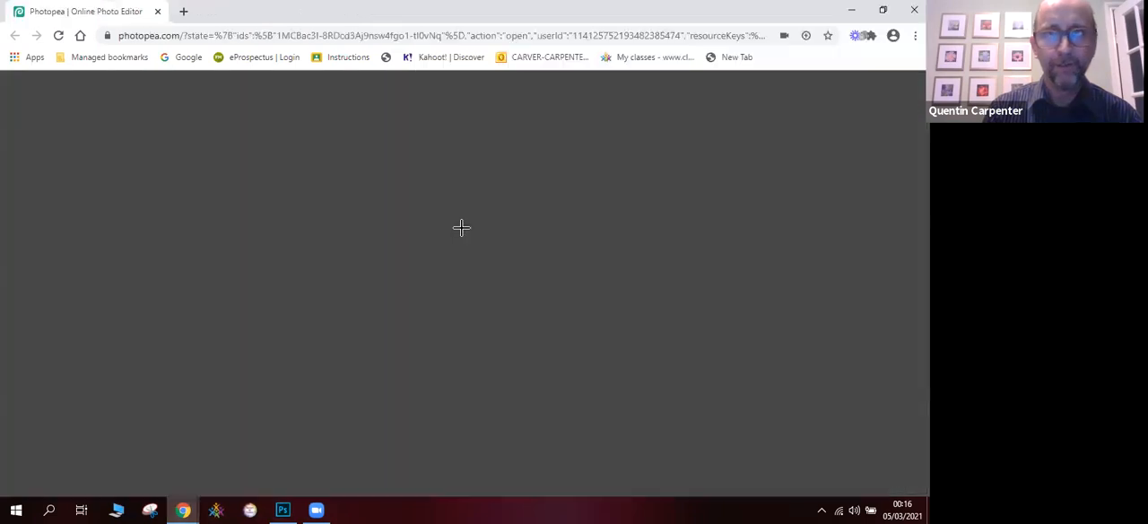
- Switch from the browser to Photoshop and bring up the Portrait for Text.jpg document
click(883, 9)
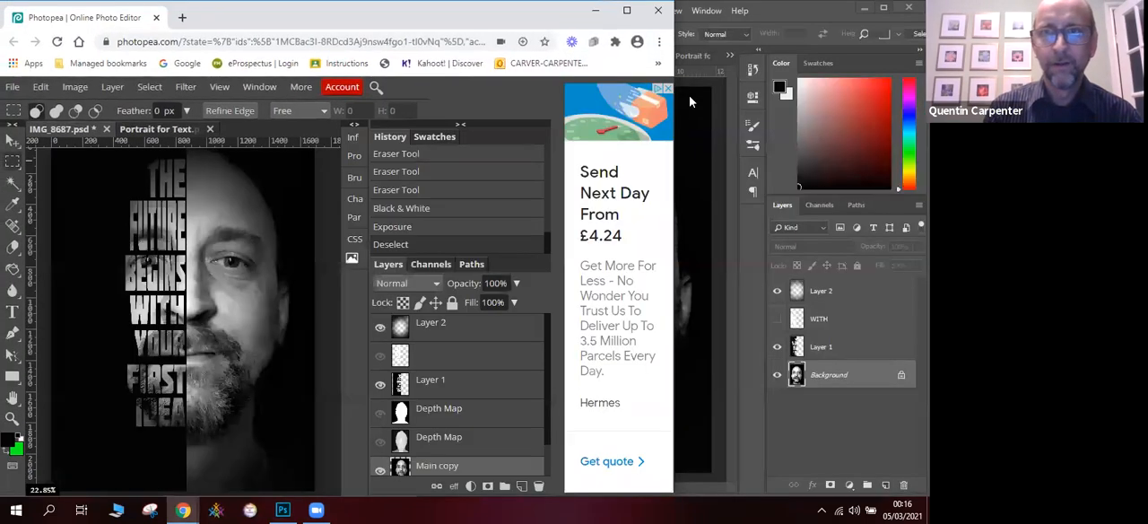
click(693, 102)
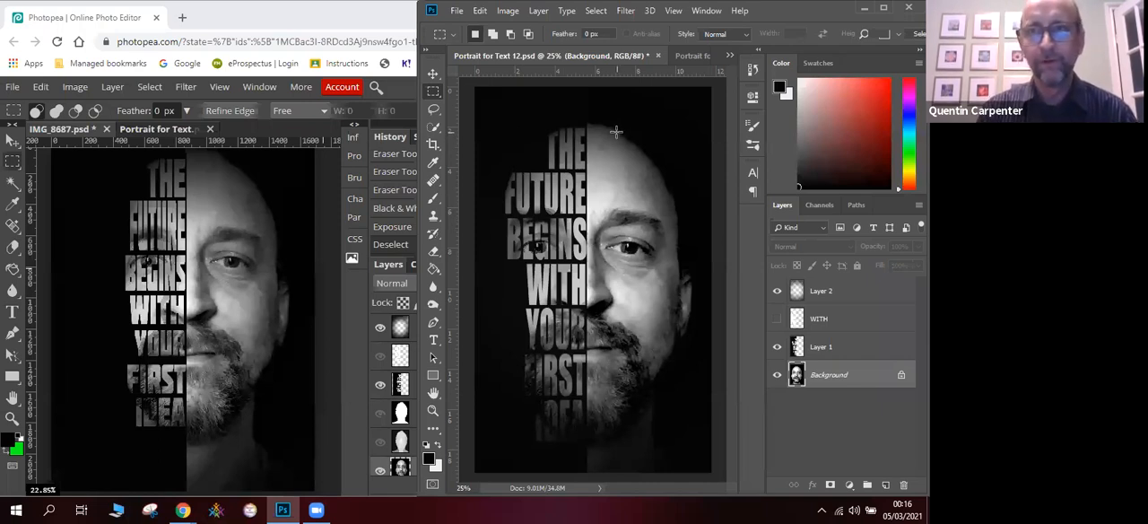
click(685, 60)
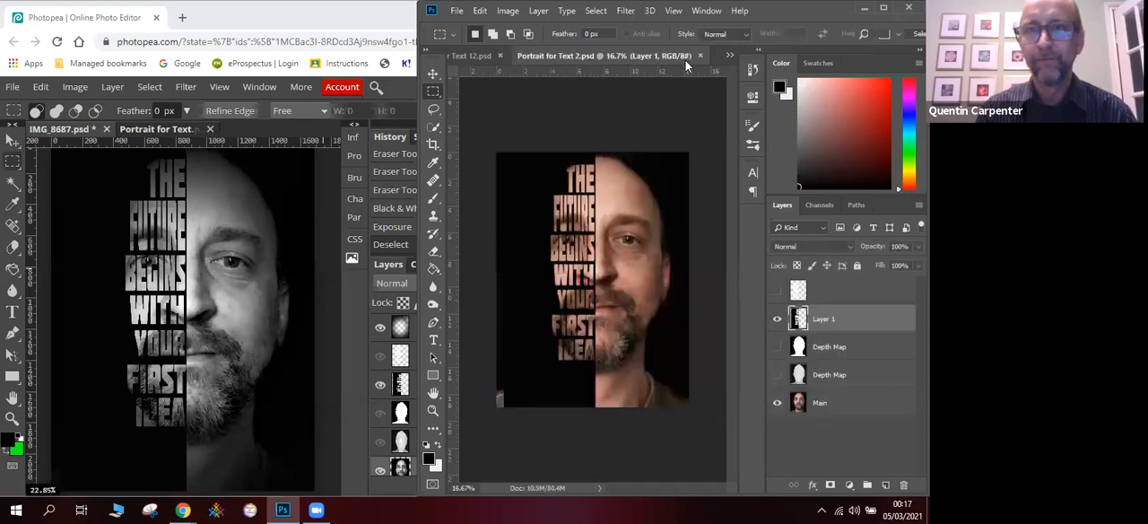
click(729, 55)
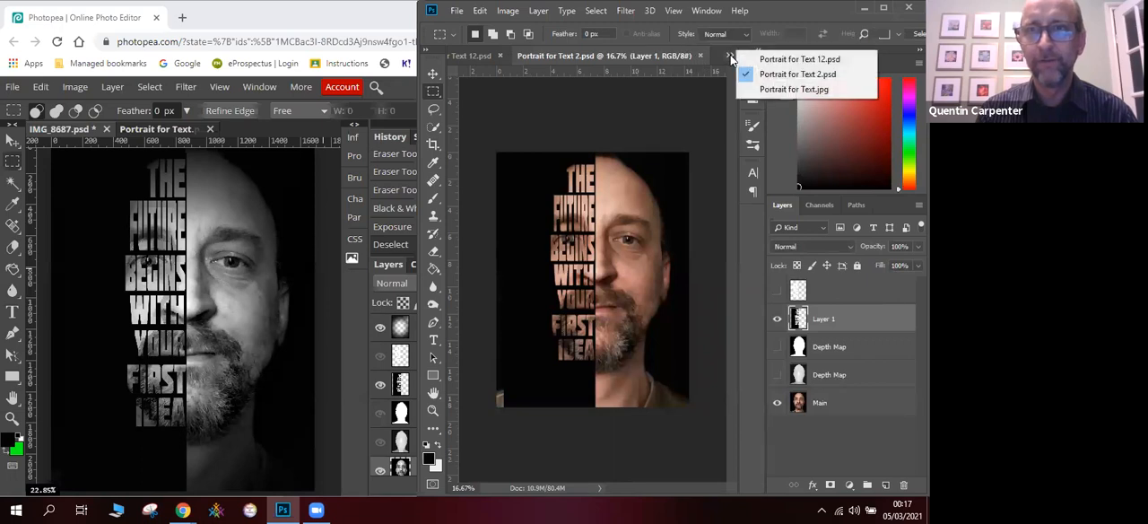
click(763, 90)
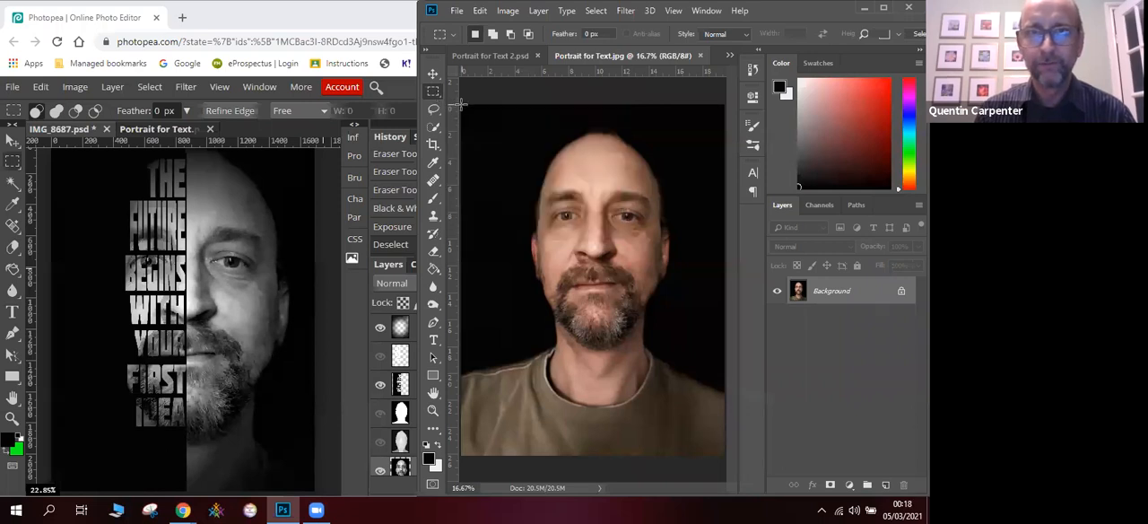
- Fill the left half of the portrait, up to the middle of the face, with black on a new layer and deselect
drag(458, 104, 596, 458)
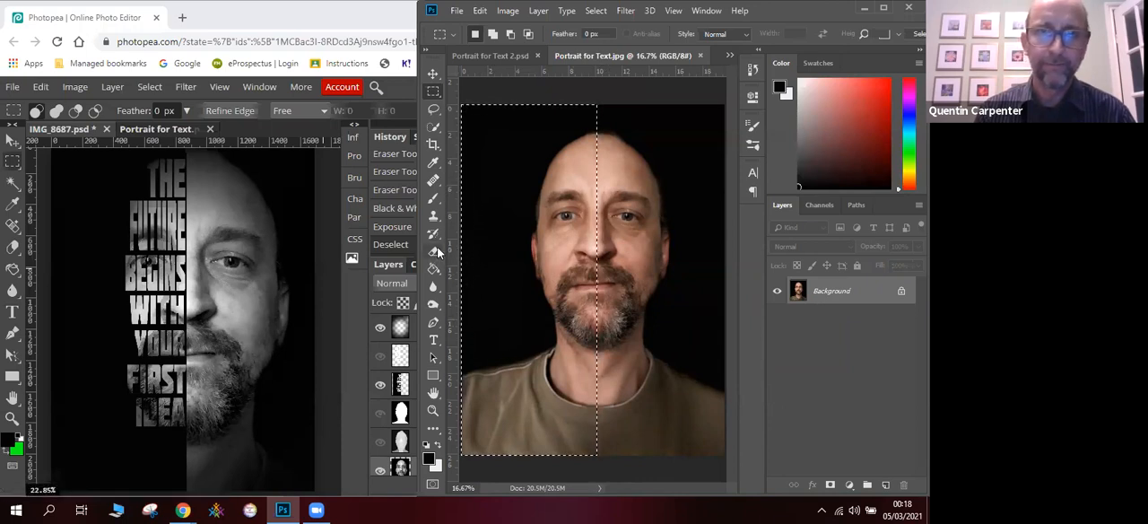
click(433, 163)
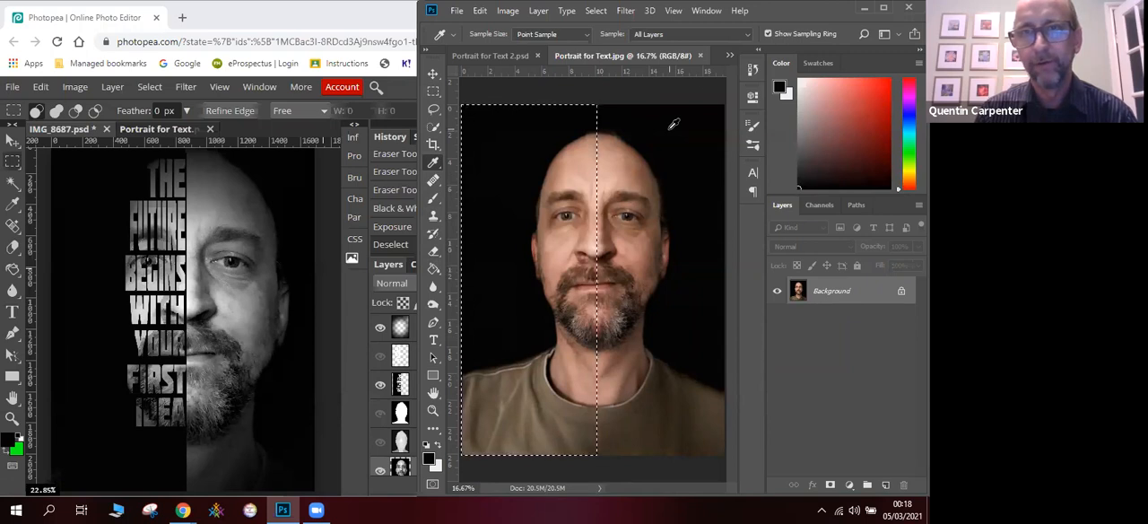
key(g)
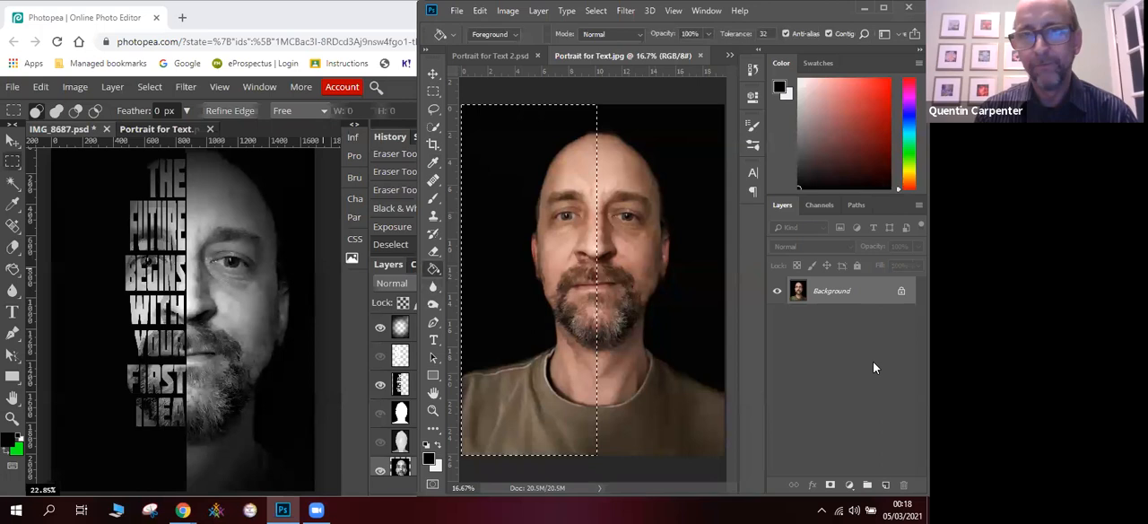
click(885, 485)
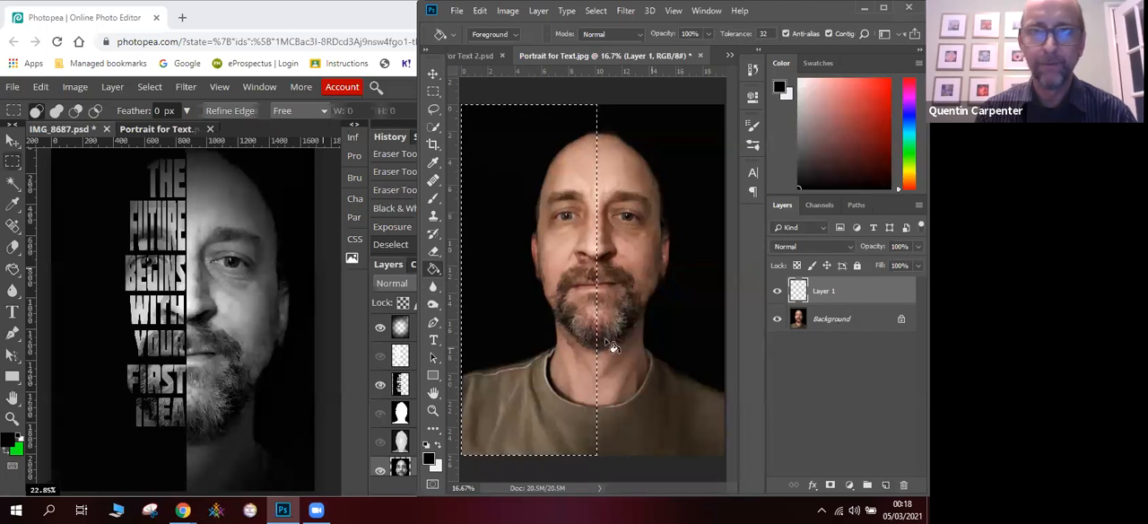
click(524, 236)
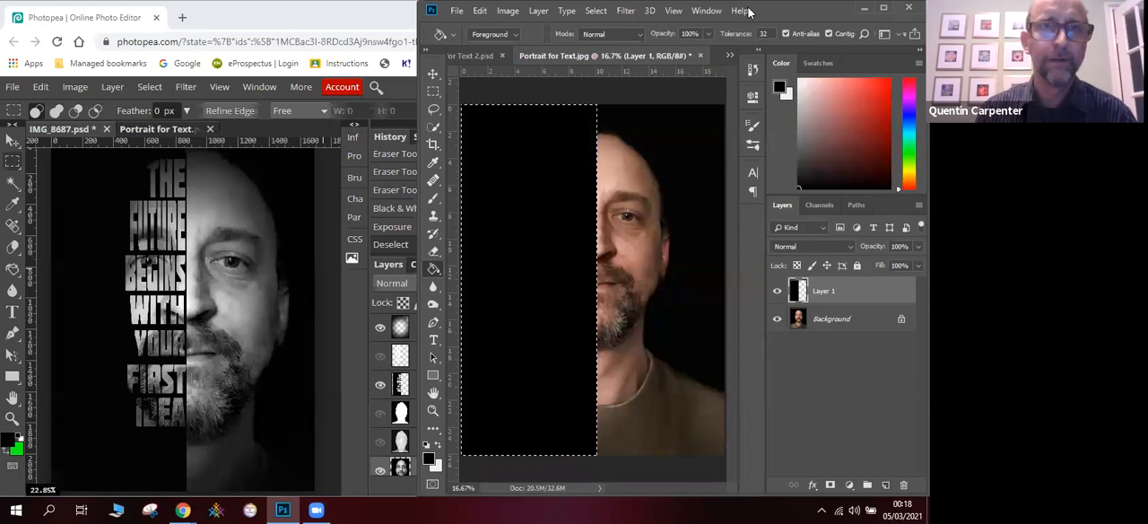
key(ctrl+d)
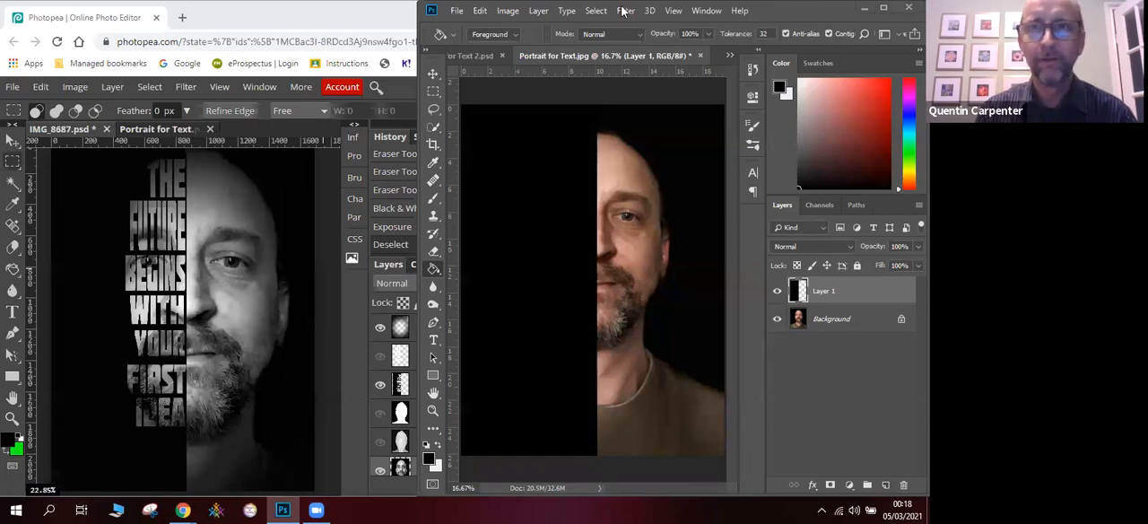
click(599, 12)
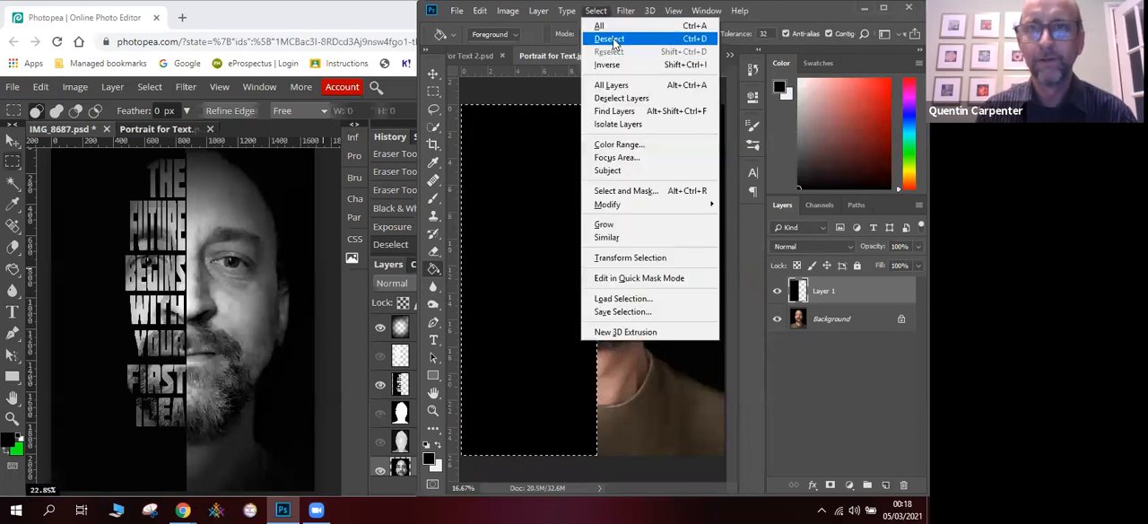
click(614, 40)
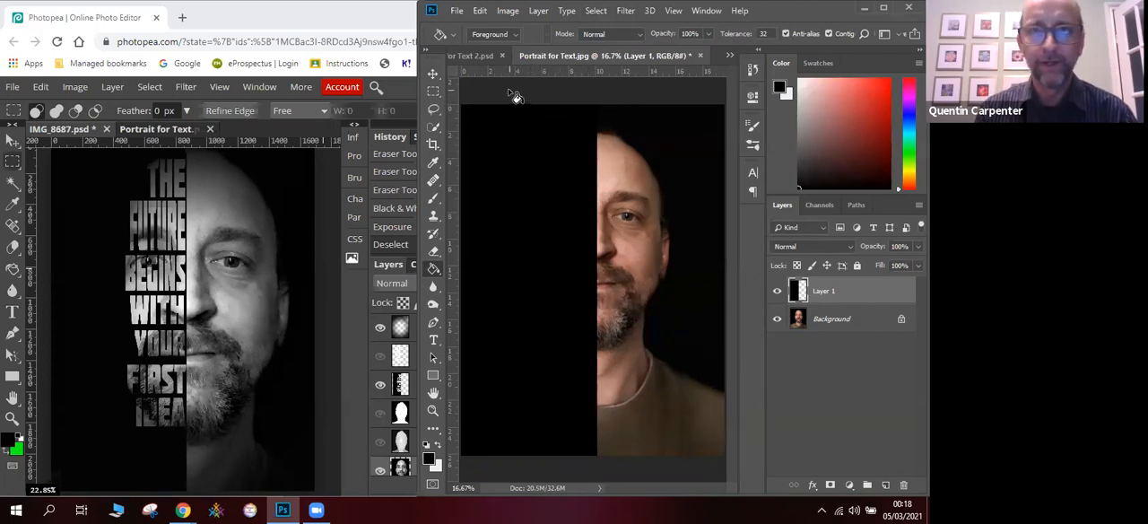
- Start a text line in the upper part of the black half, using Impact Regular at 60 pt
click(433, 340)
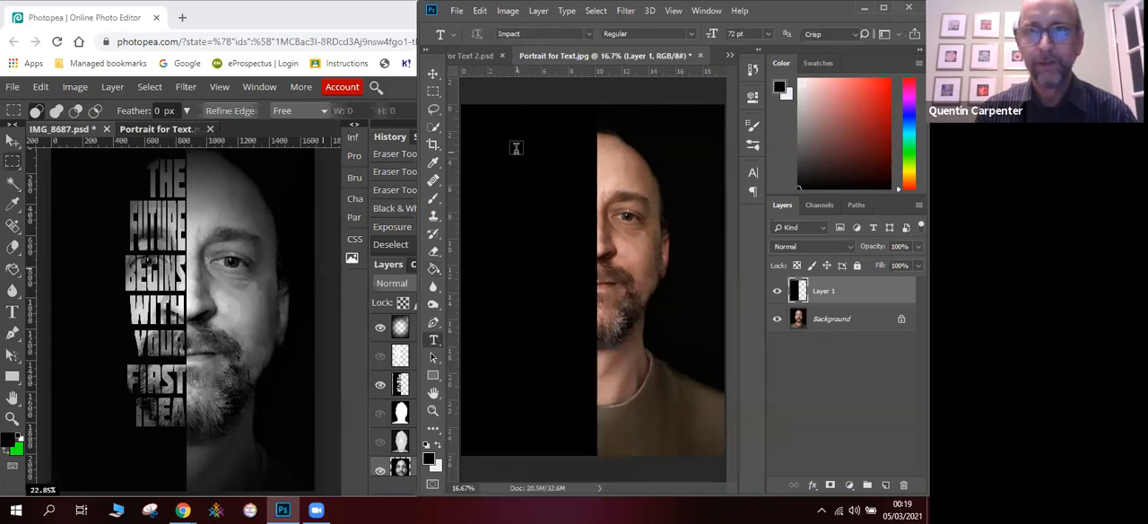
click(588, 35)
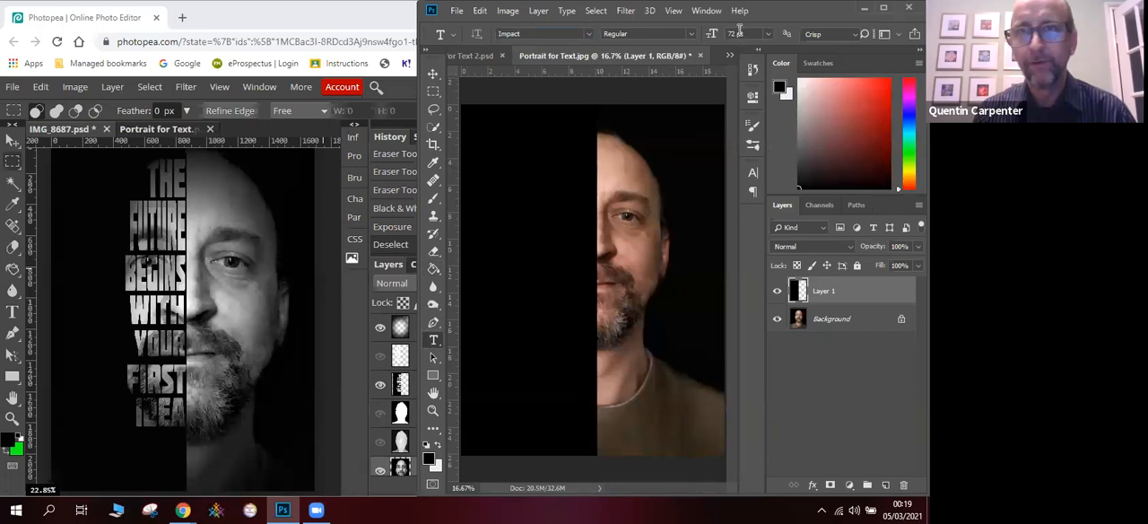
click(767, 34)
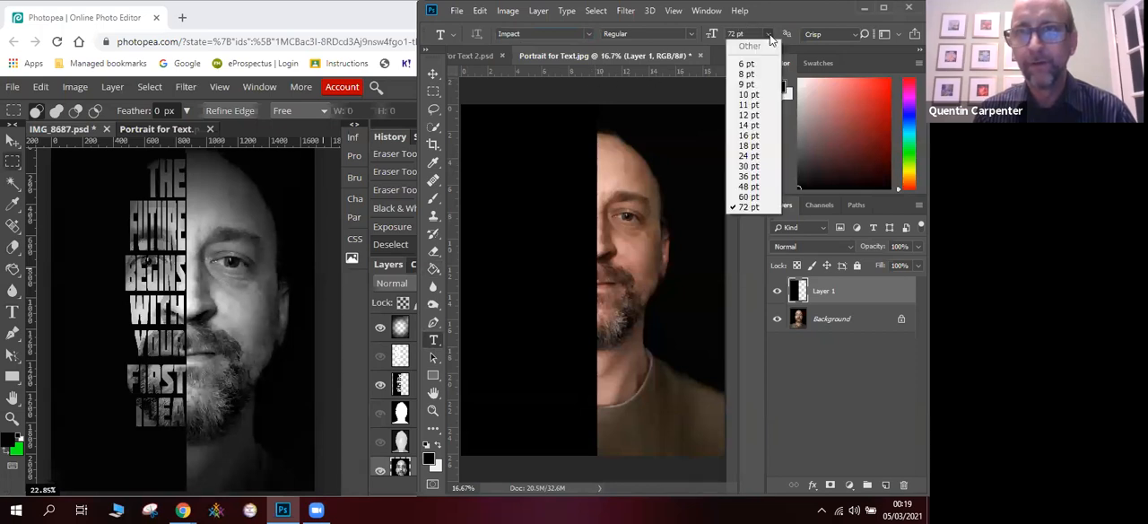
click(768, 34)
click(549, 154)
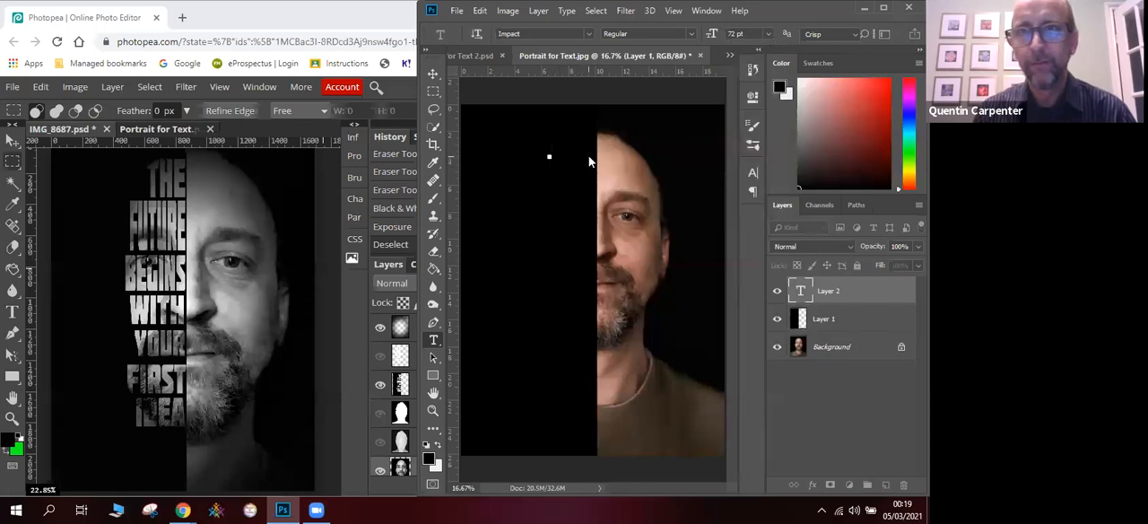
click(734, 33)
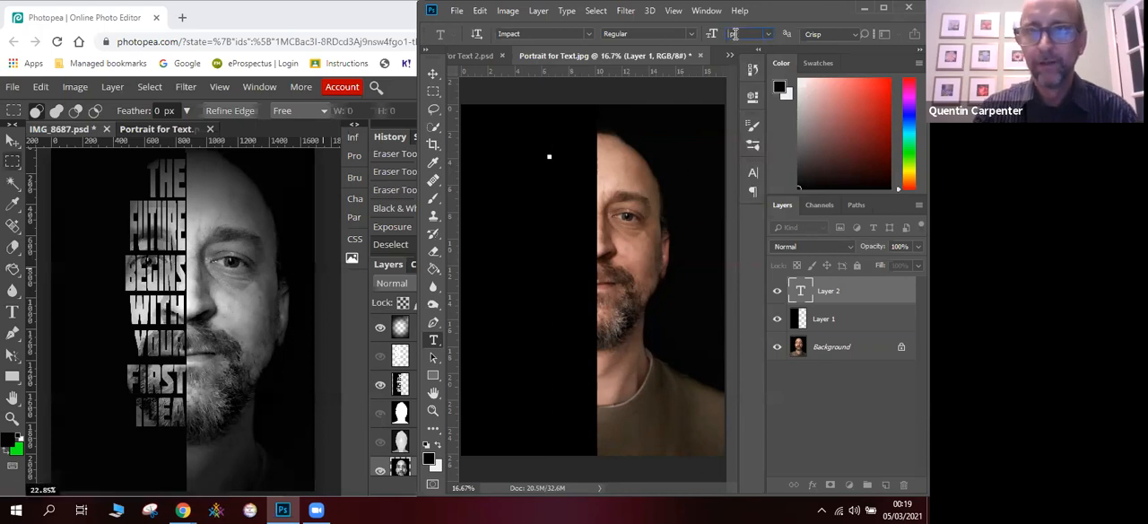
text(60)
key(Return)
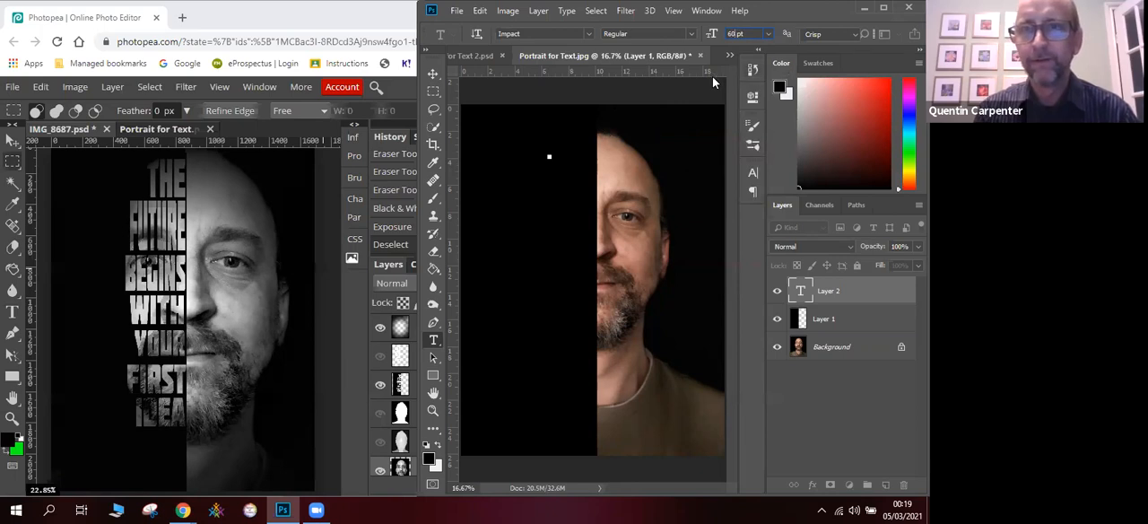
- Maximize the Photoshop window and set the text colour to white (ffffff)
click(883, 7)
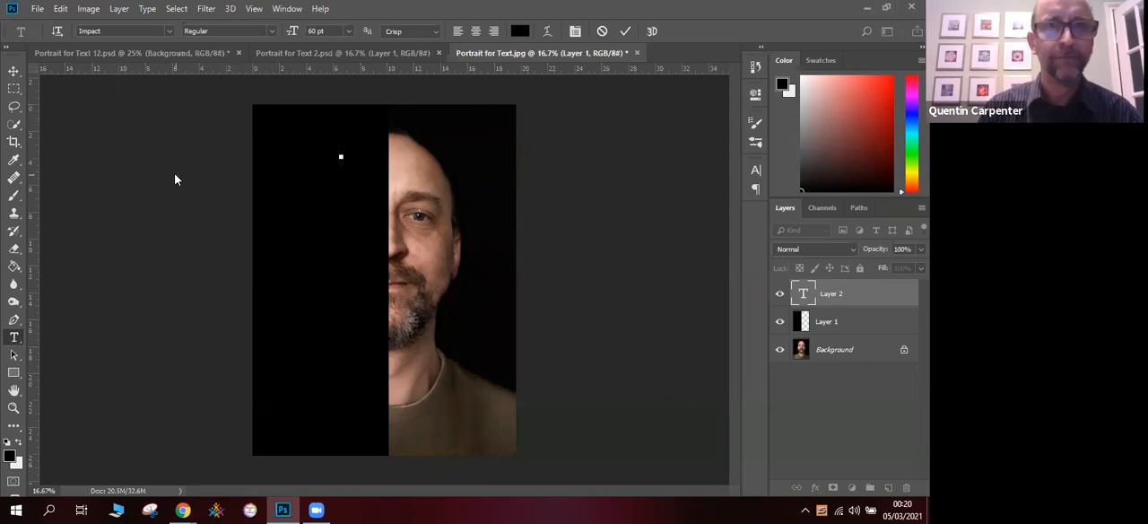
click(521, 31)
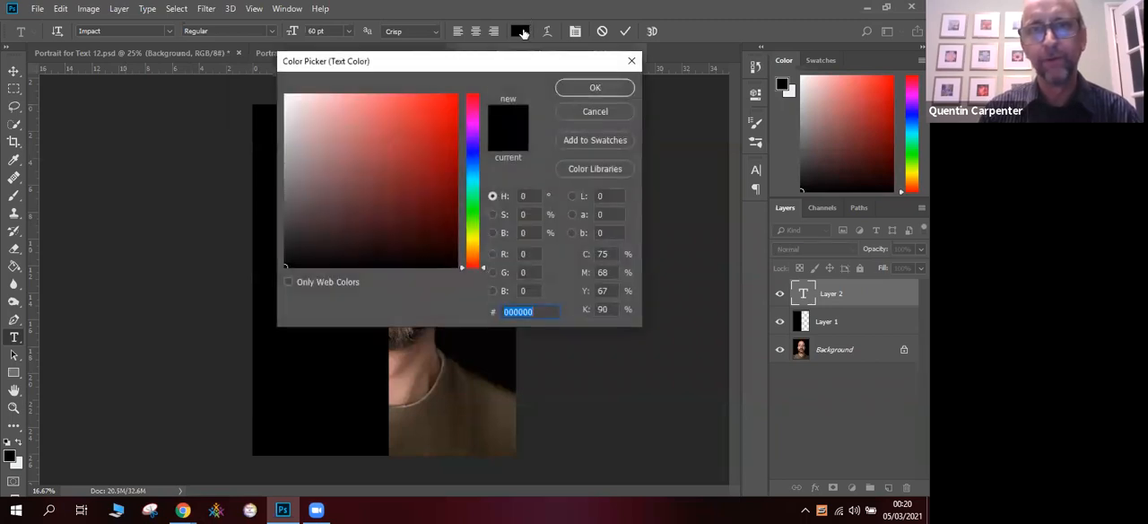
text(ffffff)
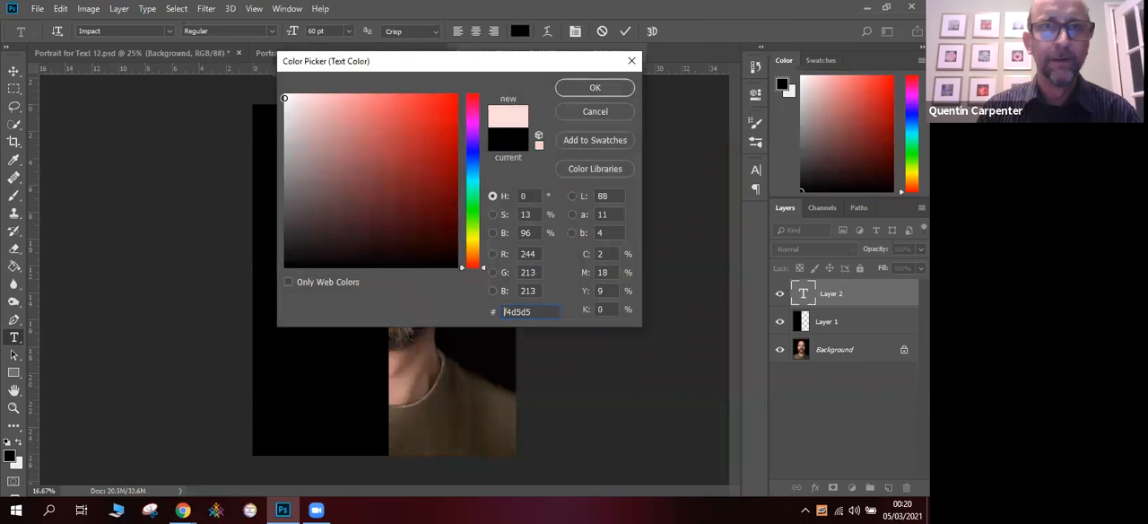
click(592, 90)
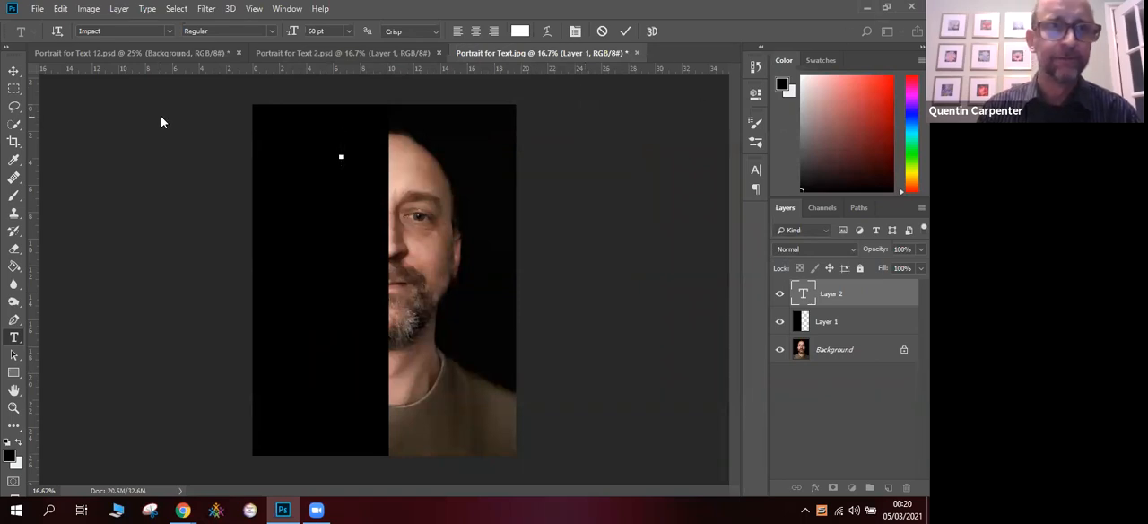
click(886, 8)
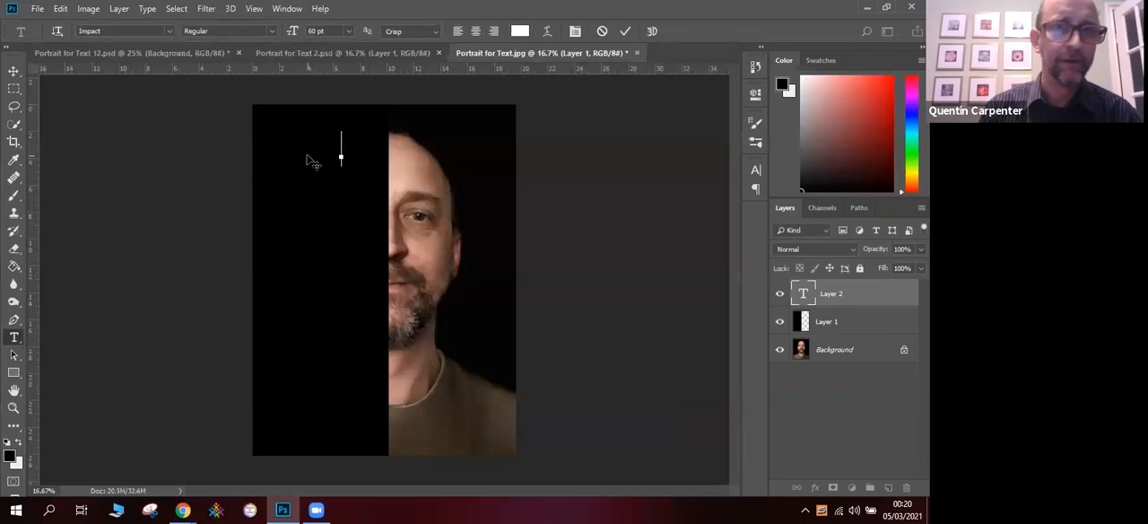
- Enter the word THE in capitals as the first line of text
text(I)
text(The)
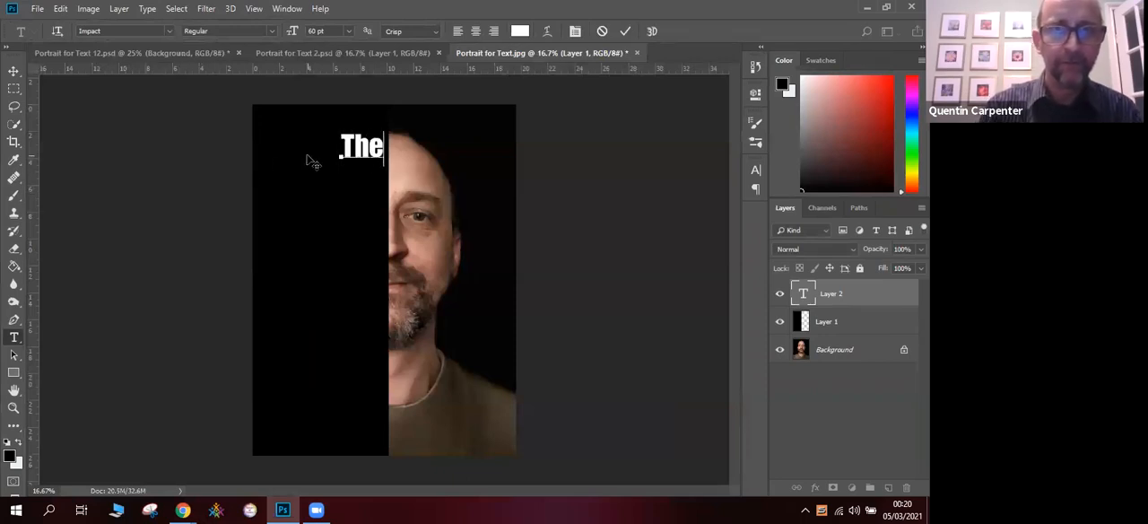
key(BackSpace)
key(BackSpace)
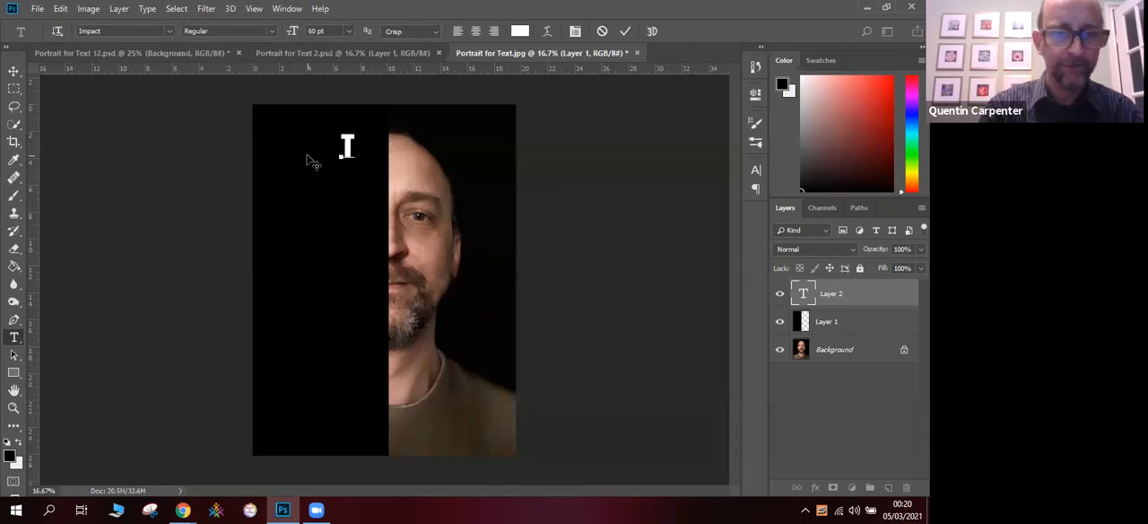
text(HE)
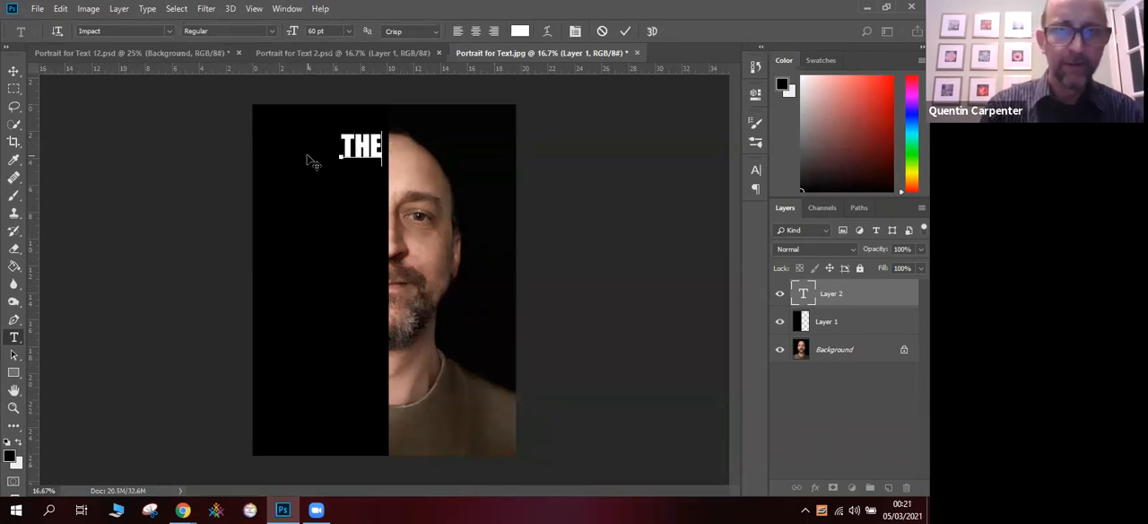
- Move the word THE slightly within the upper black half, beside the dividing line, and apply the transformation
click(13, 71)
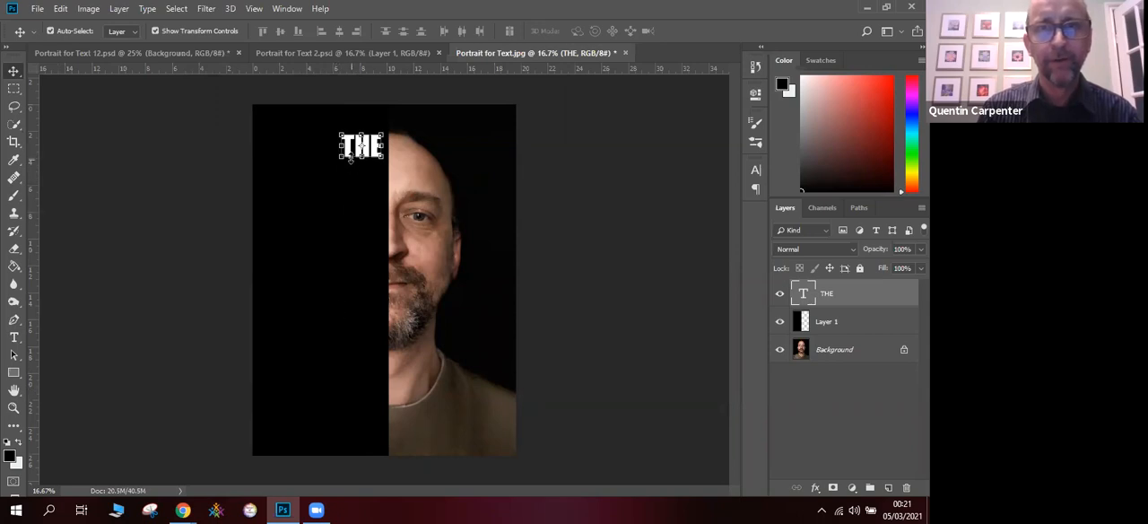
drag(357, 148, 358, 146)
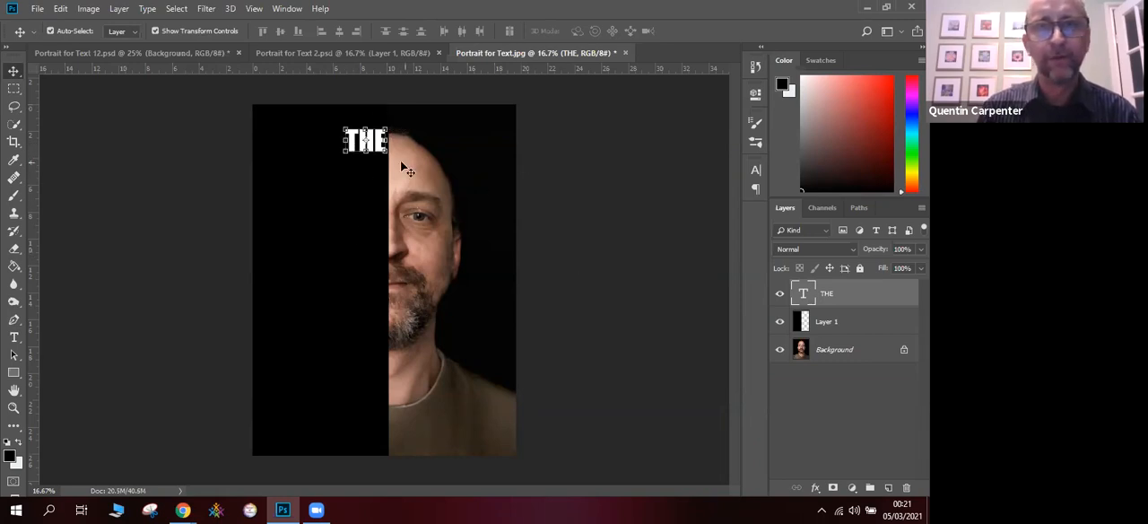
drag(348, 150, 338, 166)
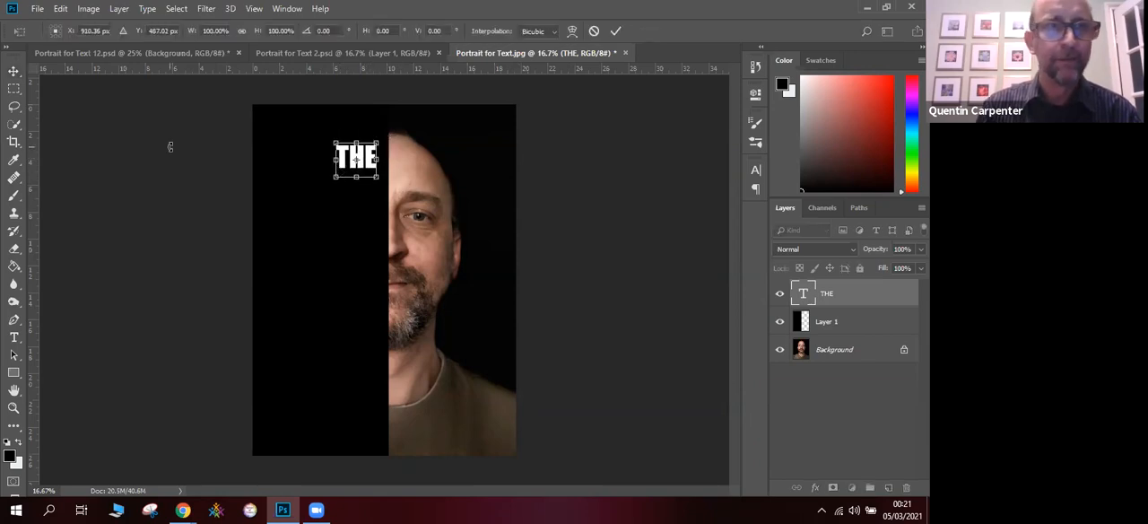
click(17, 76)
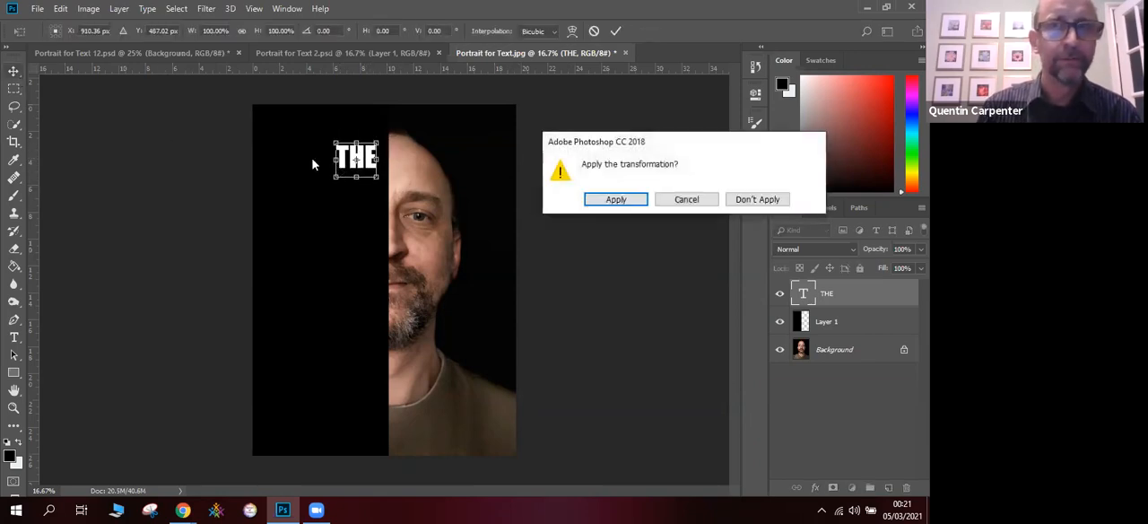
click(614, 200)
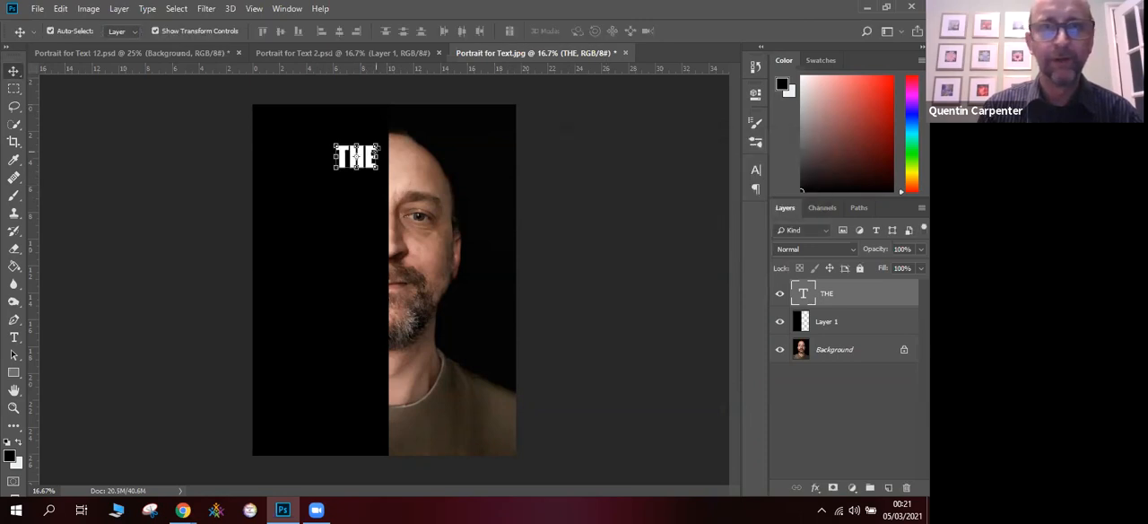
- Enlarge THE to about 135% width and 123% height, with its right edge against the dividing line, and apply the transformation
drag(377, 145, 387, 133)
drag(336, 177, 331, 171)
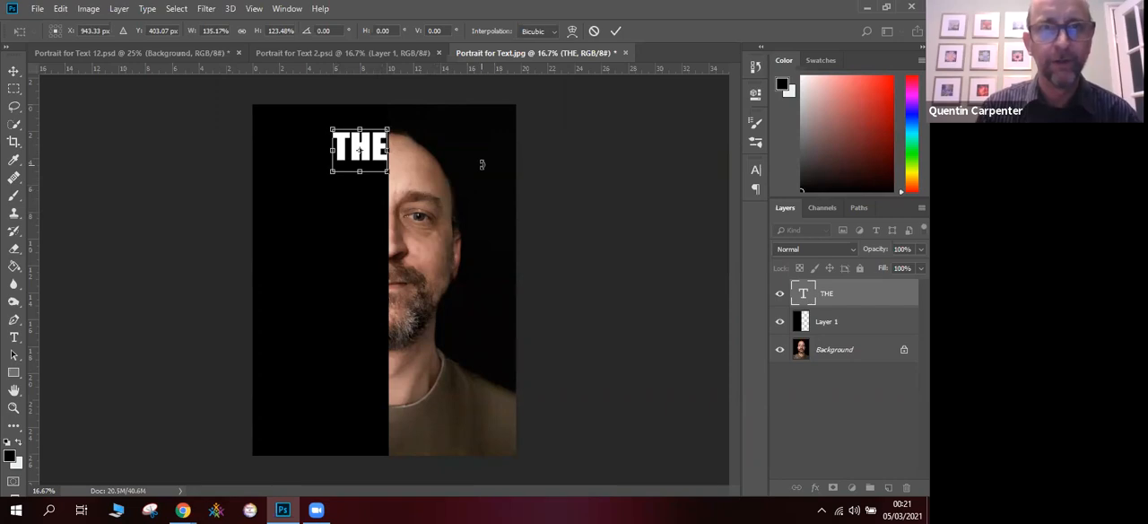
click(14, 71)
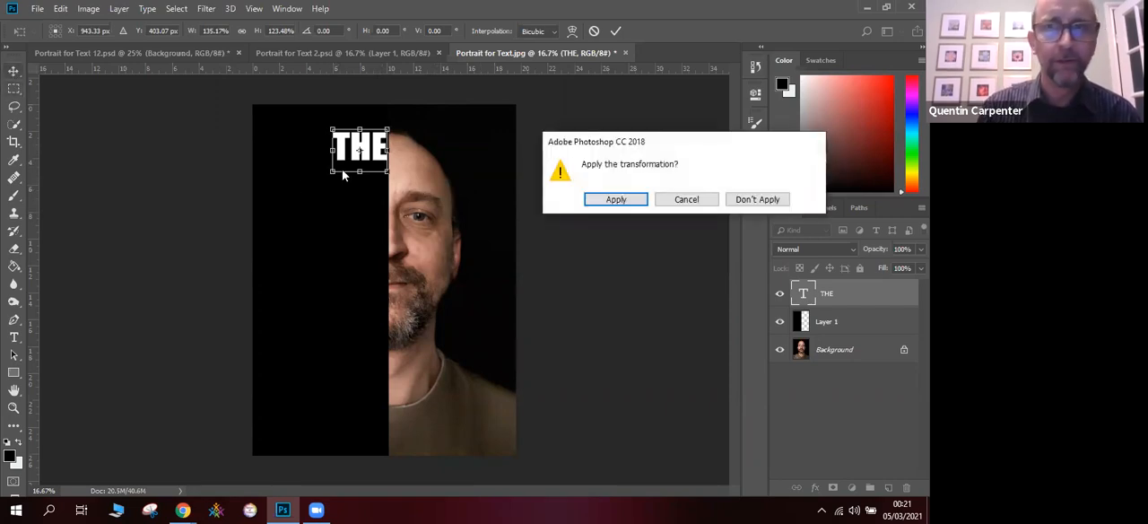
click(610, 201)
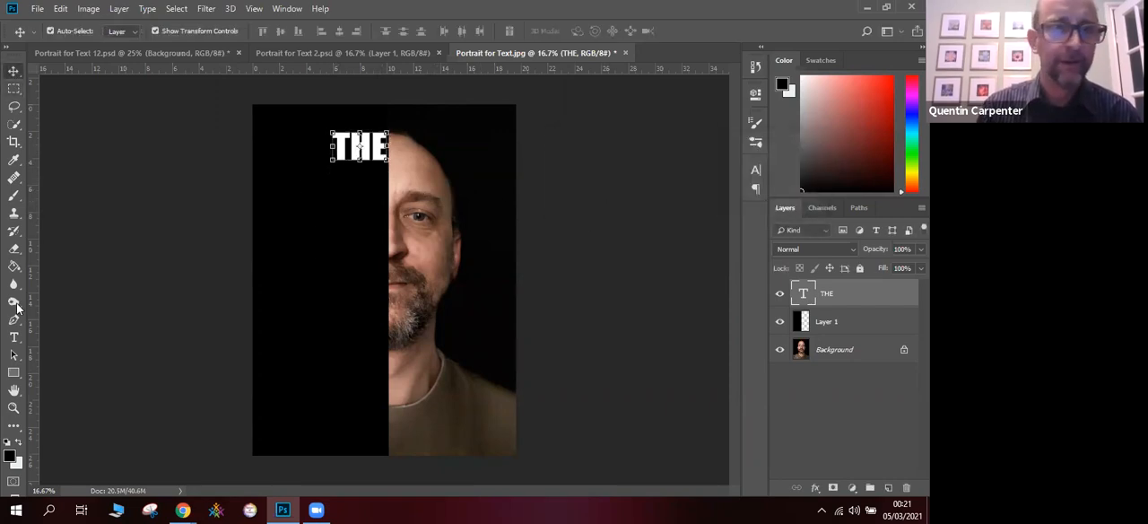
- Enter the word FUTURE in capitals as the second line and fit it directly beneath THE, against the dividing line
click(14, 338)
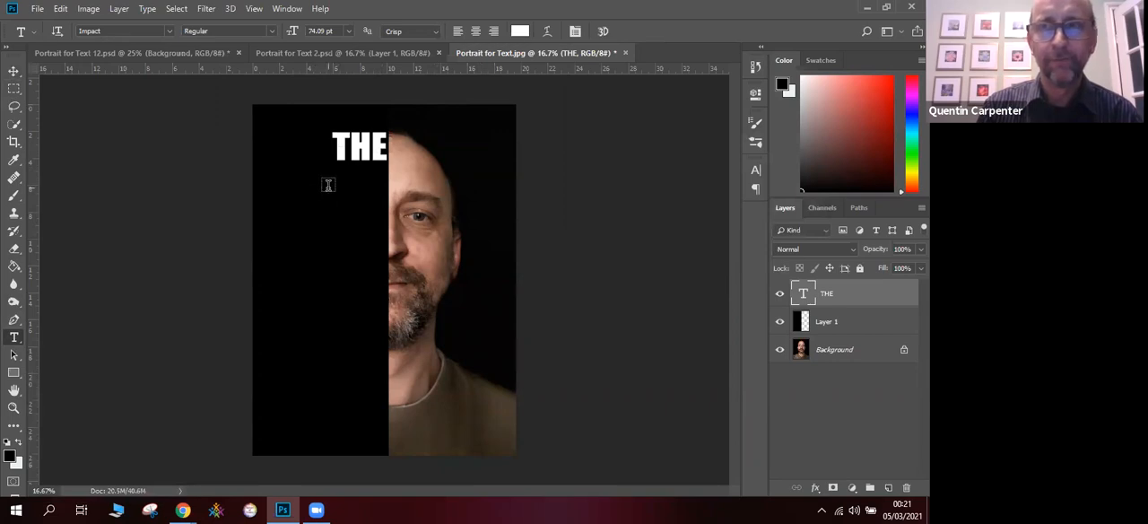
click(886, 7)
click(514, 178)
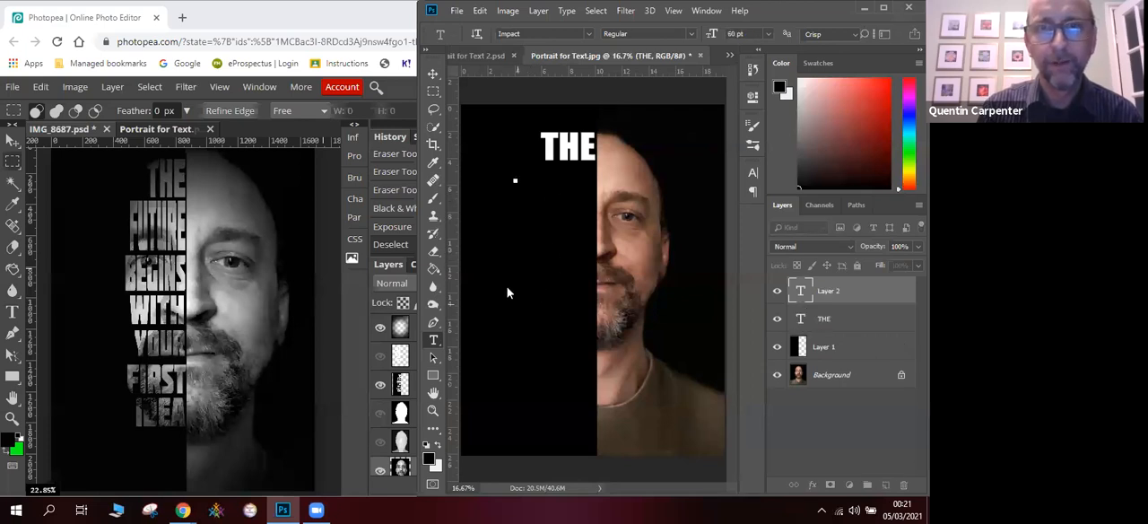
text(F)
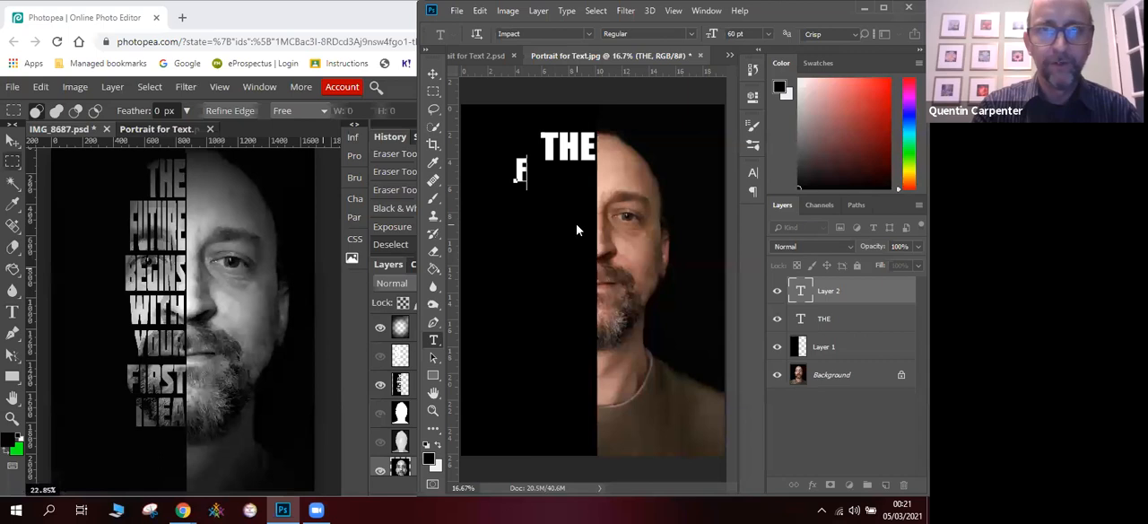
text(UTU)
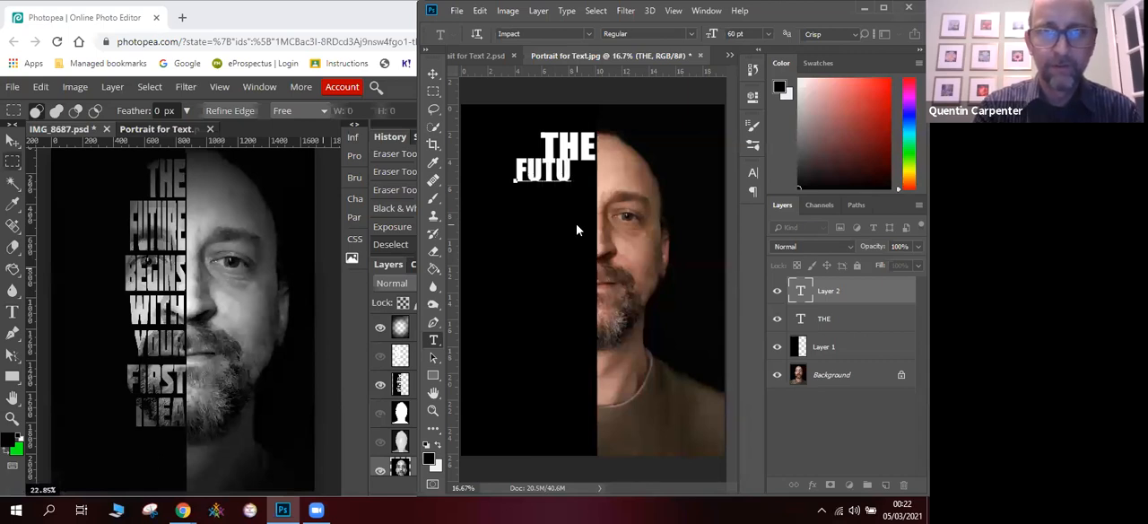
text(RE)
click(433, 74)
drag(531, 175, 526, 178)
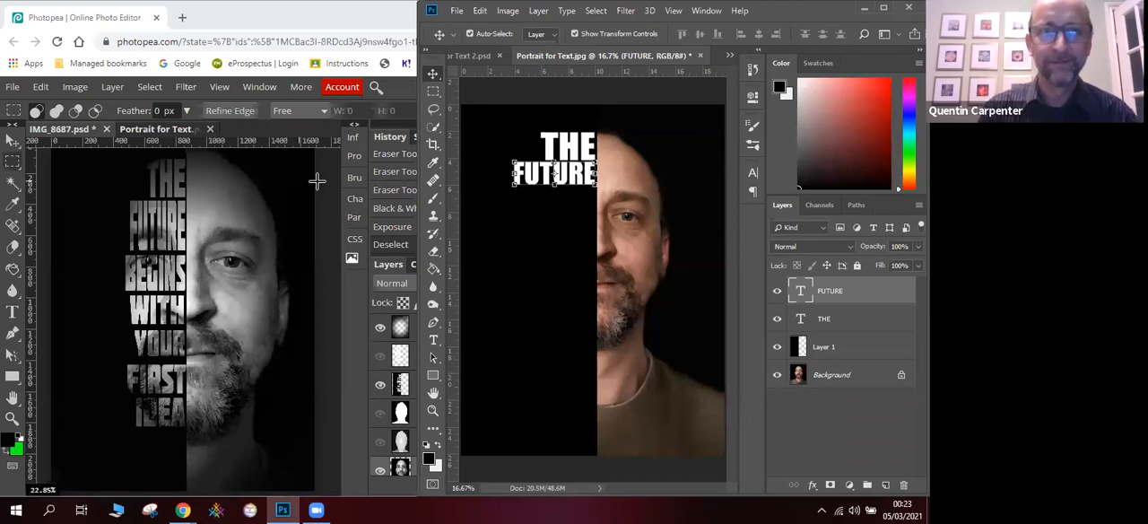
- Switch to Photopea, bring up the Portrait for Text document and maximize the browser window
click(322, 182)
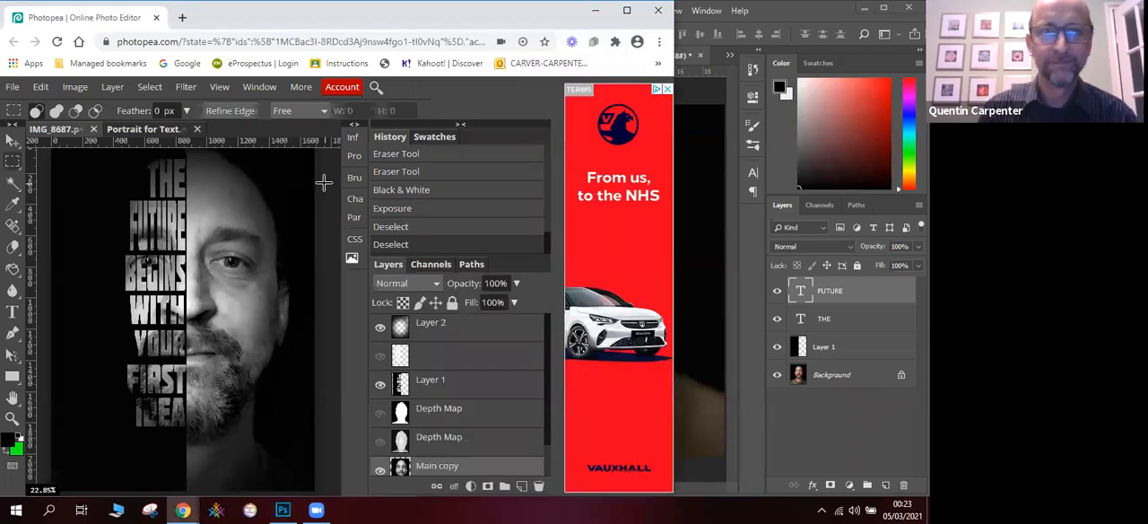
click(152, 131)
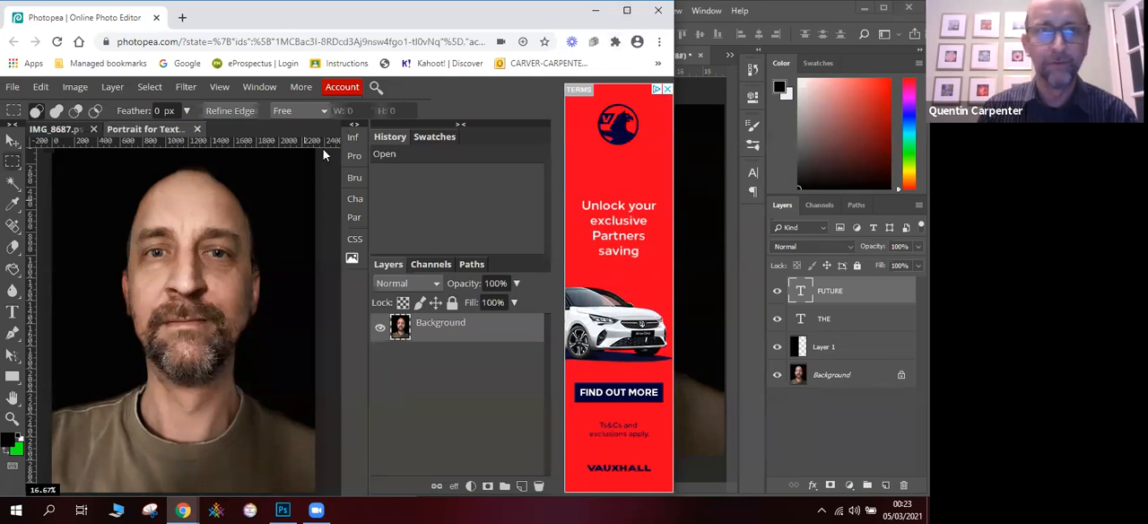
click(625, 12)
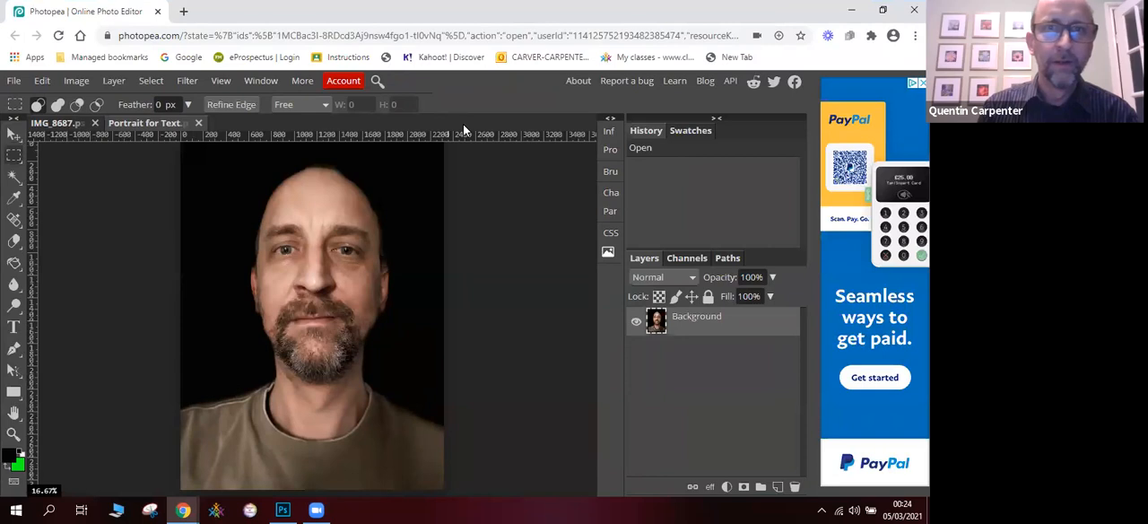
click(221, 81)
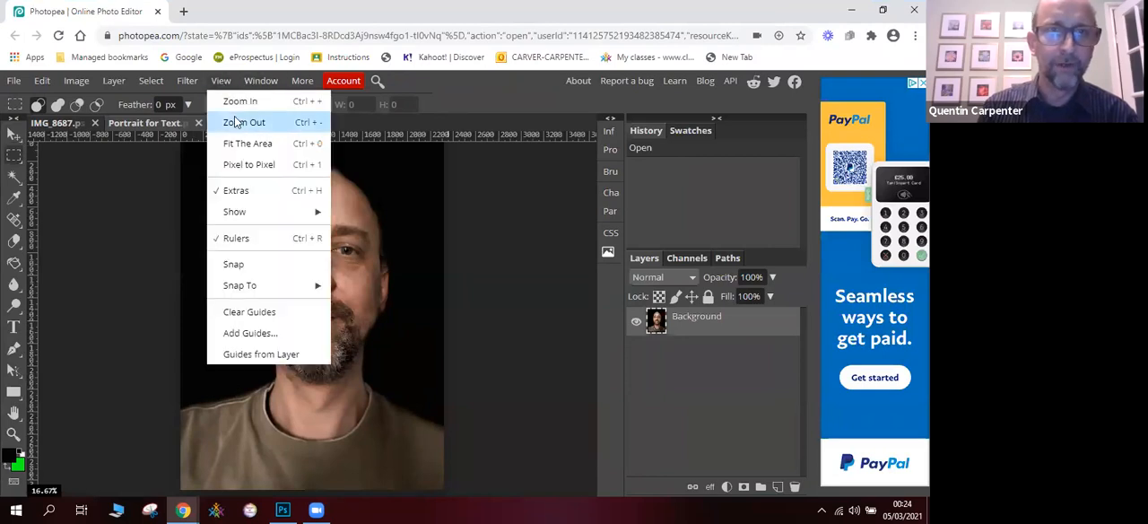
click(241, 122)
click(148, 177)
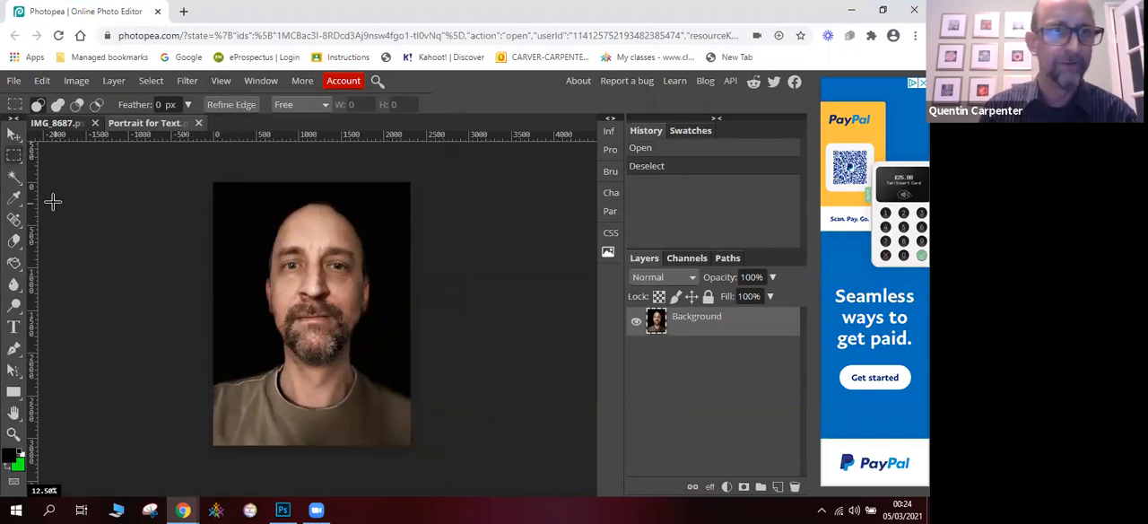
click(15, 158)
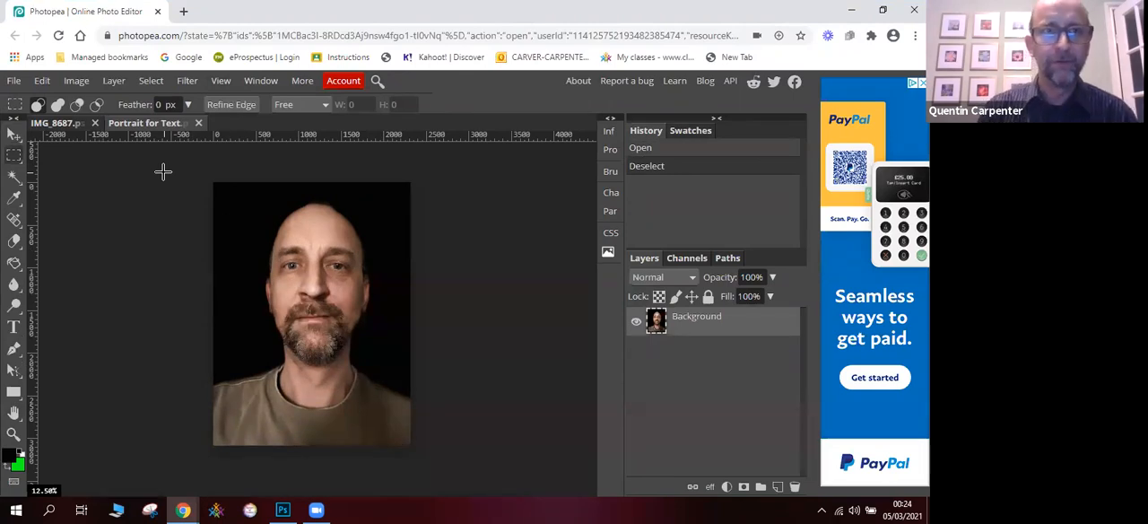
- Check the portrait's image size in Photopea, with the dimensions shown in inches
click(77, 82)
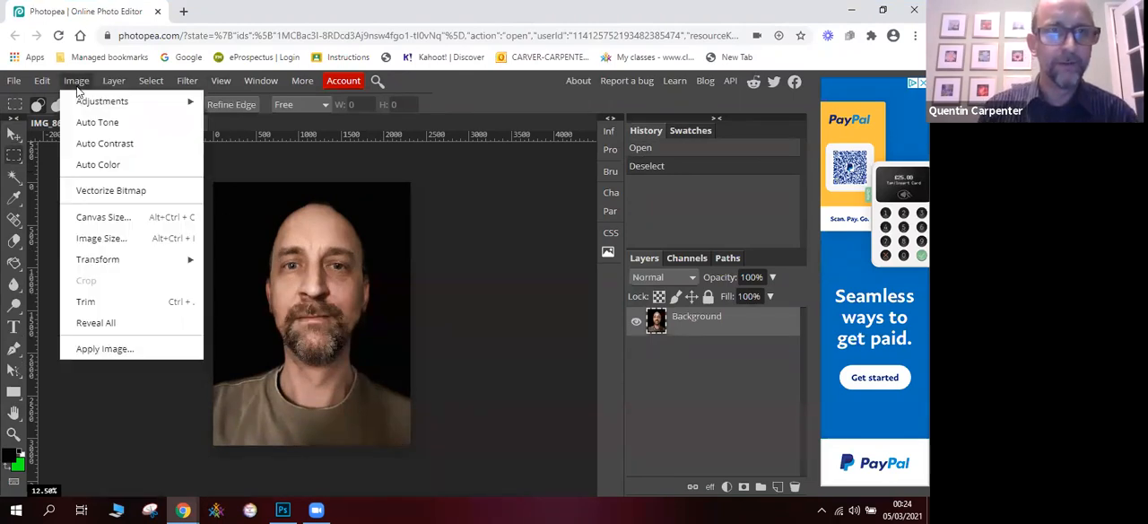
click(112, 238)
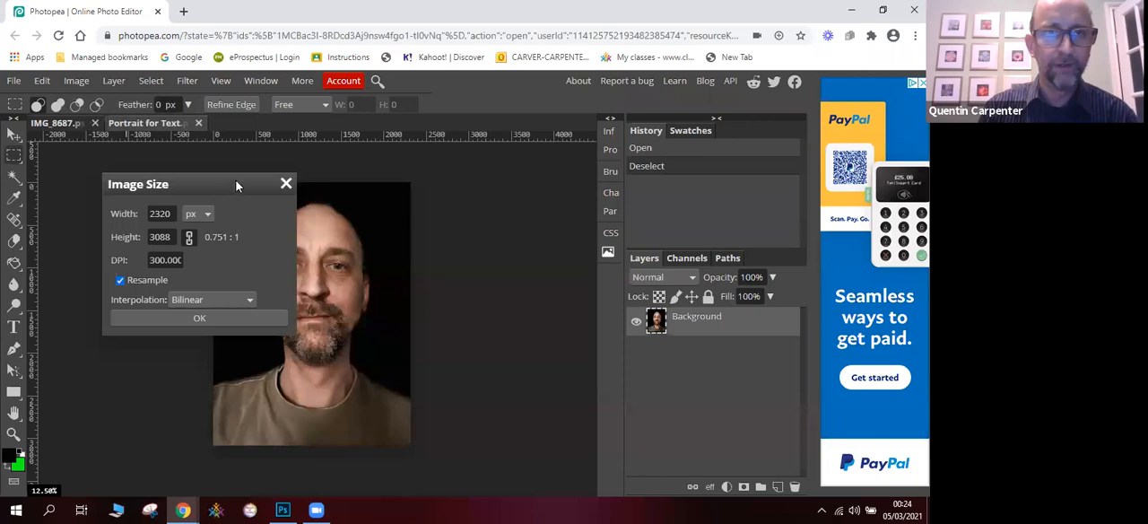
drag(237, 184, 548, 176)
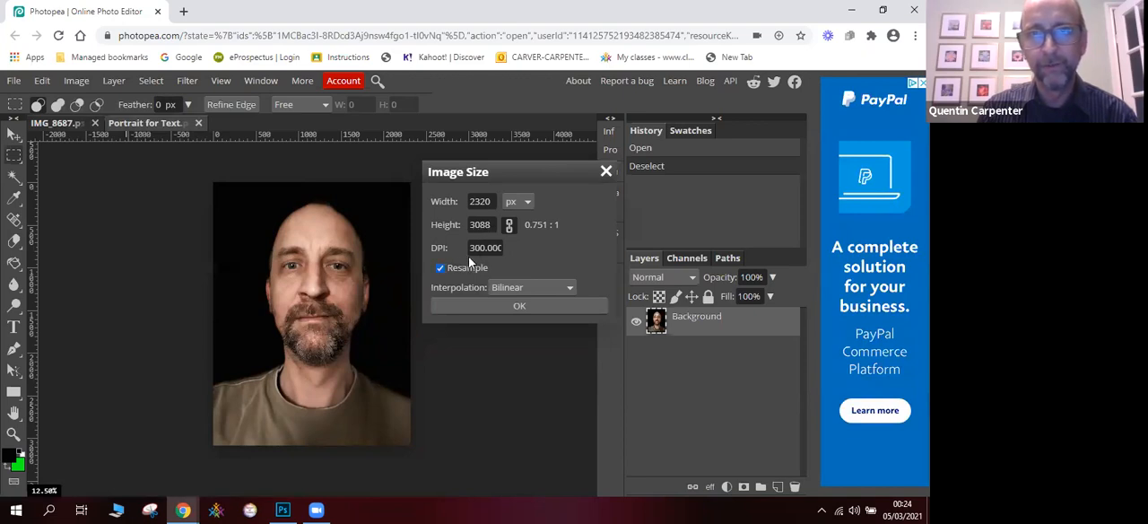
click(524, 202)
click(517, 256)
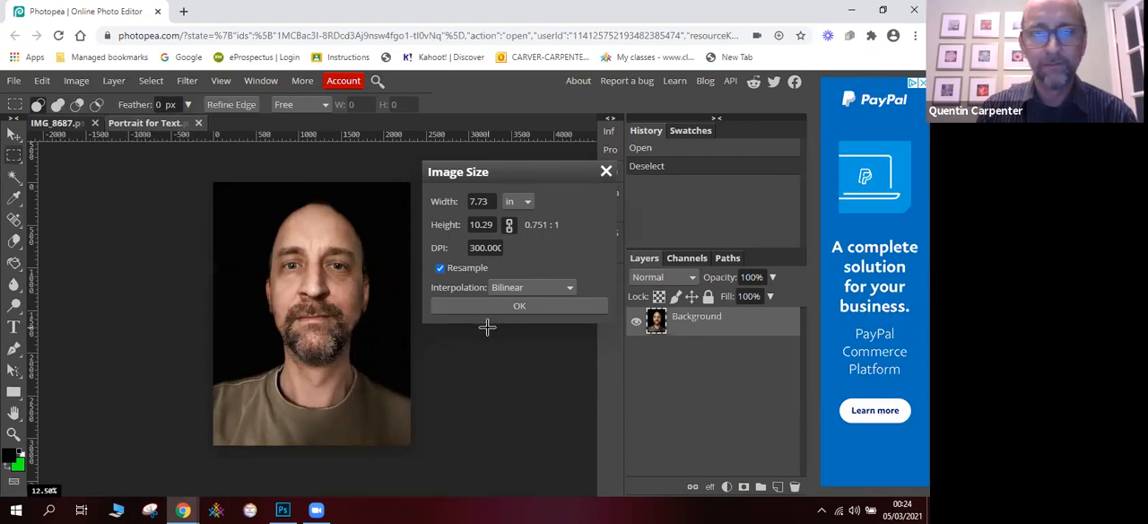
- Switch to Photoshop and check its portrait's image size in inches, then accept the dialog without altering the dimensions
key(alt+Tab)
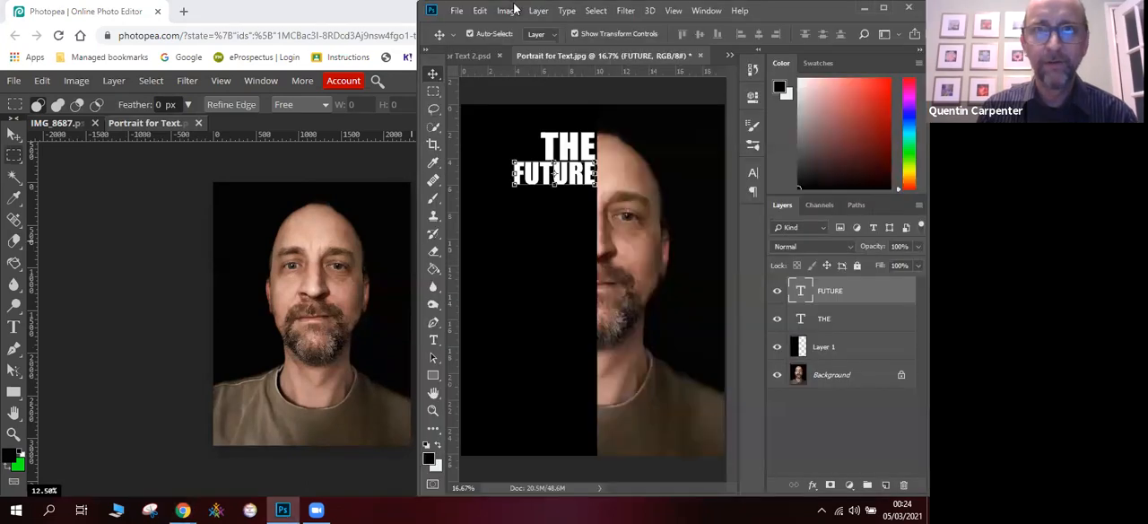
click(507, 10)
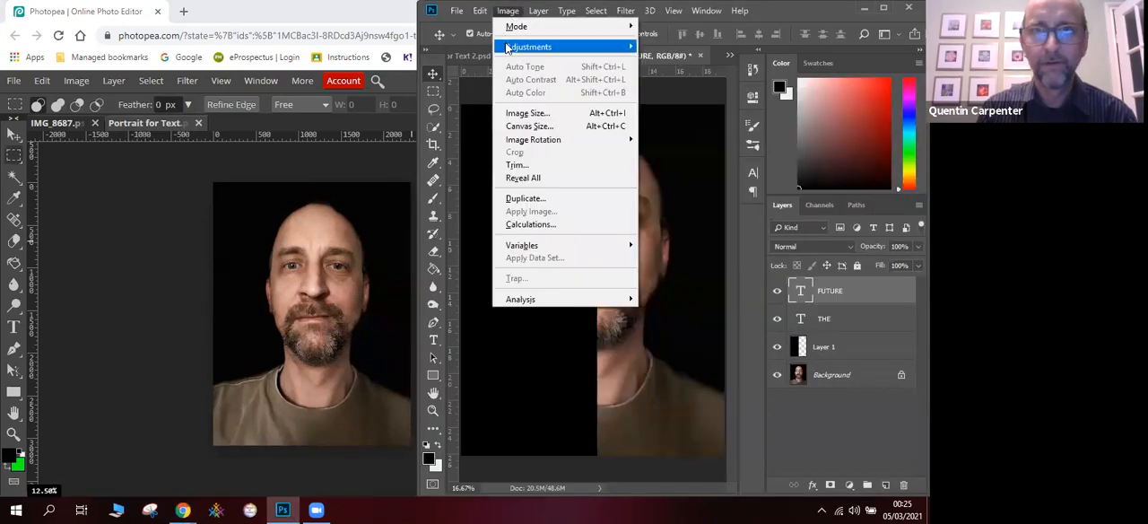
click(524, 113)
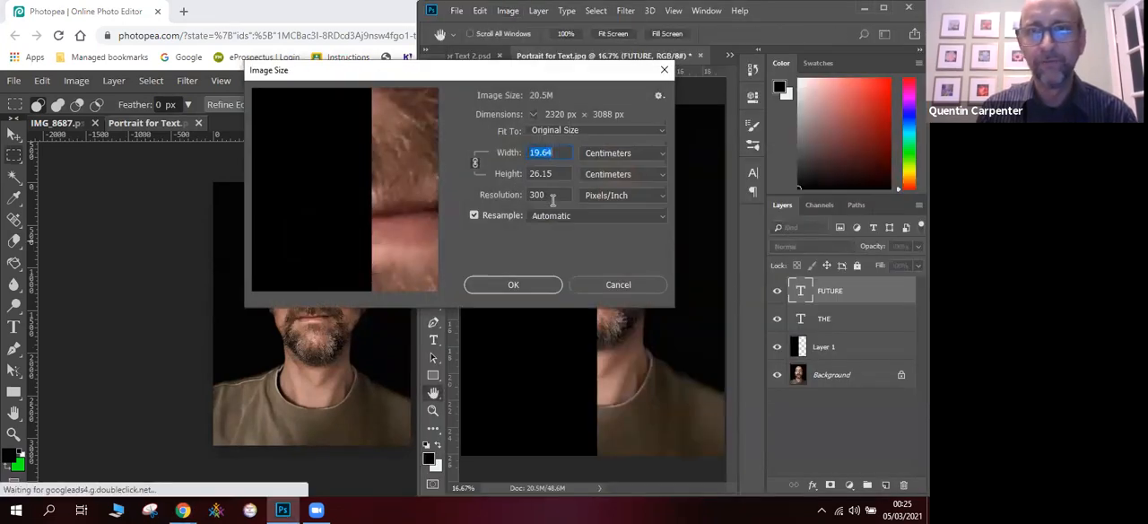
click(610, 154)
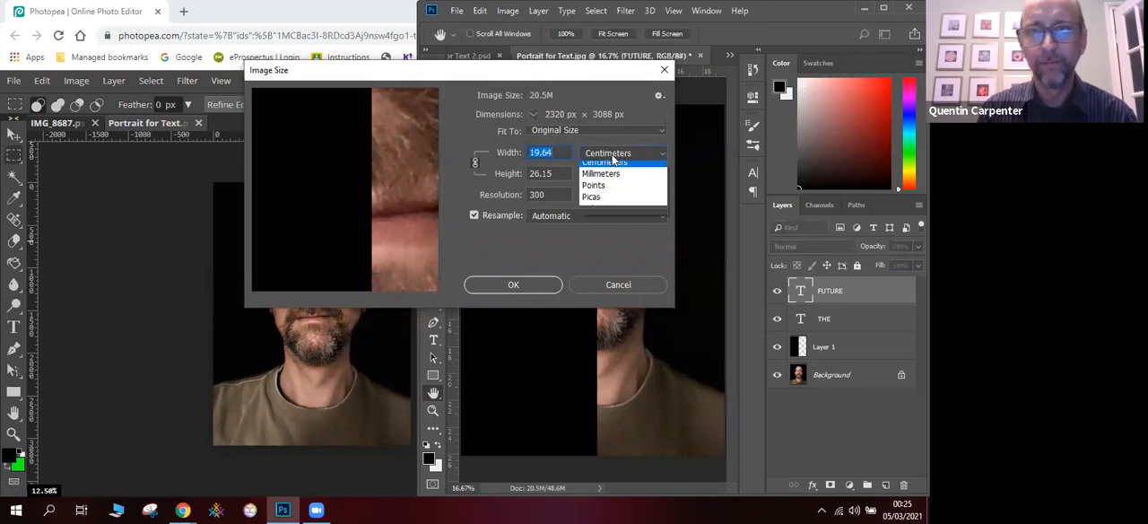
click(607, 187)
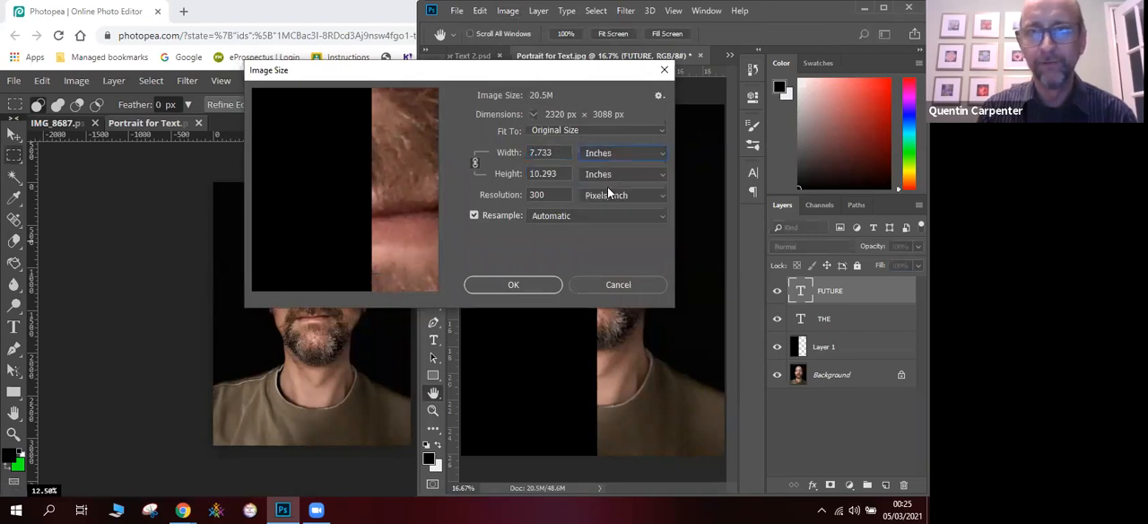
click(515, 285)
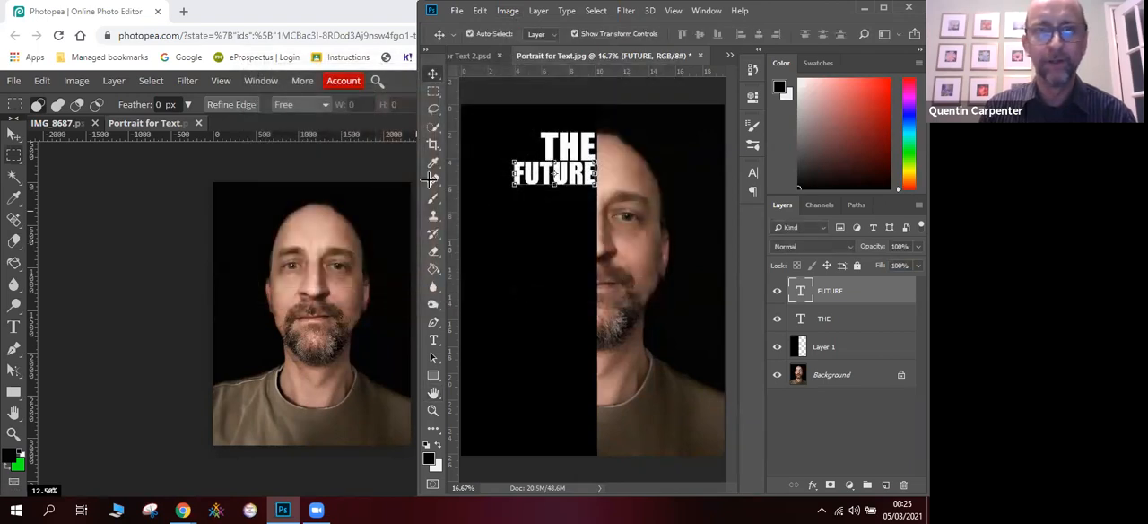
- Switch back to Photopea, accept the image size and select the left half of the portrait over its full height
click(257, 159)
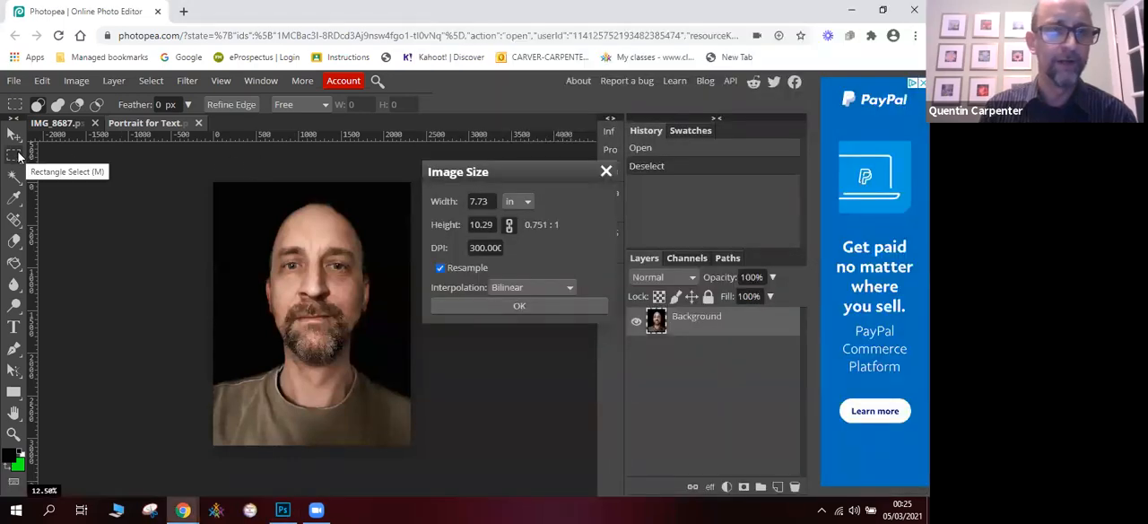
click(505, 307)
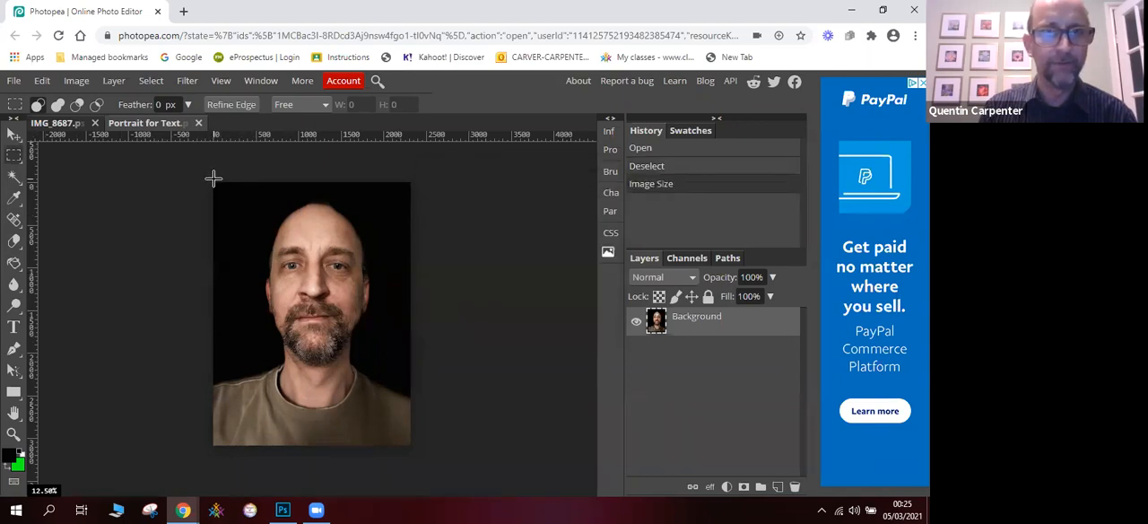
drag(212, 180, 312, 445)
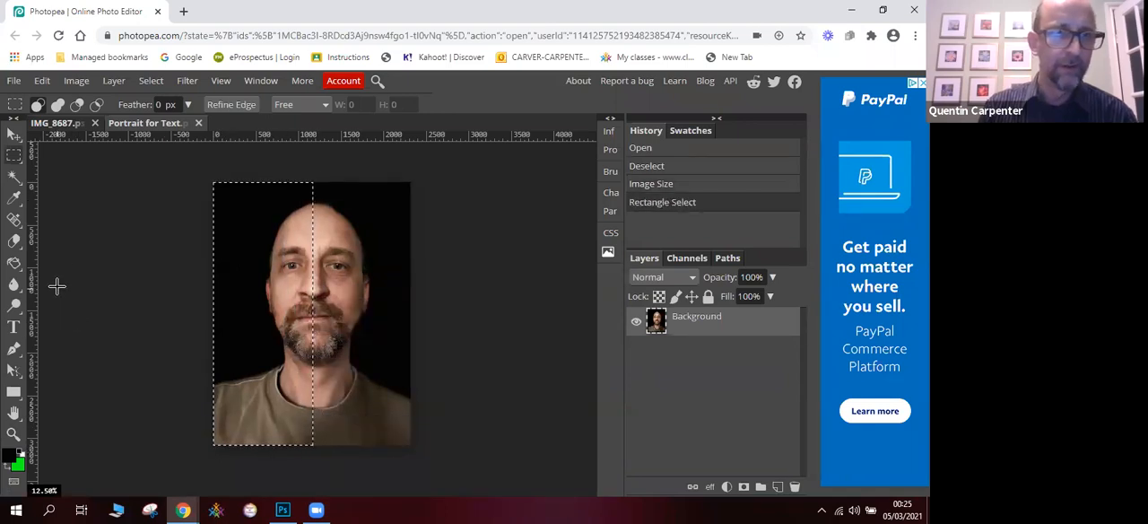
right_click(13, 198)
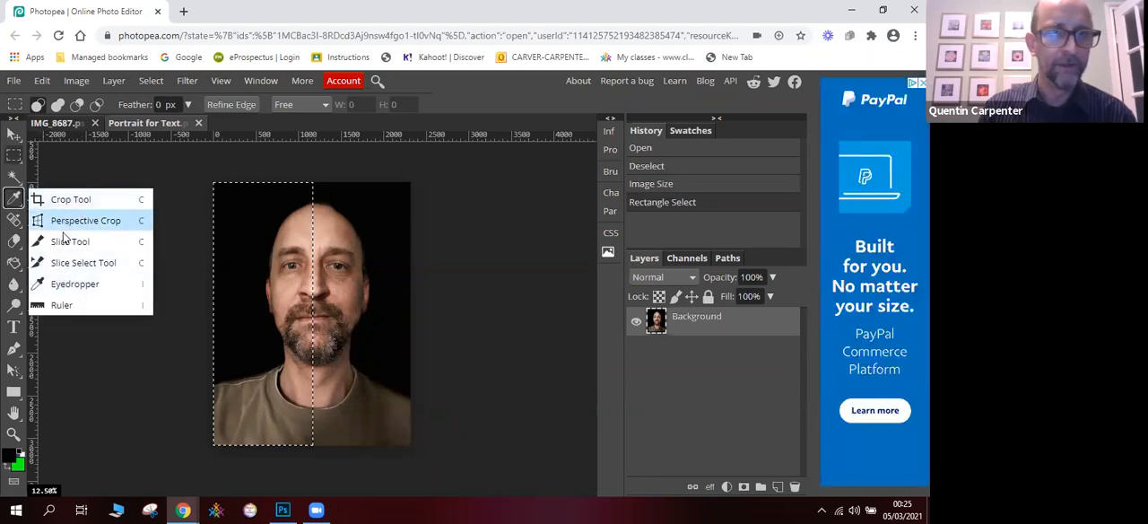
click(79, 284)
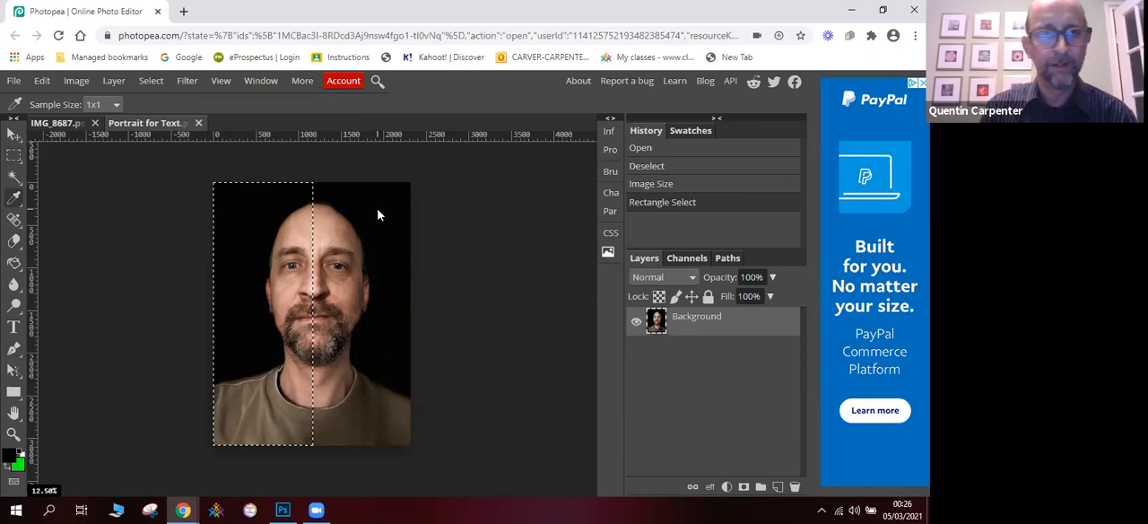
right_click(15, 264)
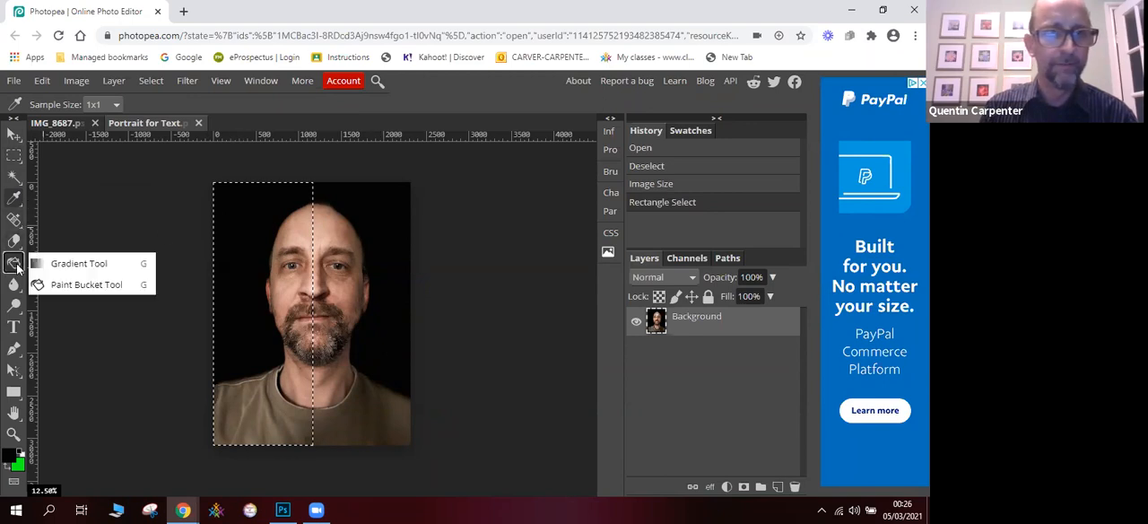
click(80, 263)
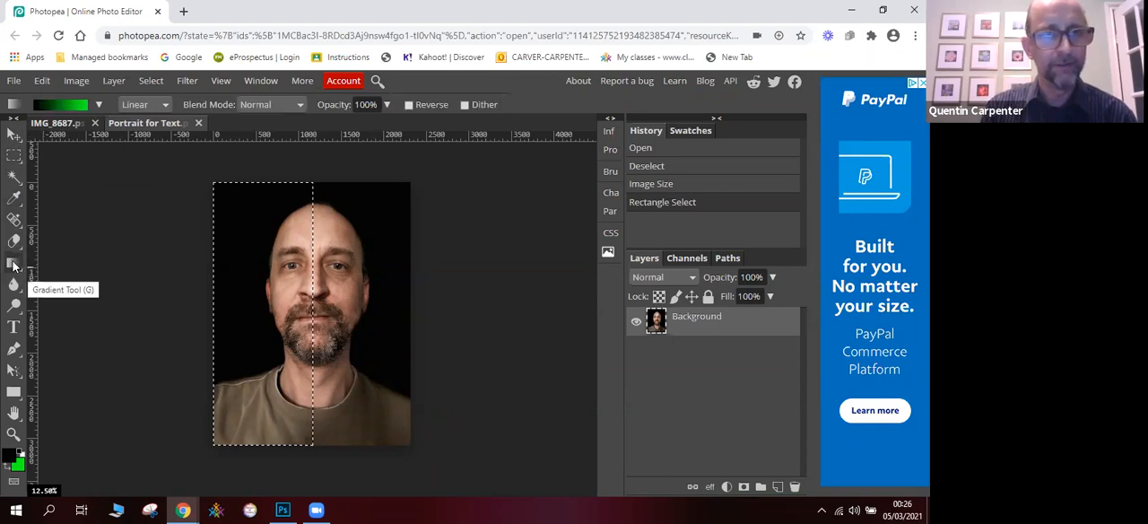
- Fill the selected half with black on a new layer using the Paint Bucket Tool, and clear the selection
right_click(18, 265)
click(62, 283)
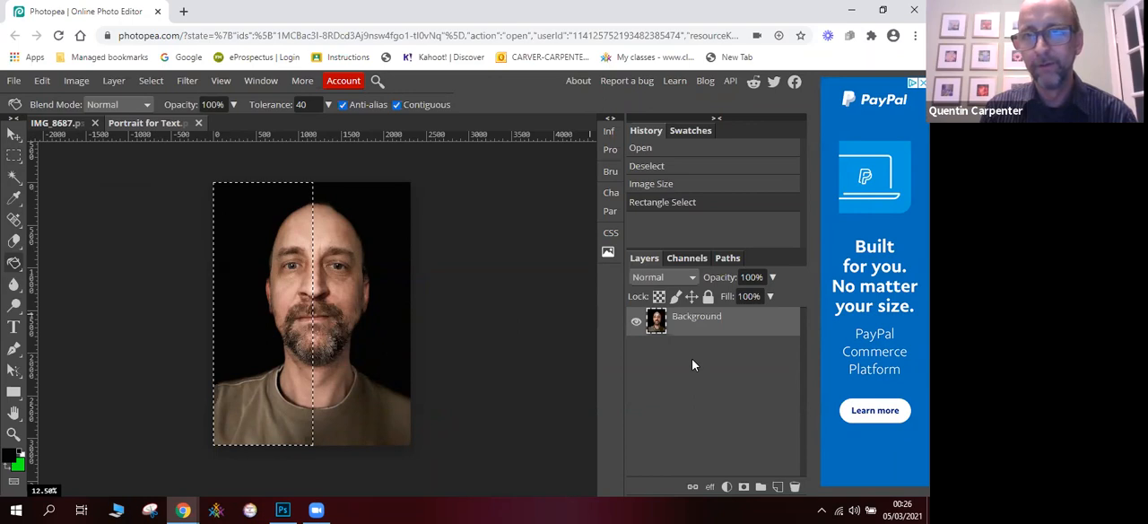
click(777, 487)
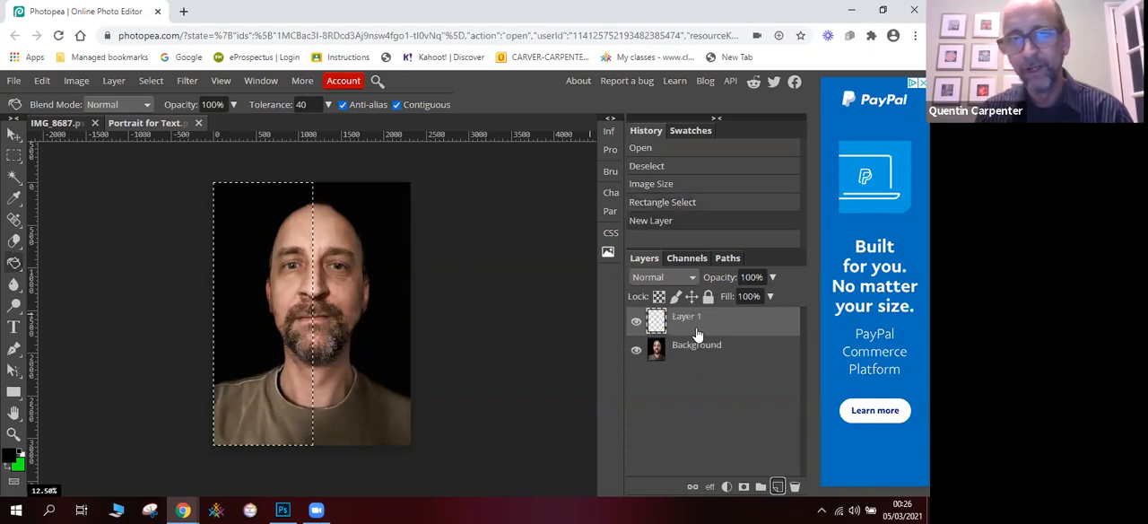
click(251, 303)
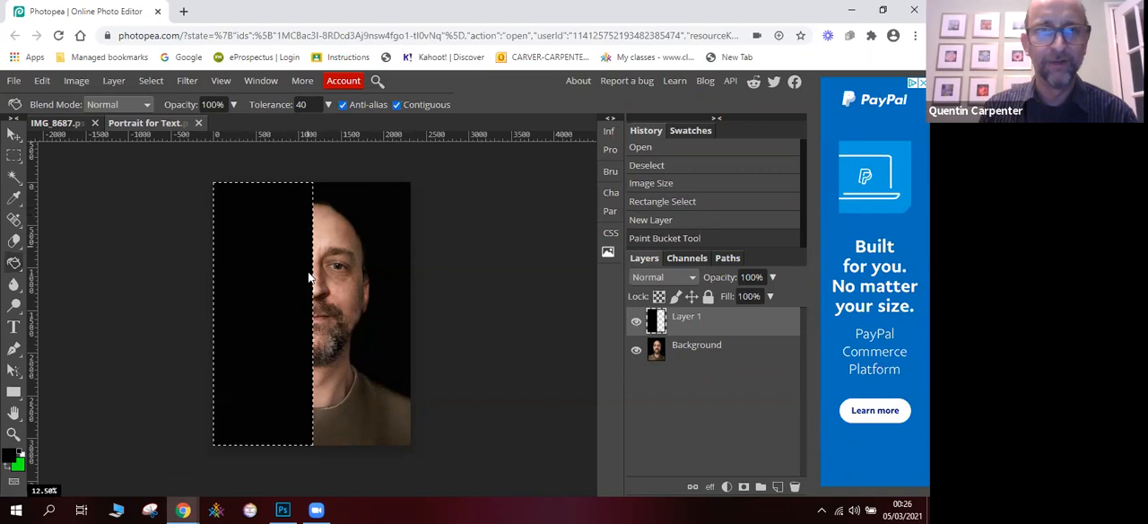
click(154, 80)
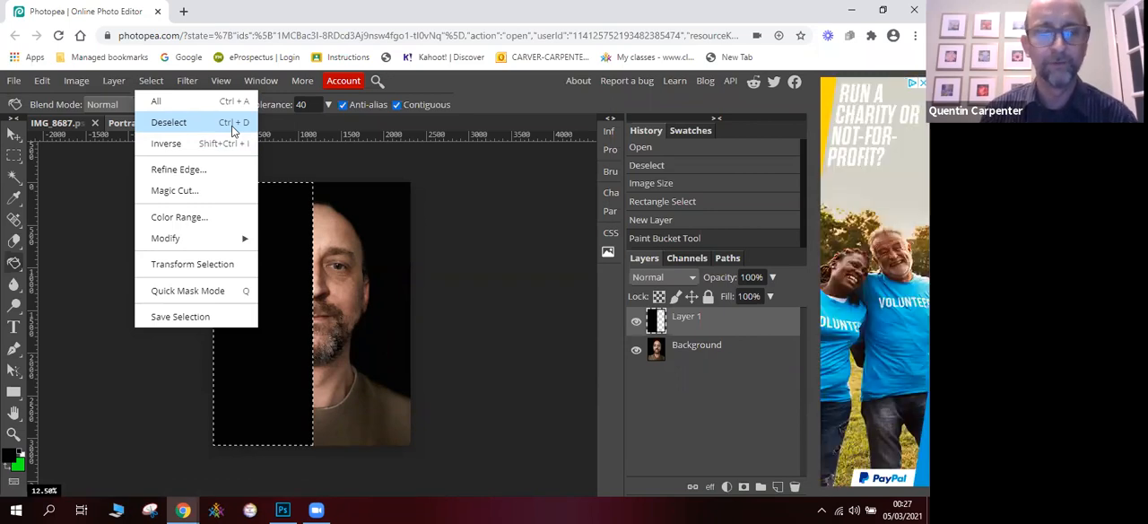
click(169, 122)
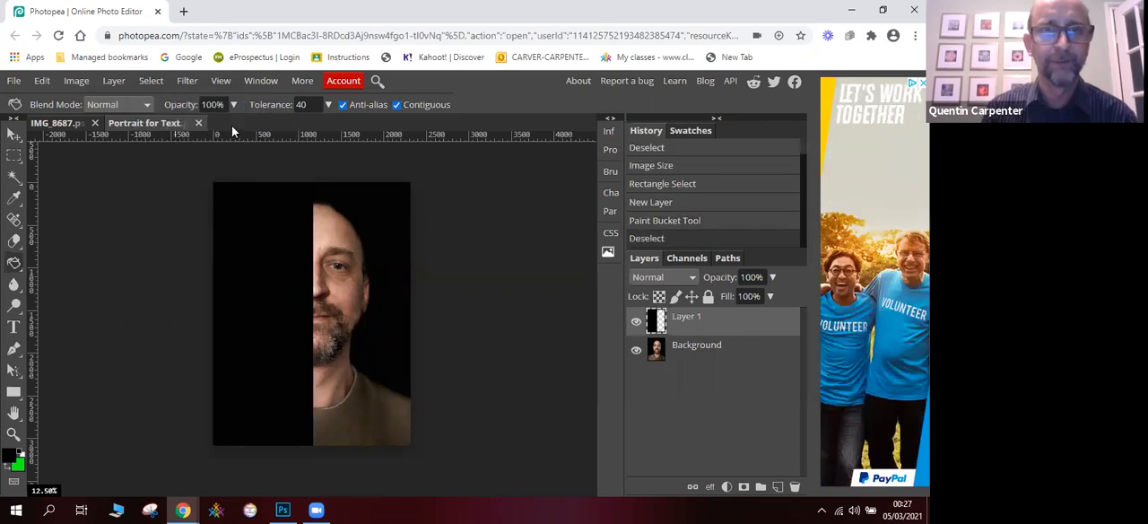
- Clear the MOL search from the Type tool's font list and browse the available fonts
click(15, 328)
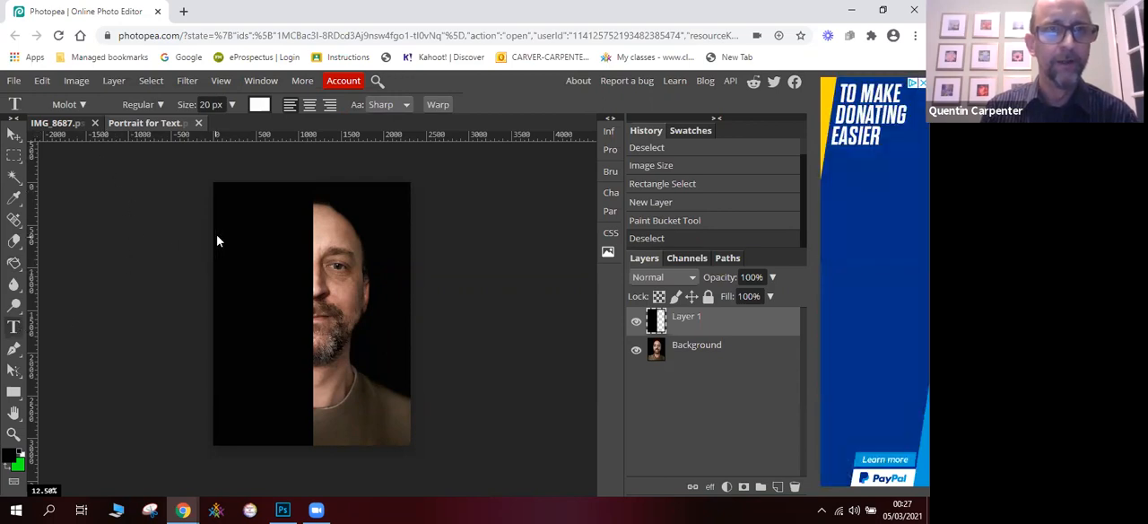
click(83, 105)
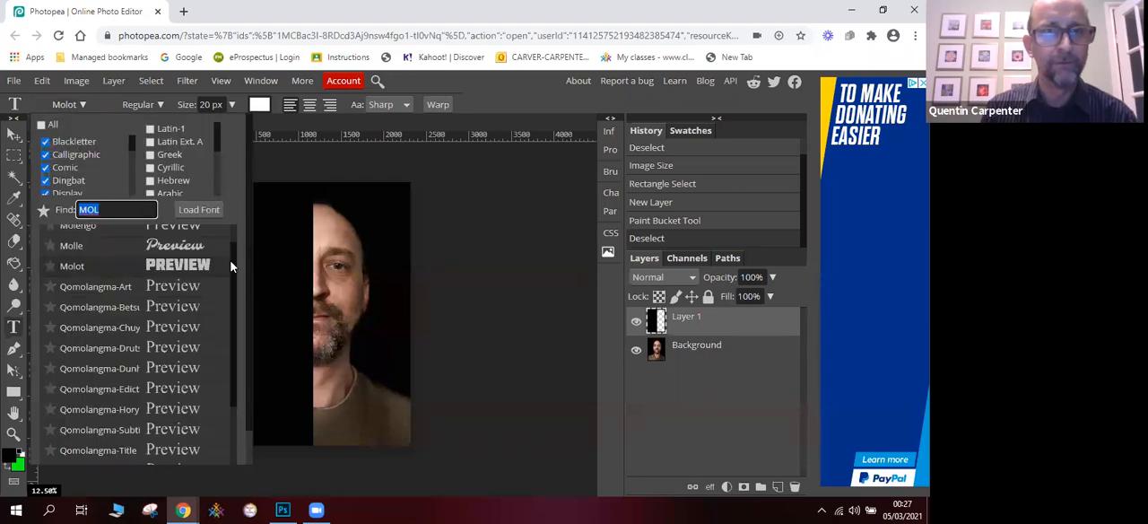
drag(235, 287, 211, 228)
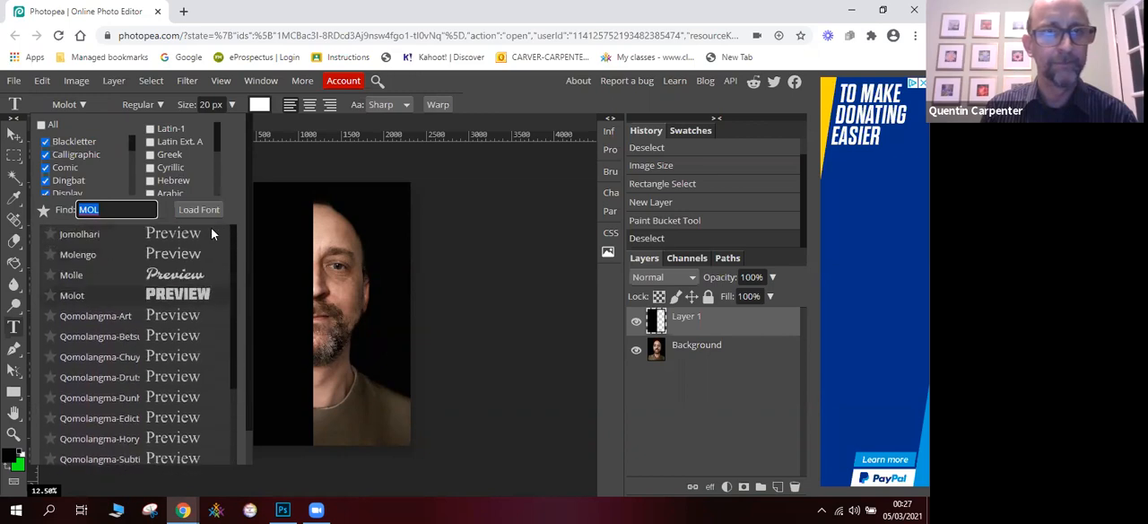
click(104, 210)
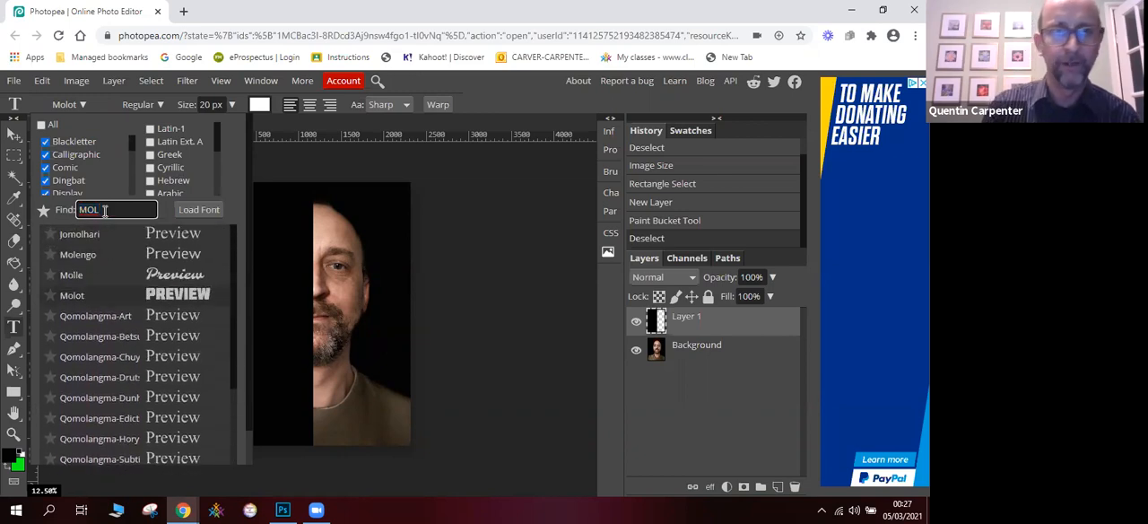
key(BackSpace)
key(BackSpace)
key(BackSpace)
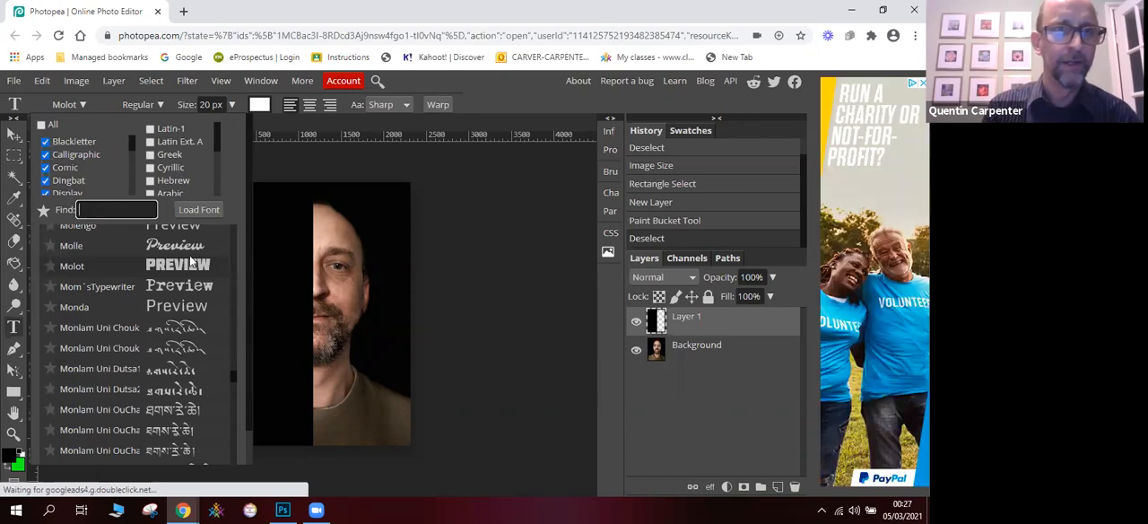
drag(231, 377, 236, 284)
scroll(235, 284, down, 3)
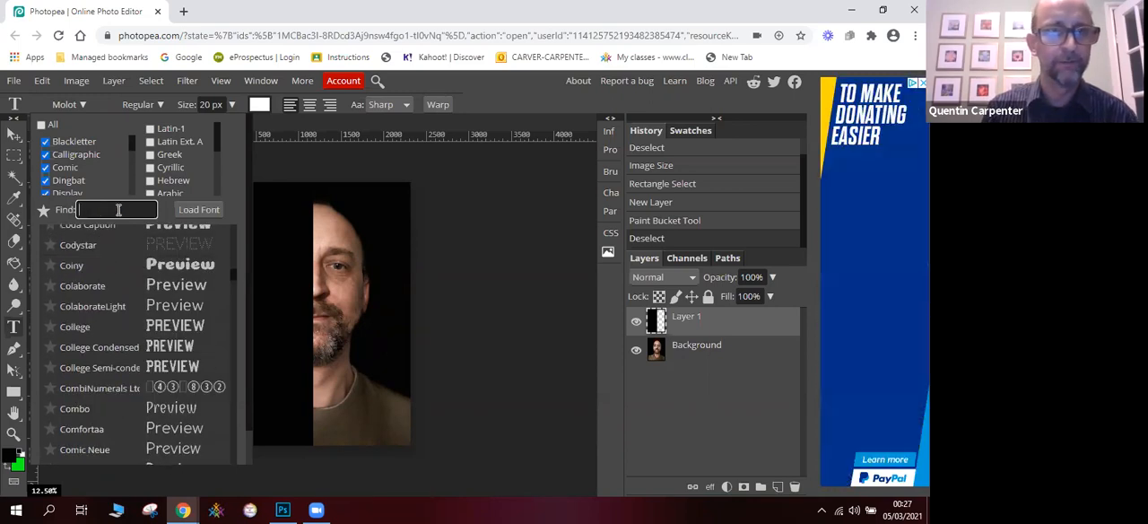
click(95, 109)
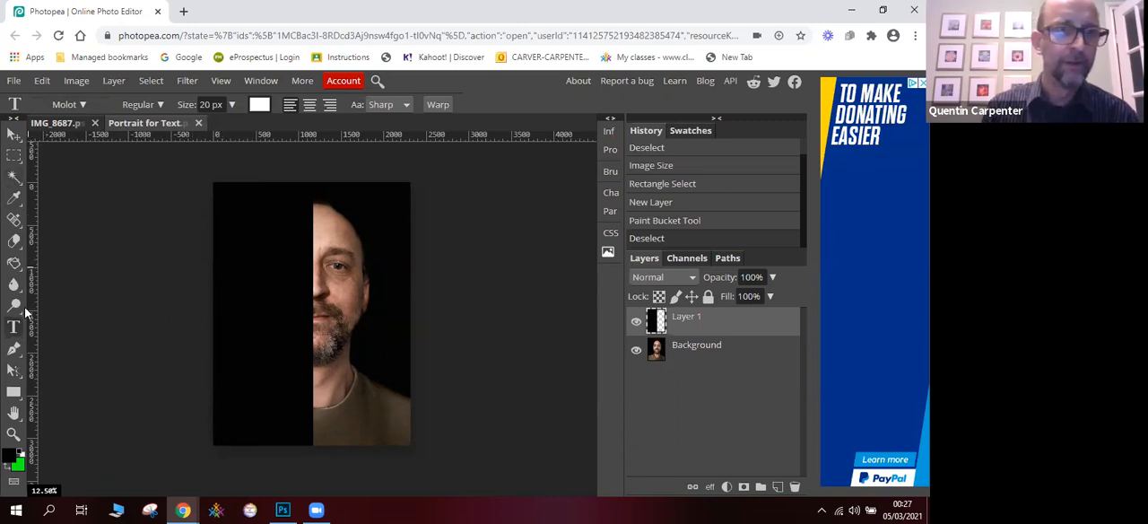
- Try starting text on the black half at 60 px and changing its size to 200 px
click(209, 105)
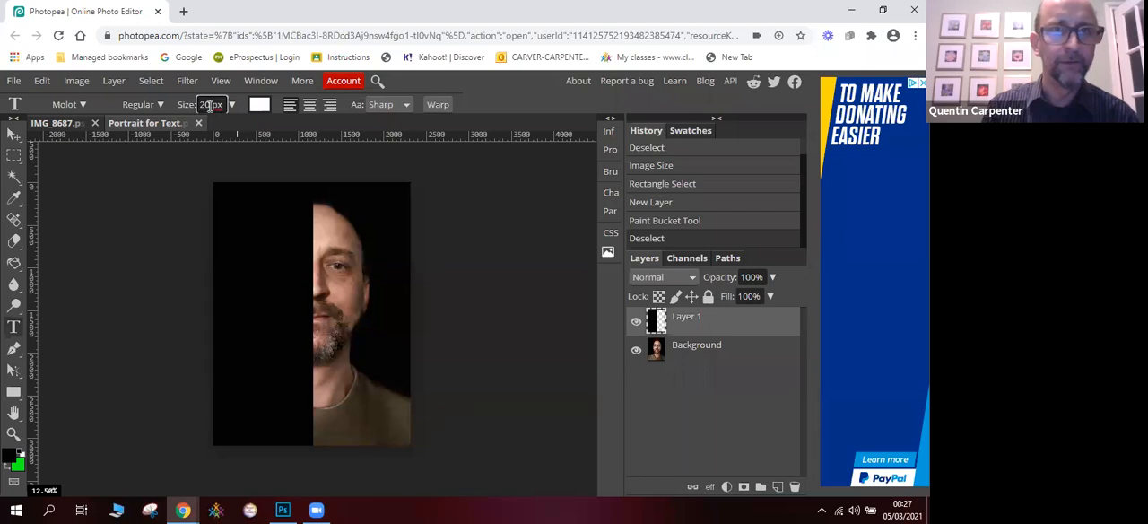
key(BackSpace)
key(BackSpace)
text(60)
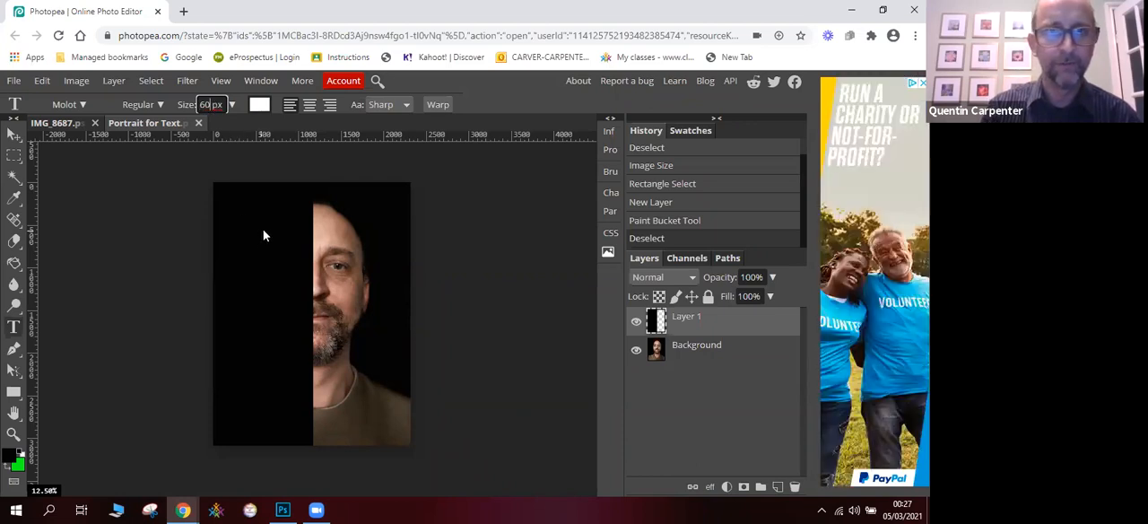
click(263, 231)
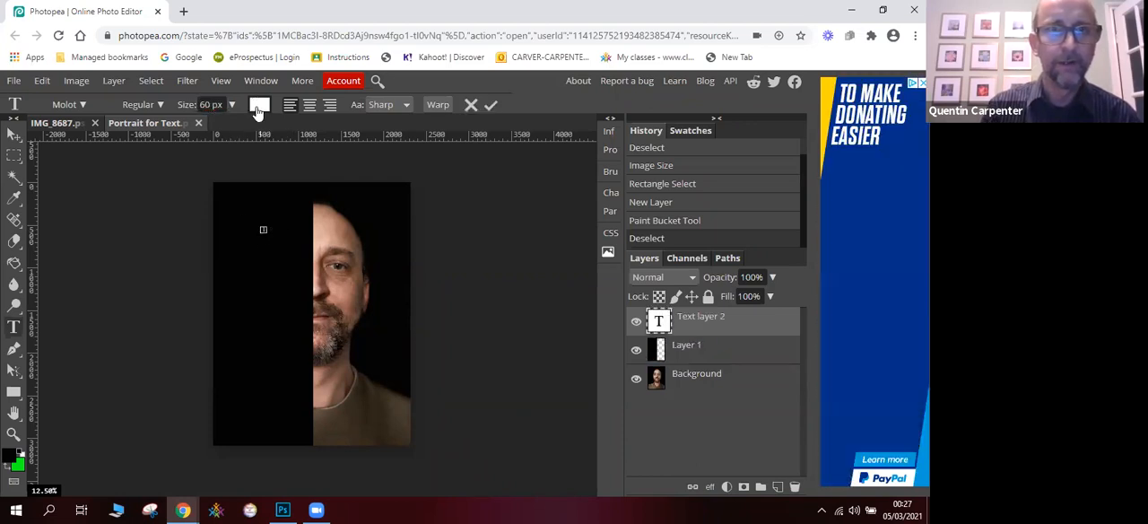
double_click(211, 105)
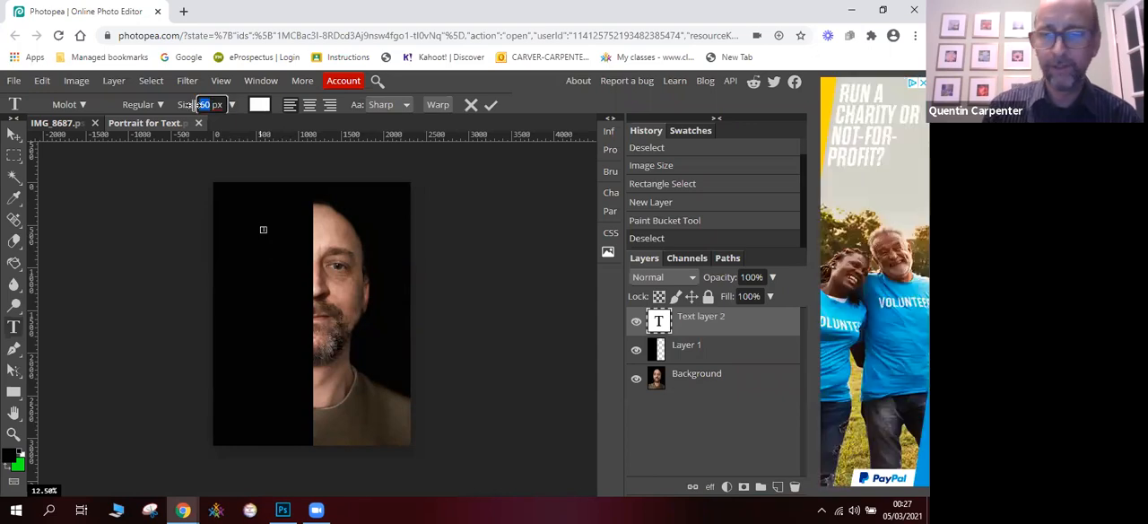
text(2)
text(00)
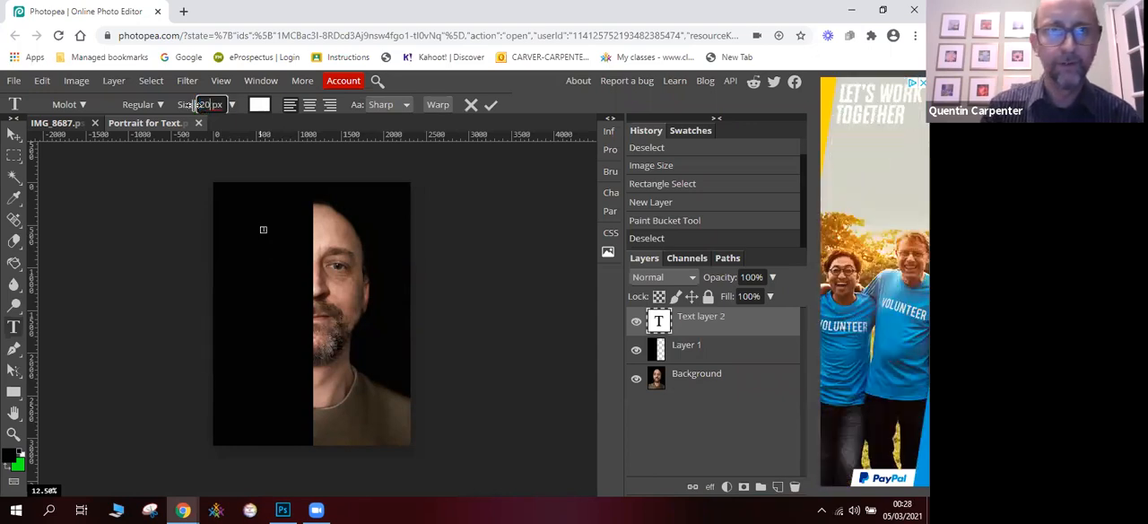
click(274, 232)
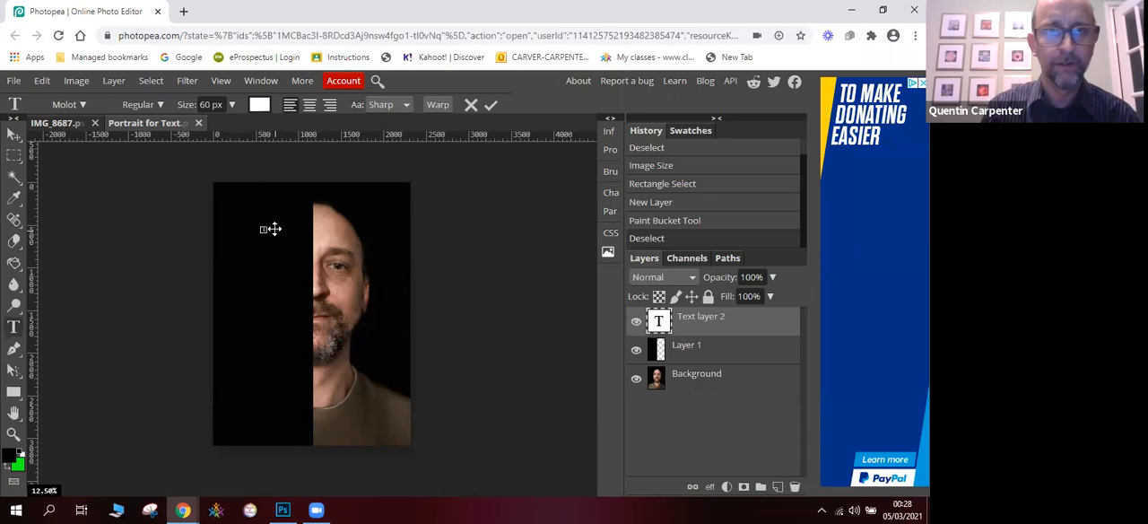
click(265, 226)
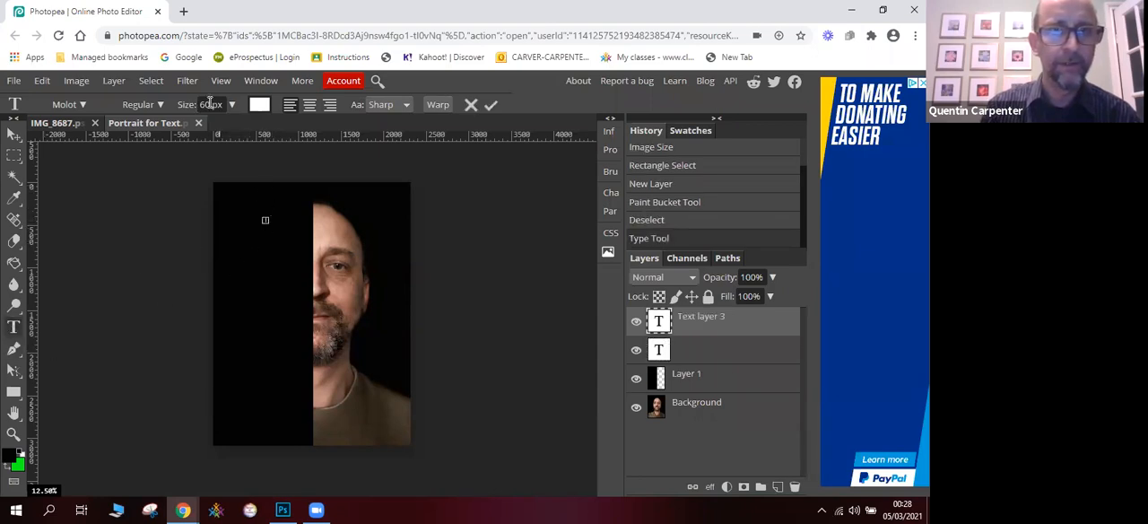
- Set the text size to 150 px in white and add the word THE on the upper black half
drag(233, 107, 240, 133)
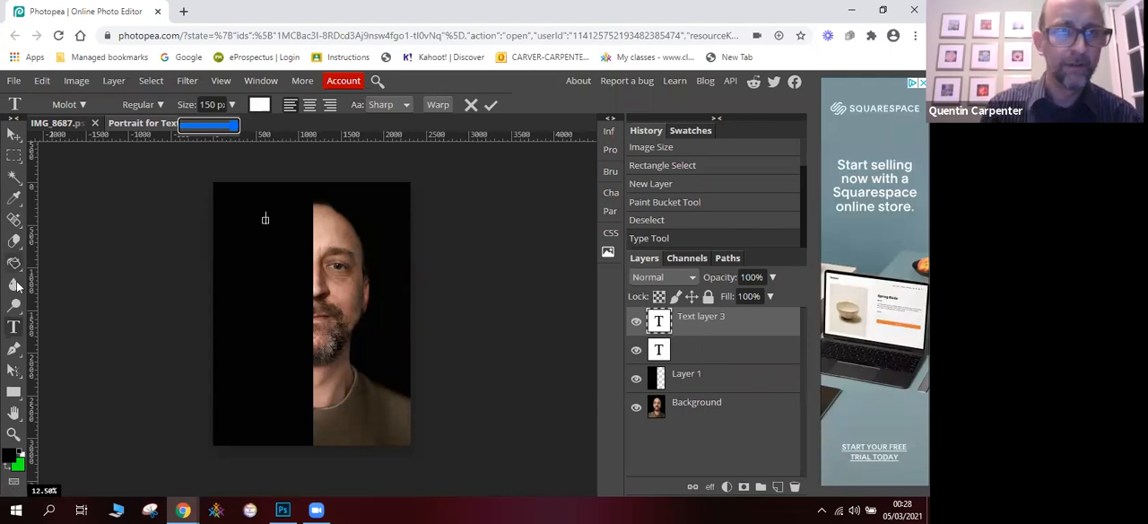
click(12, 329)
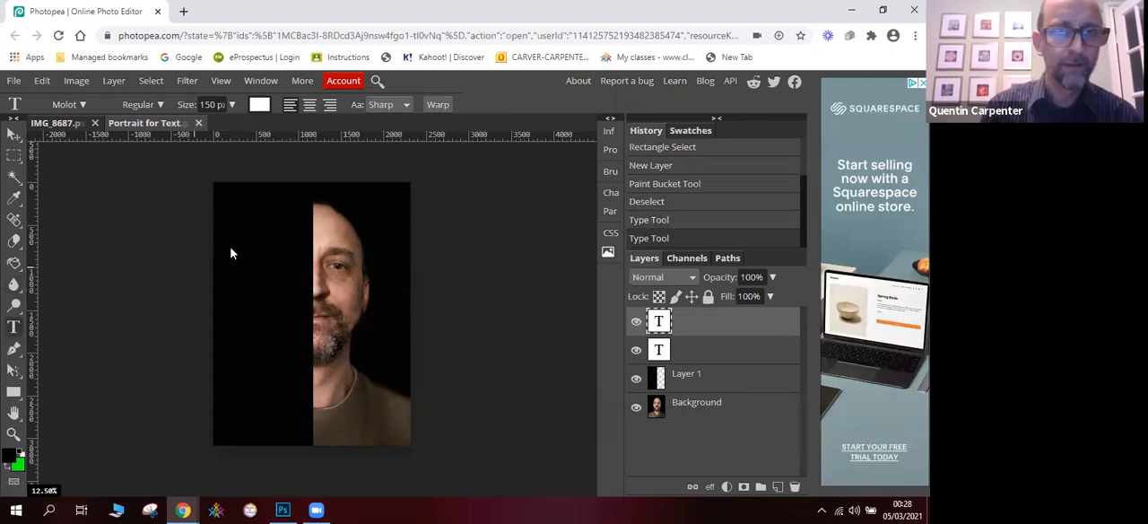
click(260, 106)
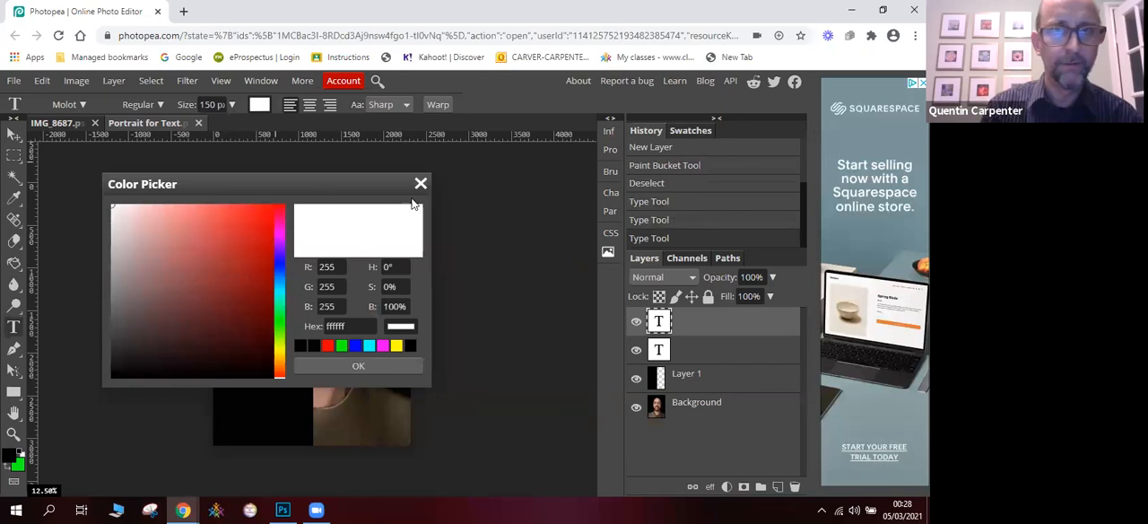
click(342, 367)
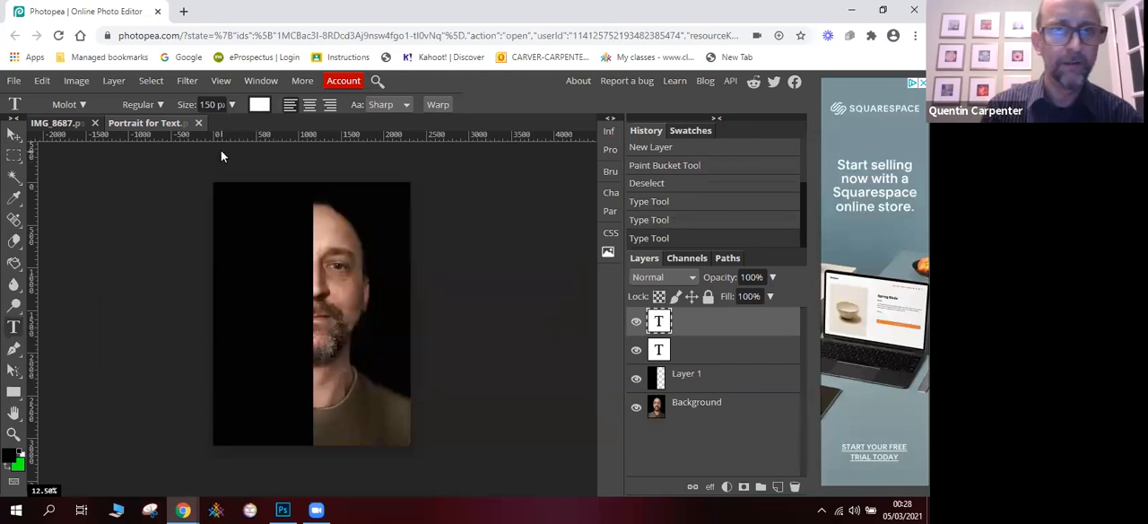
click(250, 227)
text(THE)
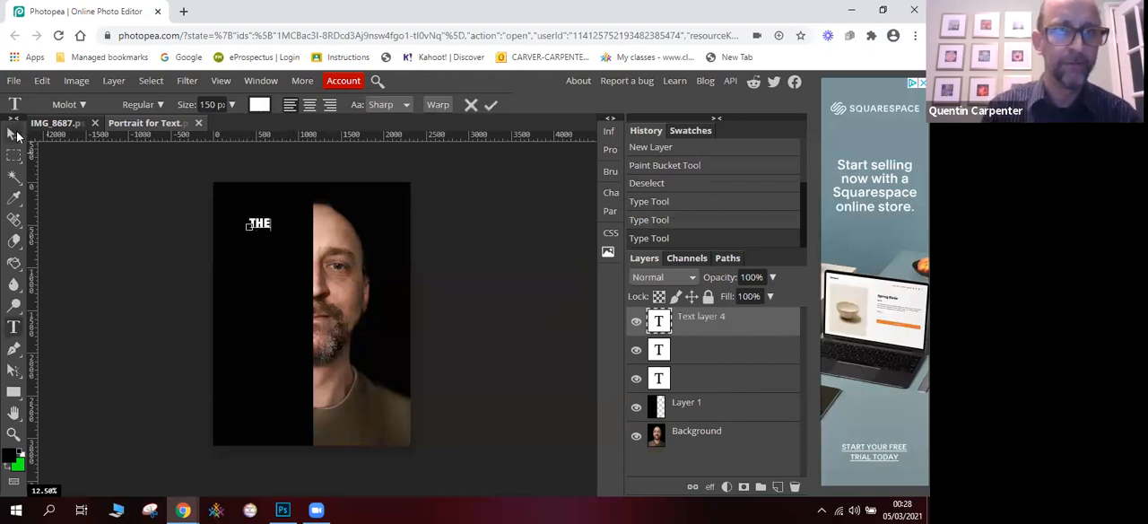
- Enlarge THE and place it flush against the edge of the visible half-face, and deselect the layer
click(14, 131)
drag(274, 230, 303, 215)
key(Return)
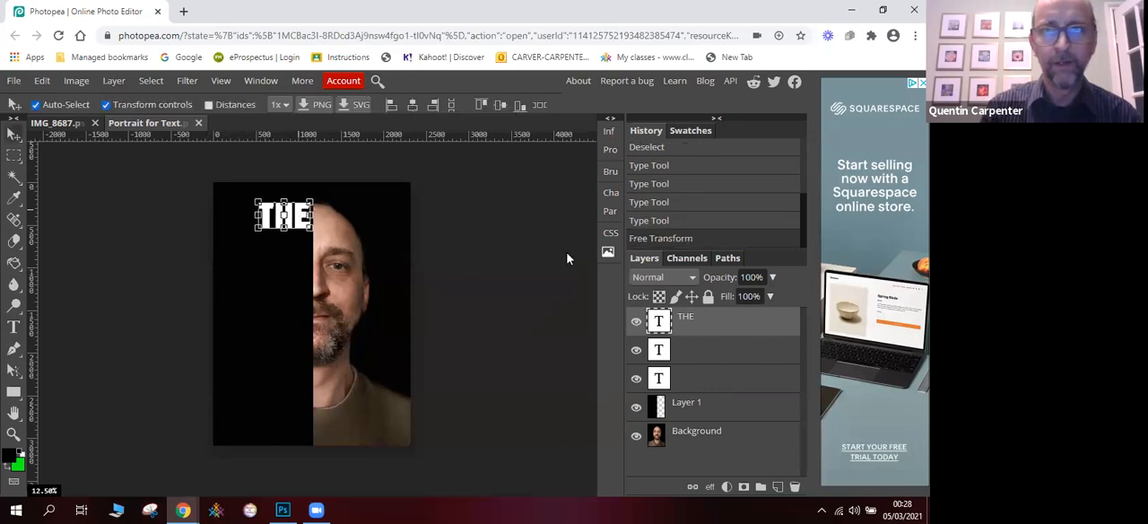
click(572, 254)
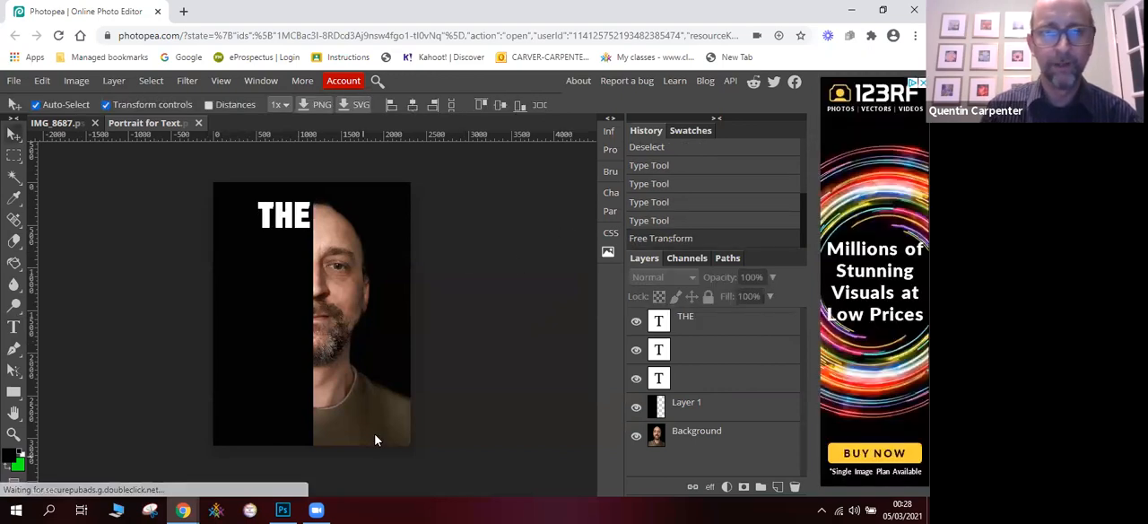
- Switch to Photoshop and resize FUTURE so it fits directly beneath THE, flush with the edge of the half-face
click(282, 509)
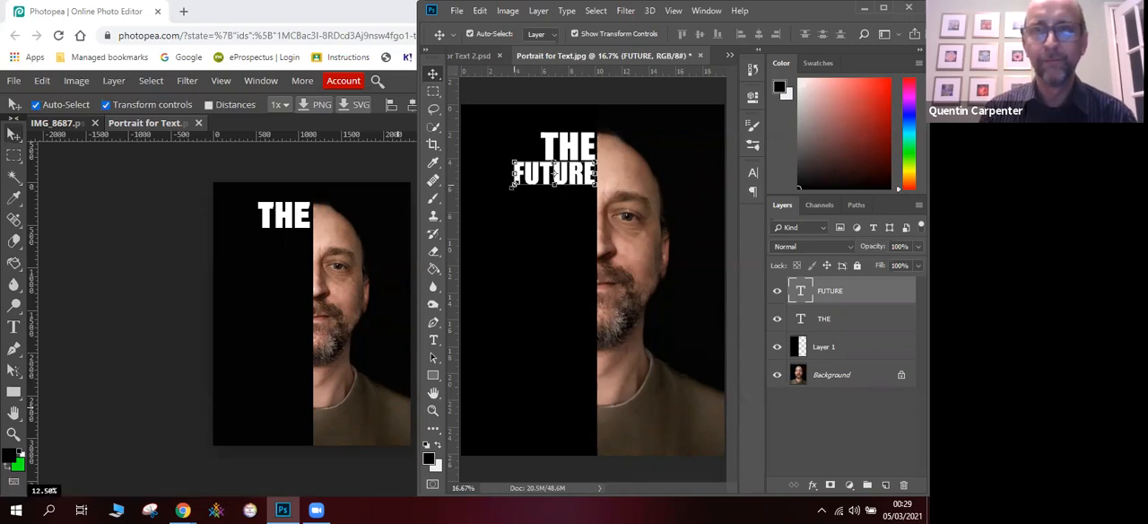
drag(554, 173, 593, 158)
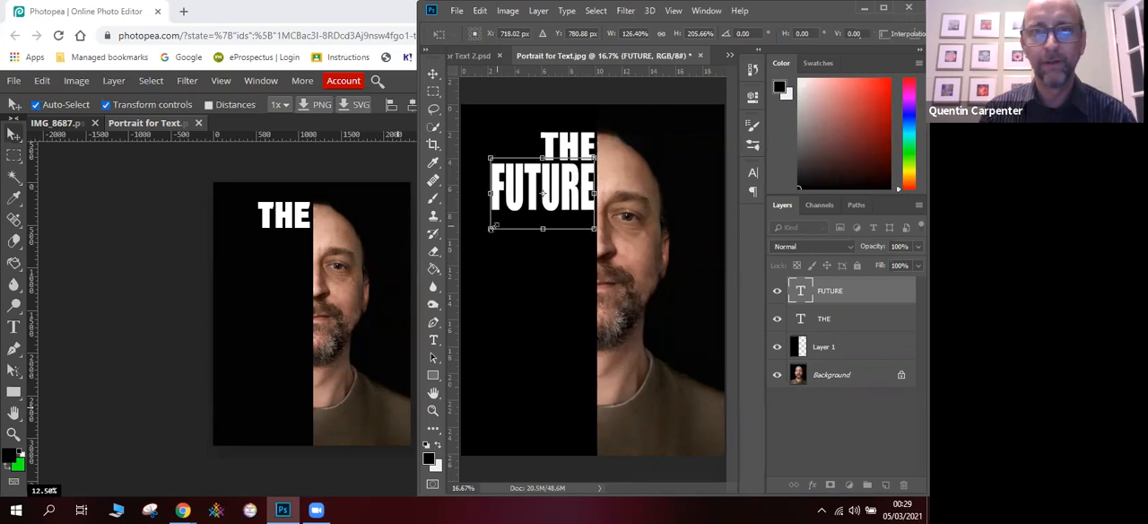
drag(490, 229, 516, 199)
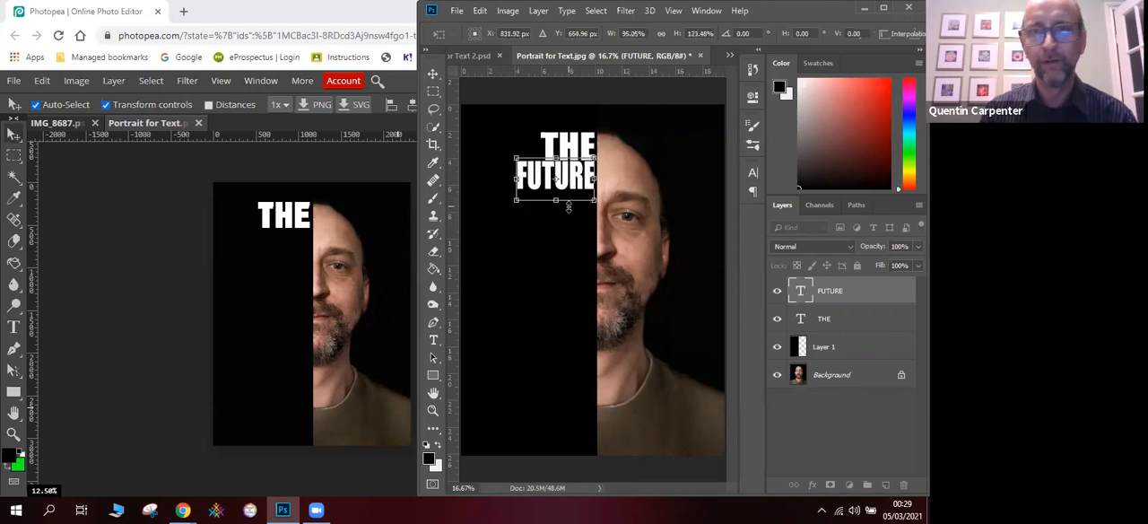
drag(556, 199, 556, 195)
click(433, 341)
click(616, 199)
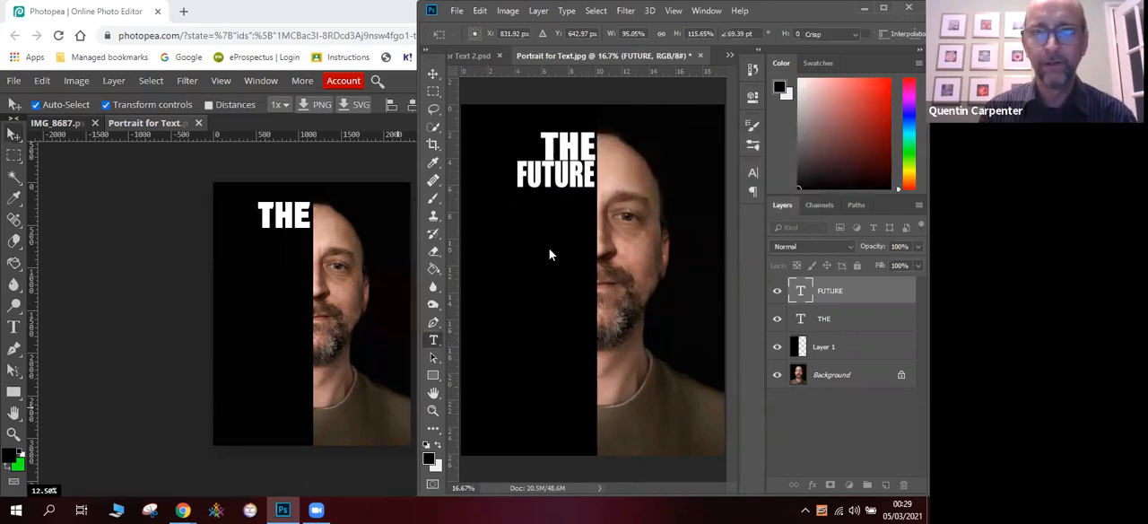
- Check the finished example's wording in Photopea, and in Photoshop add a text layer below FUTURE reading BEGIN and WITH on separate lines
click(547, 224)
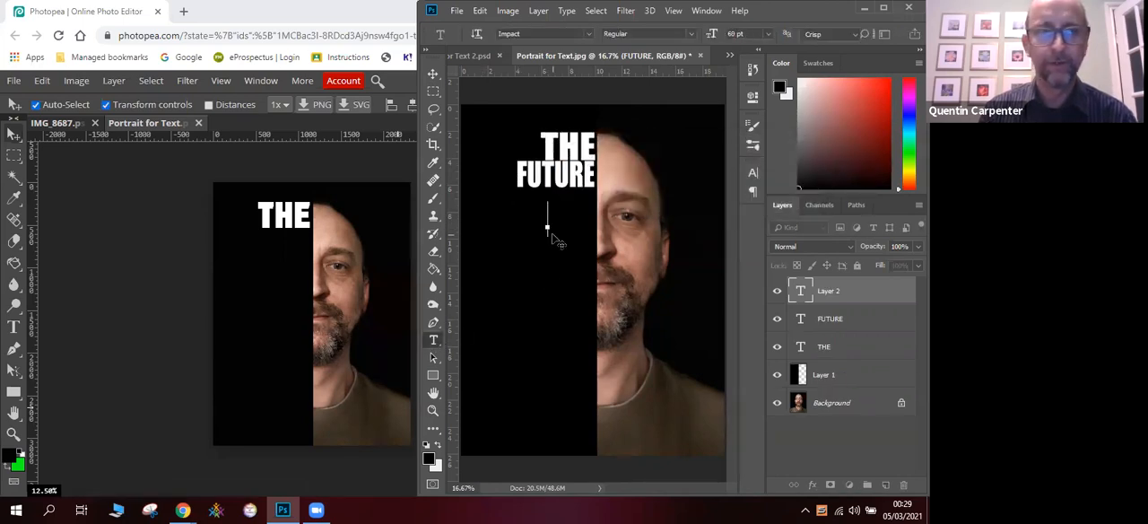
click(61, 127)
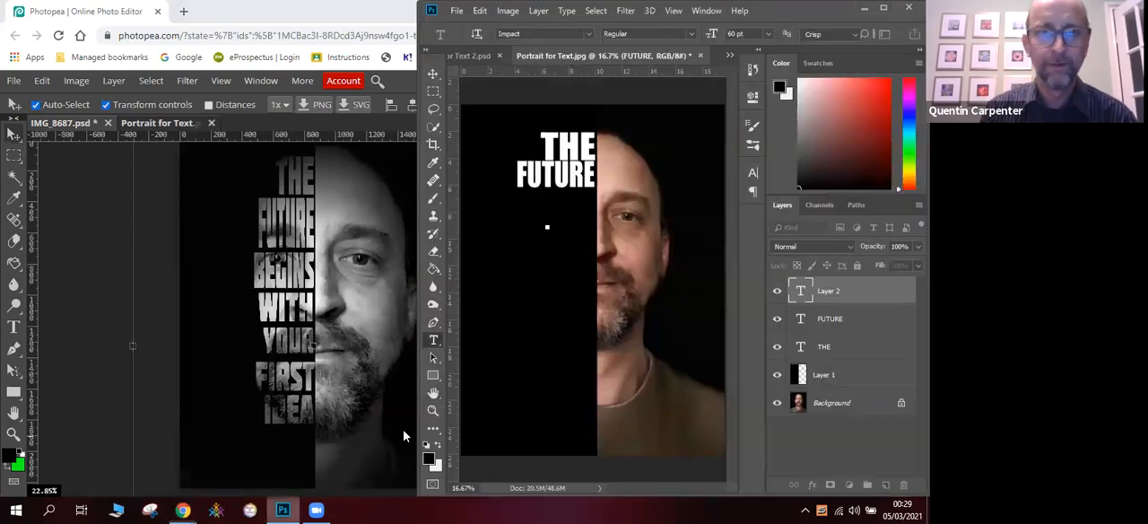
click(281, 510)
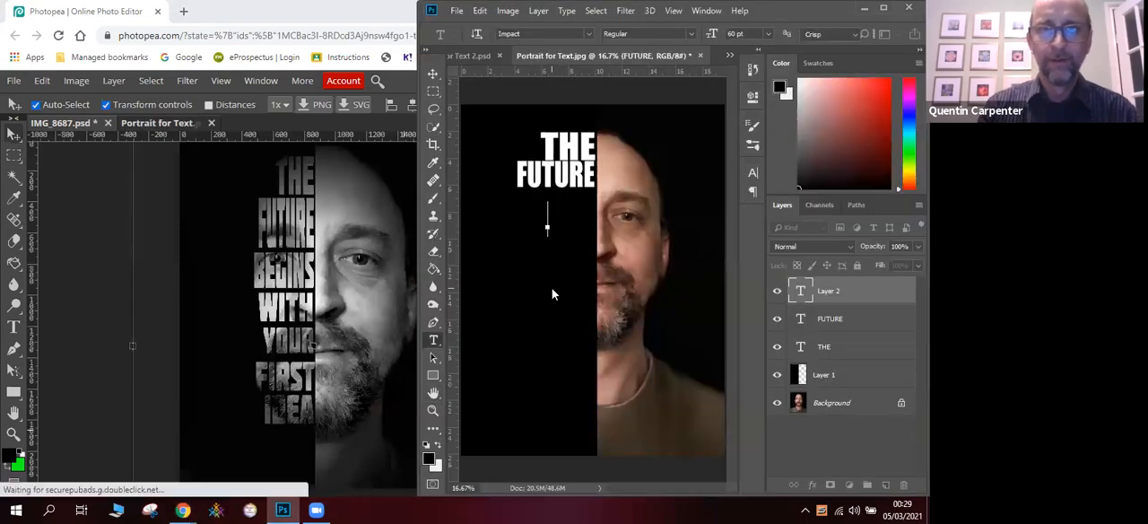
text(b)
key(BackSpace)
text(BEGIN)
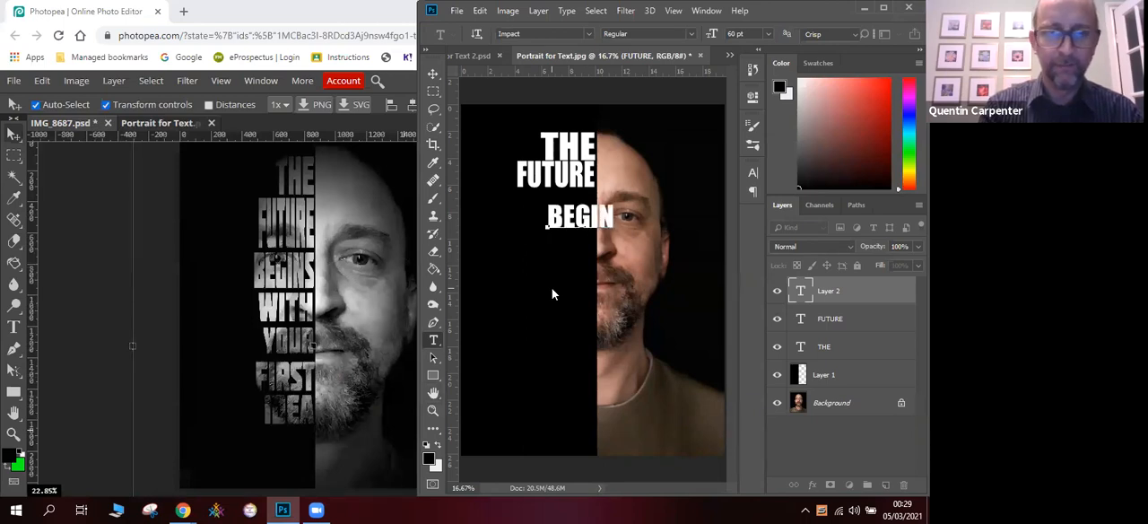
key(Return)
text(WITH)
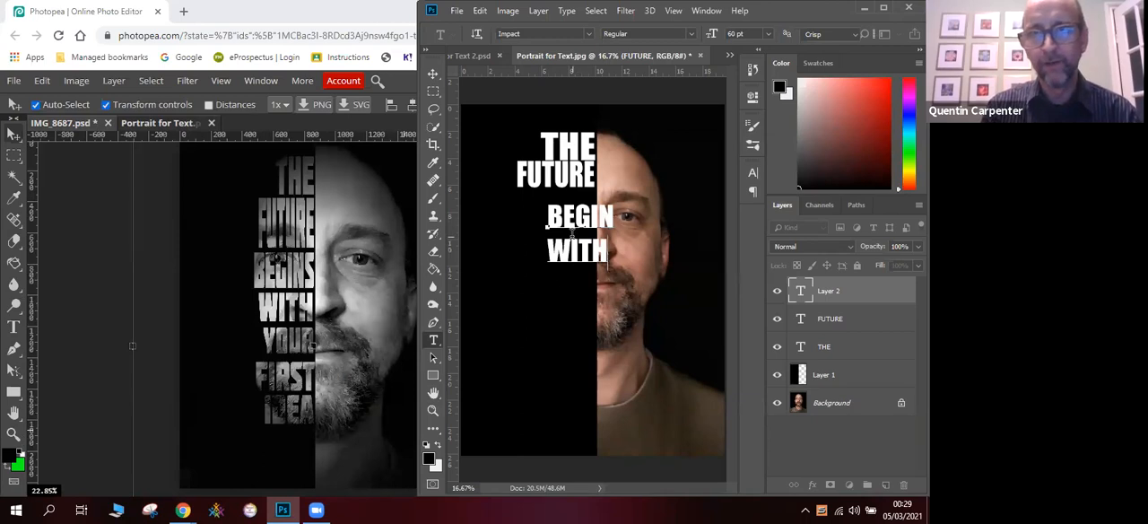
- Move the BEGIN WITH text onto the black half and enlarge it to about 124.5% width and 145.5% height
click(431, 76)
drag(554, 216, 529, 210)
click(553, 256)
drag(552, 256, 516, 302)
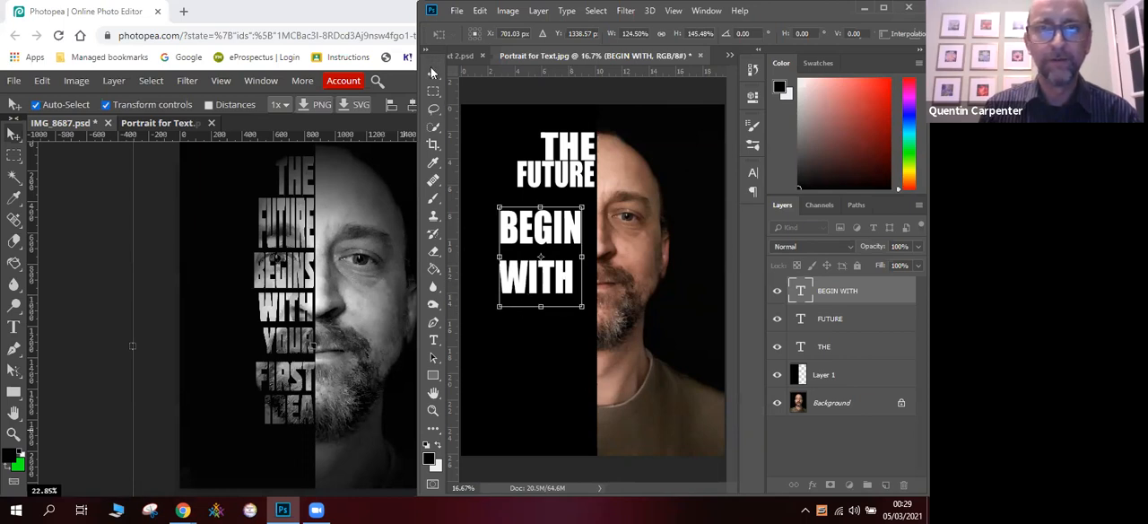
click(432, 73)
click(617, 204)
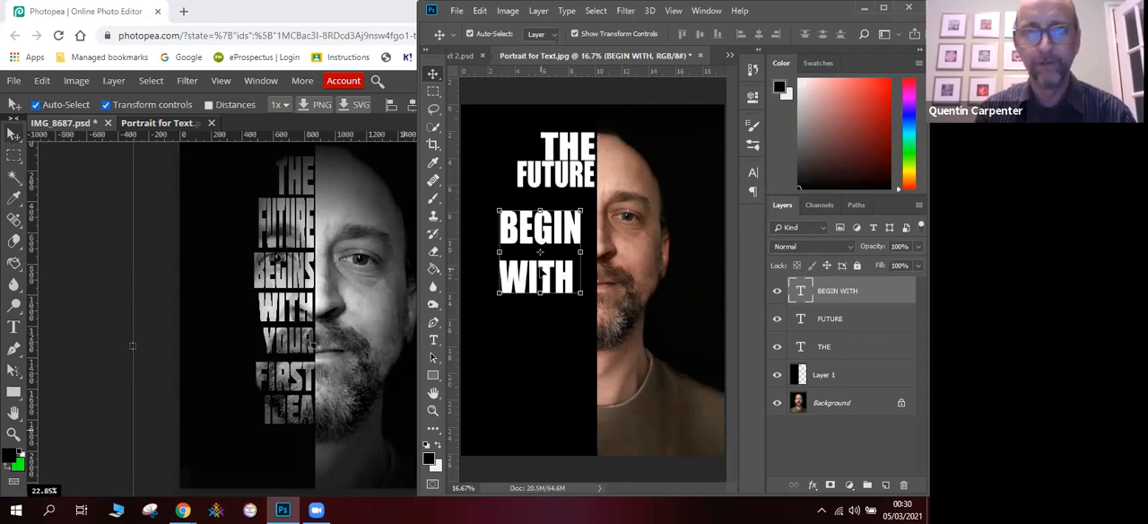
- Delete the word WITH from the text layer so only BEGIN is left
click(433, 340)
click(575, 277)
key(BackSpace)
key(BackSpace)
key(BackSpace)
key(BackSpace)
key(BackSpace)
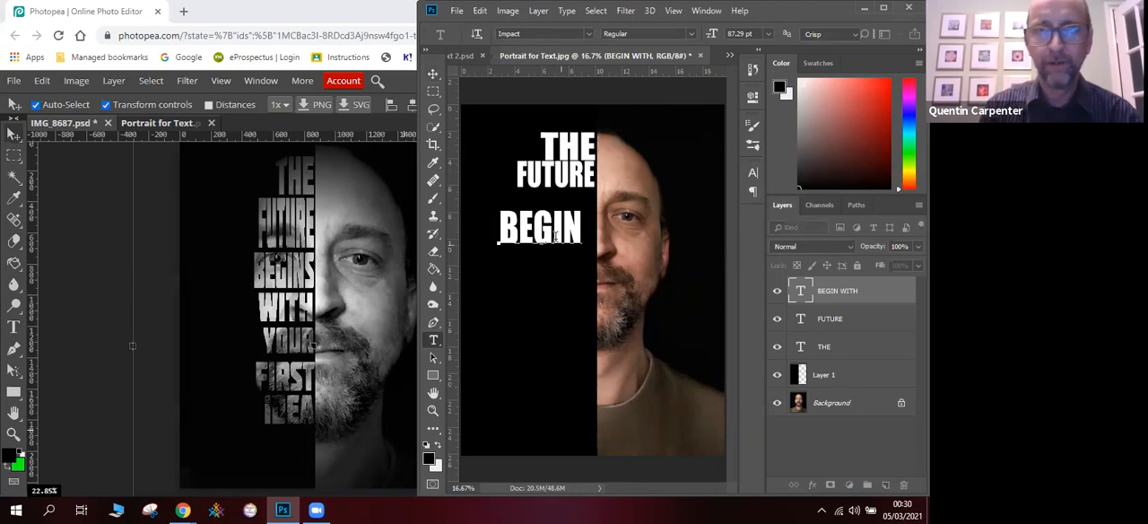
- Move BEGIN up under FUTURE and scale it to about 105.7% width and 126.9% height, against the edge of the half-face
click(433, 74)
mouse_move(517, 225)
mouse_down()
mouse_move(531, 203)
mouse_move(509, 237)
mouse_up()
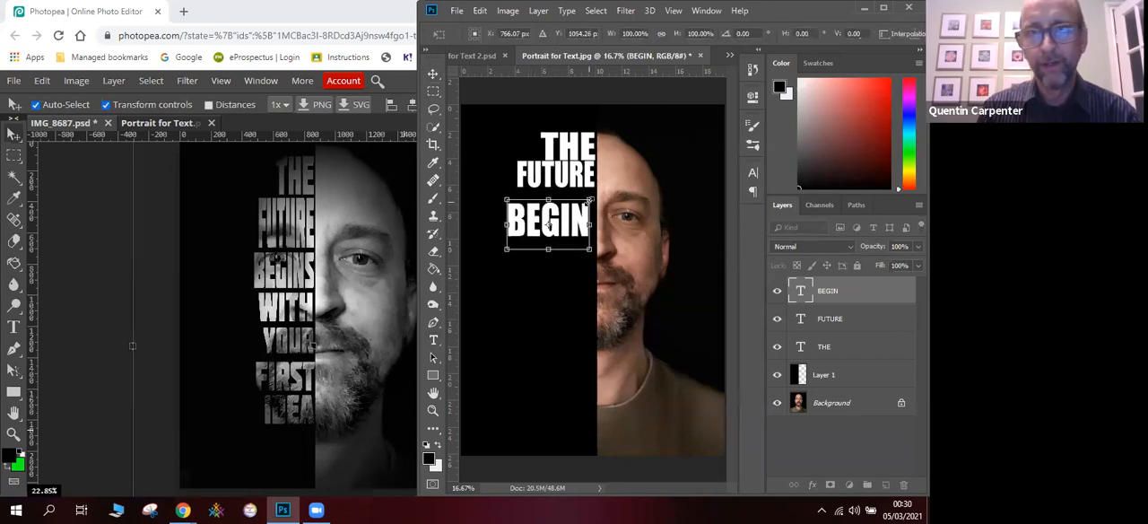
drag(589, 200, 593, 185)
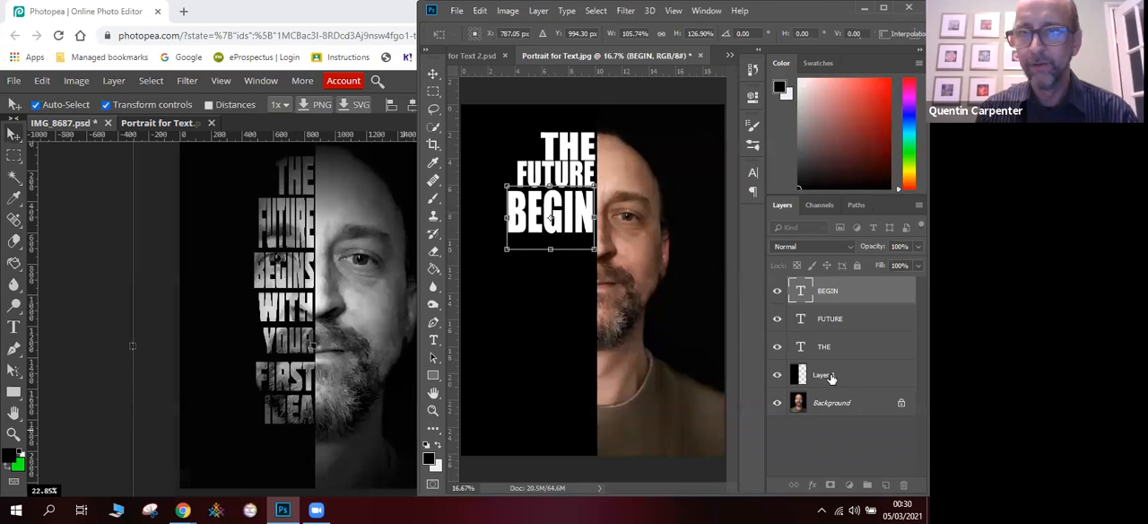
key(Return)
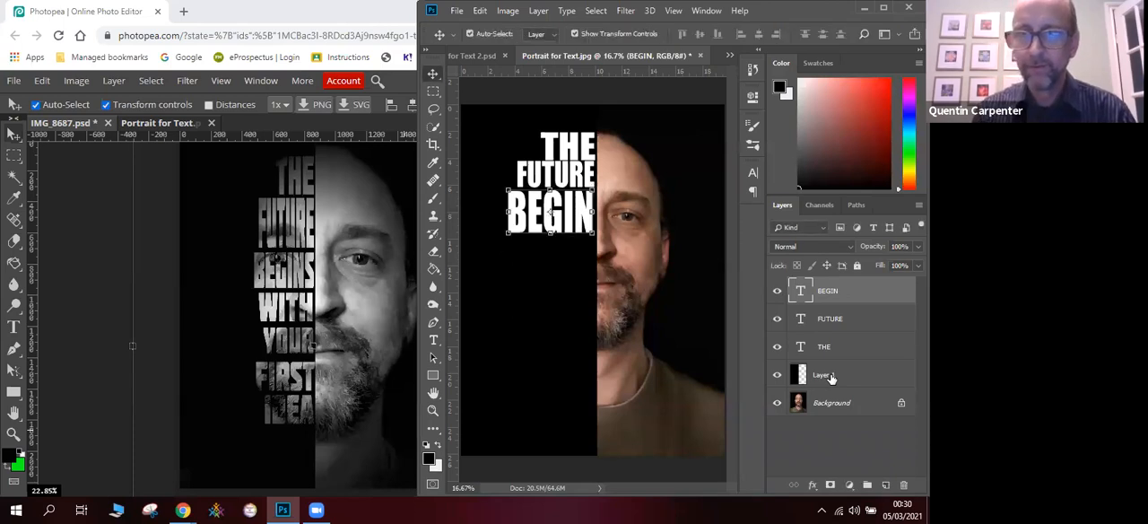
- Lower the opacity of the black Layer 1 to 64% and of the BEGIN text layer to 35%
click(825, 375)
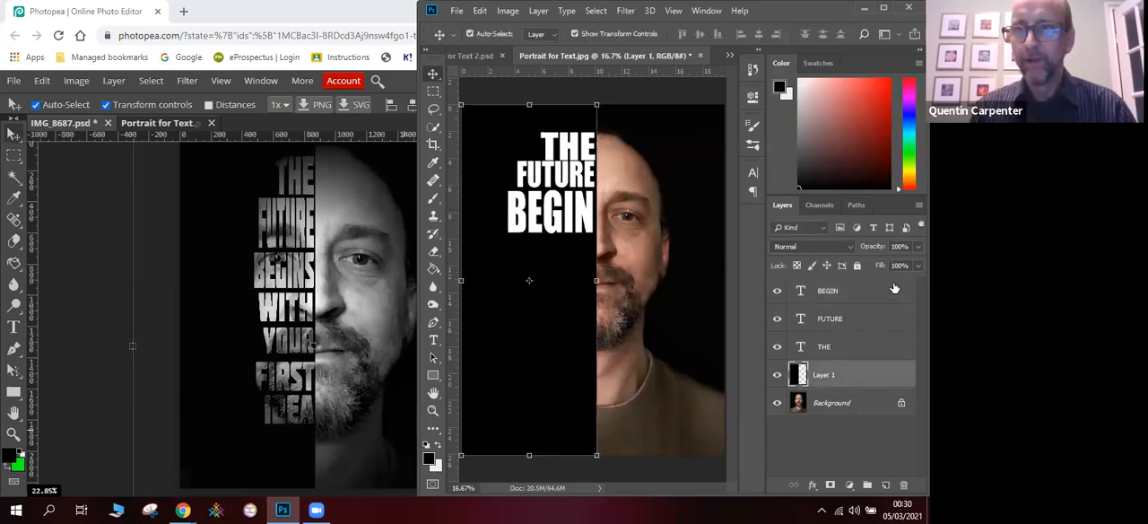
click(918, 246)
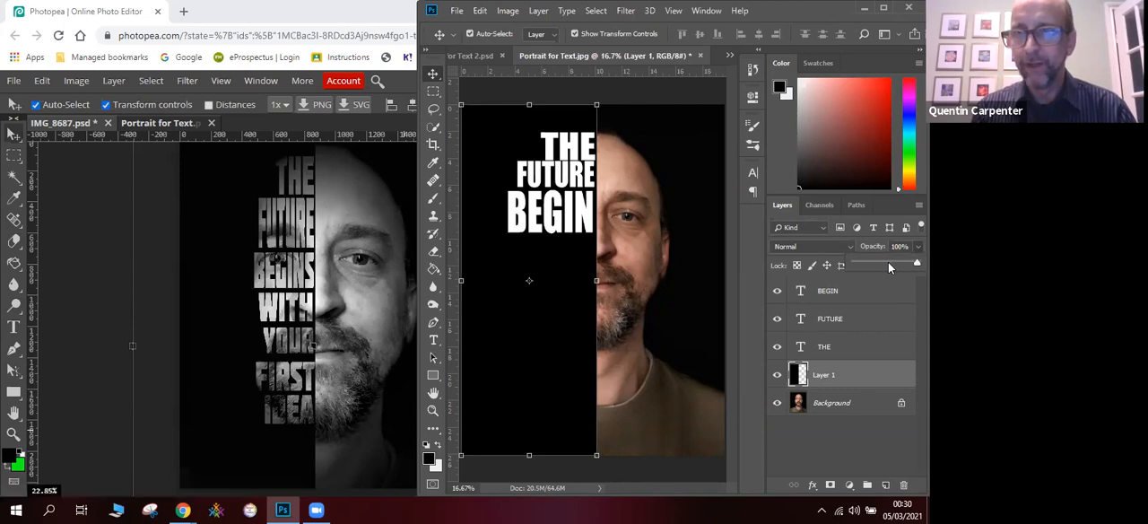
click(888, 263)
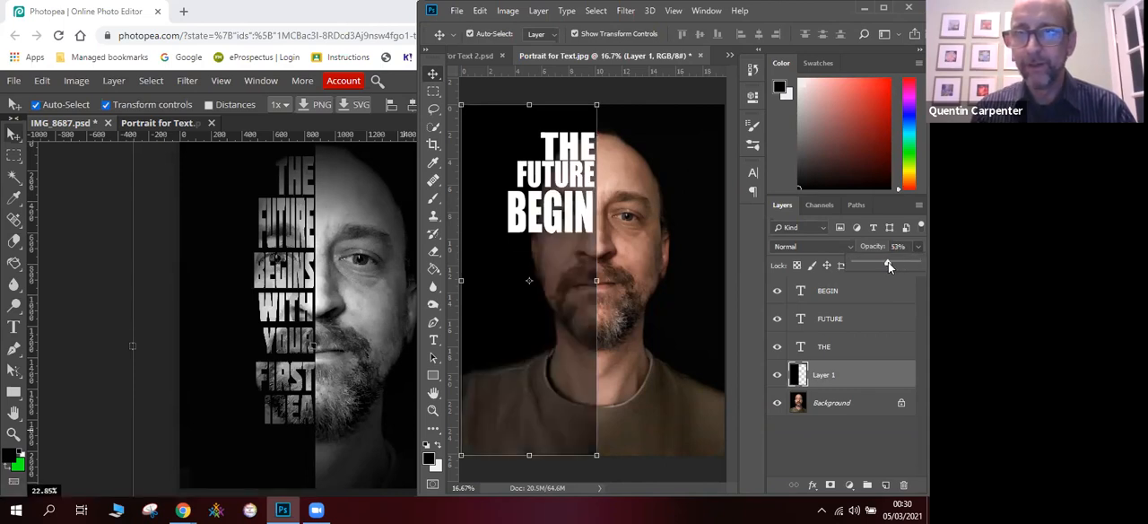
drag(893, 262, 895, 263)
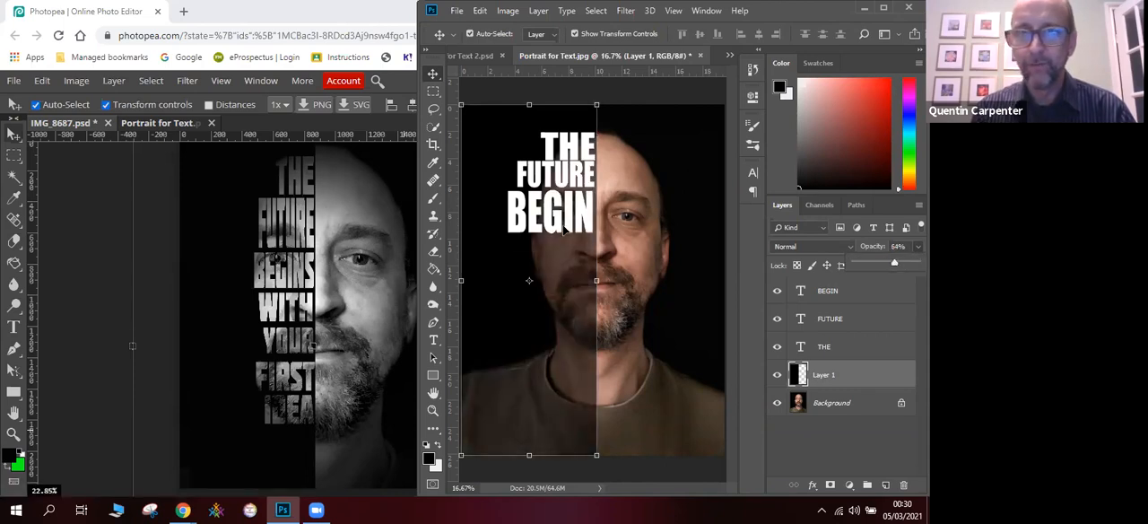
click(834, 300)
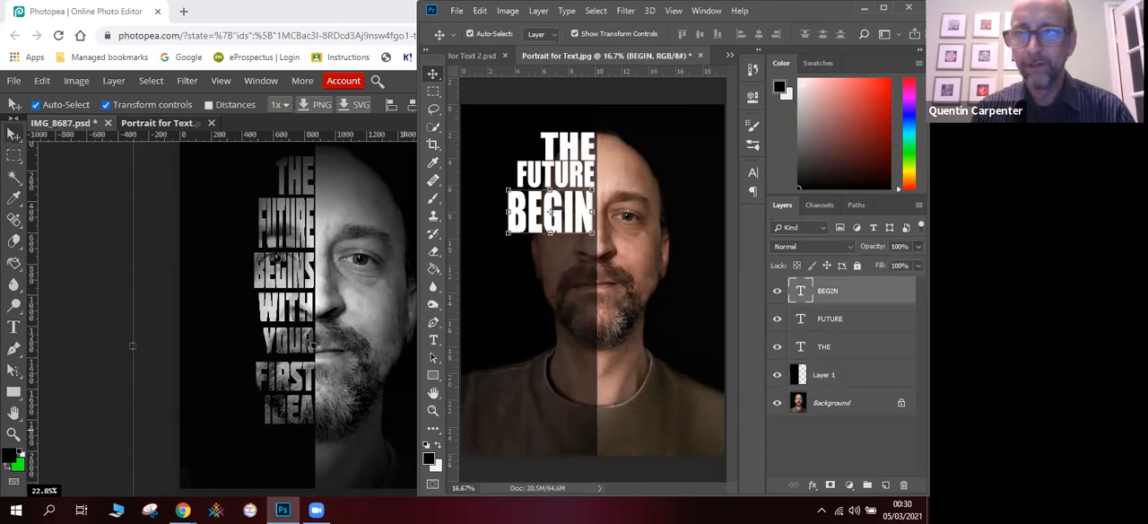
click(918, 246)
drag(903, 265, 875, 264)
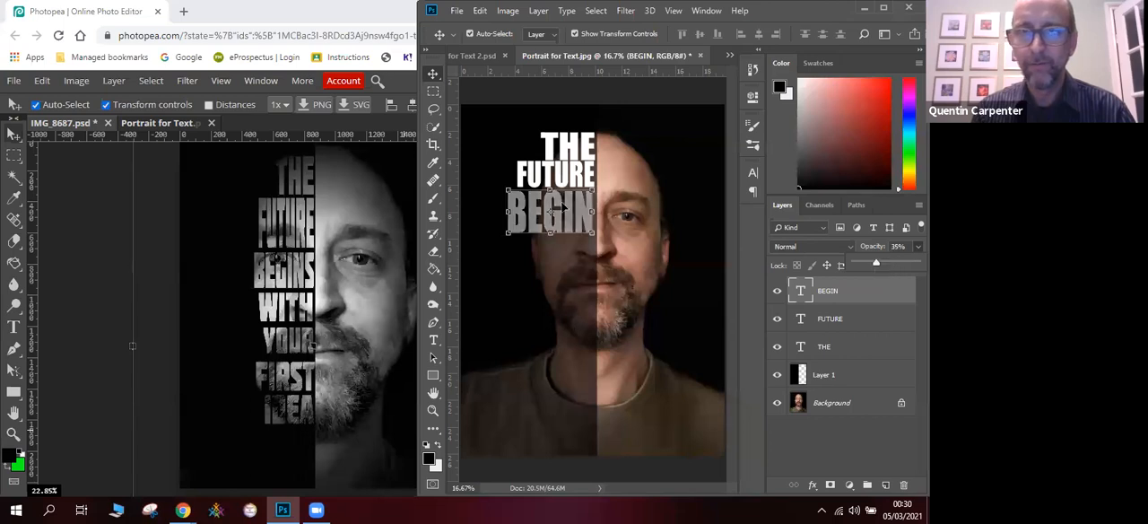
- Scale the BEGIN text to about 131% width and 121.2% height and apply the transformation
drag(566, 217, 620, 270)
drag(597, 238, 576, 233)
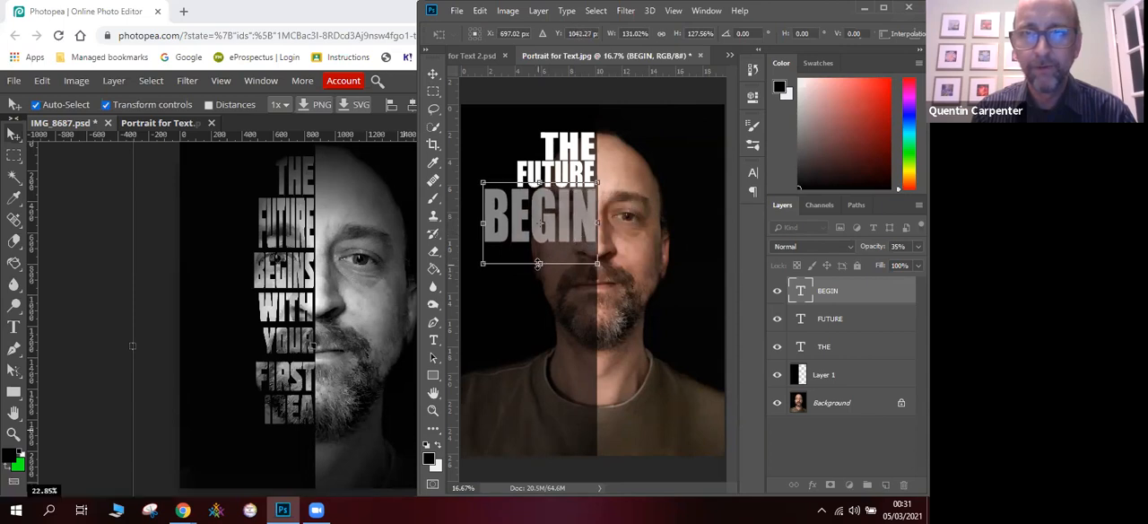
drag(538, 262, 539, 258)
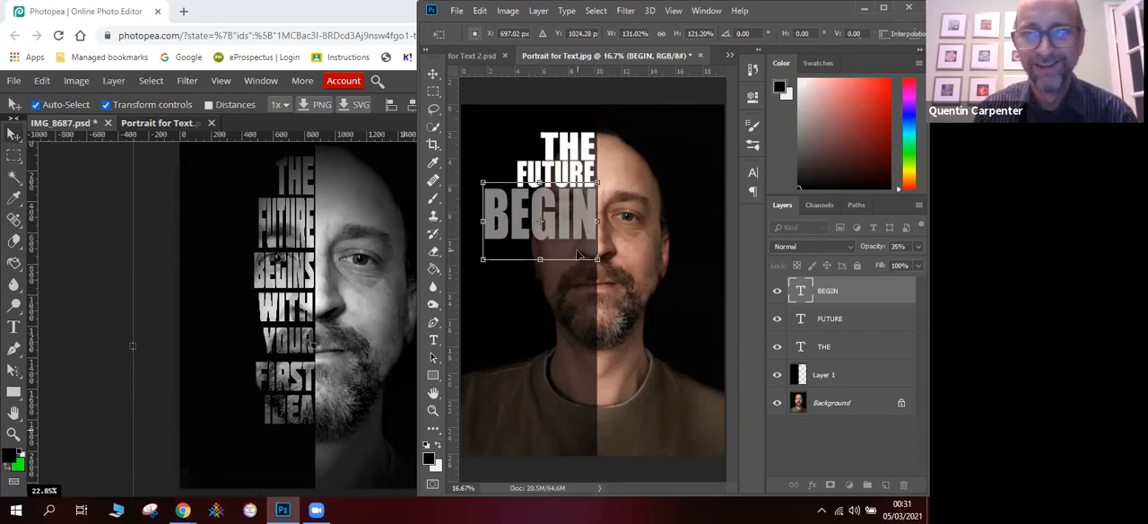
click(434, 340)
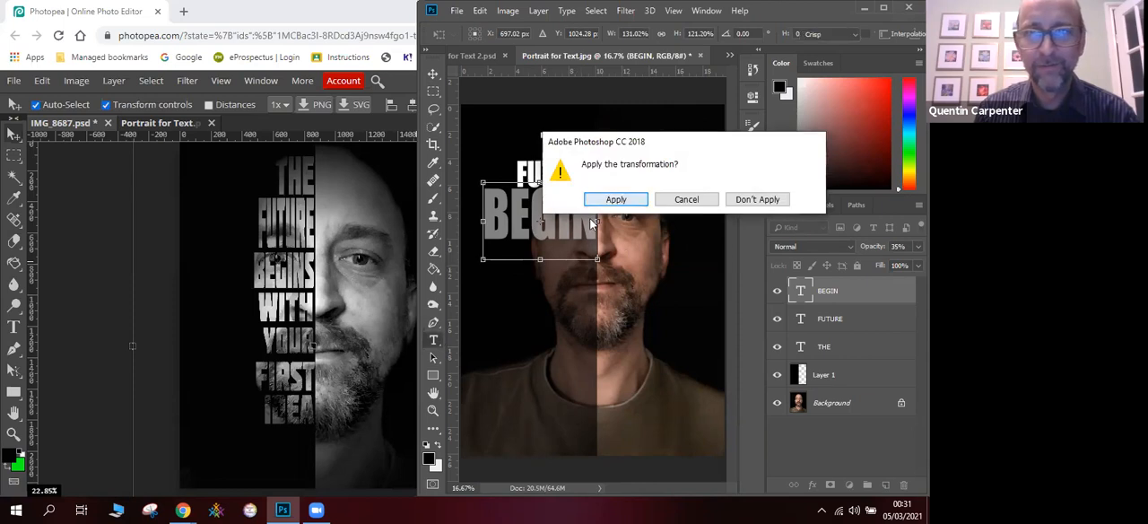
click(605, 197)
- Change the word BEGIN to BEGINS and shift it back onto the darkened half of the face
click(593, 221)
text(S)
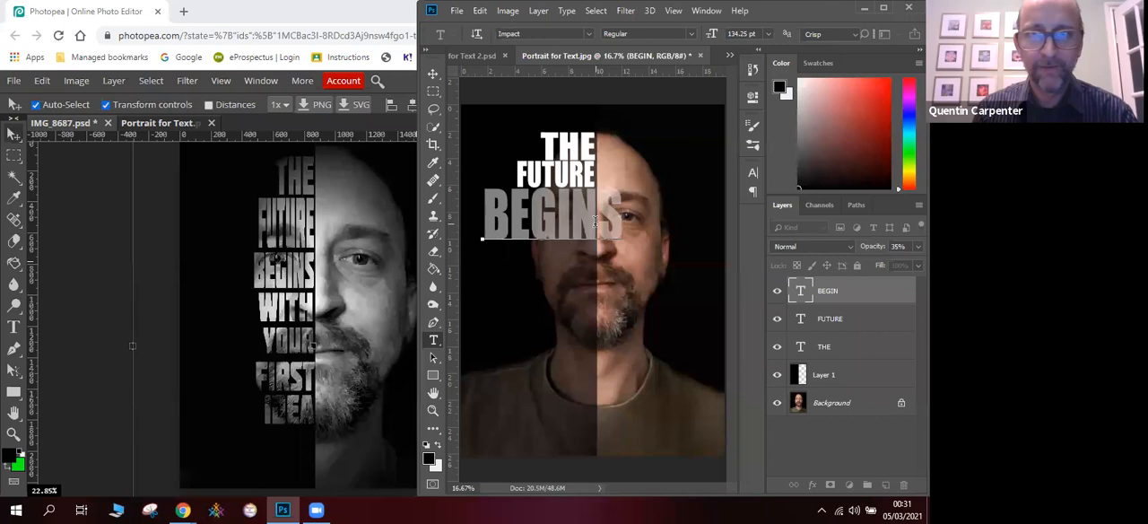
click(433, 74)
drag(522, 221, 500, 222)
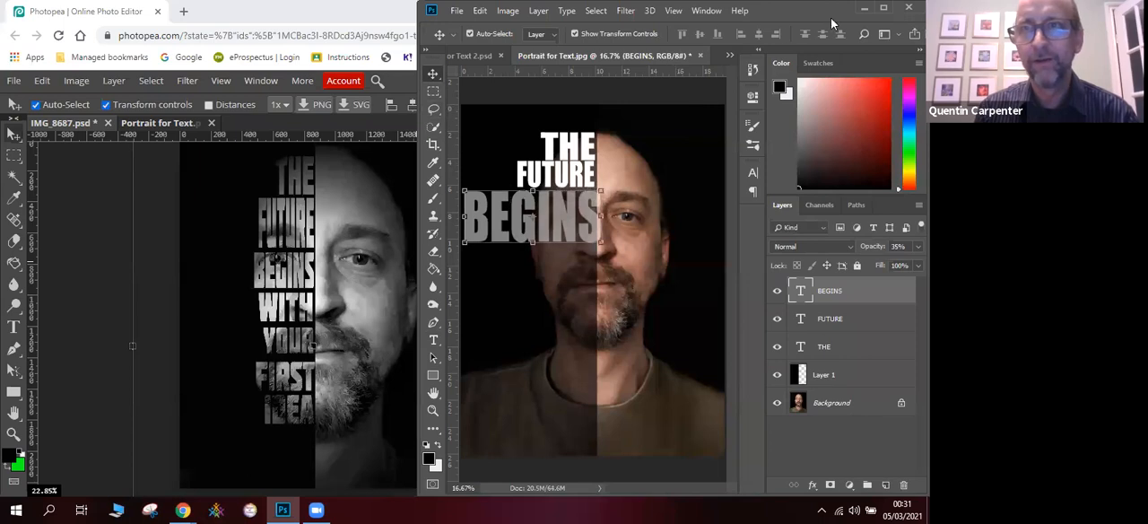
- Maximize the Photoshop window and shrink BEGINS to about 58.8% width and 87.8% height so it fits directly beneath FUTURE
click(883, 8)
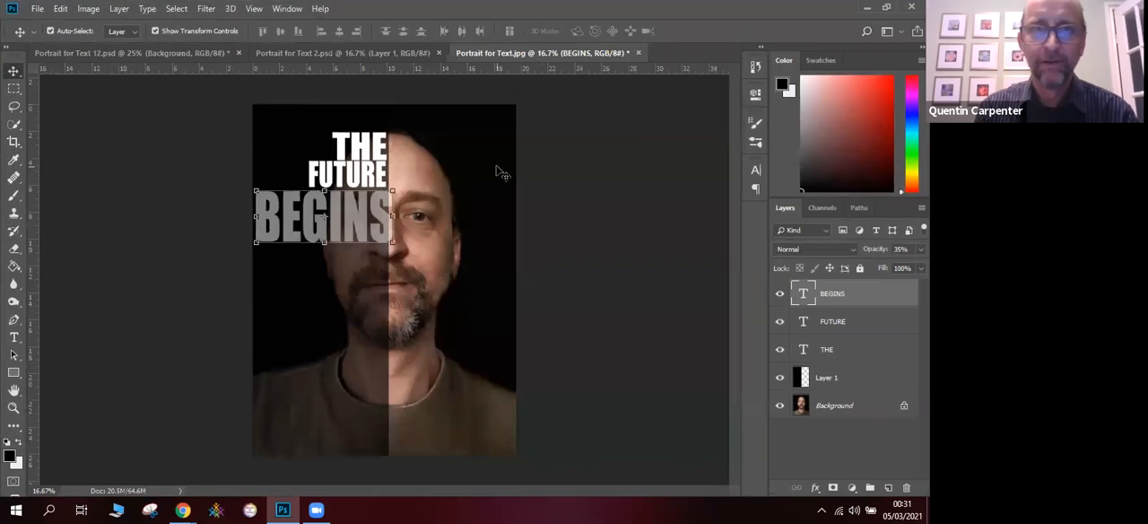
drag(257, 241, 266, 235)
drag(401, 177, 386, 181)
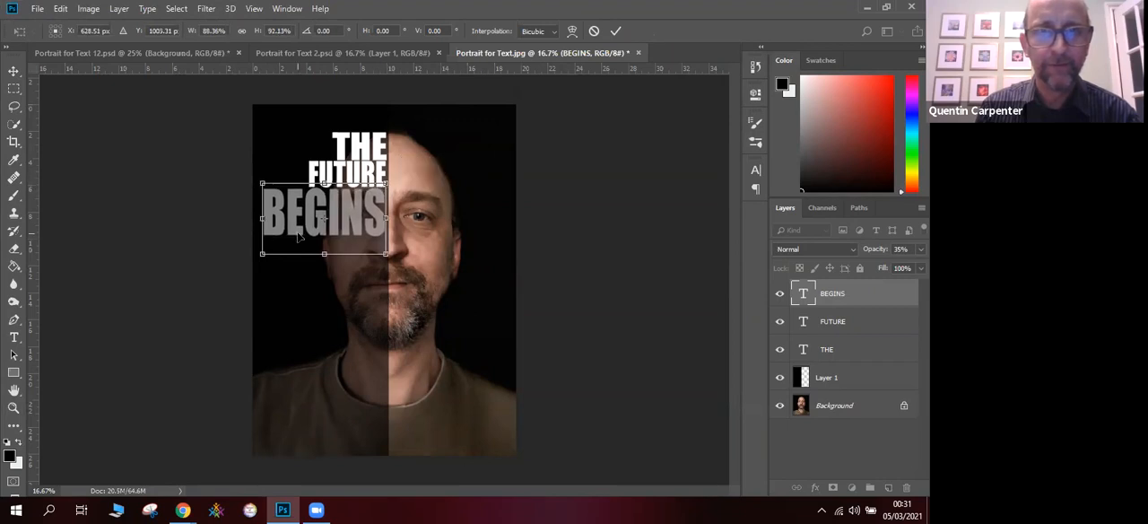
drag(263, 253, 306, 257)
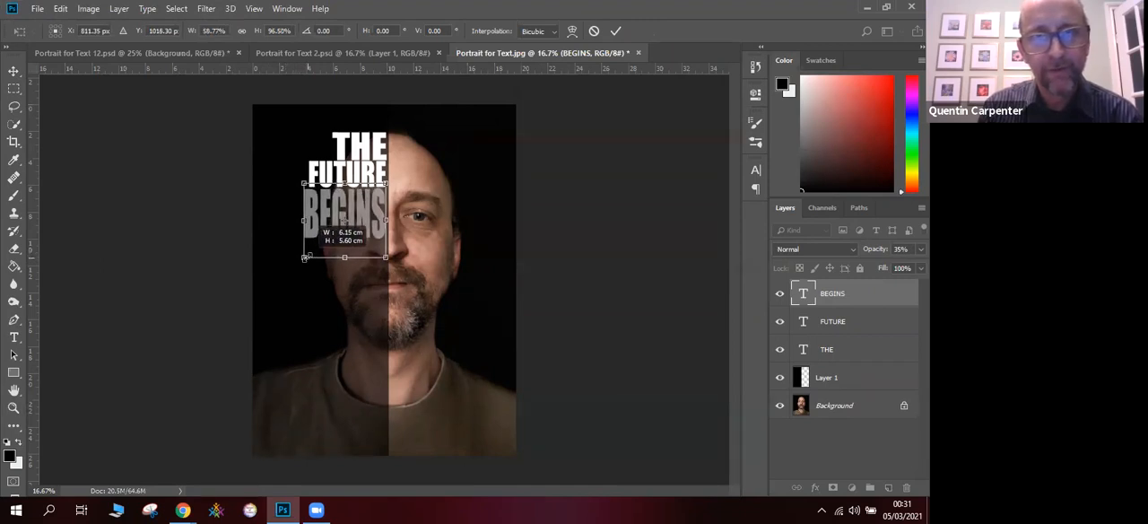
drag(343, 257, 343, 251)
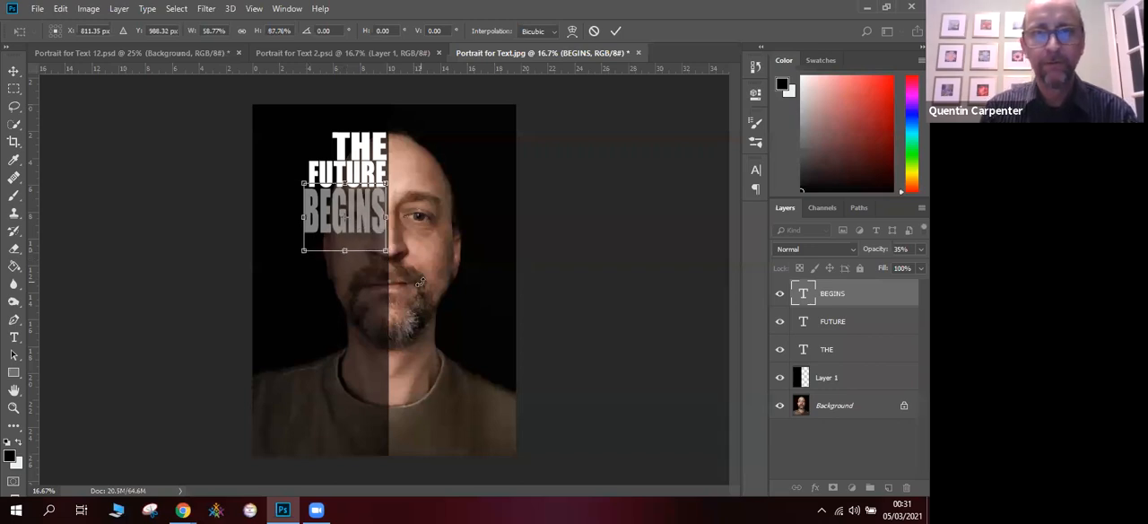
click(13, 71)
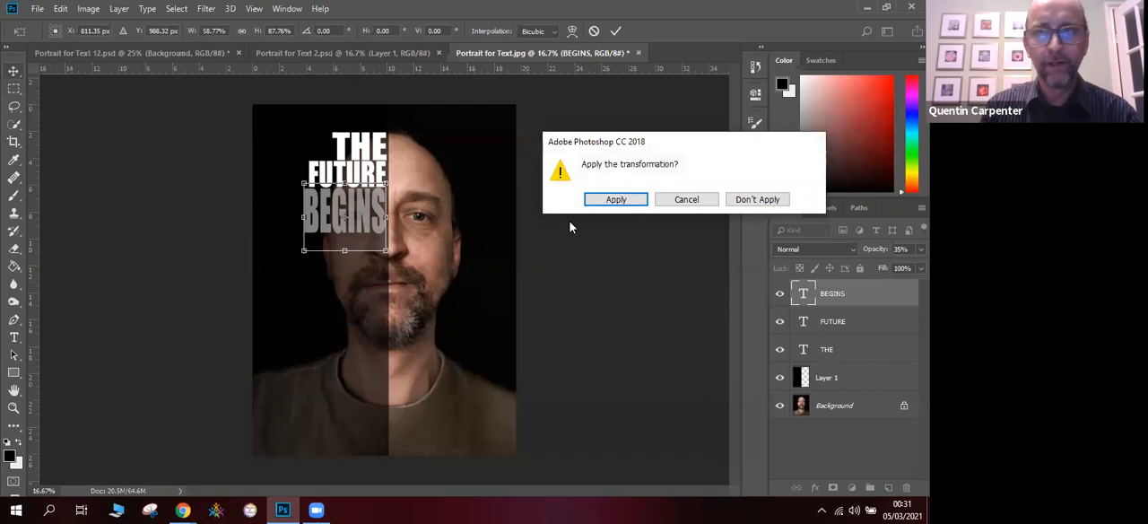
click(610, 200)
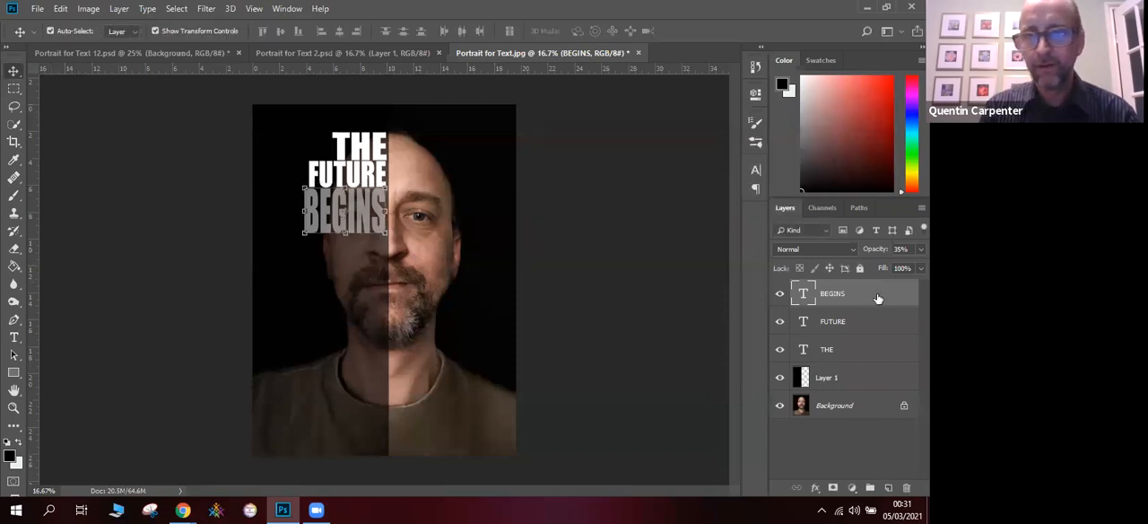
- Restore the opacity of the BEGINS text layer and the black Layer 1 to 100%
drag(882, 265, 924, 265)
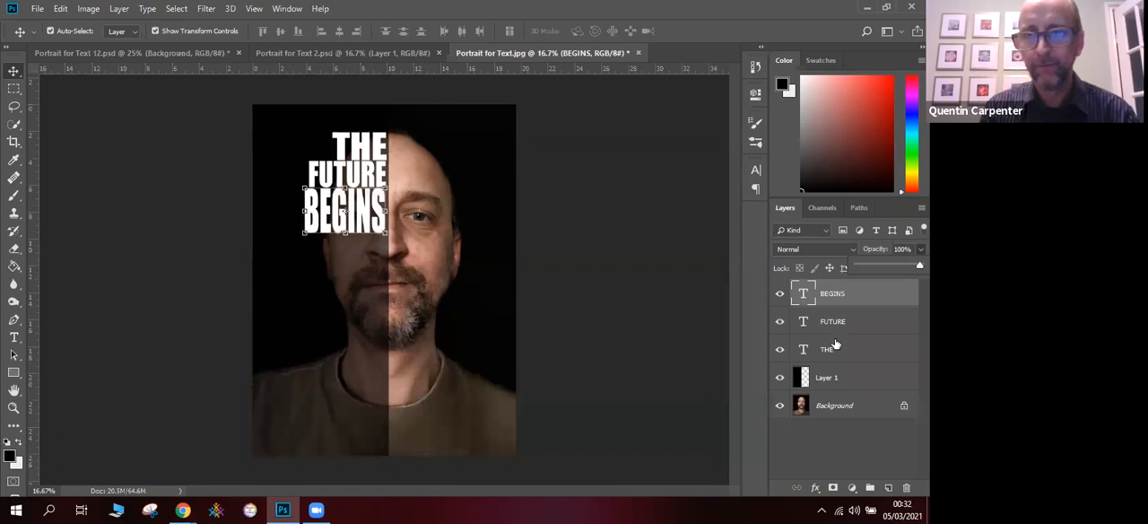
click(832, 375)
click(920, 248)
drag(895, 270, 920, 266)
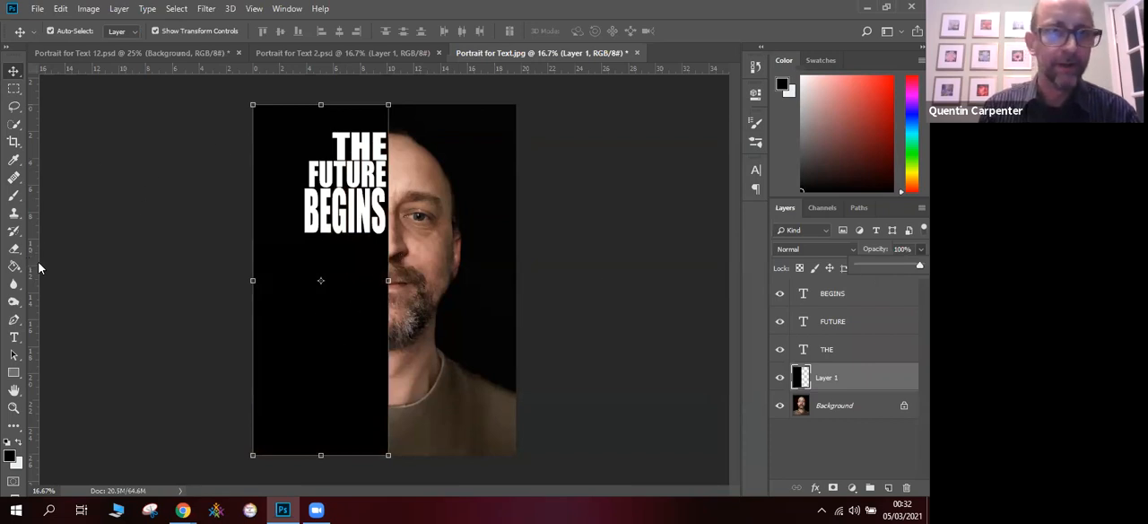
- Add a text layer reading WITH below BEGINS and nudge both words into place beside the half-face
click(13, 336)
click(326, 259)
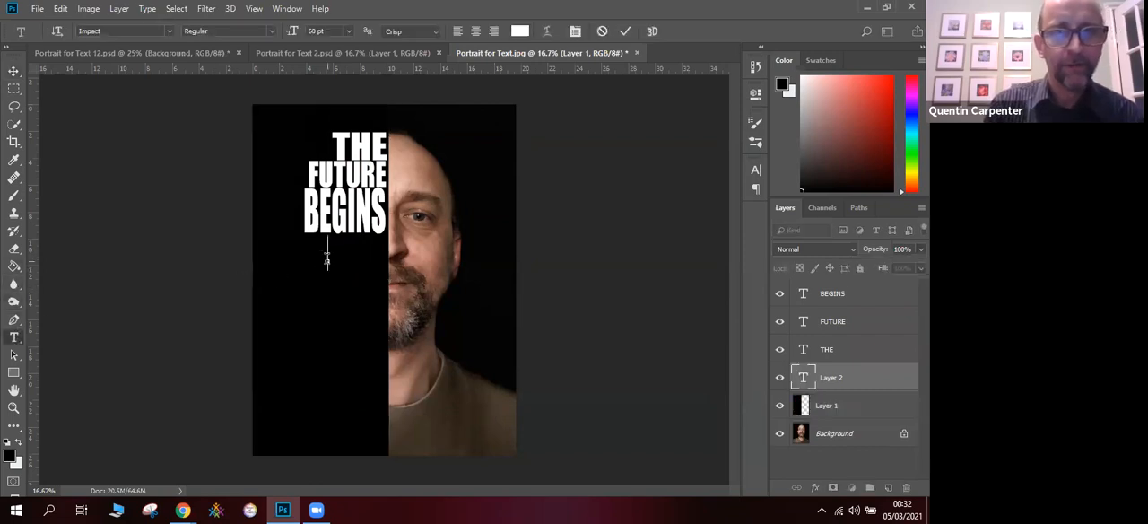
text(WITH)
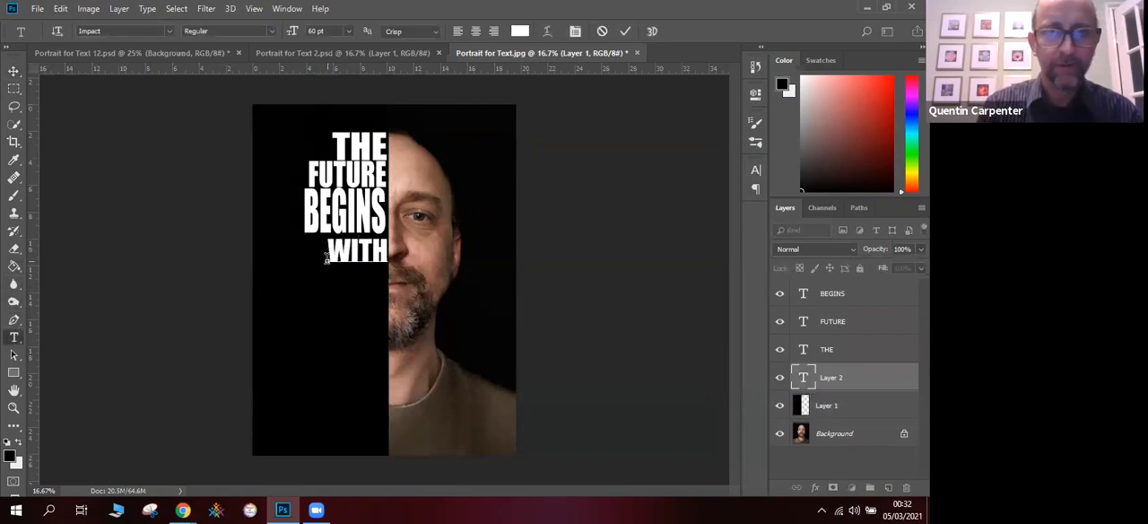
click(14, 70)
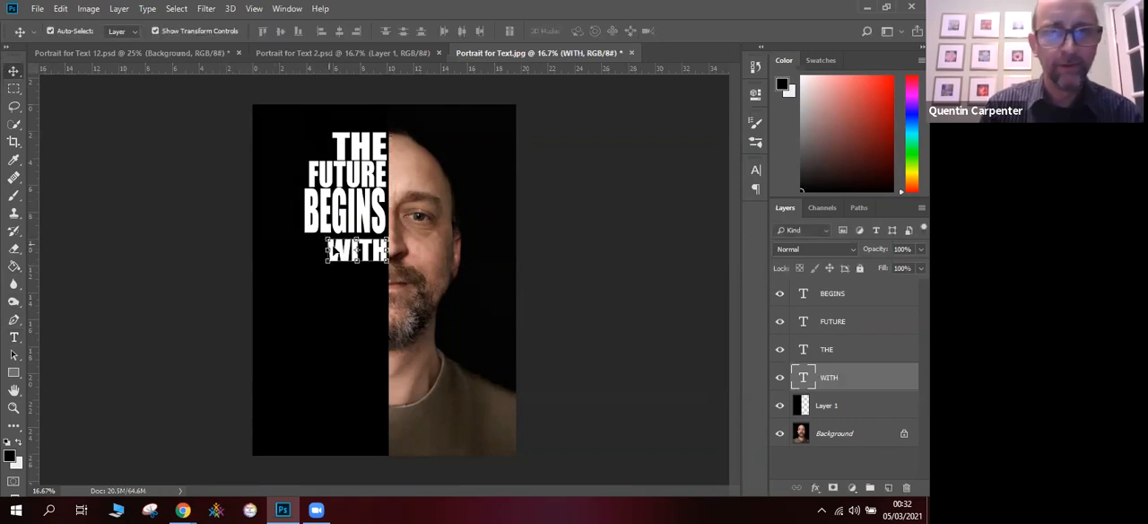
drag(346, 253, 343, 256)
drag(354, 222, 352, 220)
click(354, 255)
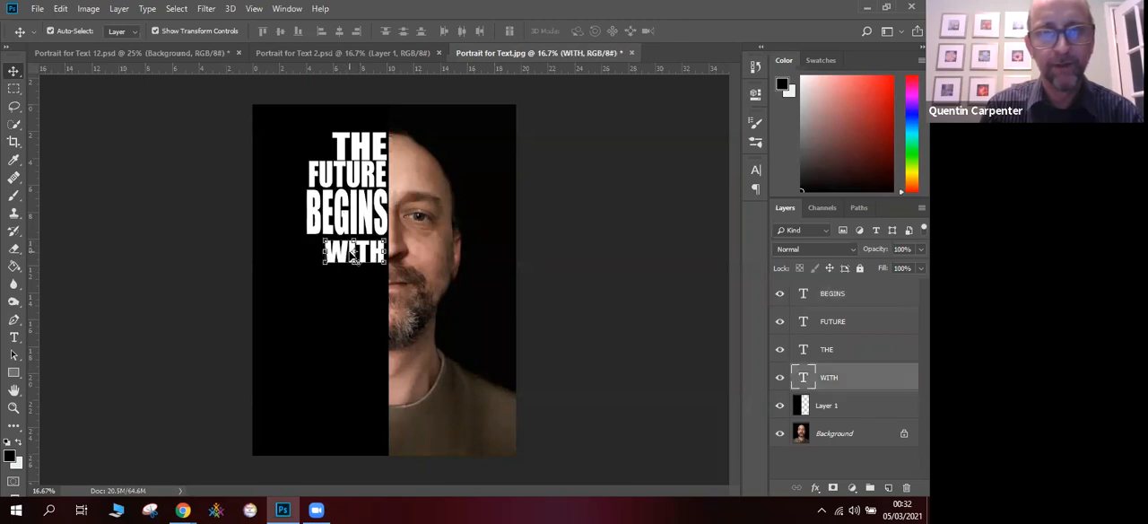
- Check the wording in Portrait for Text 12.psd, and in Portrait for Text.jpg add the word YOUR directly below WITH, against the half-face edge
click(213, 55)
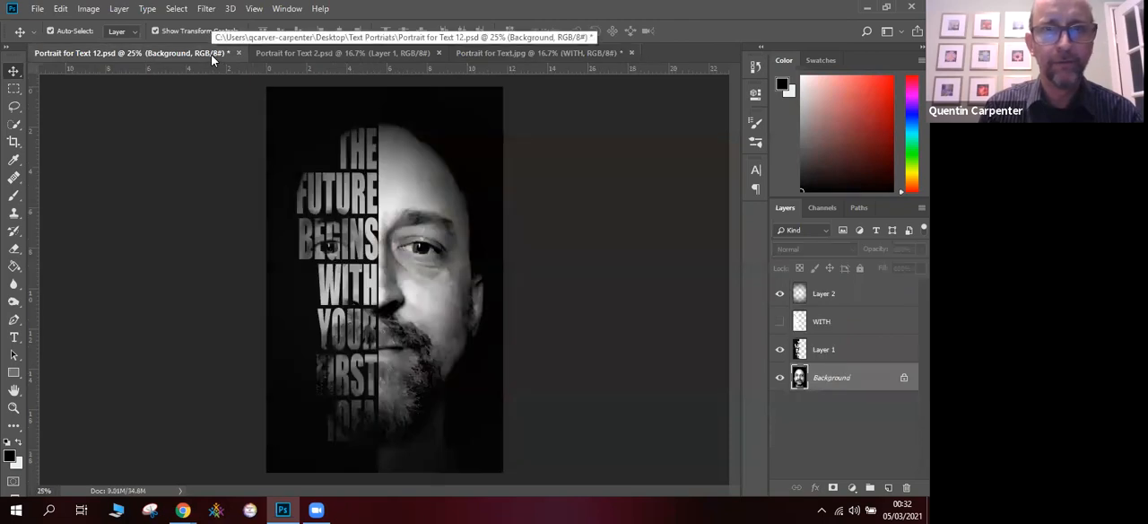
click(520, 53)
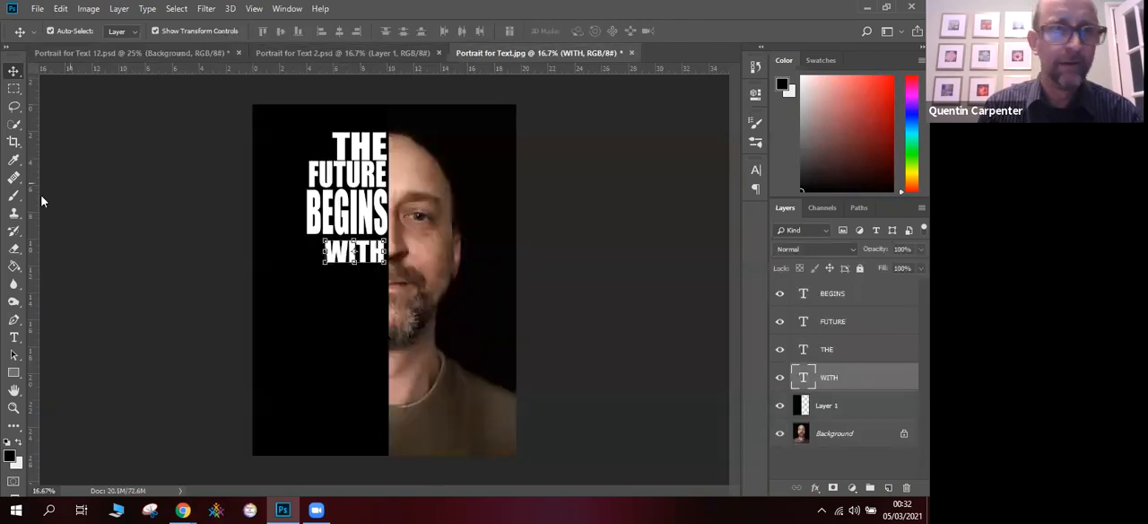
click(13, 337)
click(340, 294)
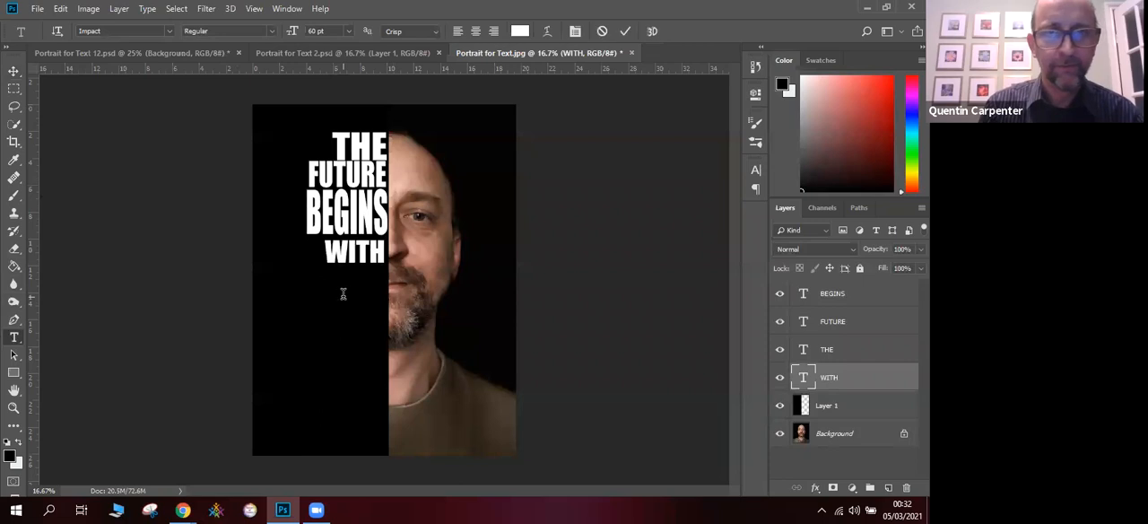
text(YOUR)
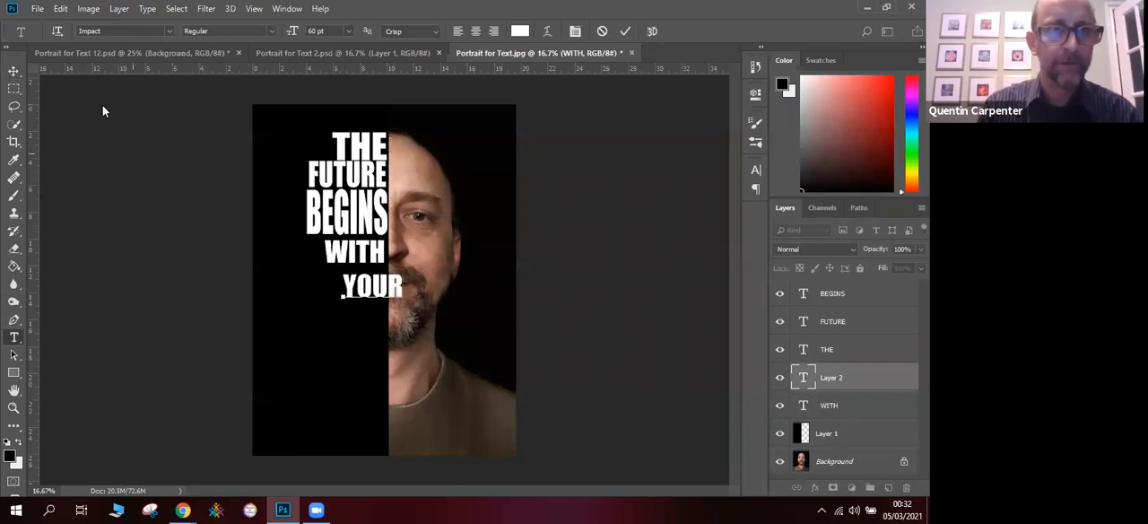
click(14, 72)
click(357, 352)
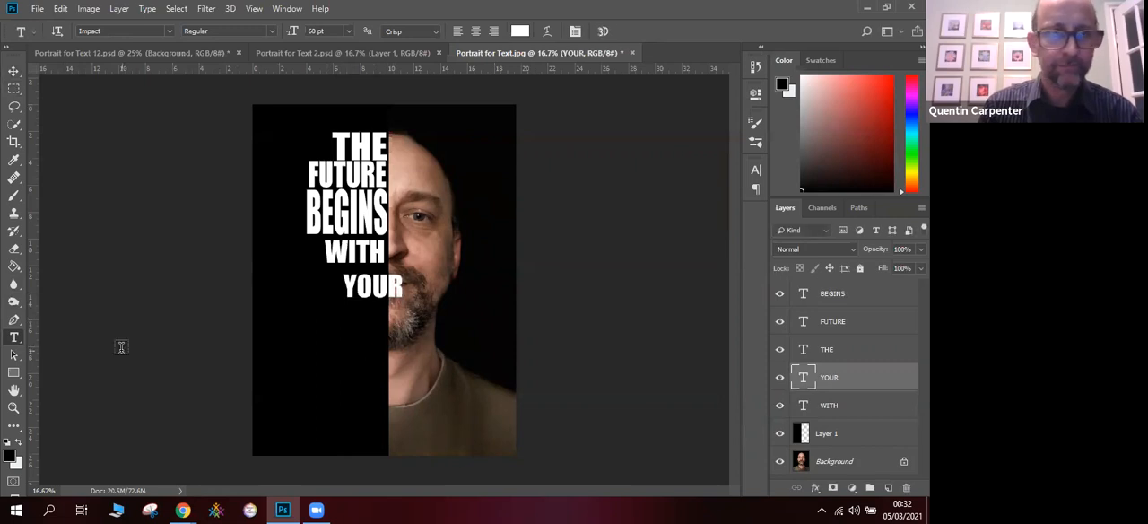
click(13, 71)
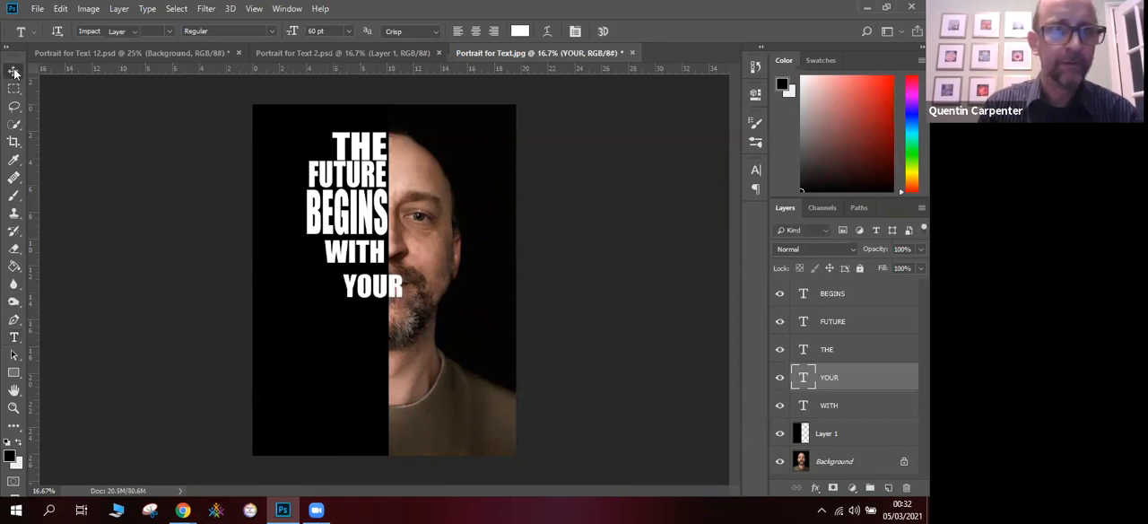
drag(363, 289, 344, 282)
- Add a text layer reading FIRST and move it directly beneath YOUR, flush with the edge of the half-face
click(14, 337)
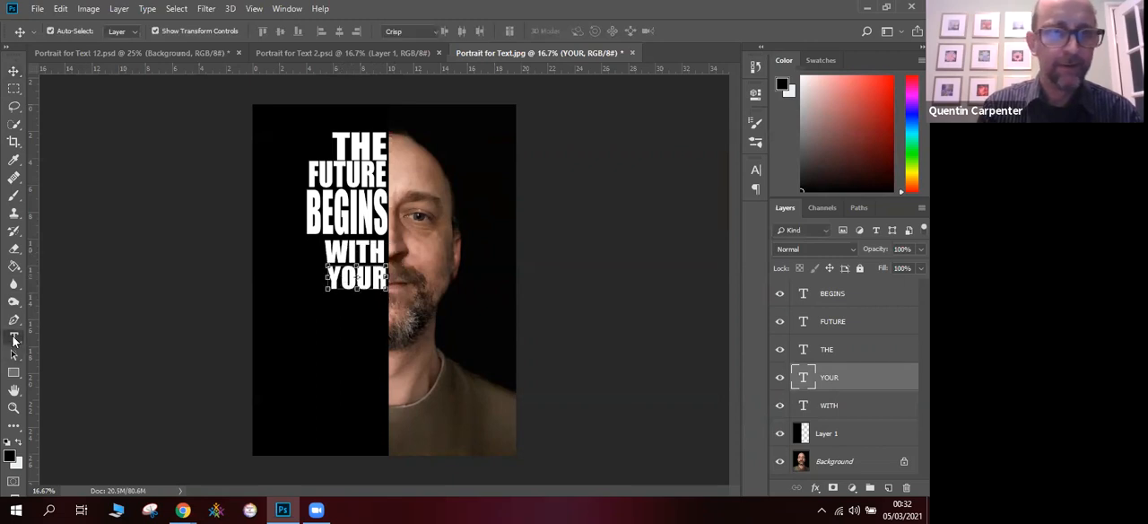
click(334, 323)
text(FIRST)
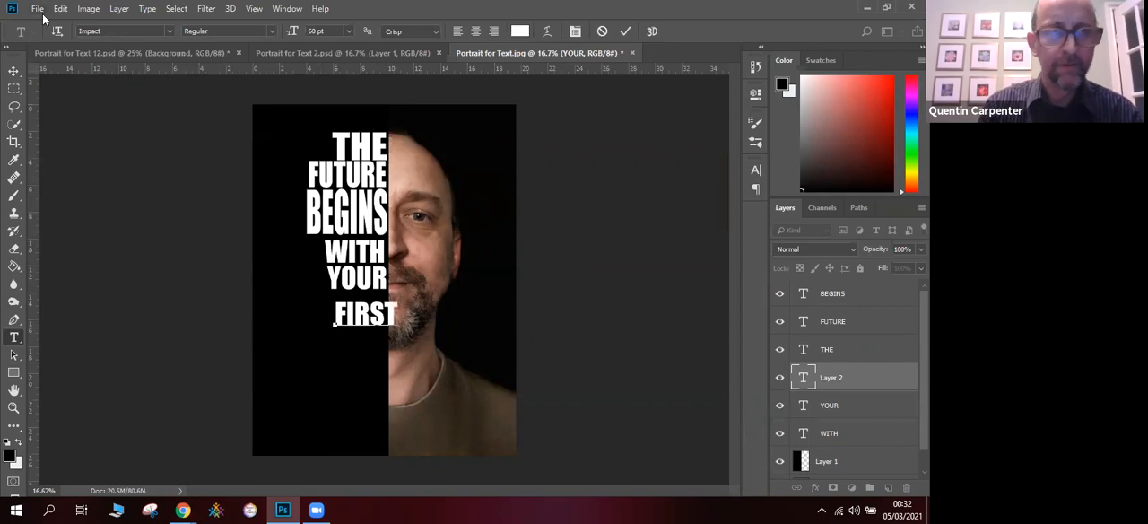
click(13, 70)
drag(345, 319, 346, 309)
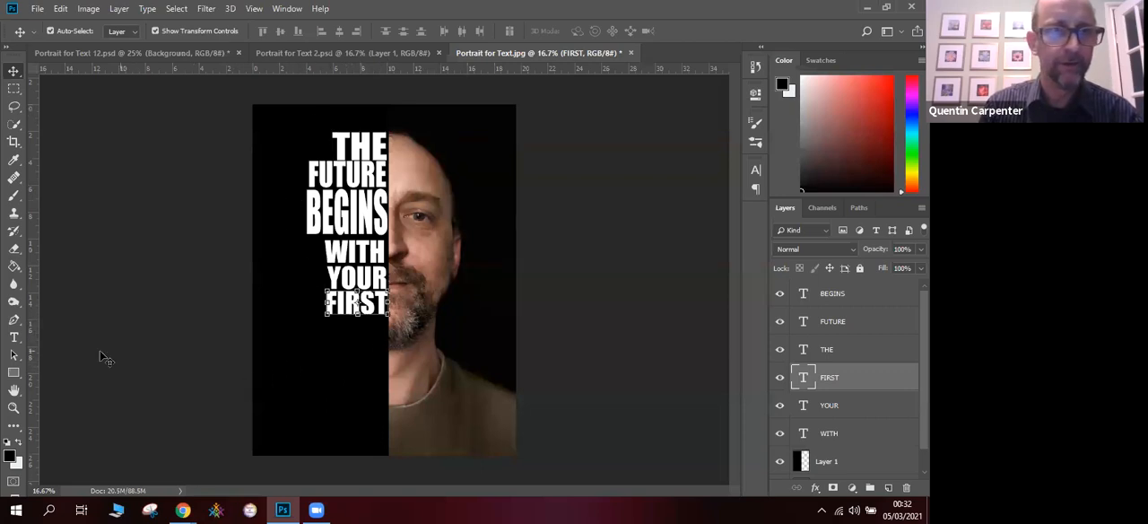
- Add a text layer reading IDEA and place it below FIRST, beside the half-face edge
click(13, 337)
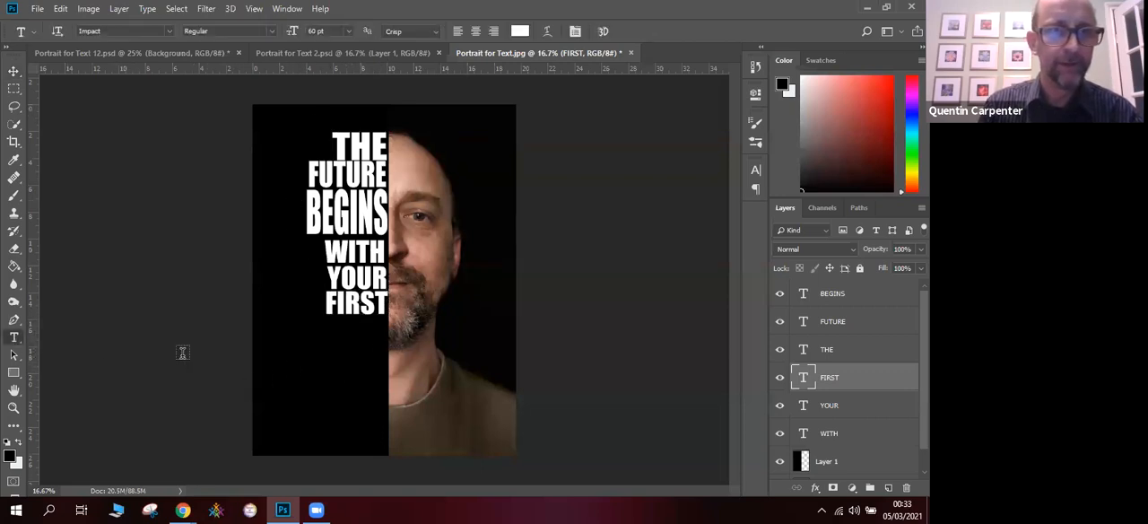
click(329, 328)
text(IDEA)
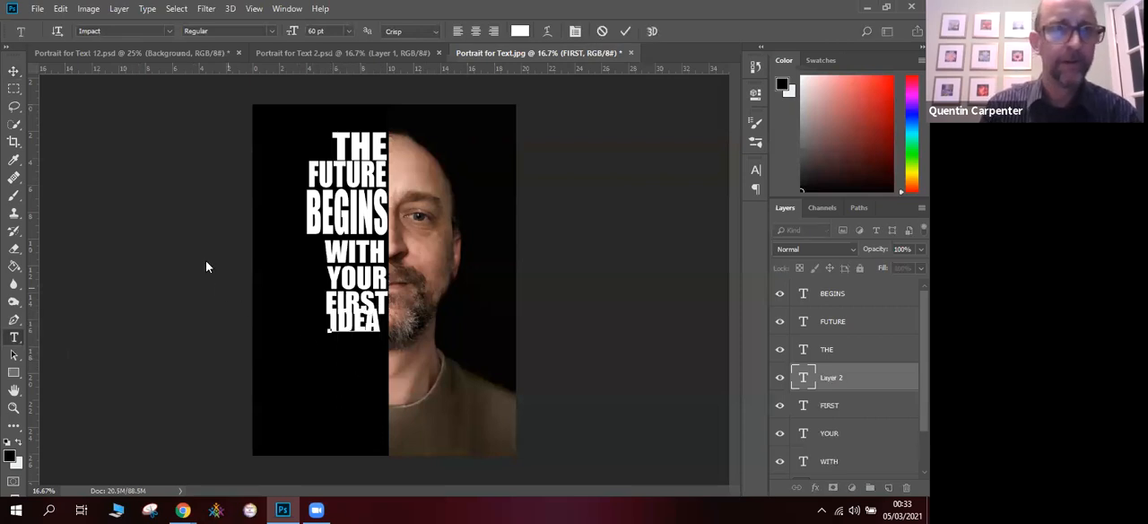
click(13, 72)
drag(345, 328, 354, 361)
- Shift FIRST slightly down, away from YOUR, and move IDEA up to sit beneath it
click(365, 309)
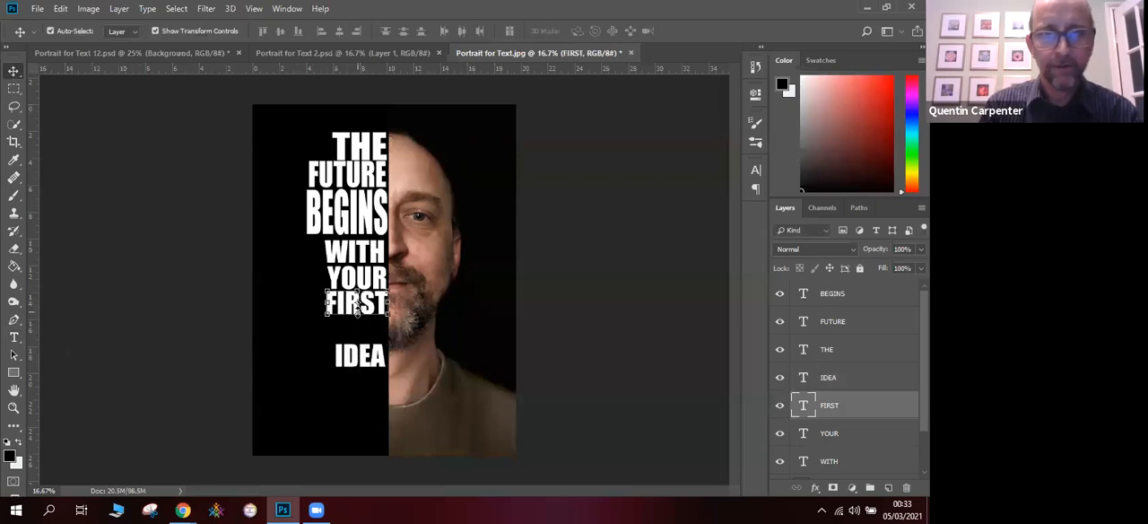
key(ctrl+t)
drag(359, 305, 358, 308)
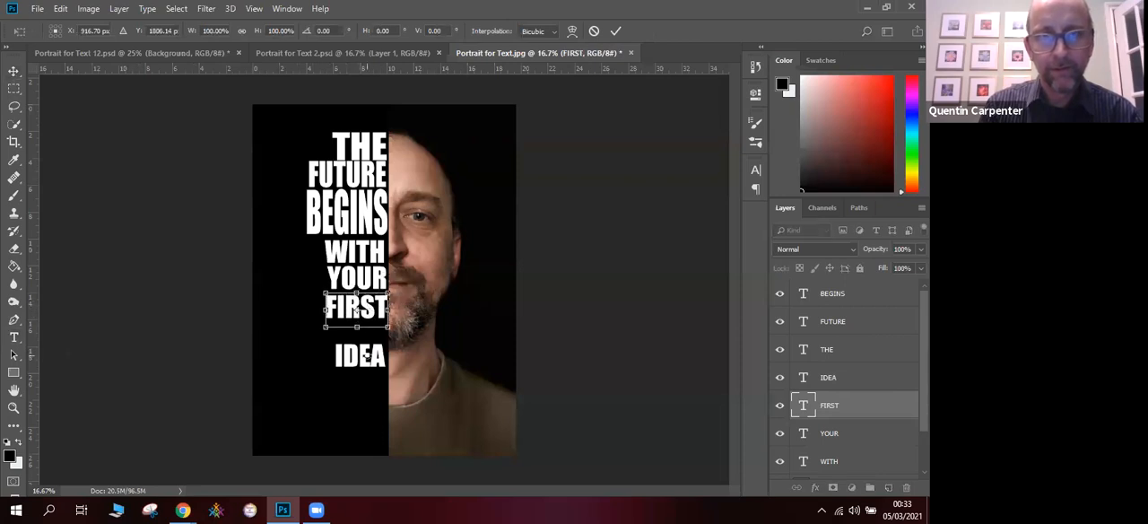
click(11, 72)
click(598, 196)
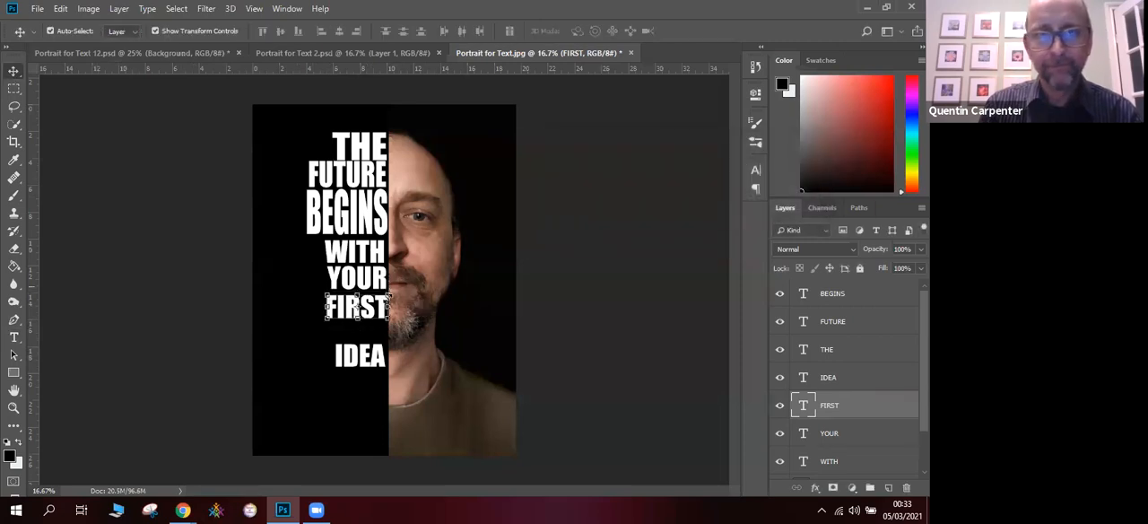
drag(370, 358, 366, 343)
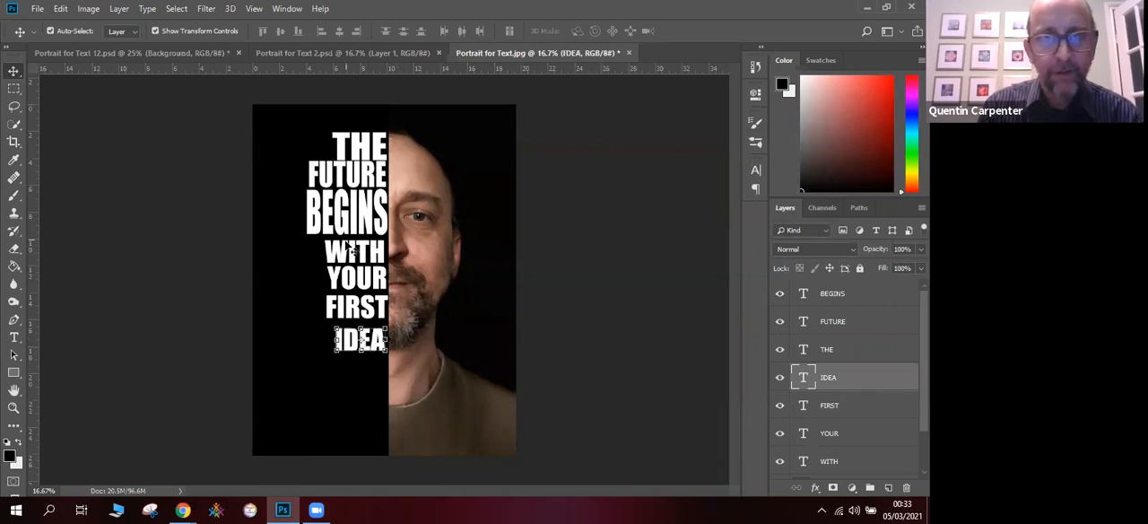
- Stretch the word IDEA vertically to about 143% height, keeping its width at 100%
key(ctrl+t)
drag(377, 343, 361, 328)
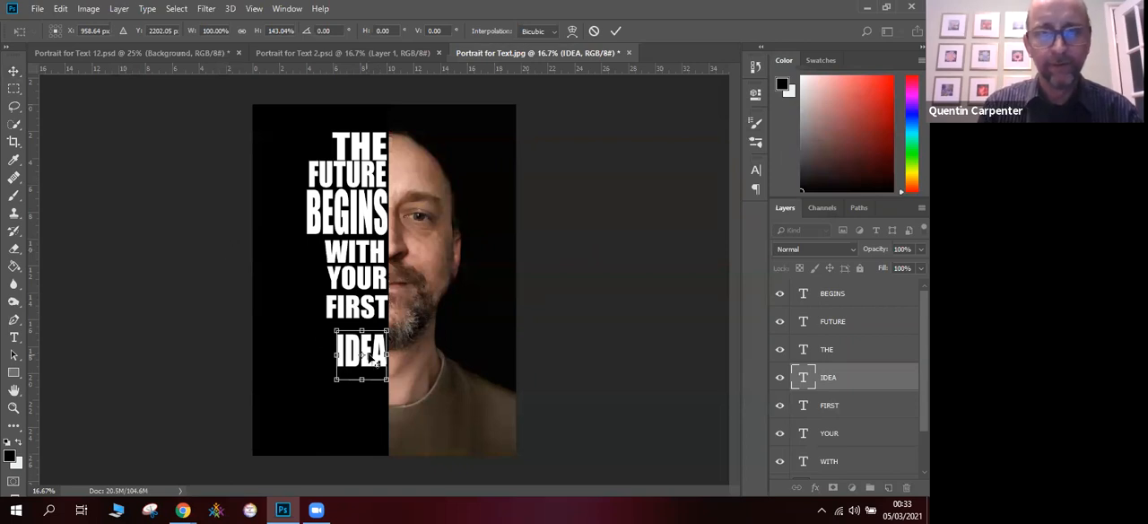
key(Return)
- Stretch the word FIRST downward to about 153% height so it fills the gap above IDEA
click(356, 309)
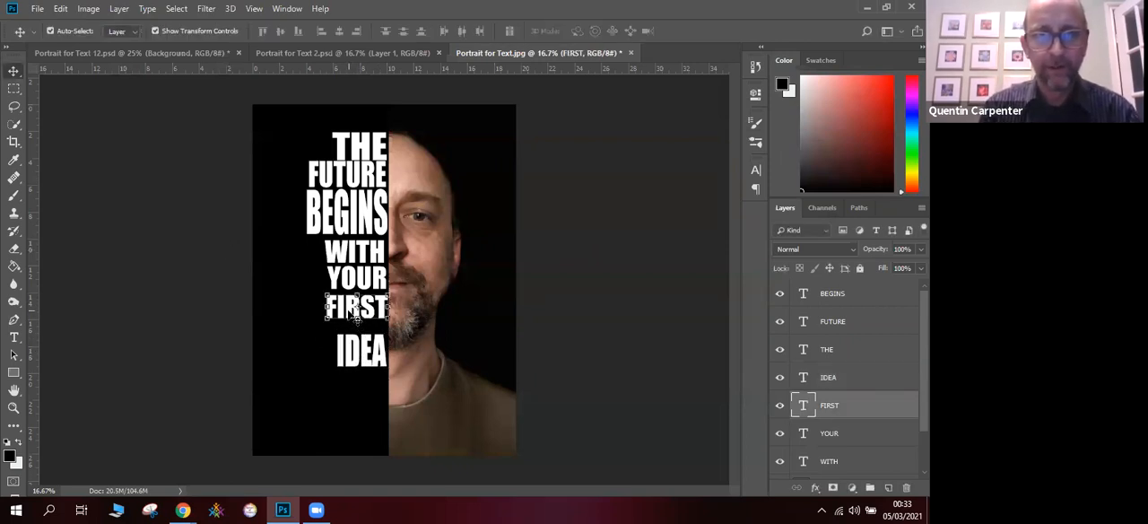
key(ctrl+t)
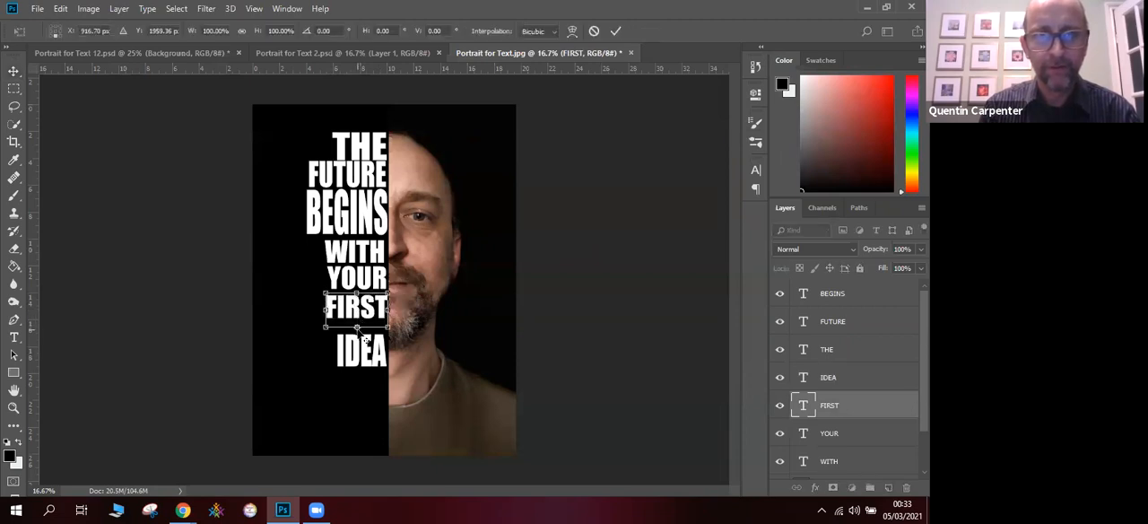
mouse_move(358, 328)
mouse_down()
mouse_move(358, 311)
mouse_move(357, 344)
mouse_up()
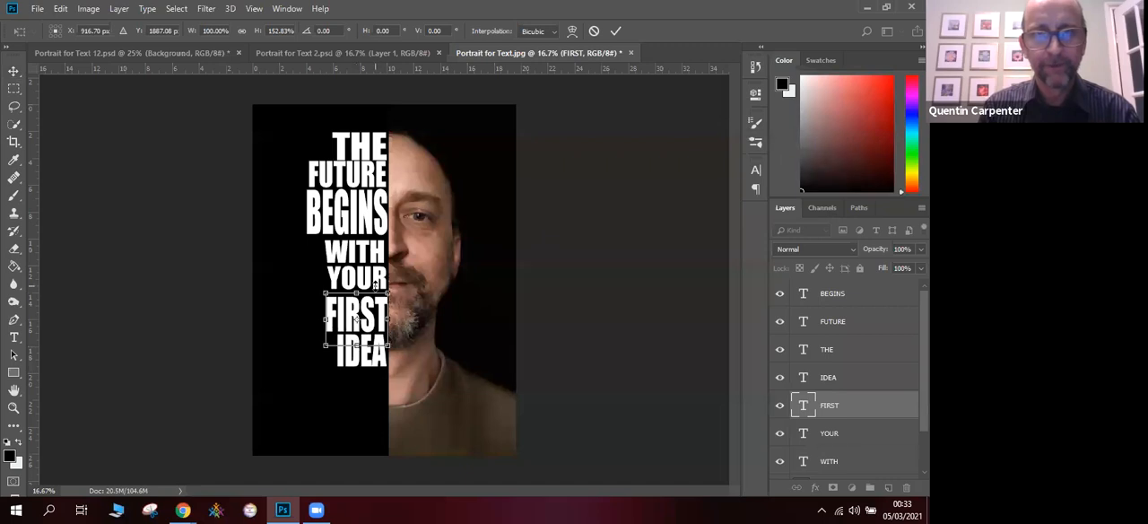
key(Return)
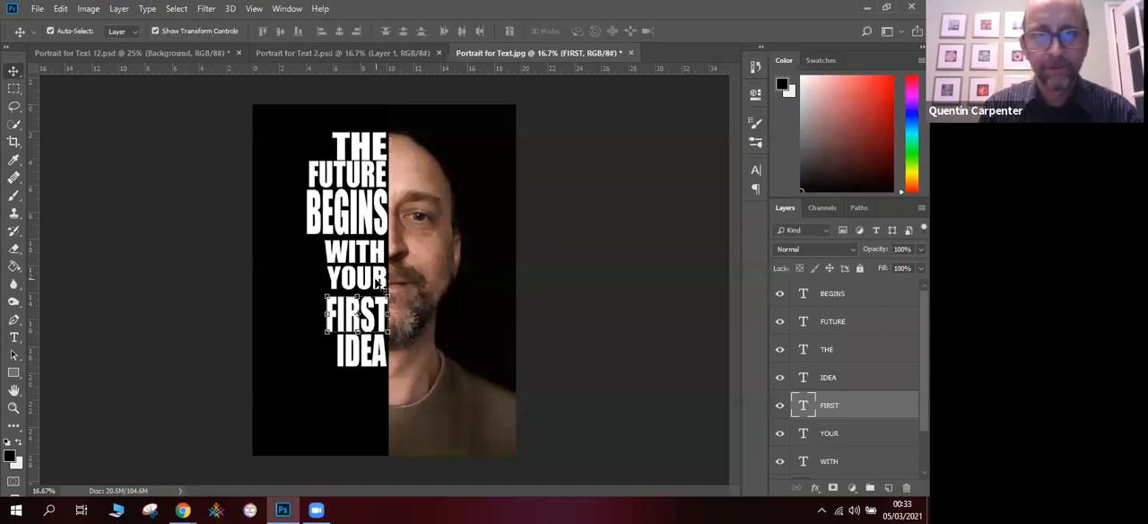
- Enlarge the word YOUR to about 116% width and 108% height, between WITH and FIRST
click(377, 283)
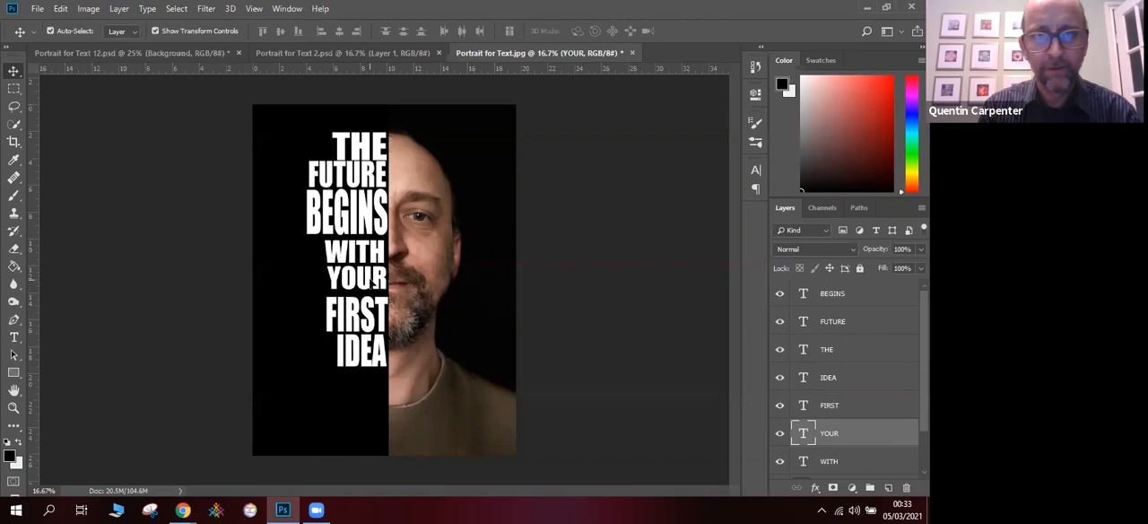
drag(373, 280, 316, 264)
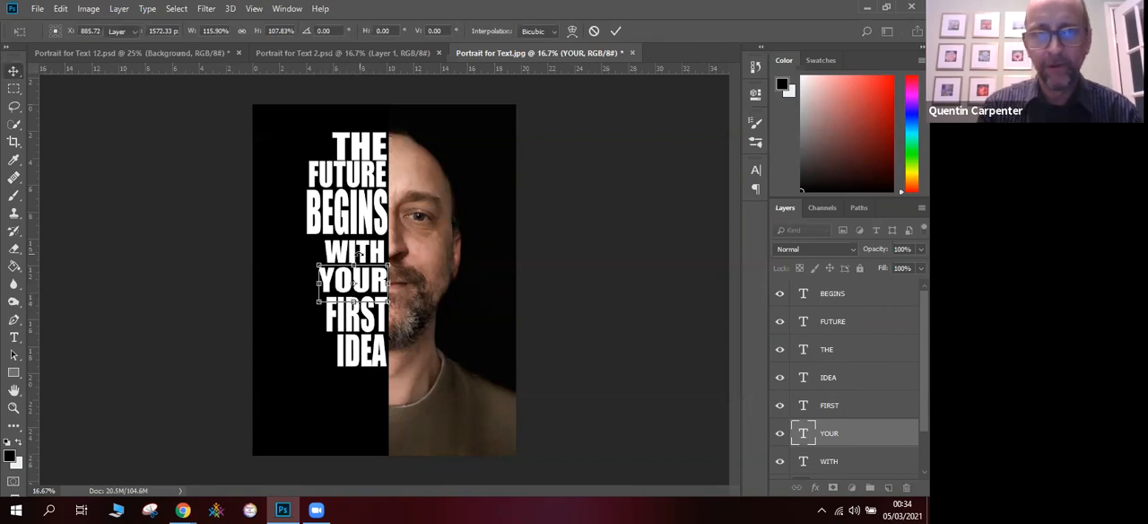
key(Return)
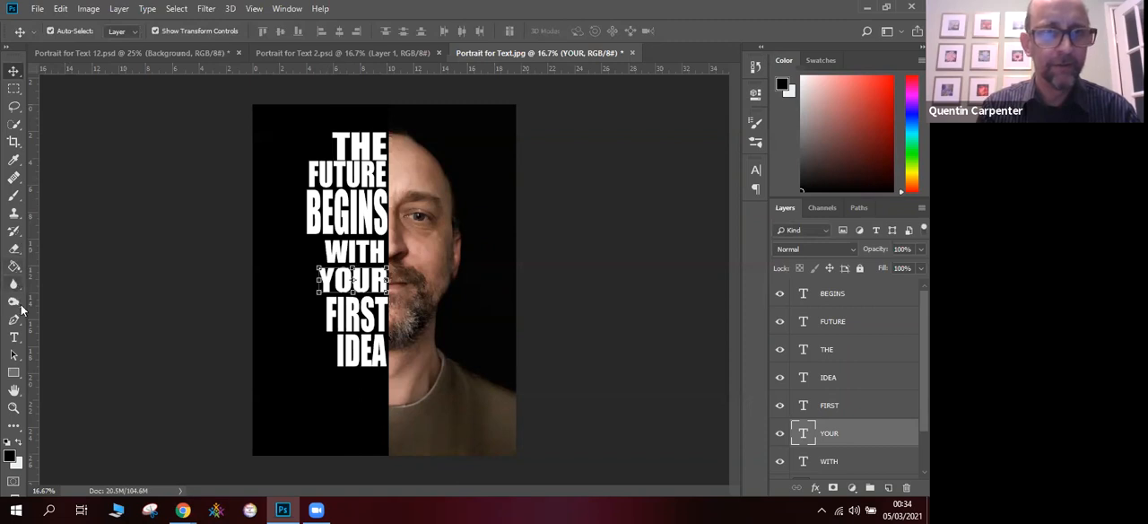
- Enlarge the word WITH to about 110% width and 116% height, filling the space between BEGINS and YOUR
click(14, 337)
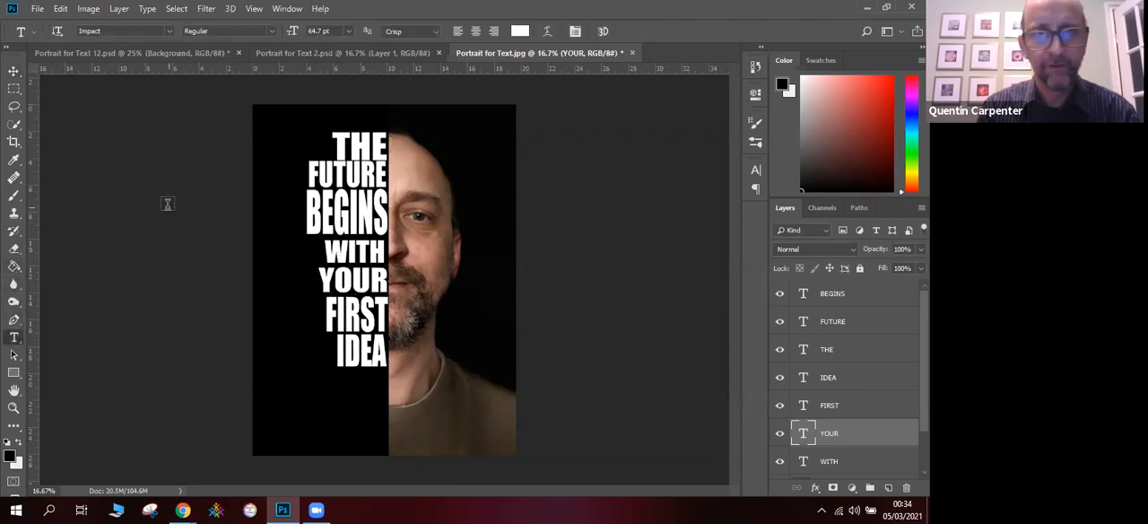
click(14, 71)
click(333, 243)
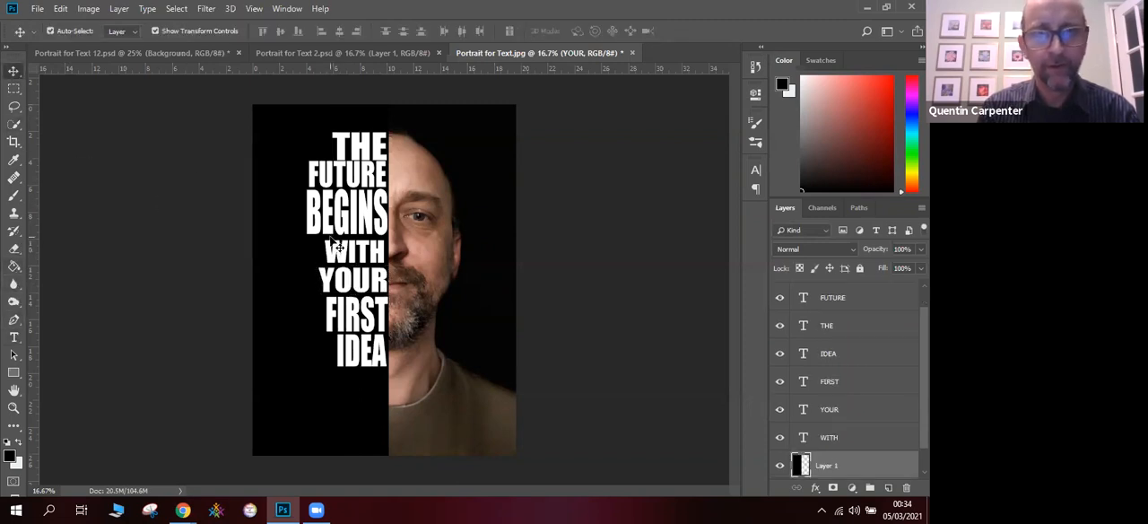
click(330, 247)
key(Right)
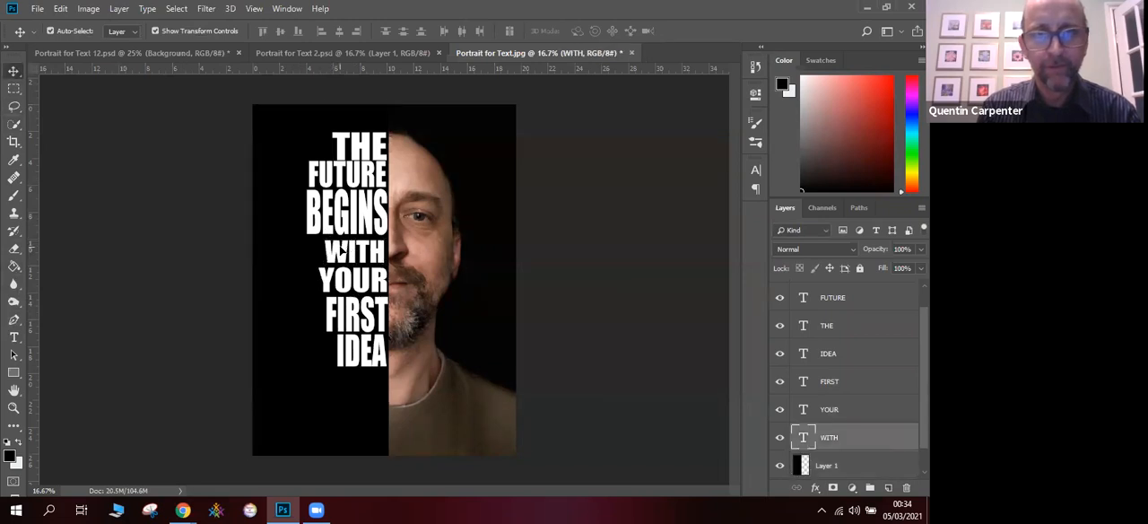
drag(341, 250, 321, 235)
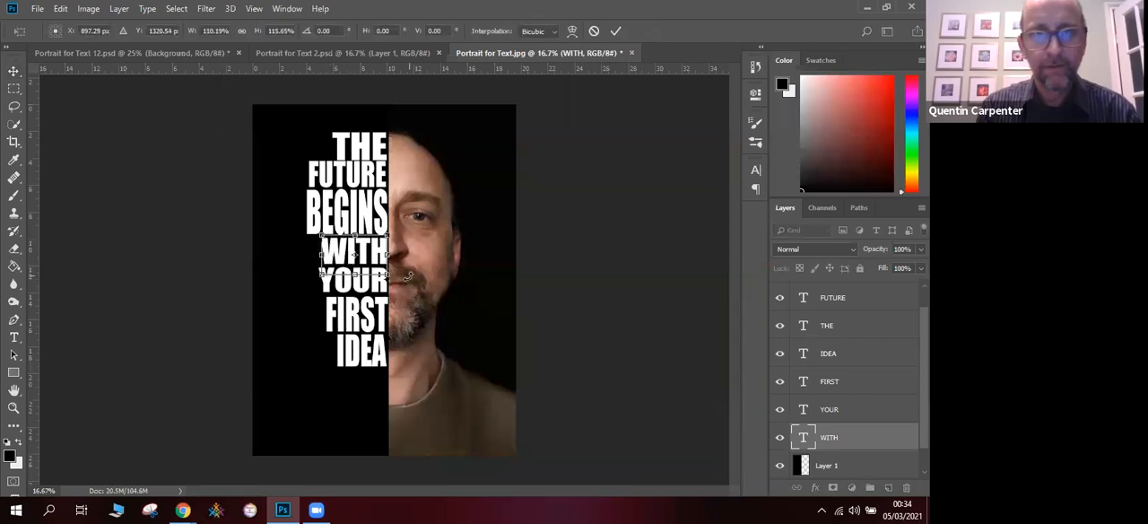
click(14, 70)
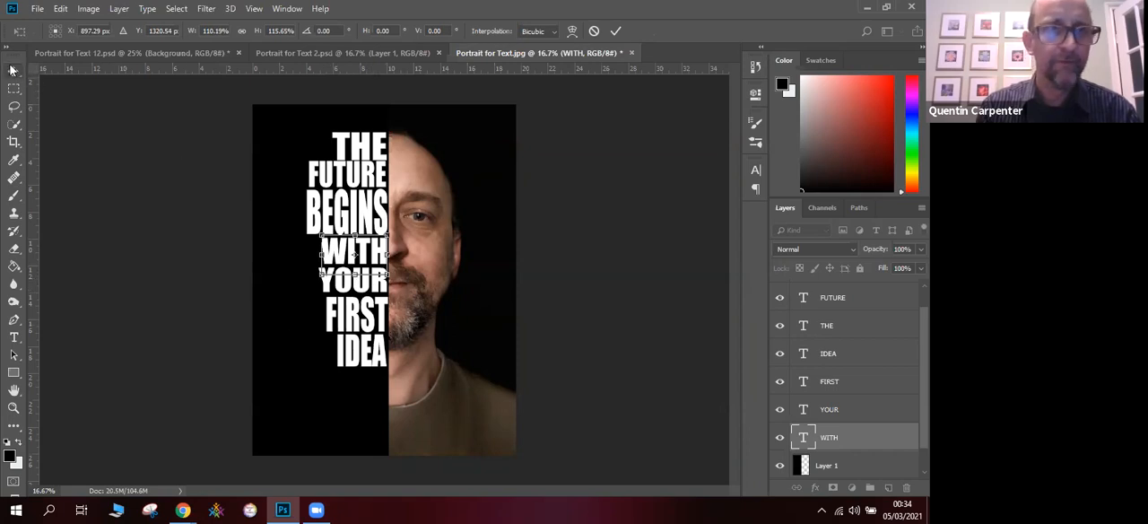
click(595, 204)
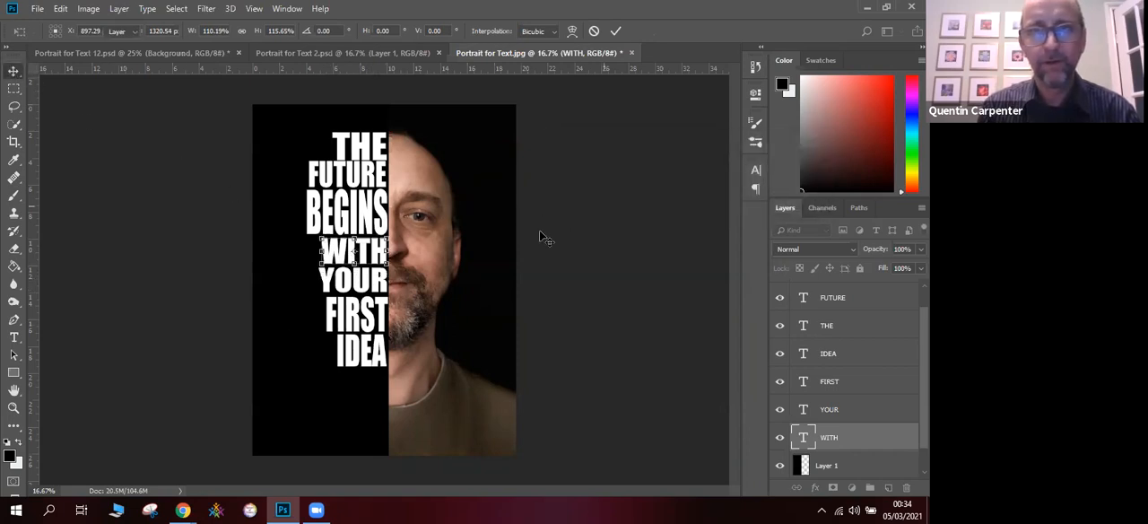
click(513, 255)
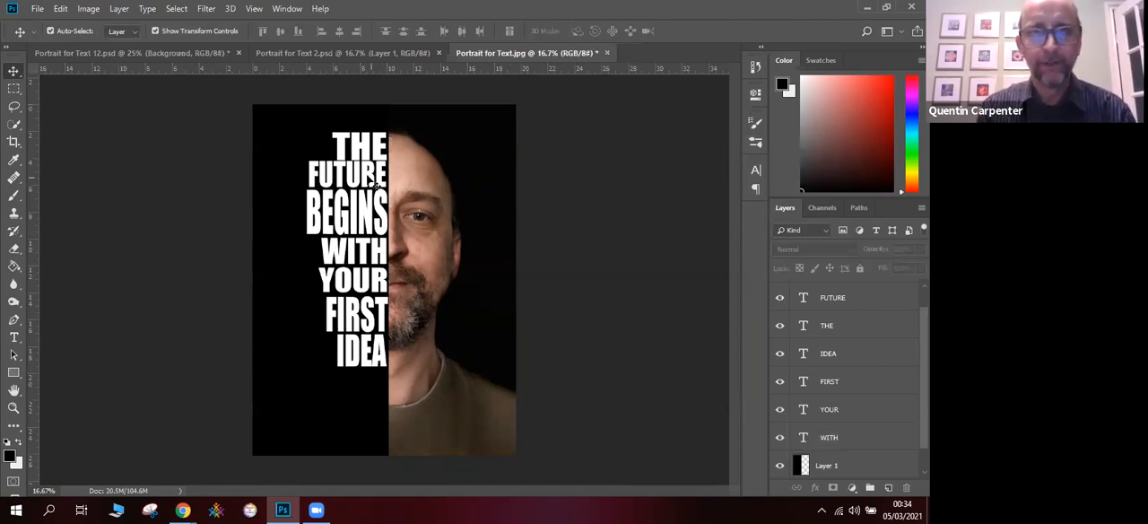
- Reduce the height of the word FUTURE to about 97% to open the gap below THE
click(368, 180)
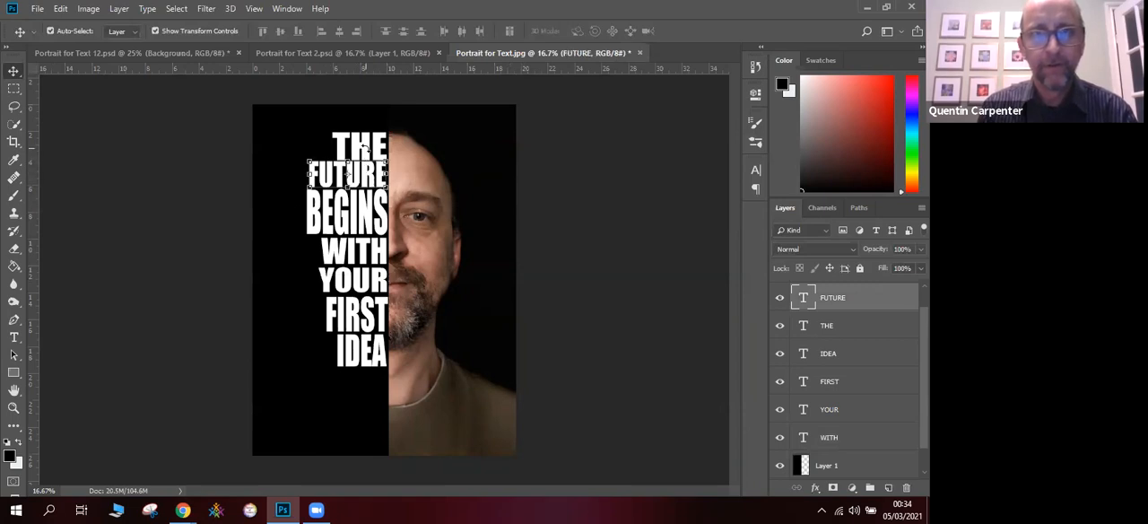
key(ctrl+t)
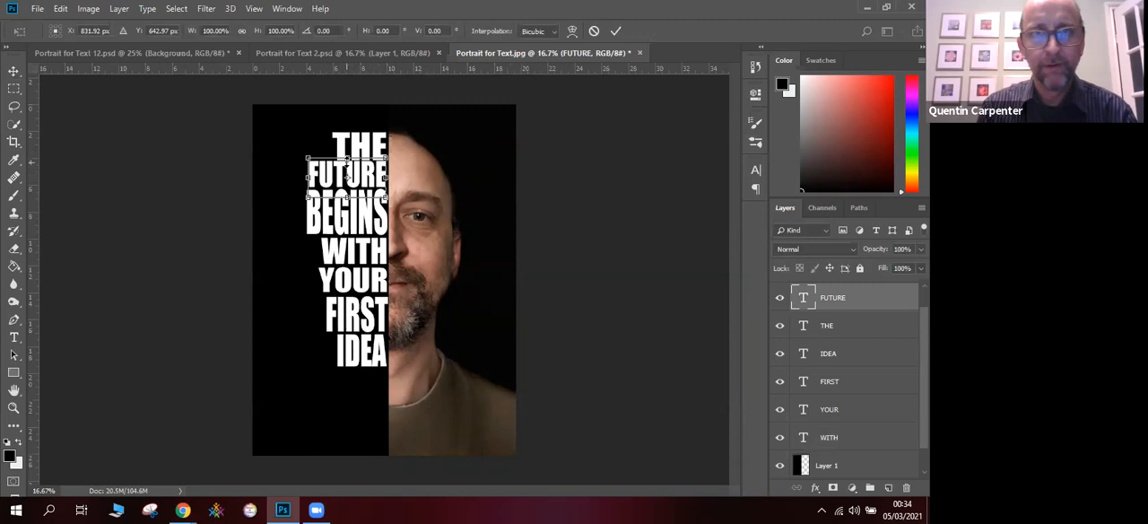
drag(347, 157, 347, 159)
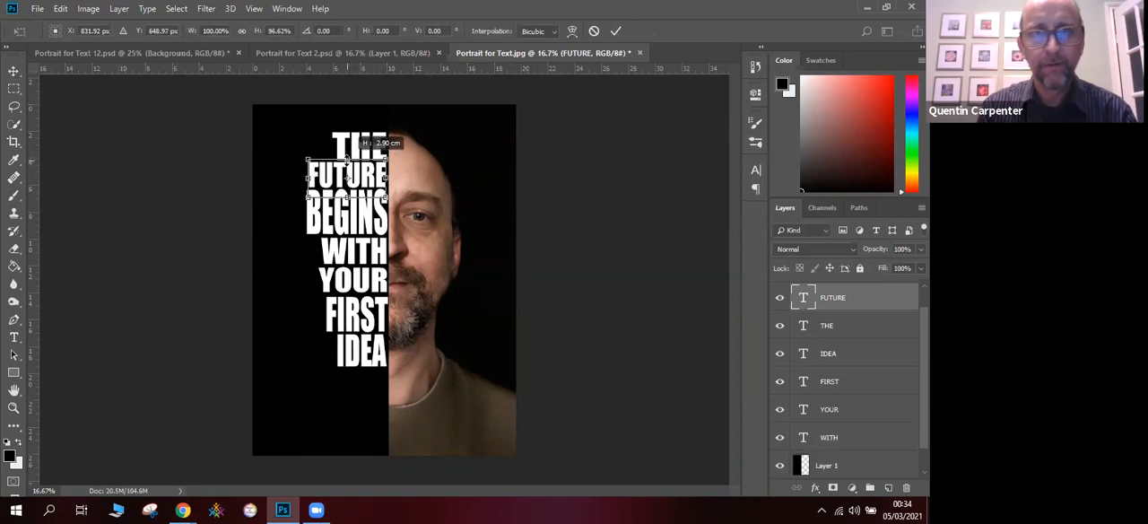
click(14, 71)
click(603, 198)
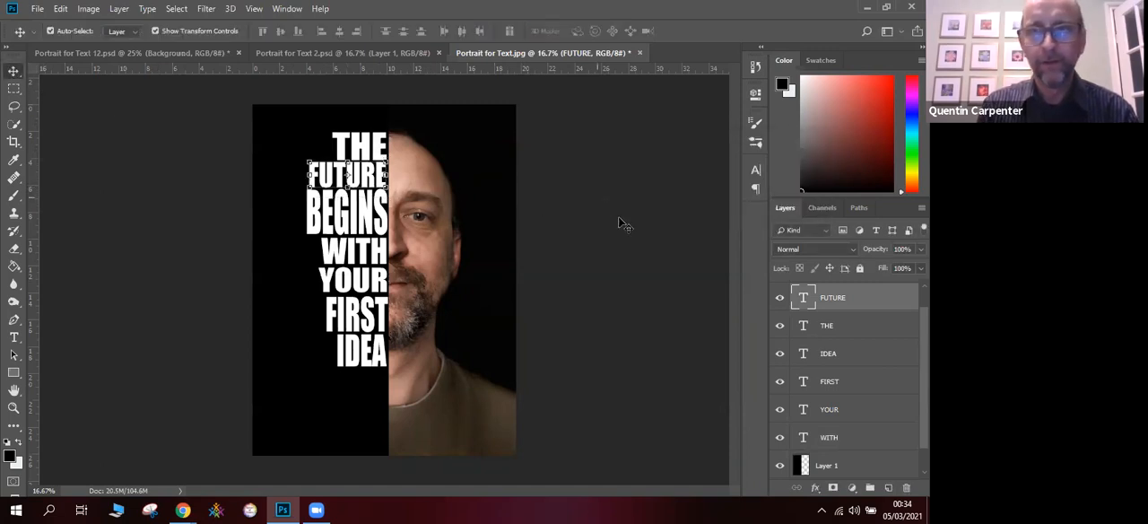
click(636, 280)
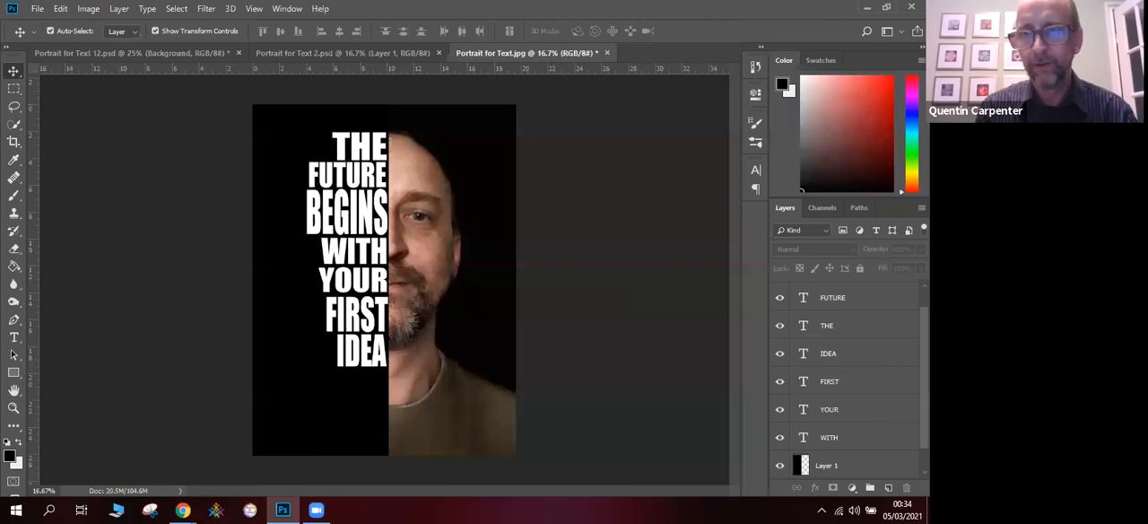
- Select all the text layers from BEGINS to WITH and merge them into a single layer
scroll(848, 381, up, 1)
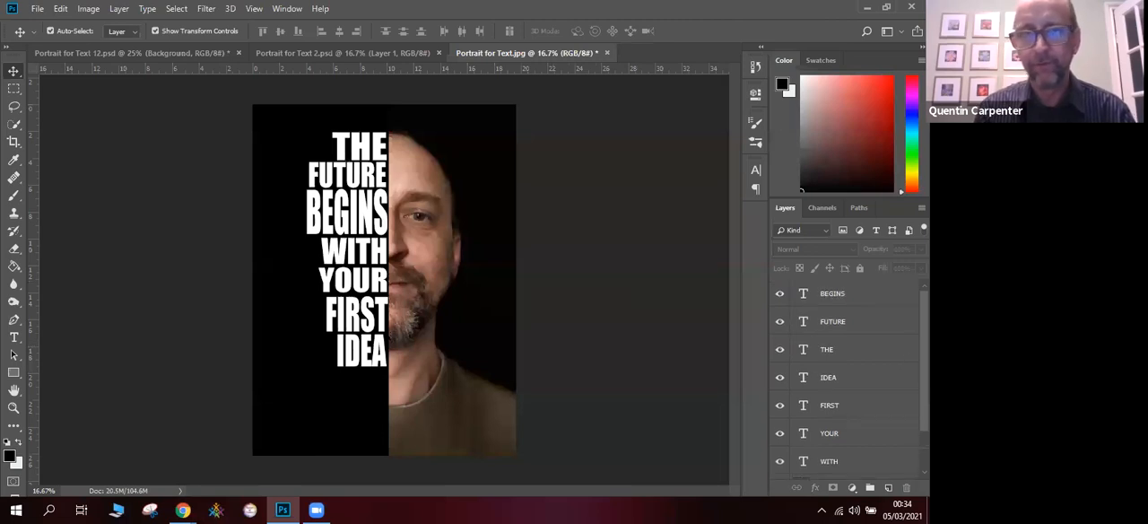
click(856, 303)
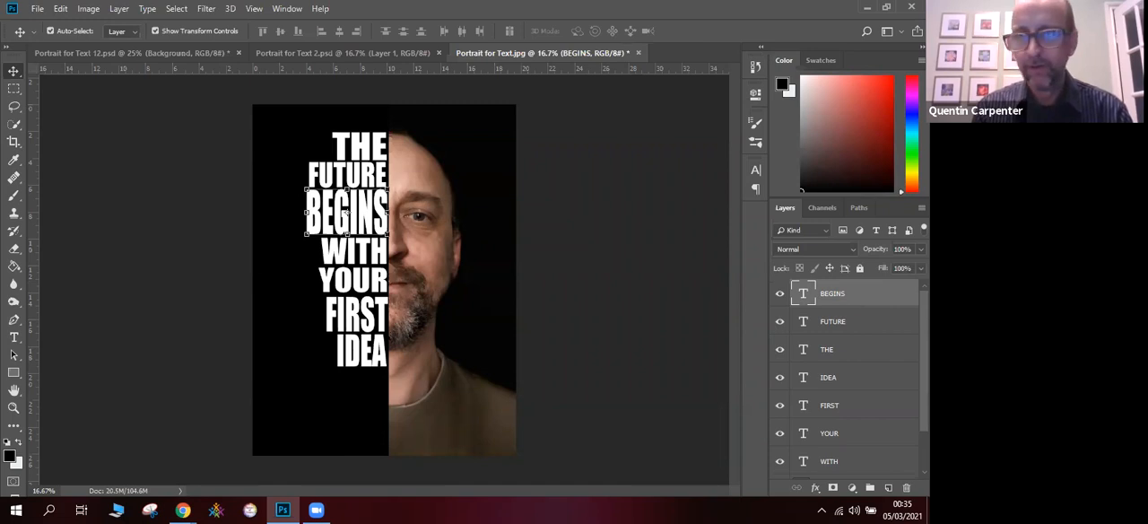
scroll(861, 376, down, 2)
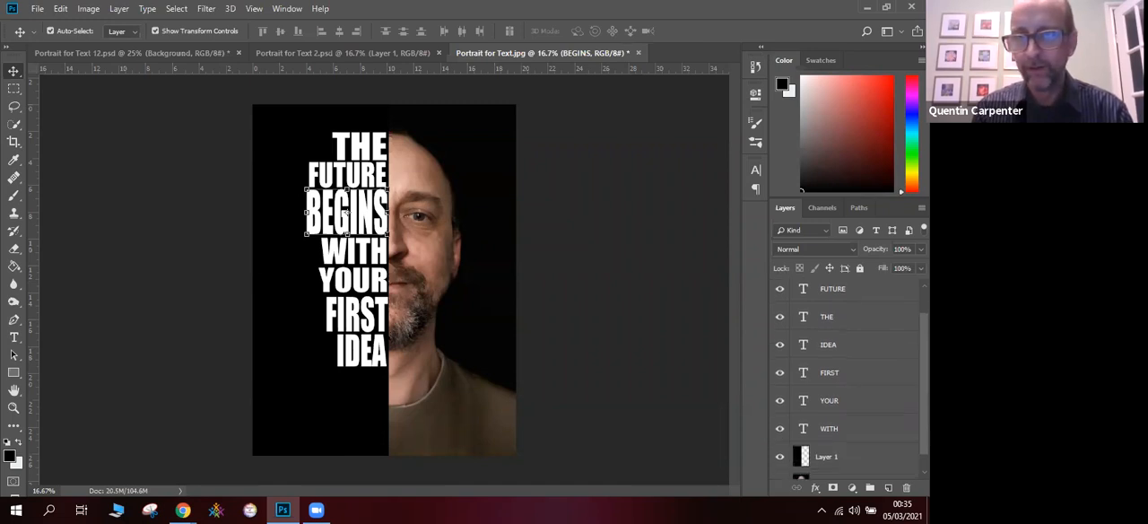
shift+click(863, 427)
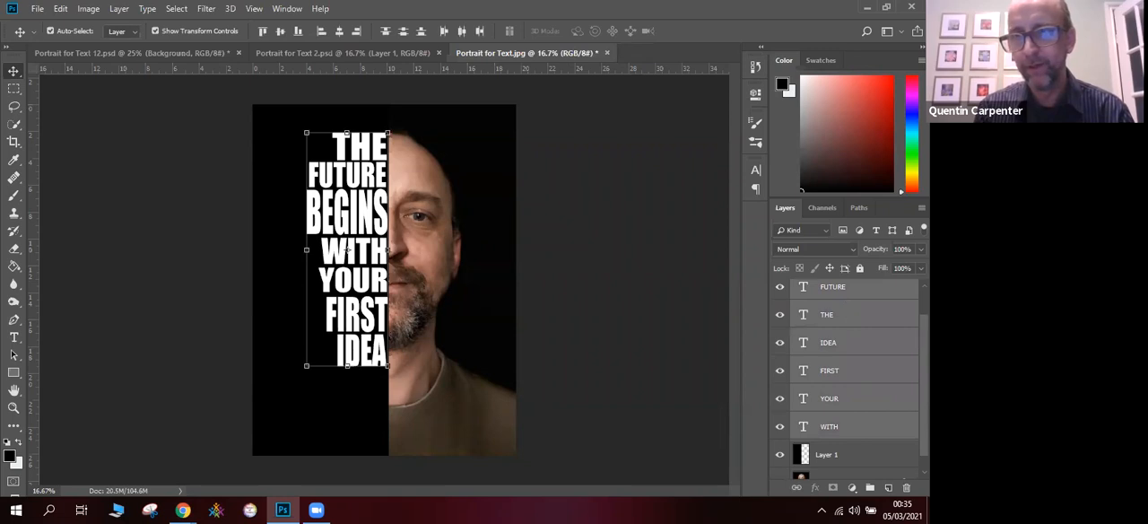
scroll(857, 395, up, 1)
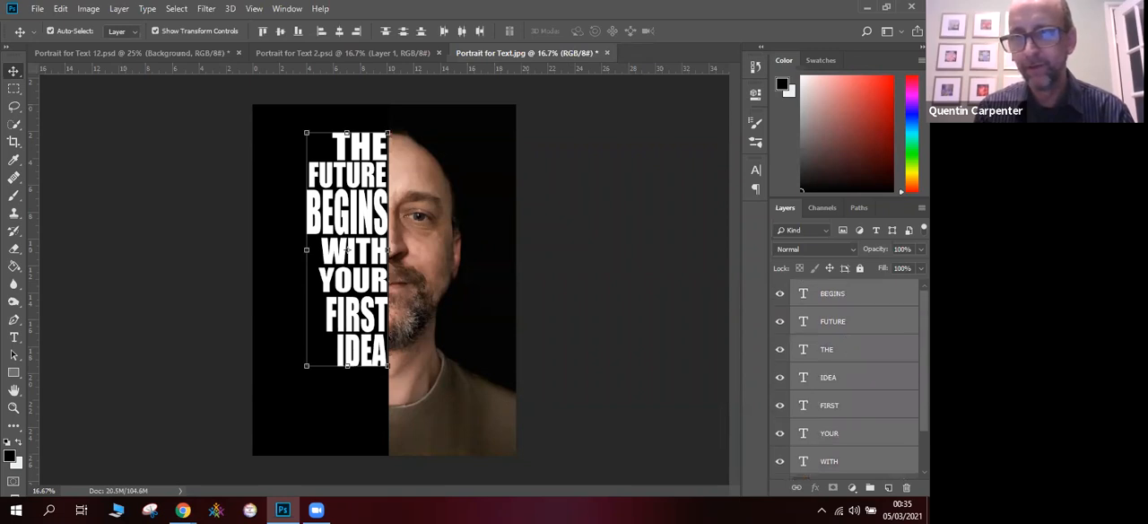
right_click(858, 397)
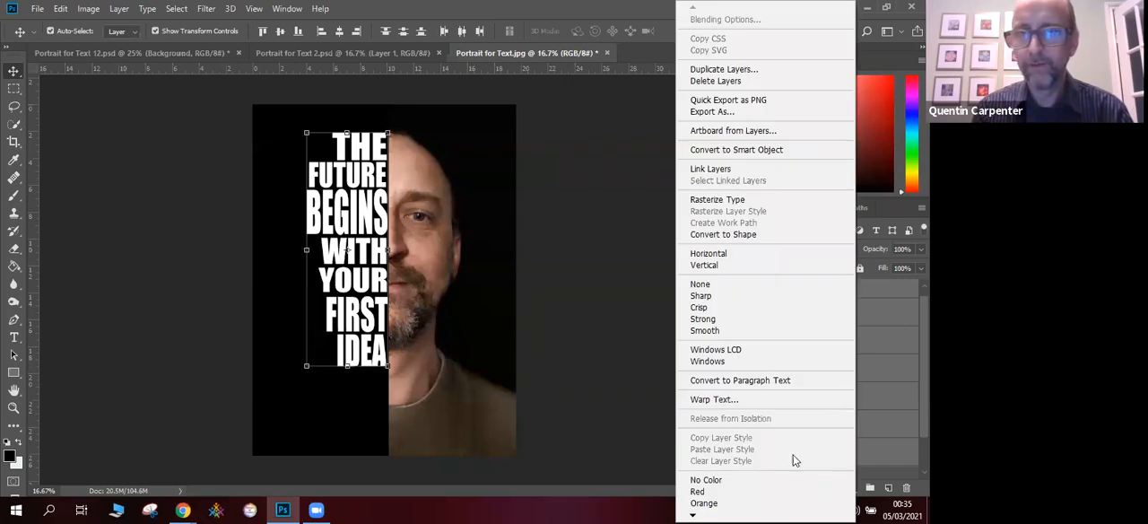
mouse_move(690, 509)
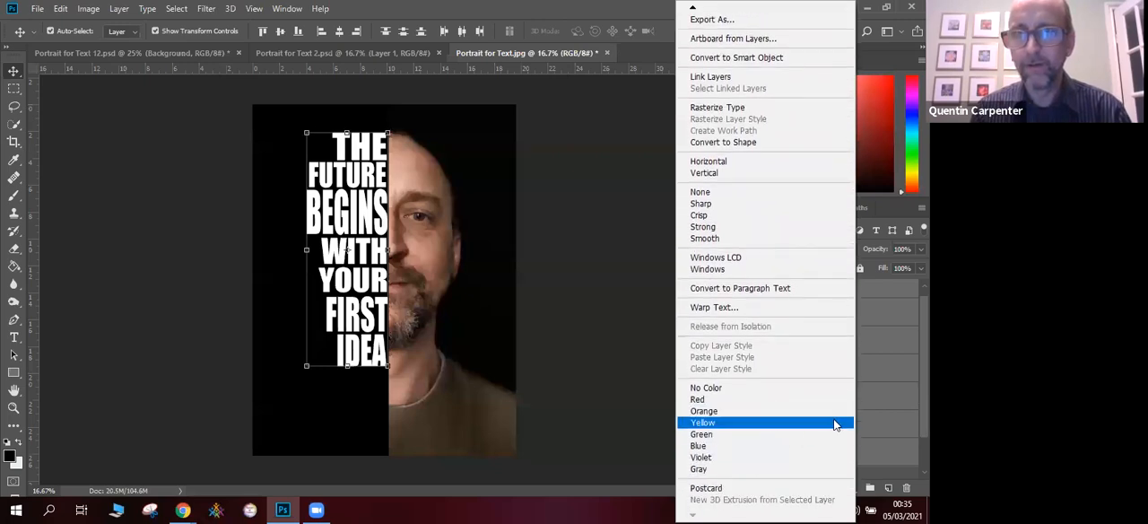
click(627, 286)
click(120, 9)
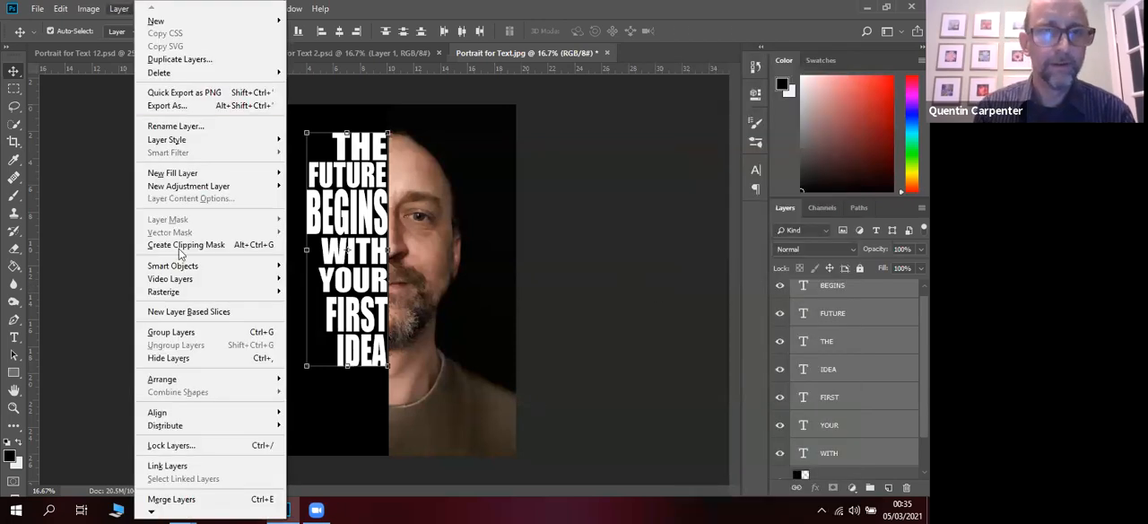
click(215, 500)
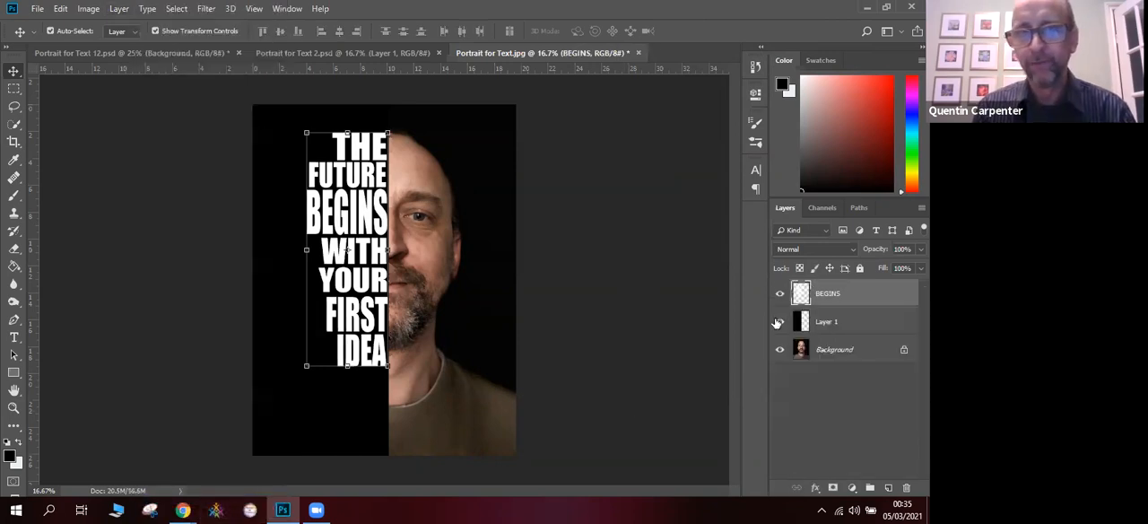
- Narrow the merged text layer to about 90% width, keeping its edge along the centre line of the face
mouse_move(306, 248)
mouse_down()
mouse_move(277, 243)
mouse_move(314, 249)
mouse_up()
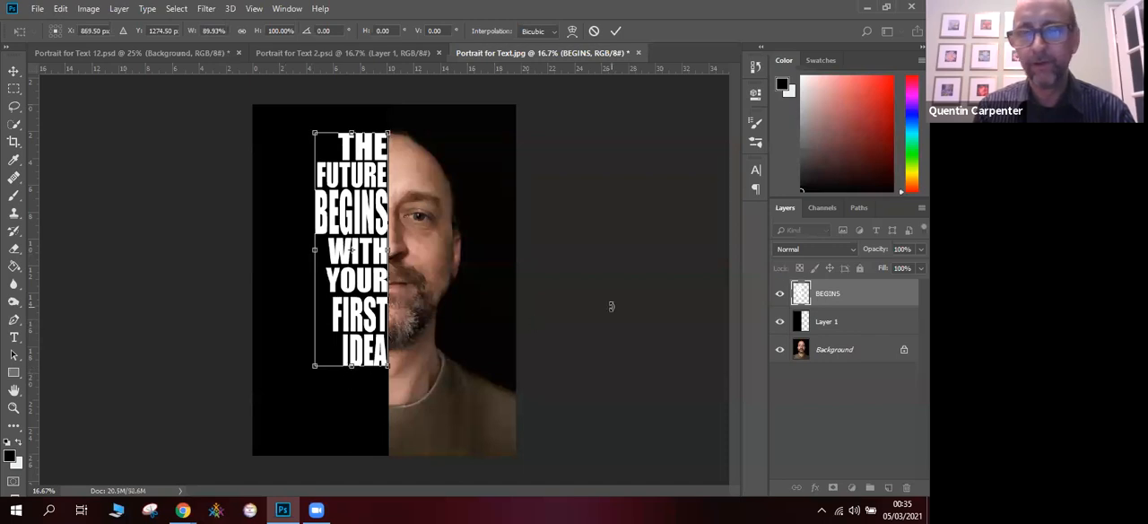
click(22, 71)
click(618, 202)
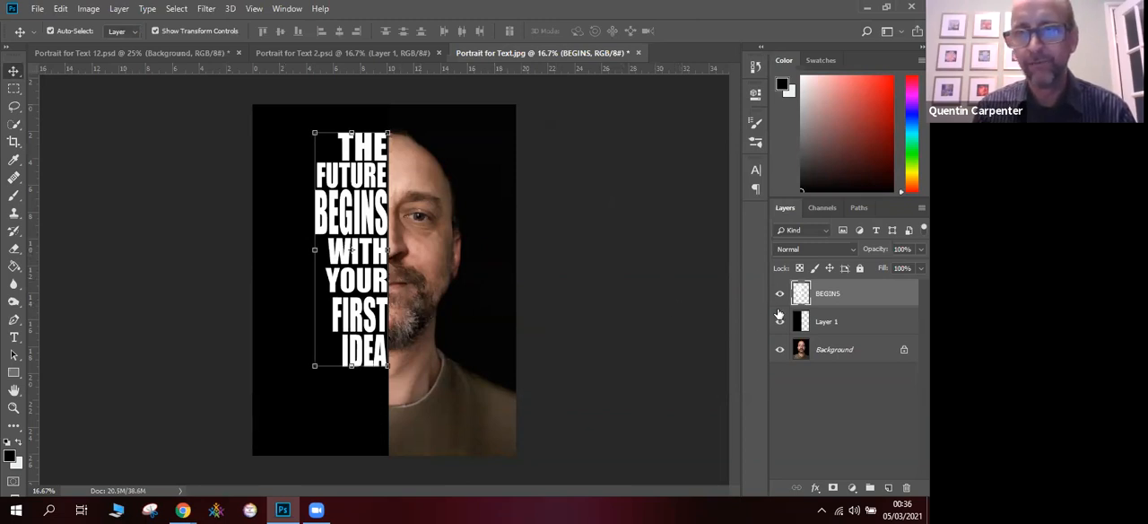
- Unlock the Background layer, try it at the top of the layer stack, and return it to the bottom
click(844, 351)
click(904, 351)
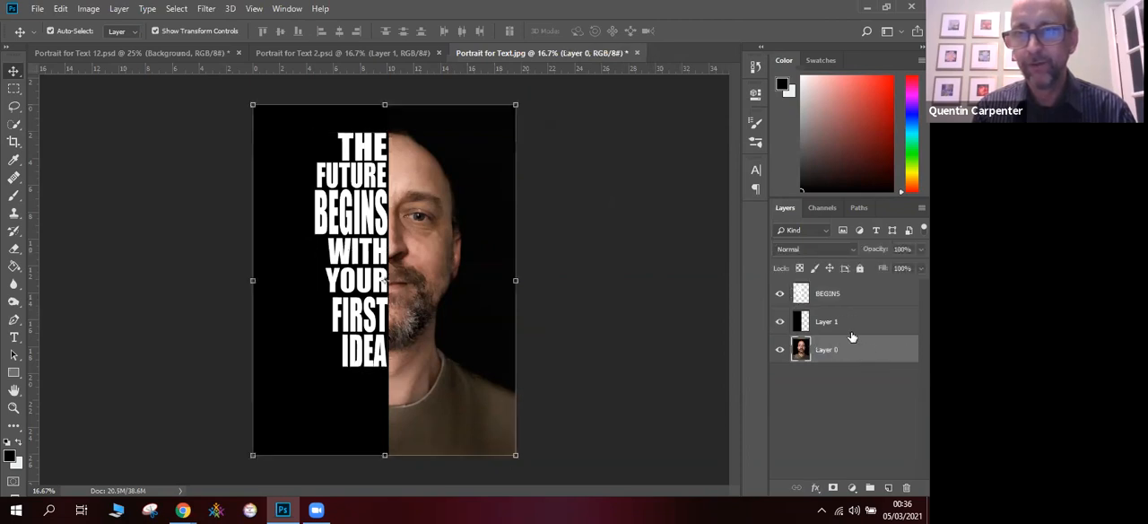
drag(850, 349, 843, 285)
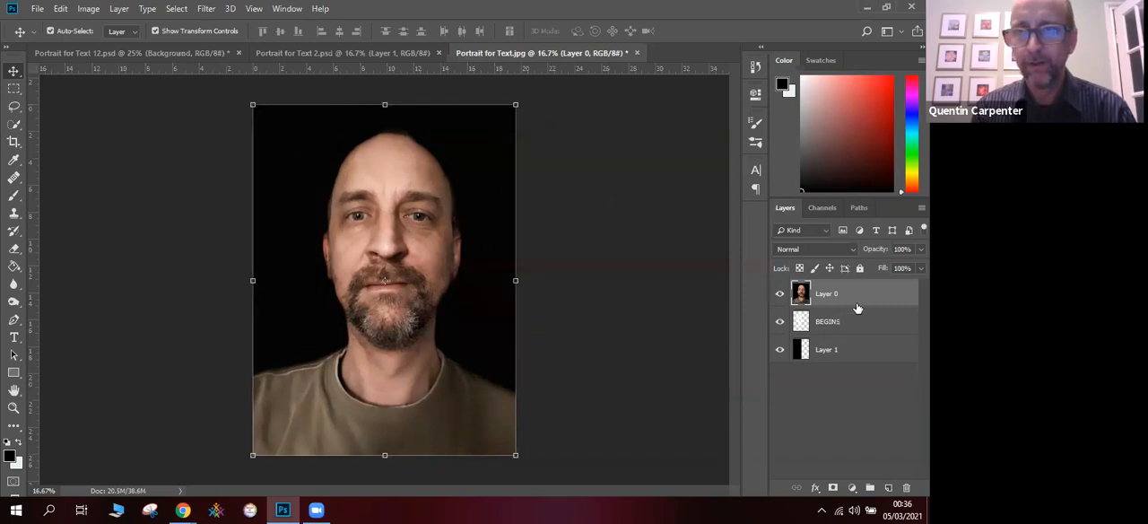
drag(843, 299, 839, 364)
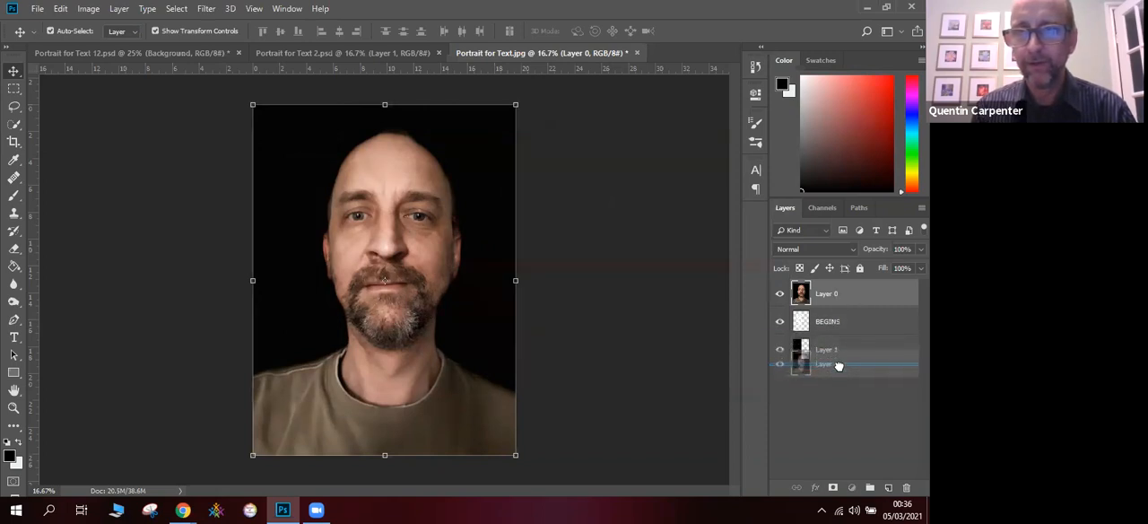
click(841, 294)
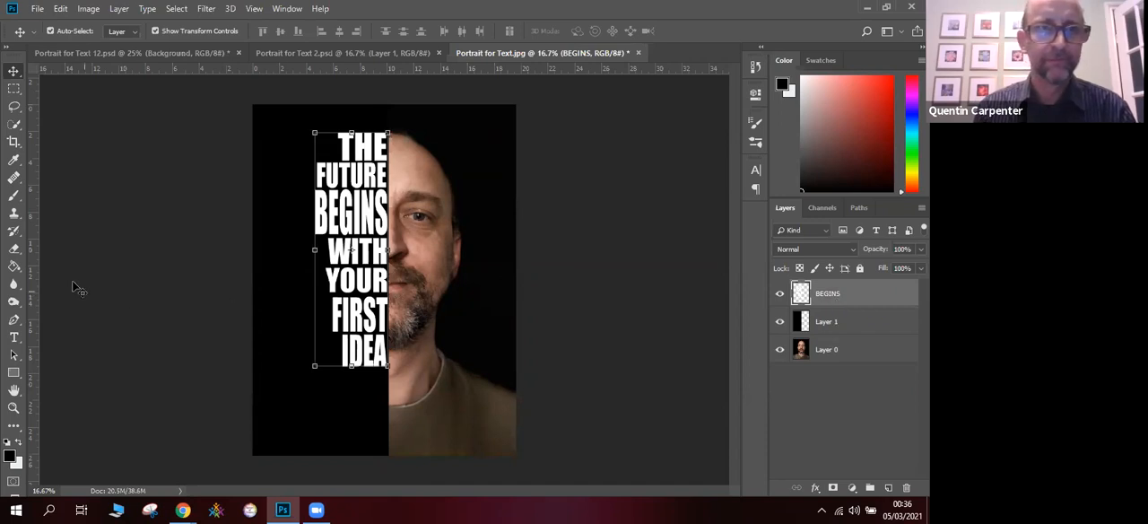
- Switch to Photopea to examine the Type tool's text colour in the colour picker, and return to Photoshop
click(13, 336)
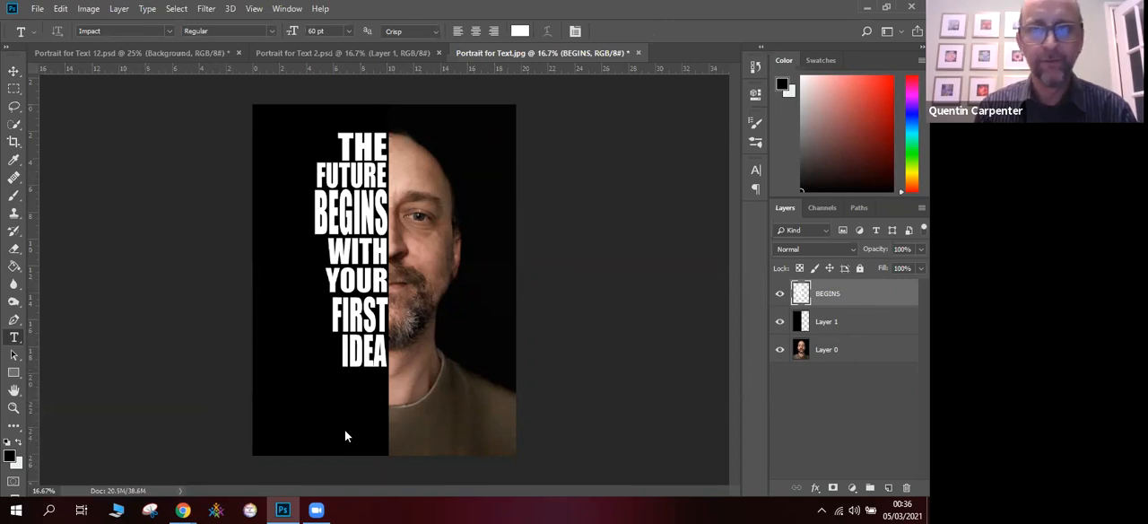
click(885, 8)
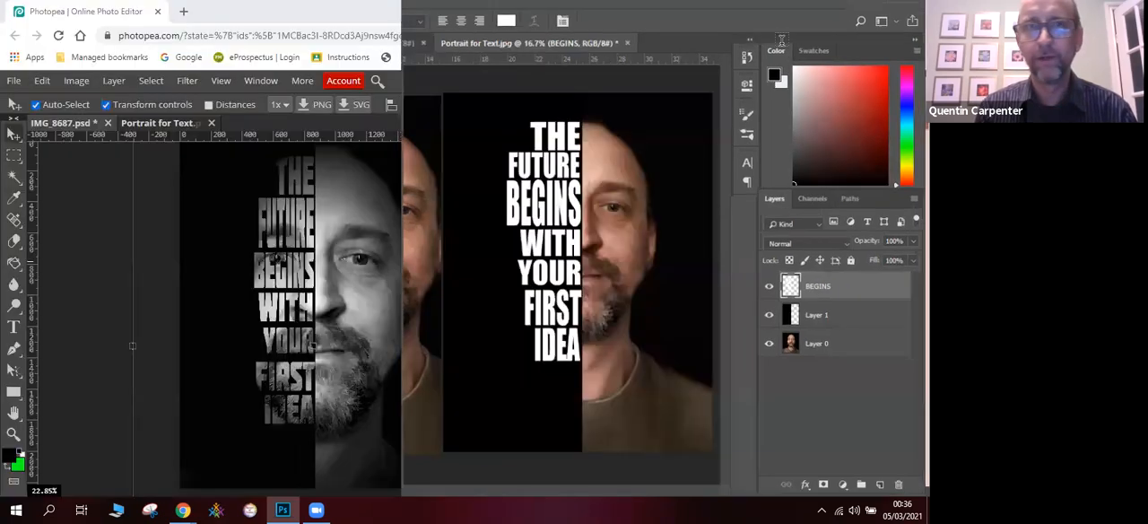
click(111, 248)
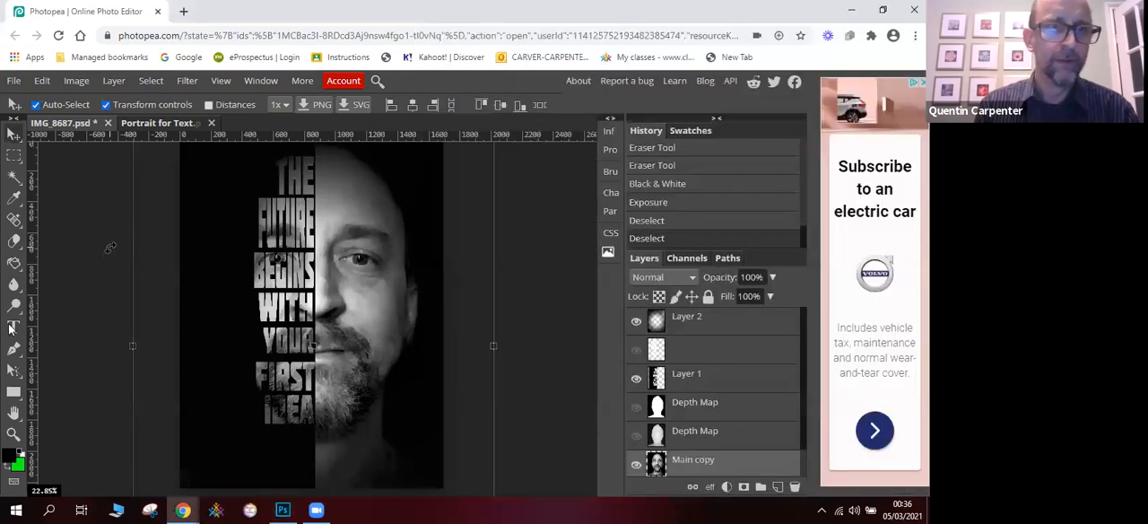
key(ctrl+t)
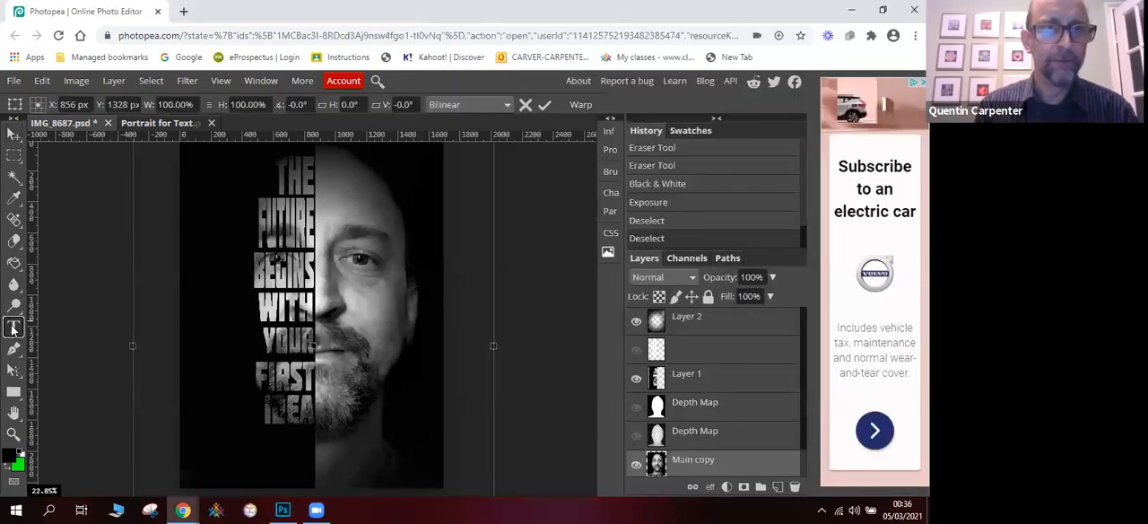
click(12, 328)
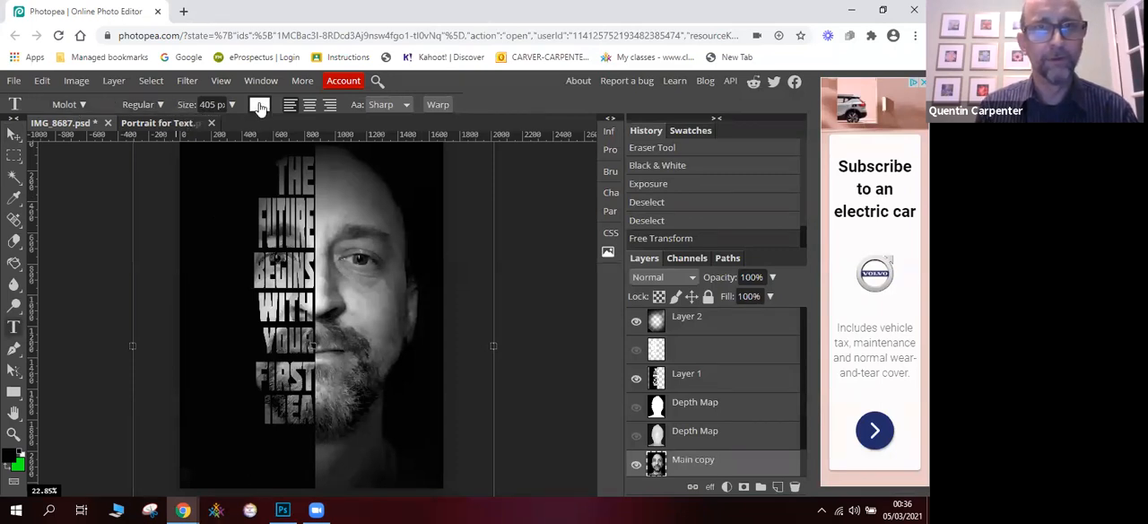
click(258, 105)
drag(225, 205, 112, 206)
click(421, 183)
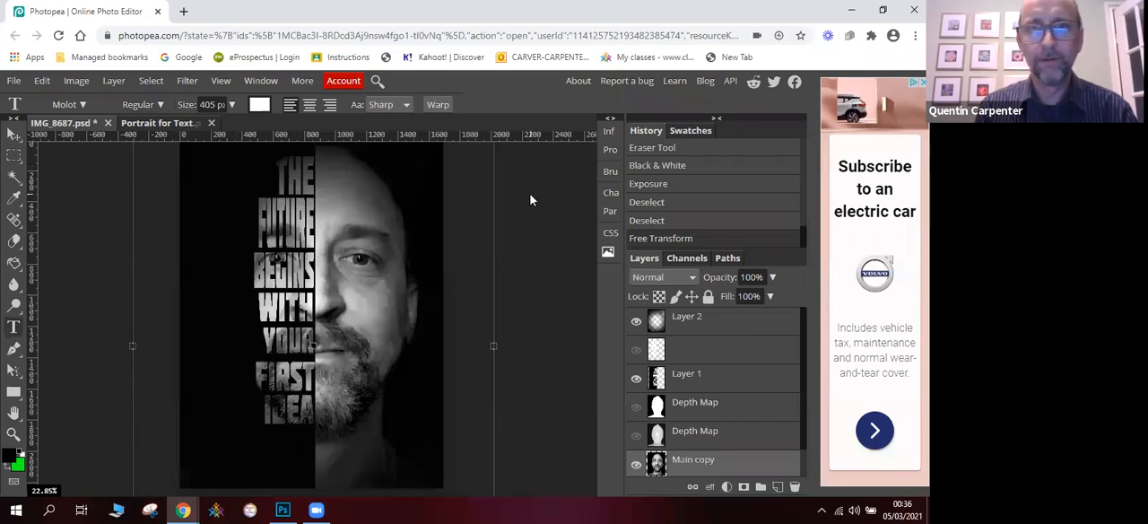
click(859, 10)
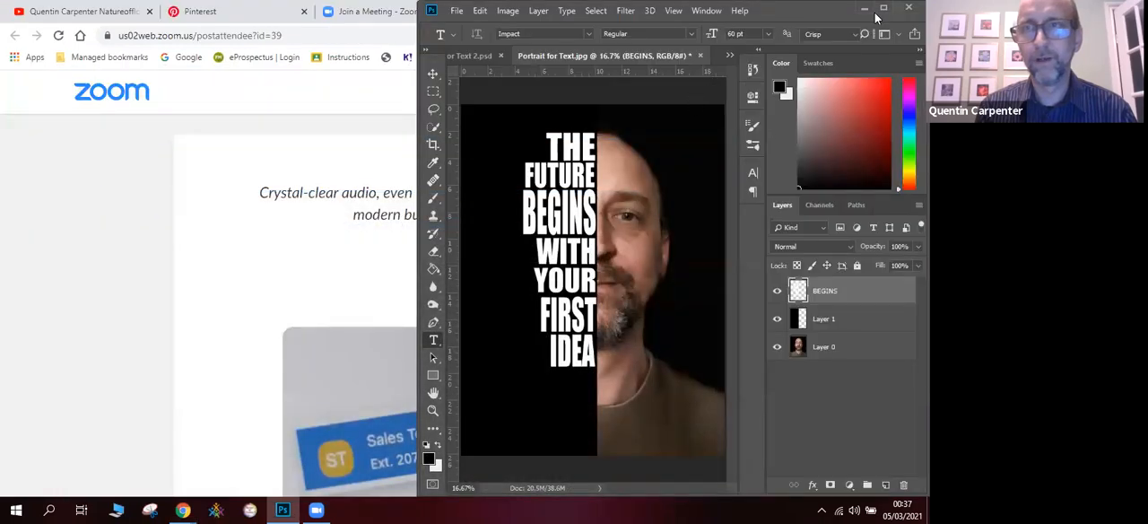
click(883, 10)
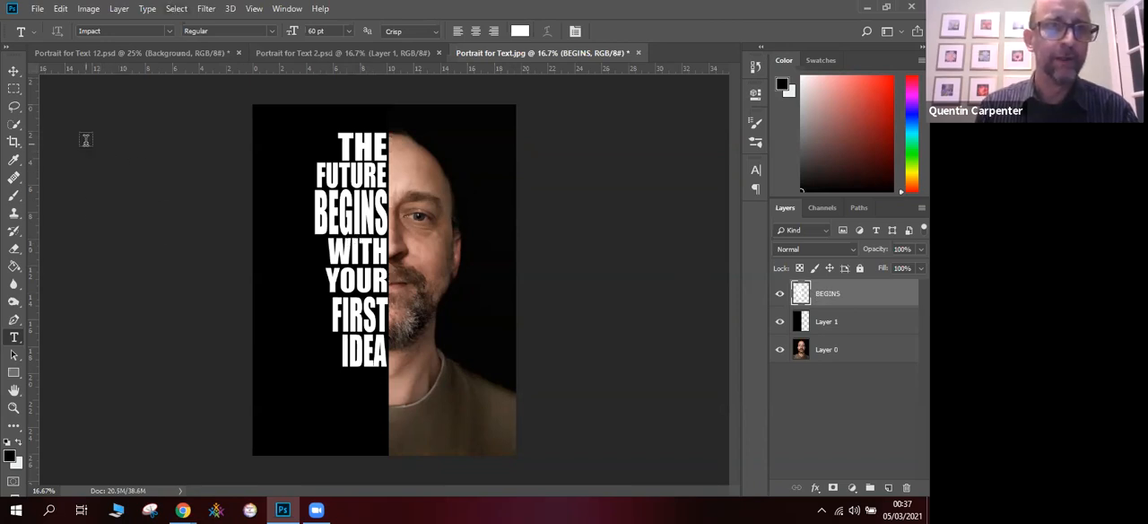
- Select the white lettering on the BEGINS layer with Color Range, using a fuzziness of 46
click(16, 125)
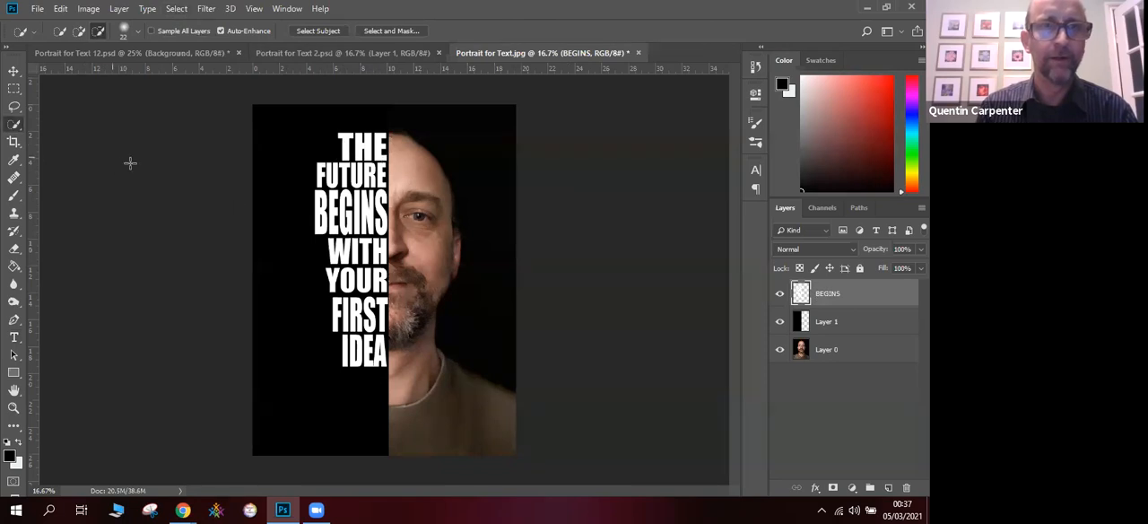
click(176, 9)
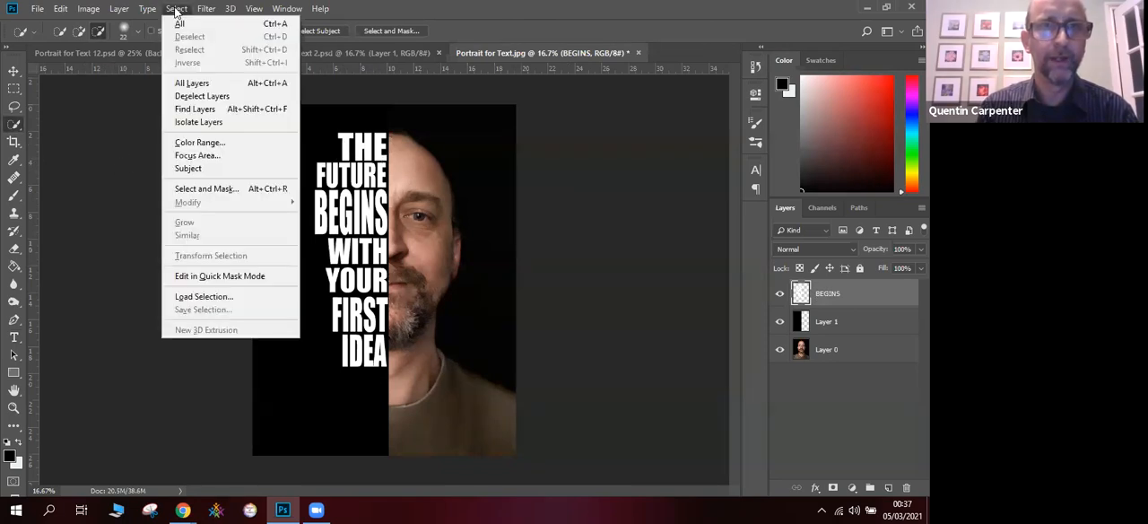
click(199, 143)
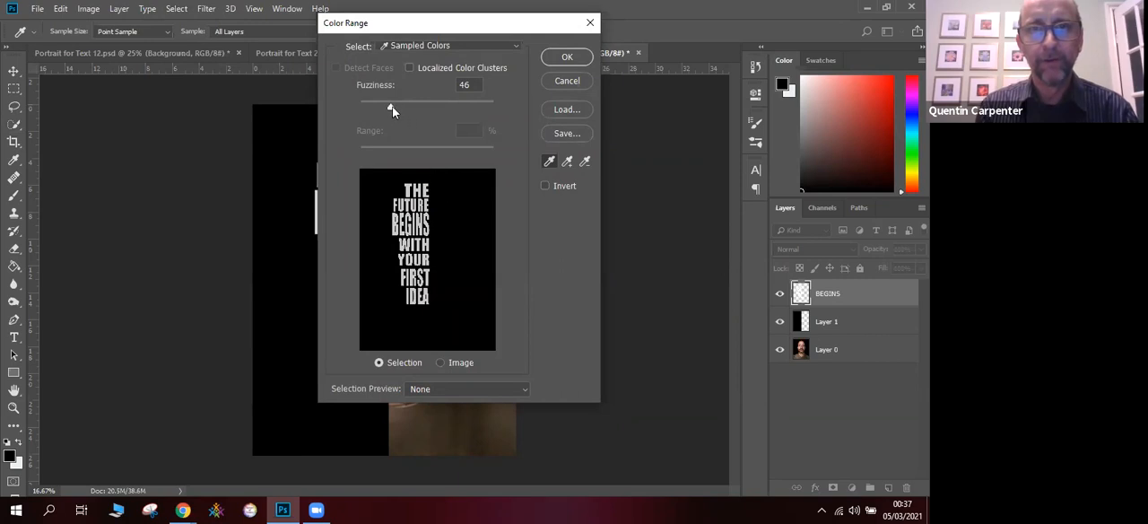
click(561, 58)
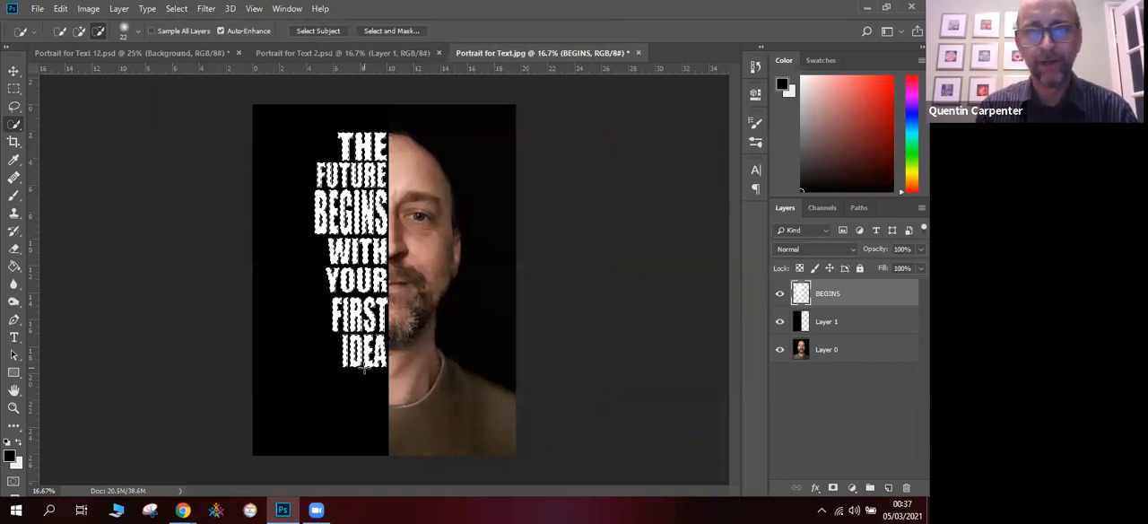
- Hide the BEGINS layer and cut the selected lettering out of the black Layer 1
click(779, 296)
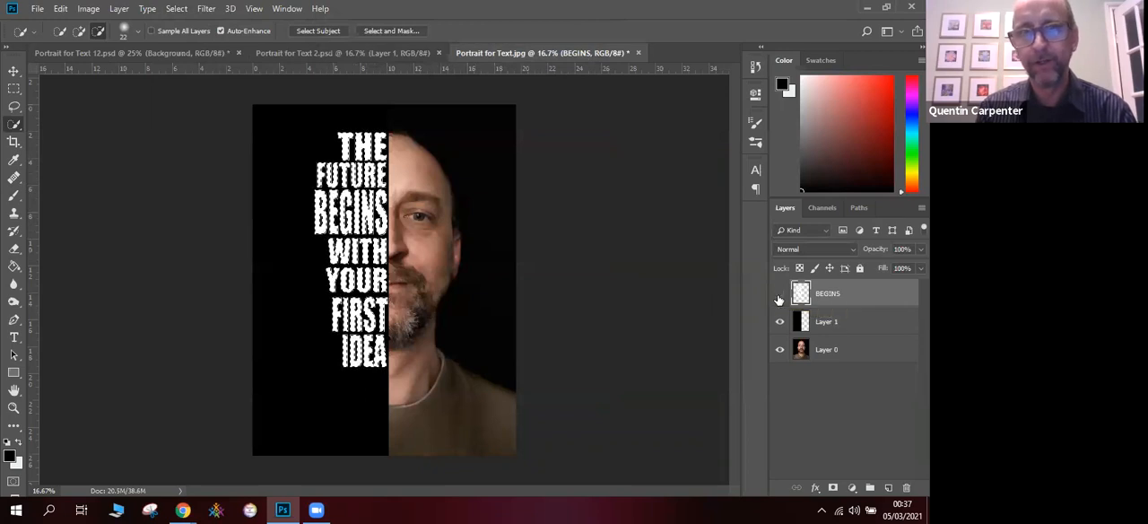
click(827, 321)
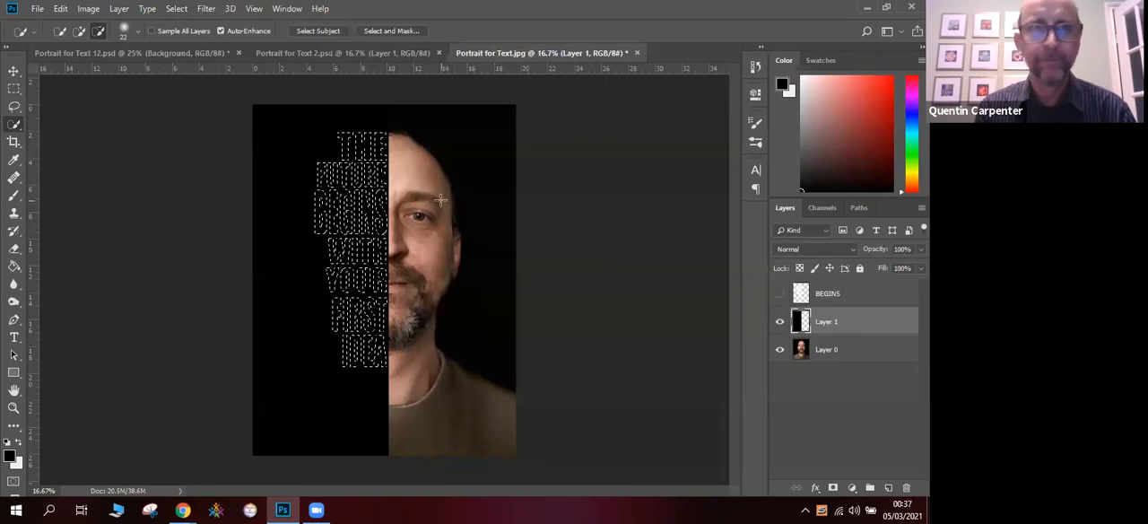
click(61, 9)
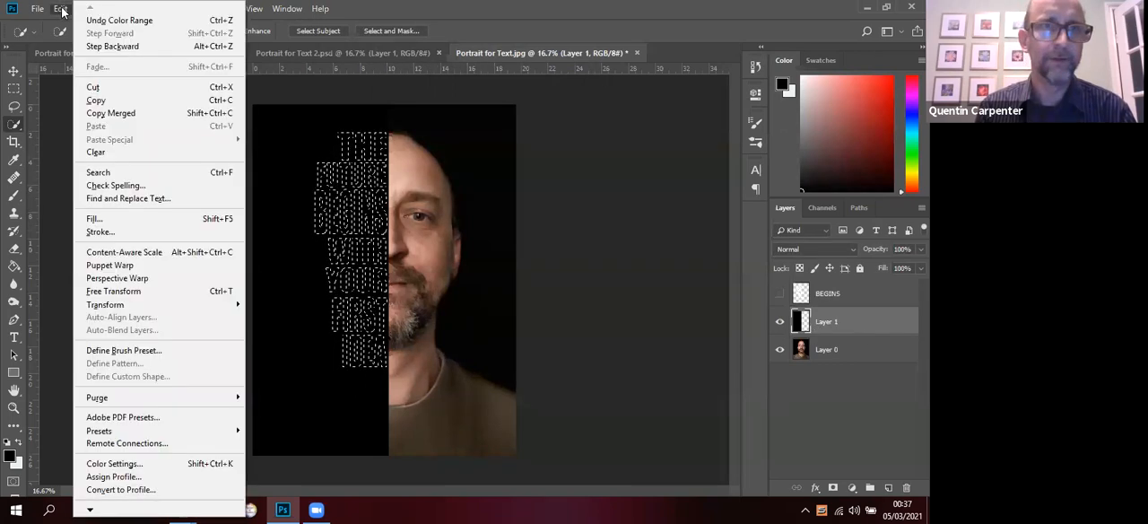
click(98, 84)
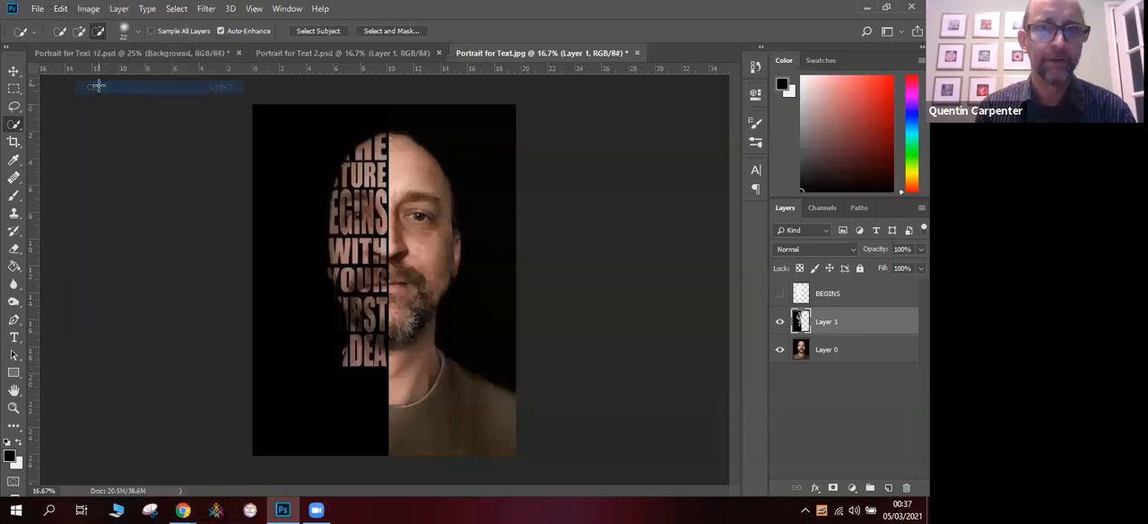
- Hide the portrait layer to check the cut-out lettering, and show it again
click(14, 71)
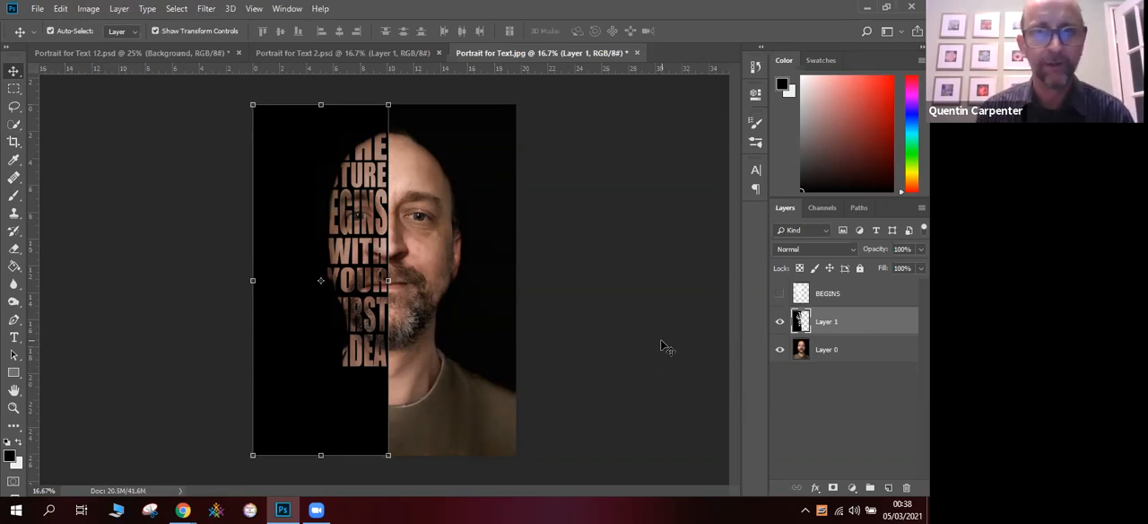
click(779, 350)
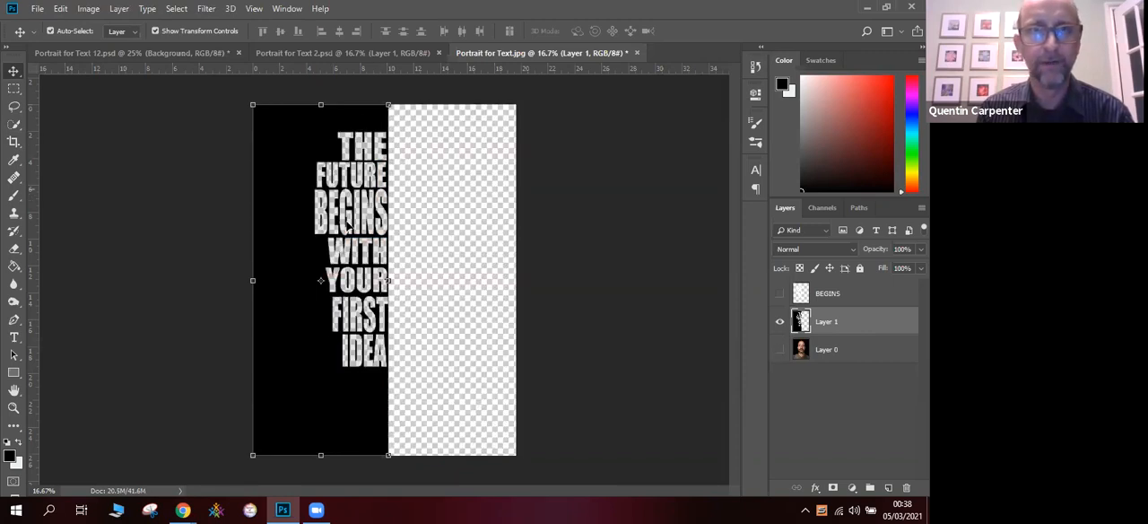
click(779, 350)
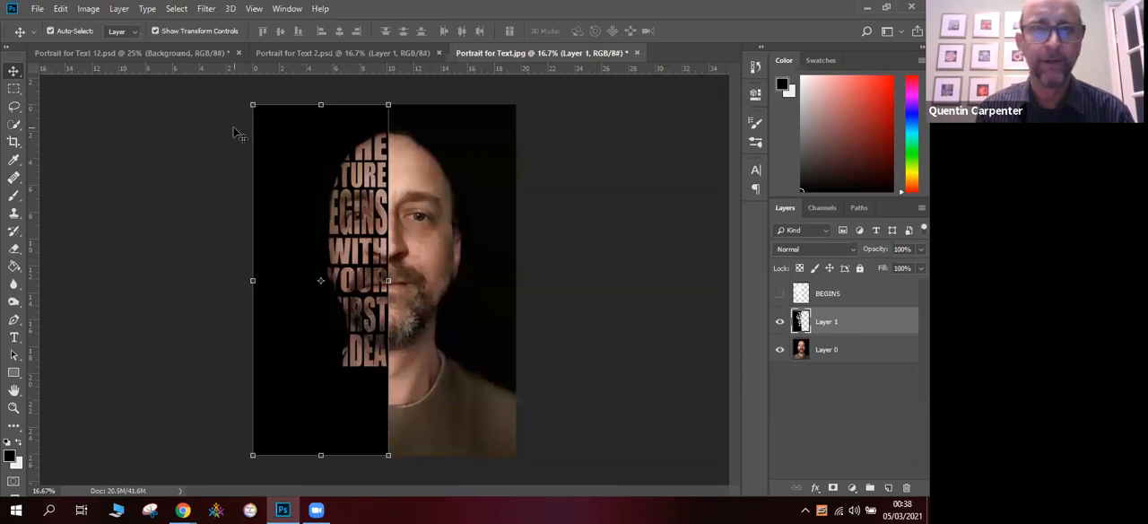
- Scale the black Layer 1 to about 72% width and 89% height so the lettering fits within the face
drag(252, 105, 291, 114)
drag(291, 455, 294, 427)
drag(323, 390, 321, 390)
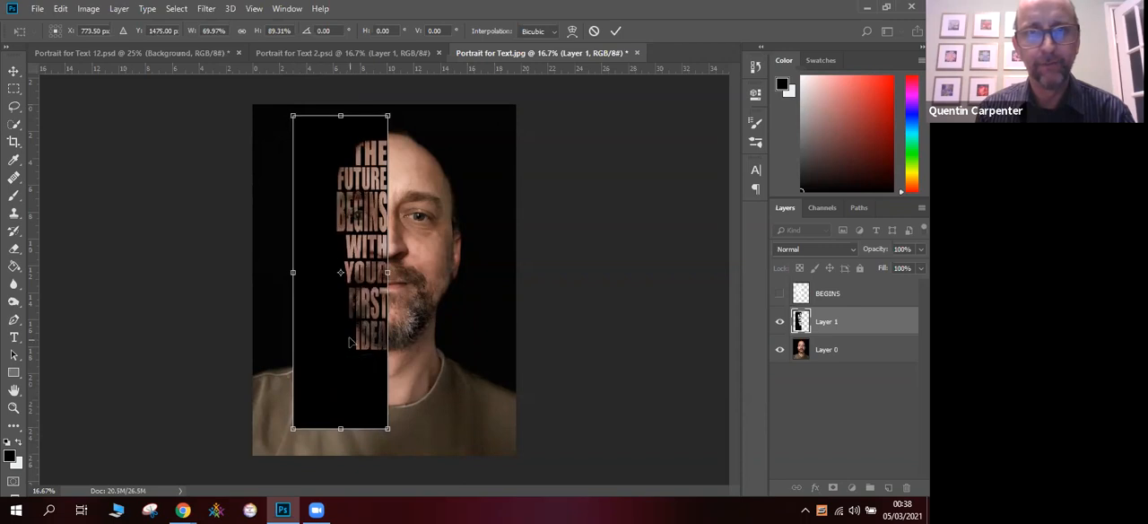
drag(342, 114, 342, 115)
drag(291, 272, 288, 272)
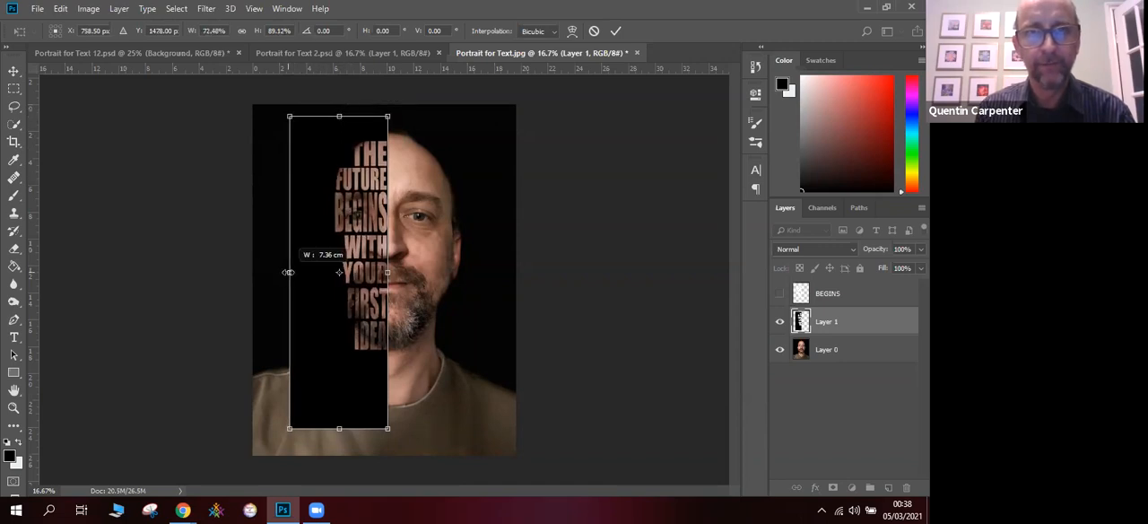
drag(288, 272, 288, 272)
key(Return)
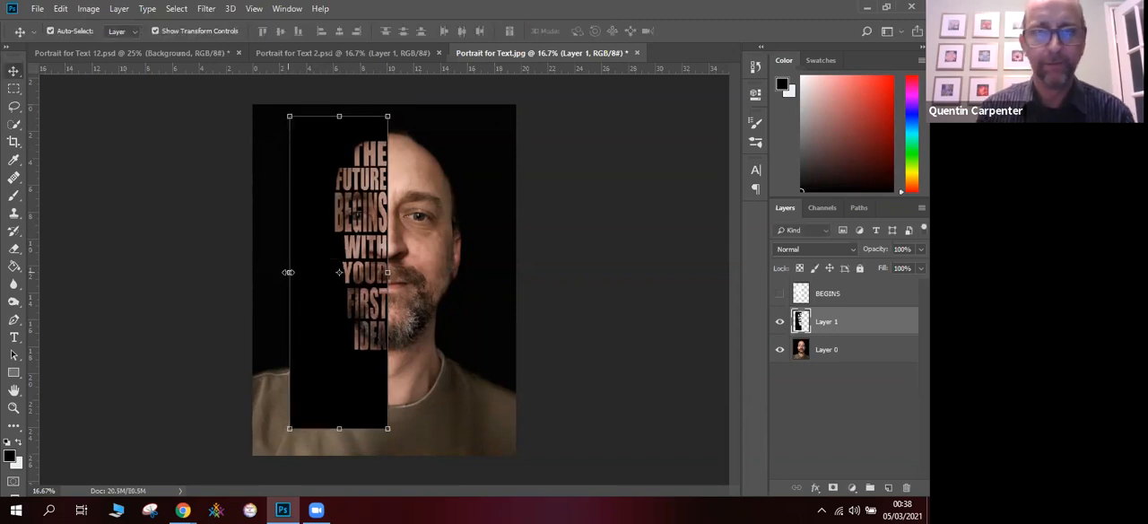
- Crop the image to a rectangular selection around the head and lettering, excluding the exposed shoulder
click(491, 289)
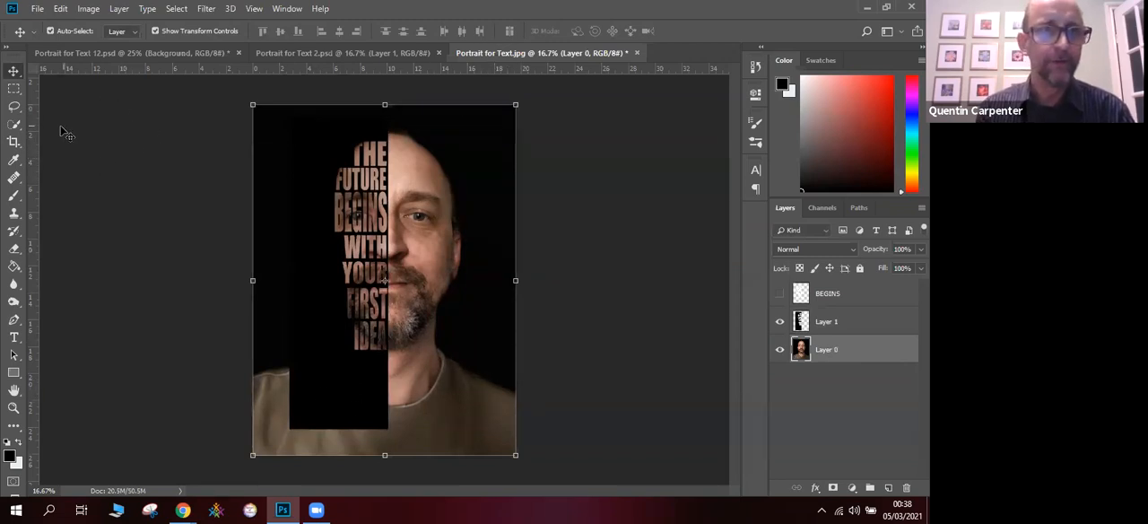
click(15, 89)
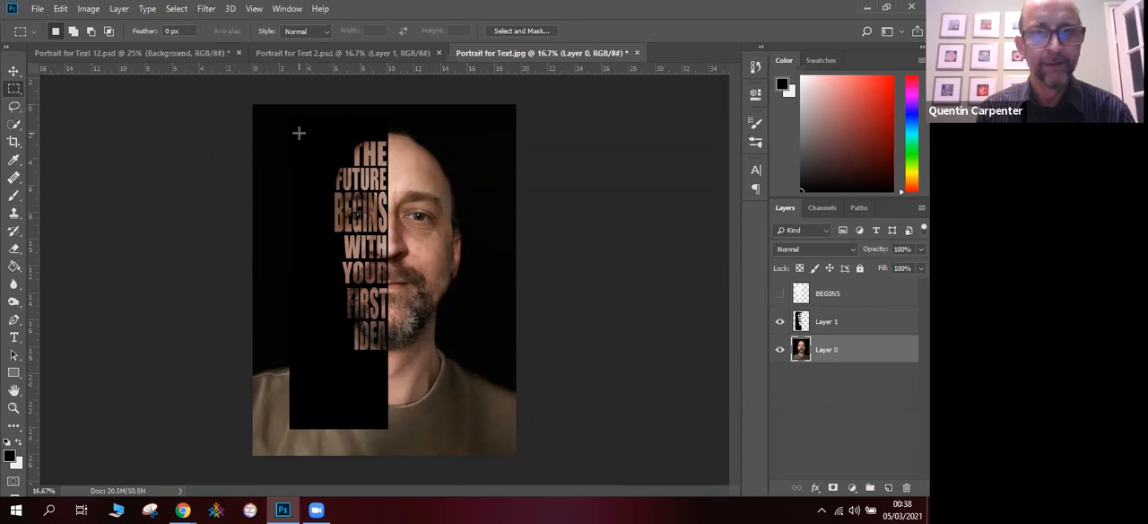
drag(304, 125, 477, 378)
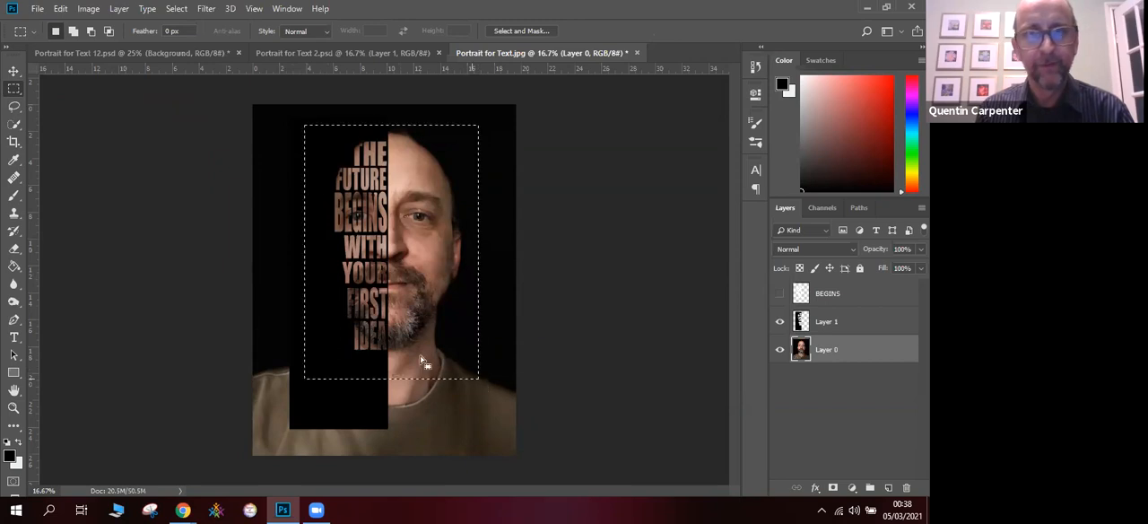
click(88, 9)
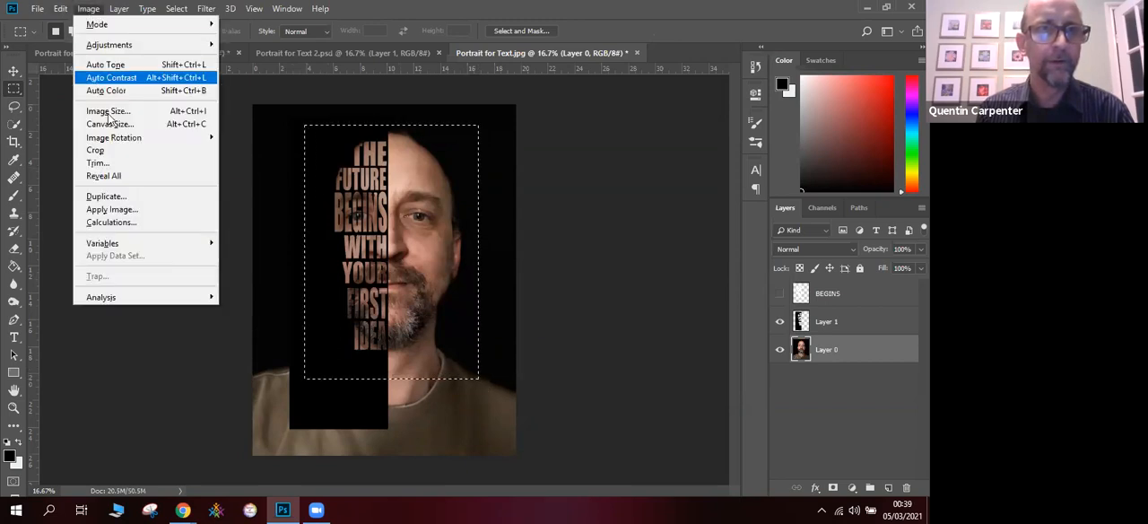
click(123, 151)
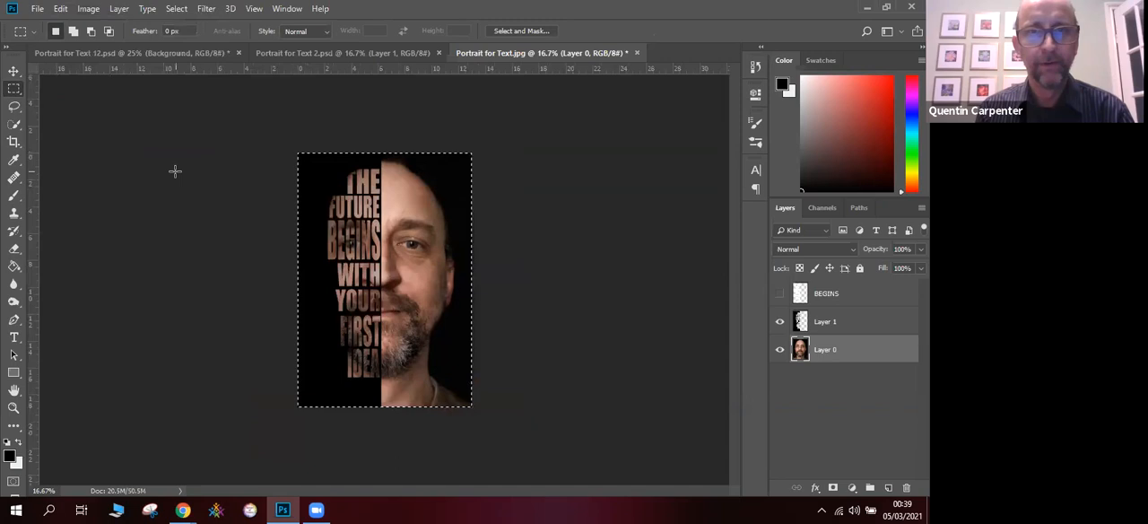
- Adjust the portrait on Layer 0 with Brightness/Contrast, setting brightness to 18 and contrast to 21
key(v)
click(161, 165)
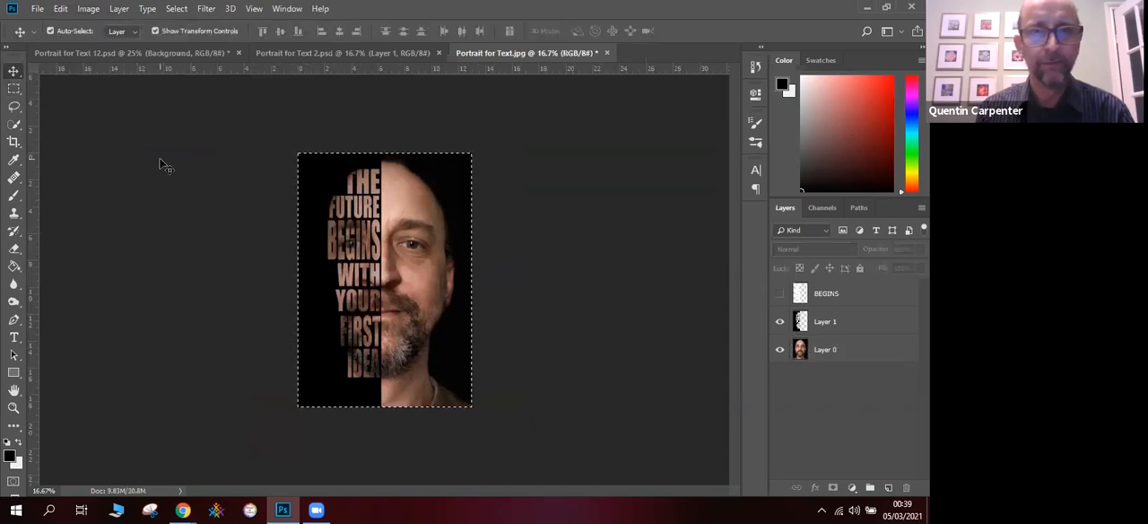
click(254, 9)
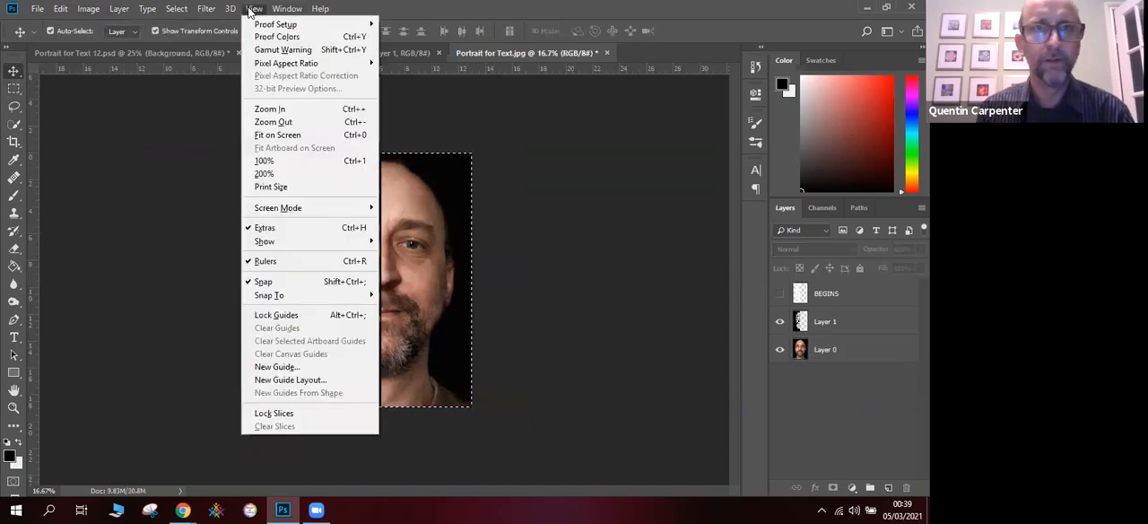
click(286, 134)
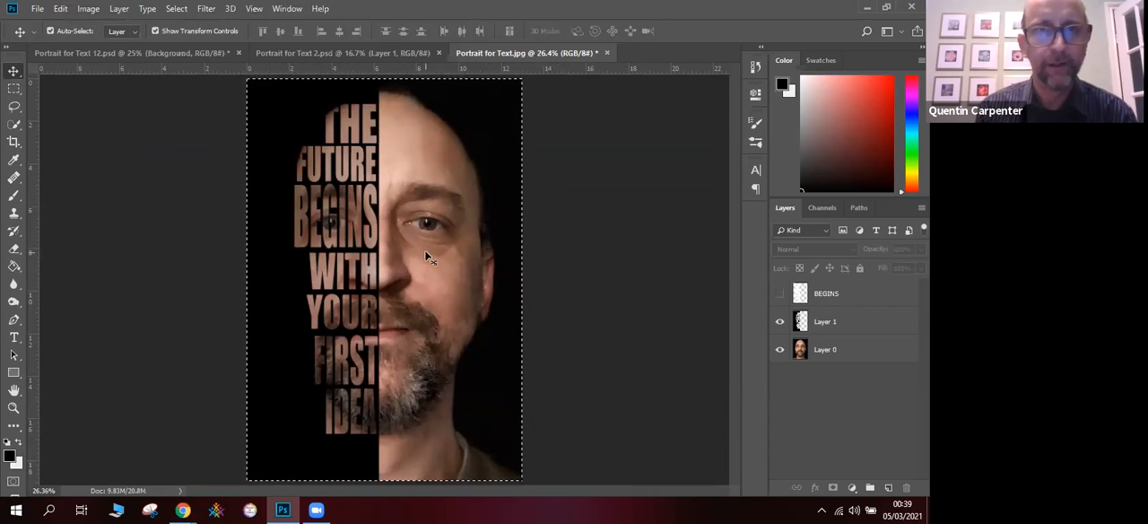
click(255, 11)
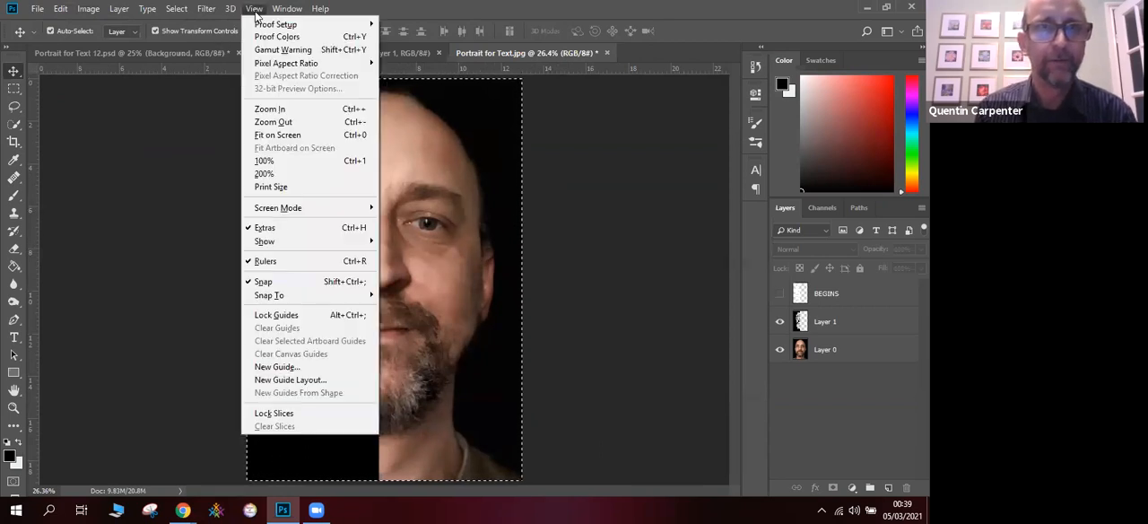
click(281, 121)
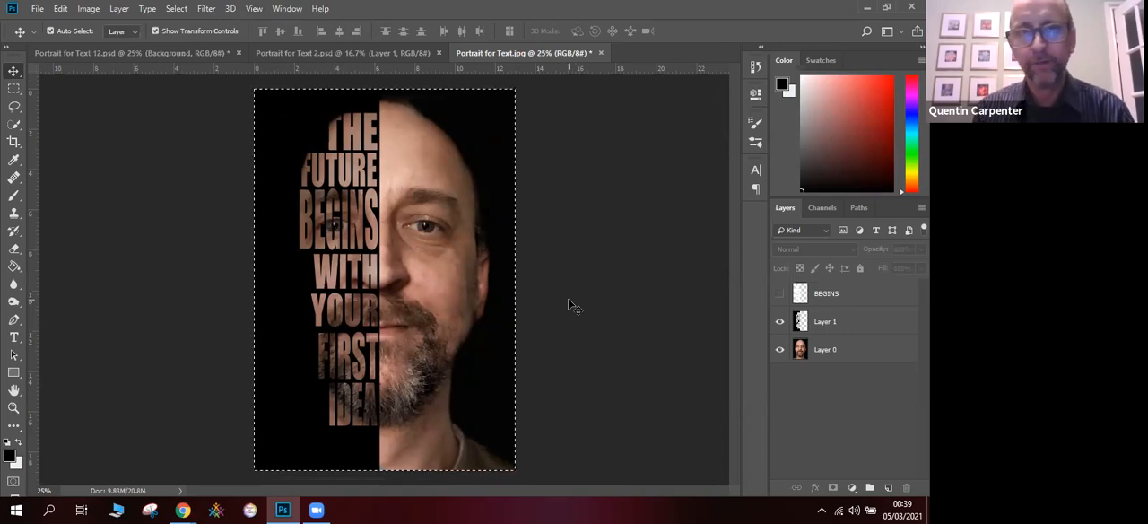
click(842, 351)
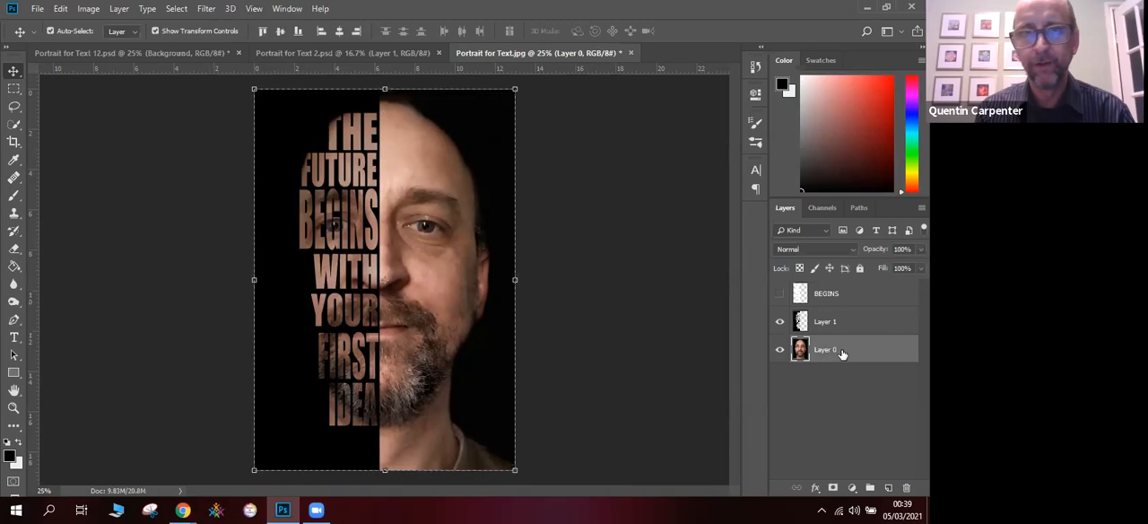
click(90, 10)
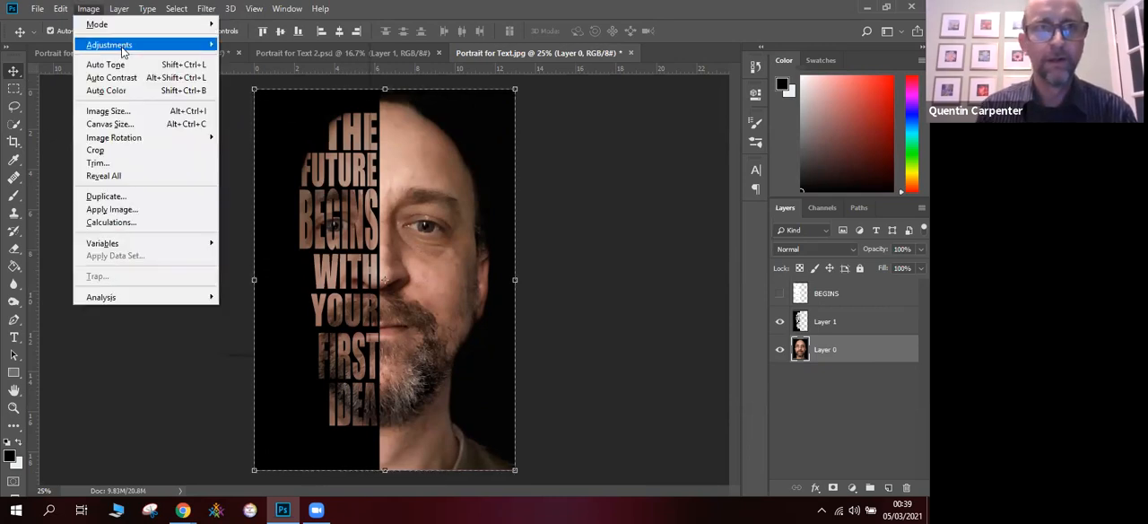
mouse_move(152, 49)
click(266, 44)
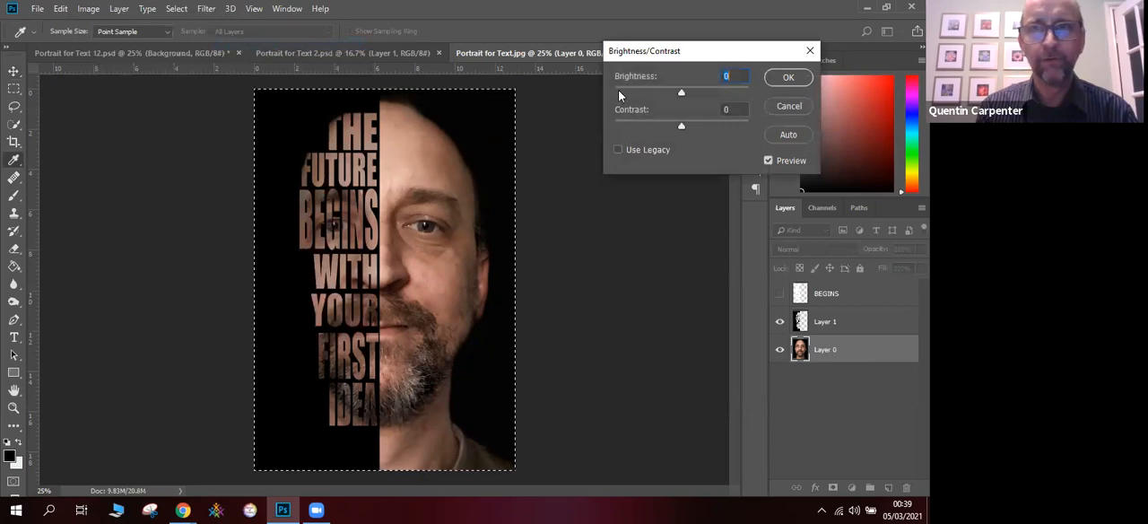
drag(681, 126, 695, 127)
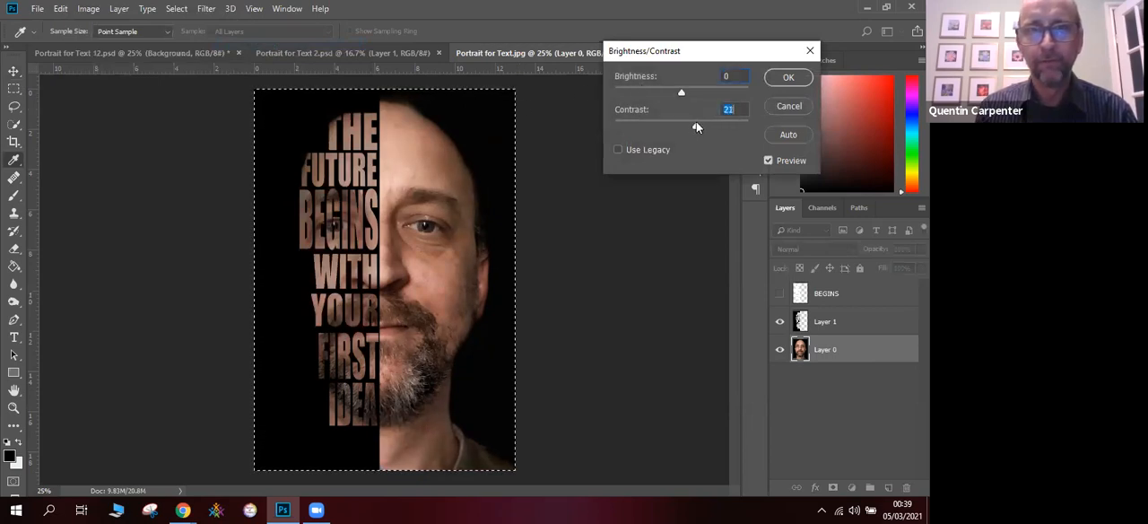
mouse_move(683, 95)
mouse_down()
mouse_move(672, 95)
mouse_move(689, 98)
mouse_up()
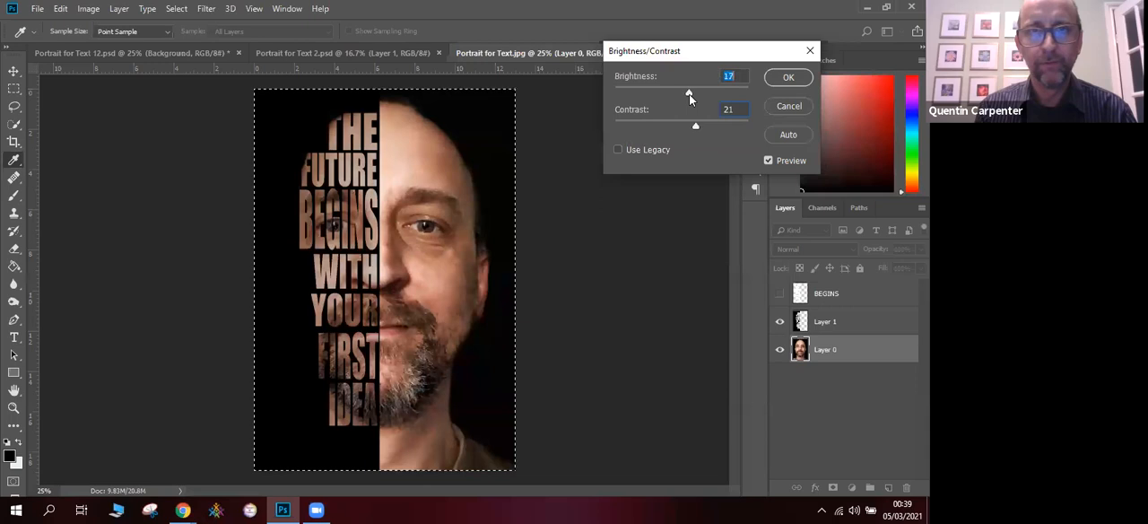
drag(689, 94, 689, 94)
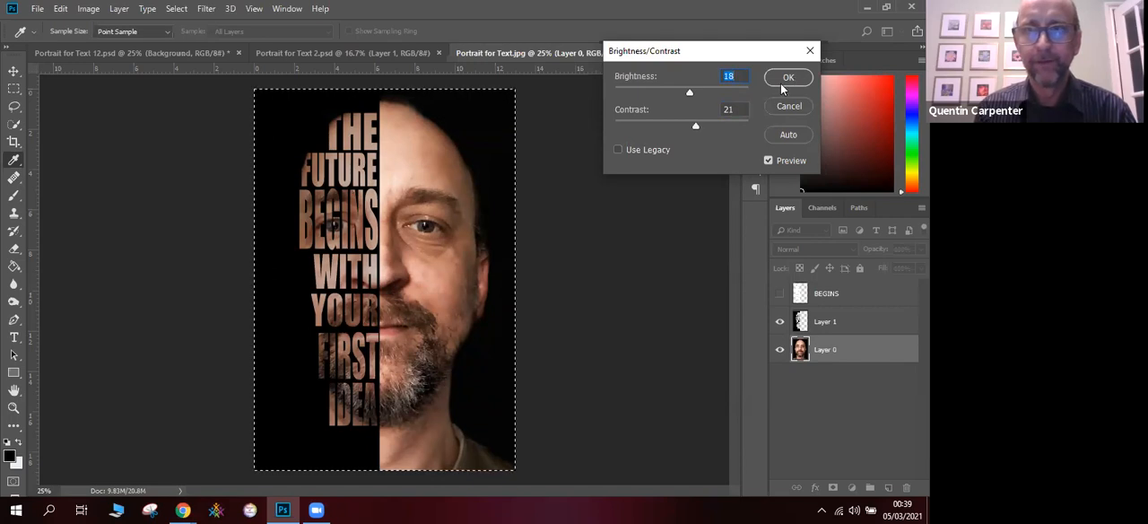
click(785, 78)
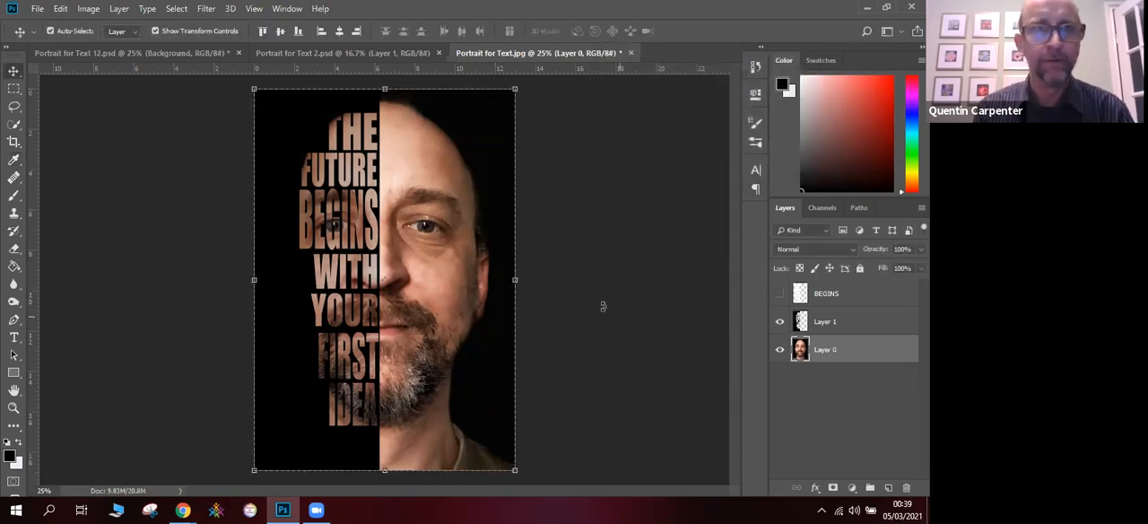
- Convert the portrait layer to black and white with the Default preset, and deselect the selection
click(89, 10)
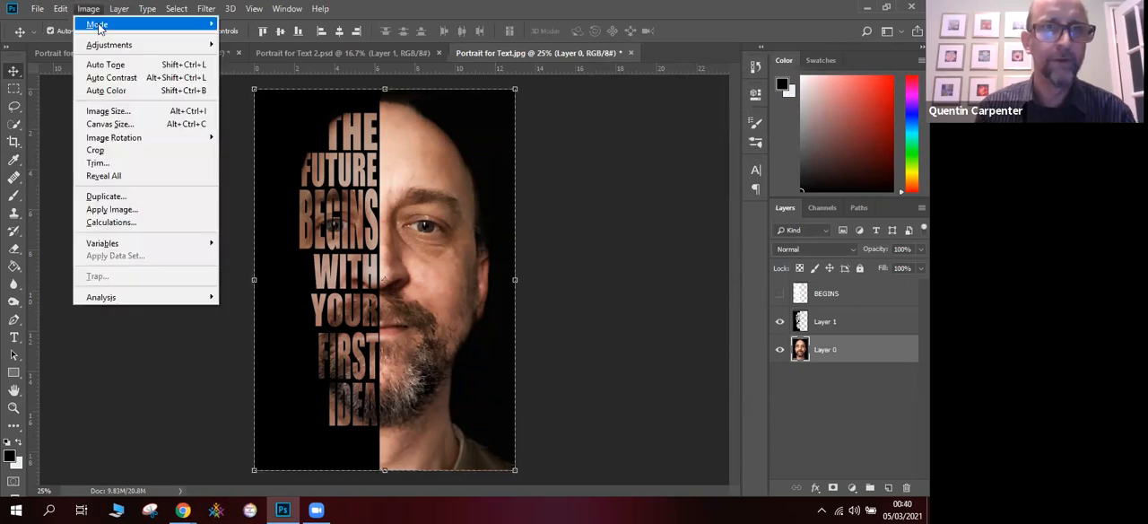
mouse_move(159, 46)
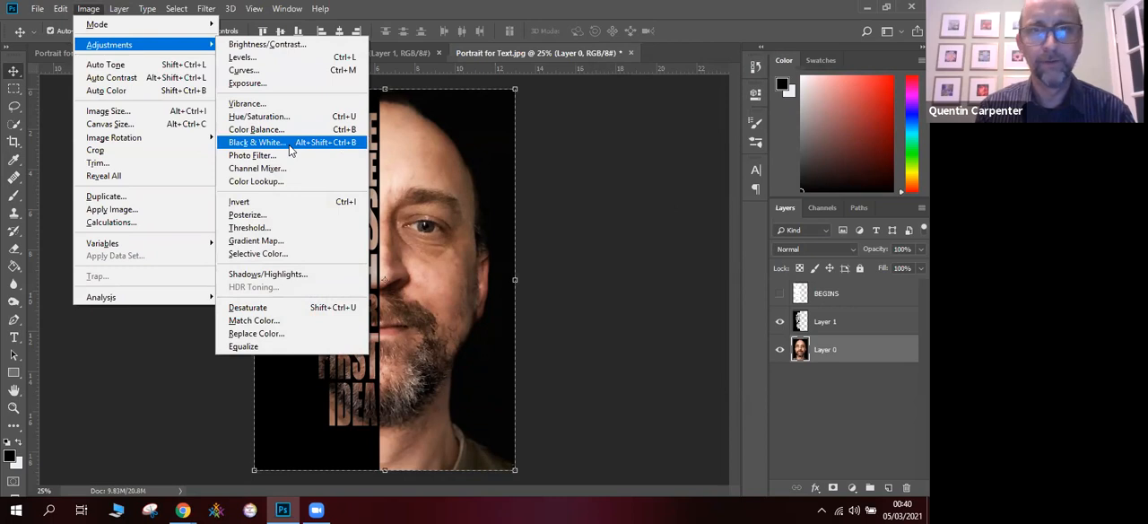
click(260, 142)
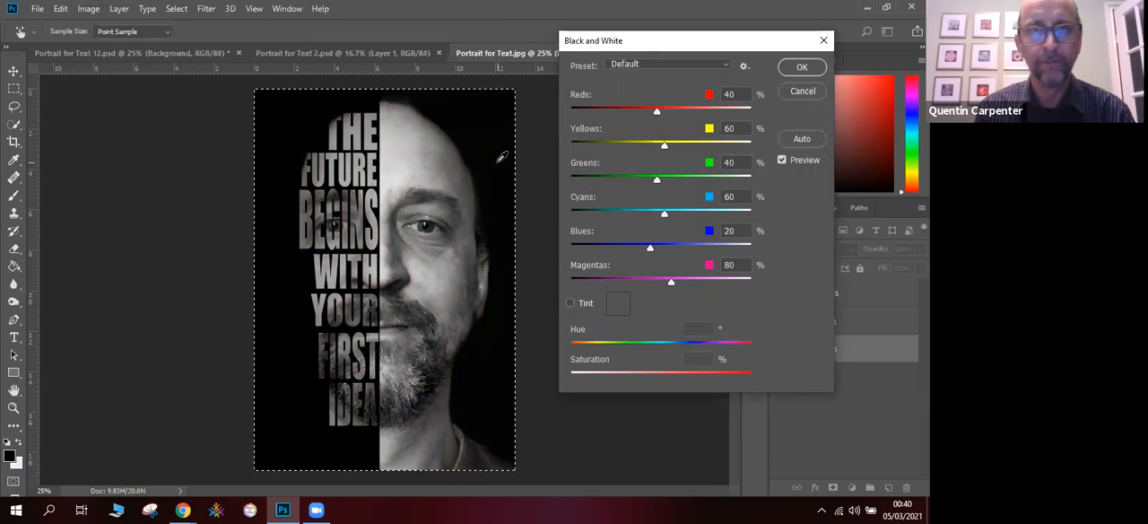
click(796, 70)
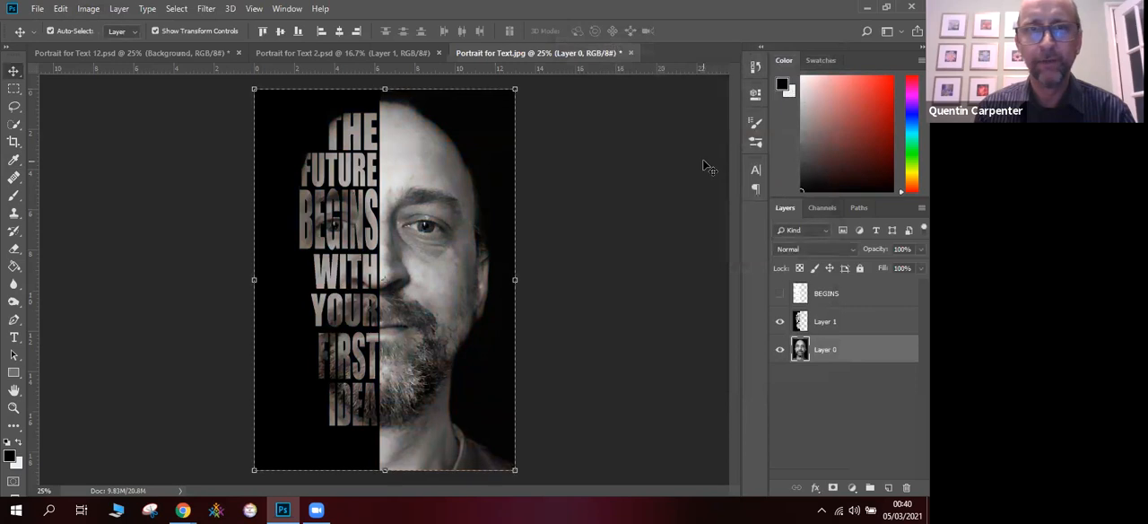
click(177, 11)
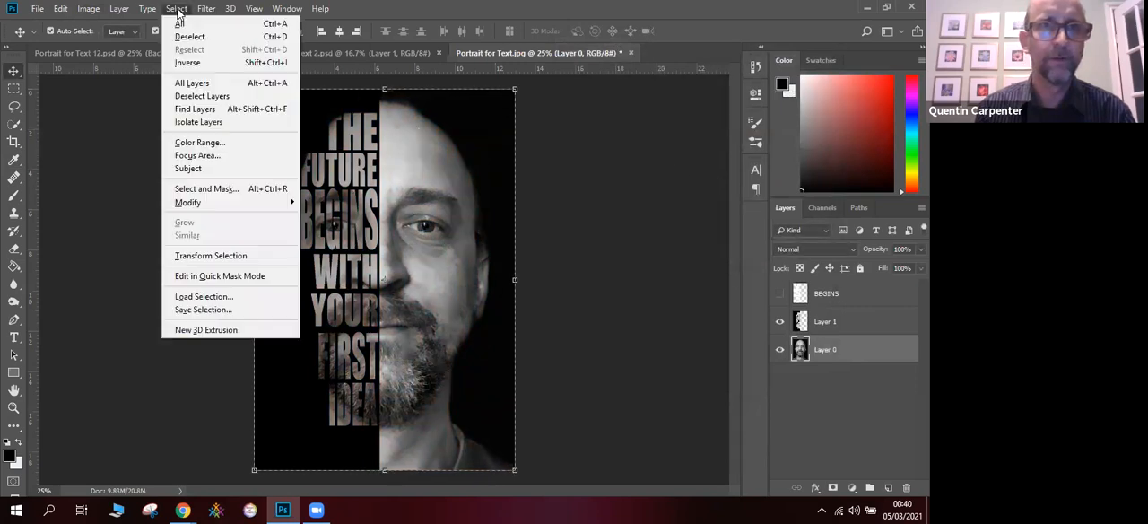
click(189, 37)
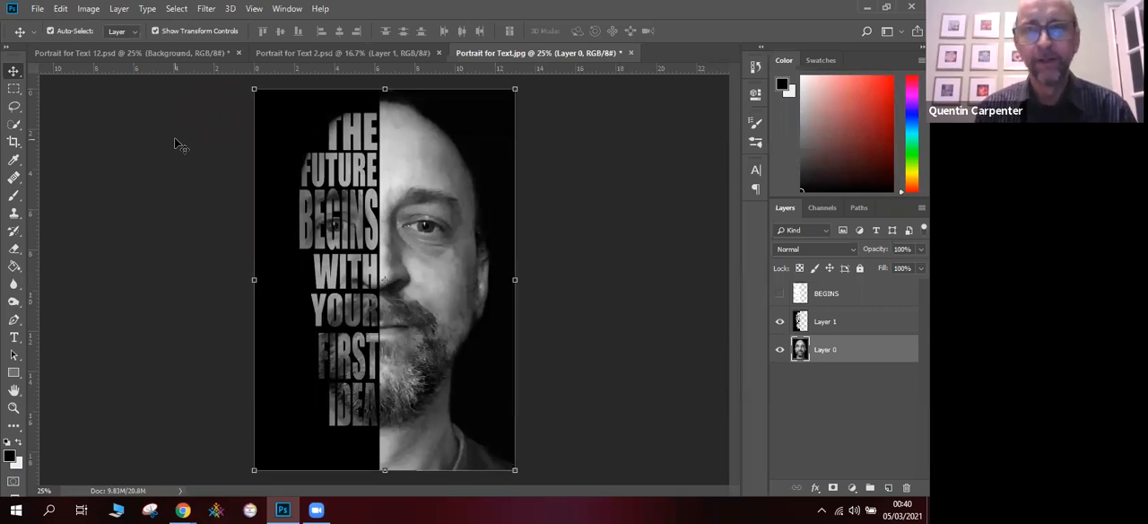
- Create a new layer above the BEGINS layer and fill it with black using the Paint Bucket
click(888, 488)
click(852, 331)
click(851, 342)
drag(841, 360, 842, 289)
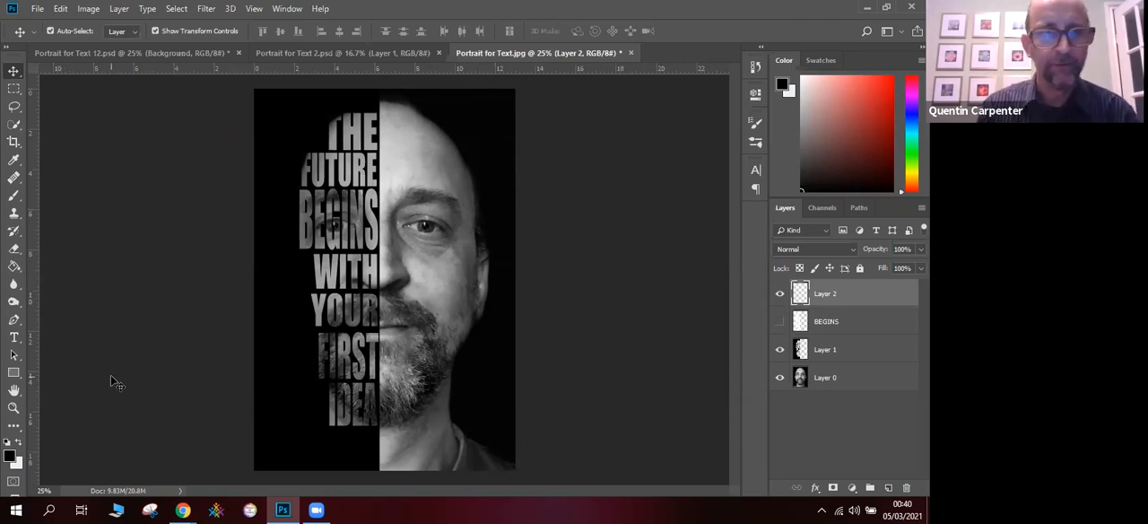
click(15, 266)
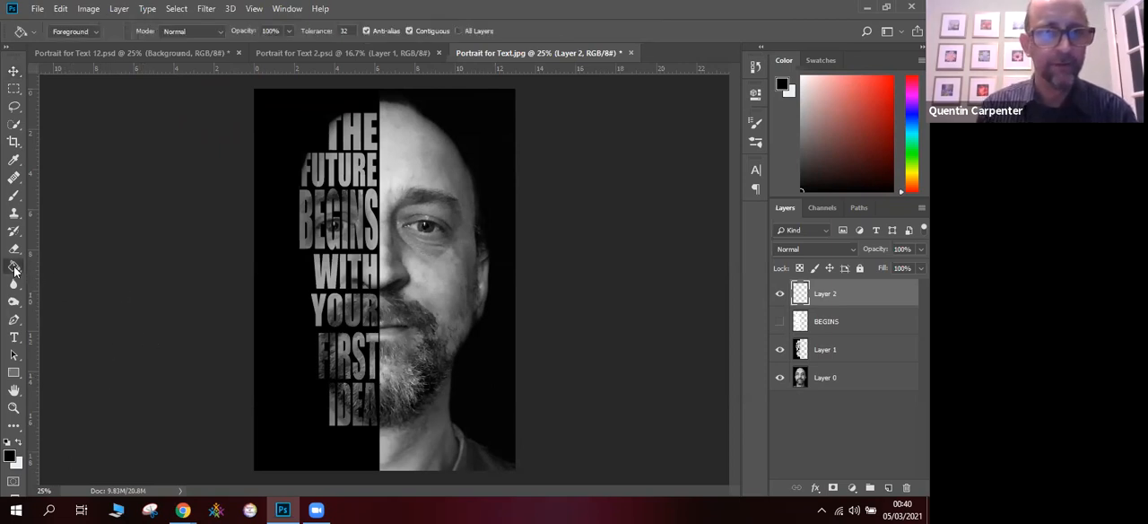
click(381, 266)
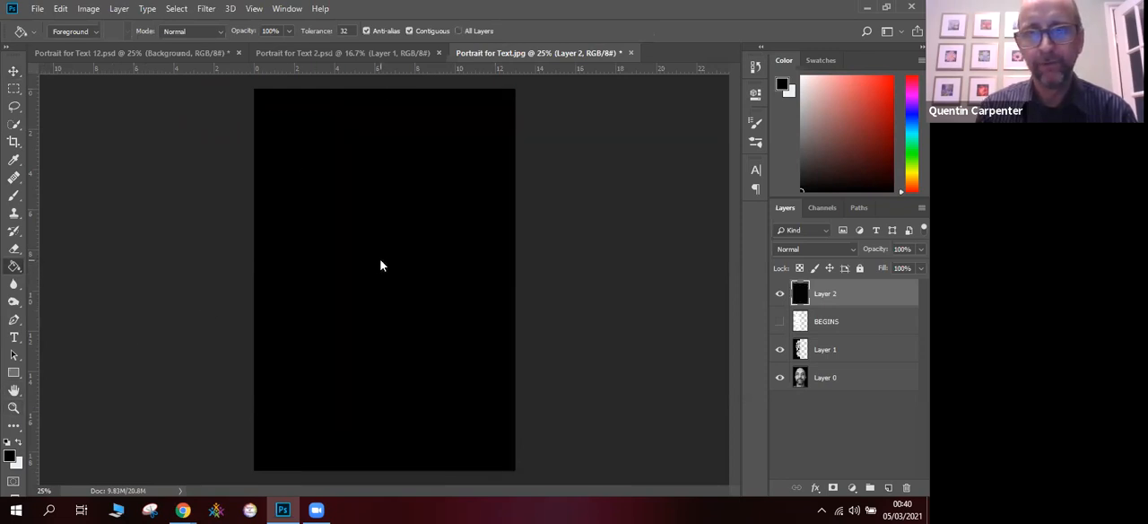
- Erase the centre of the black top layer over the face with a 2000 px Soft Round eraser at 0% hardness, leaving a dark vignette
click(14, 250)
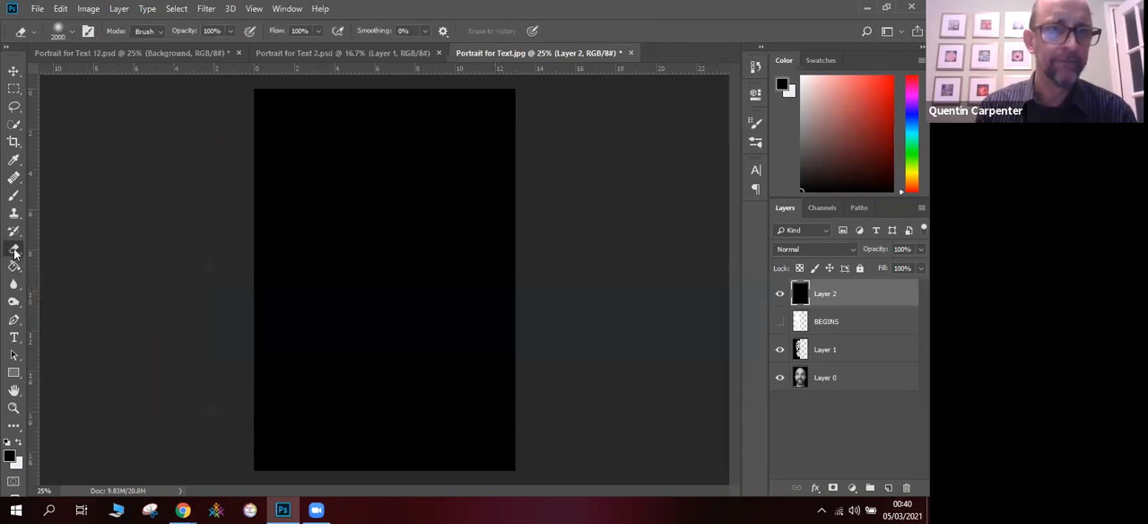
click(72, 34)
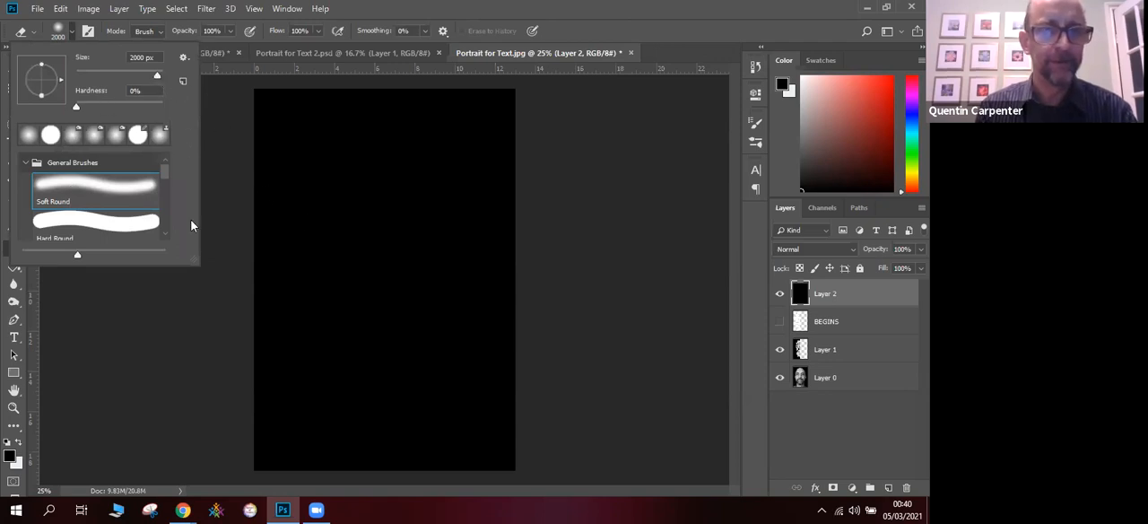
click(386, 290)
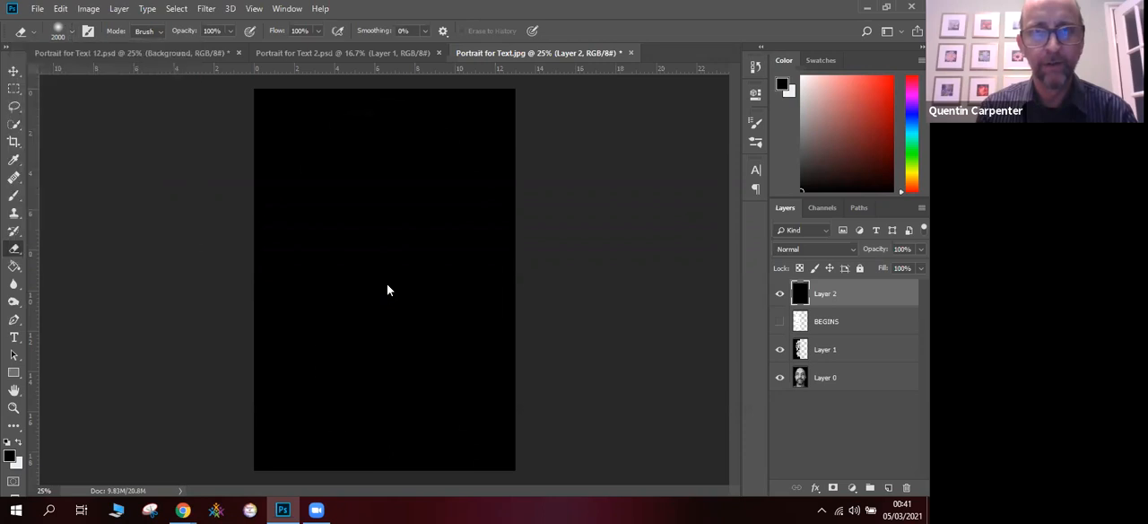
click(387, 290)
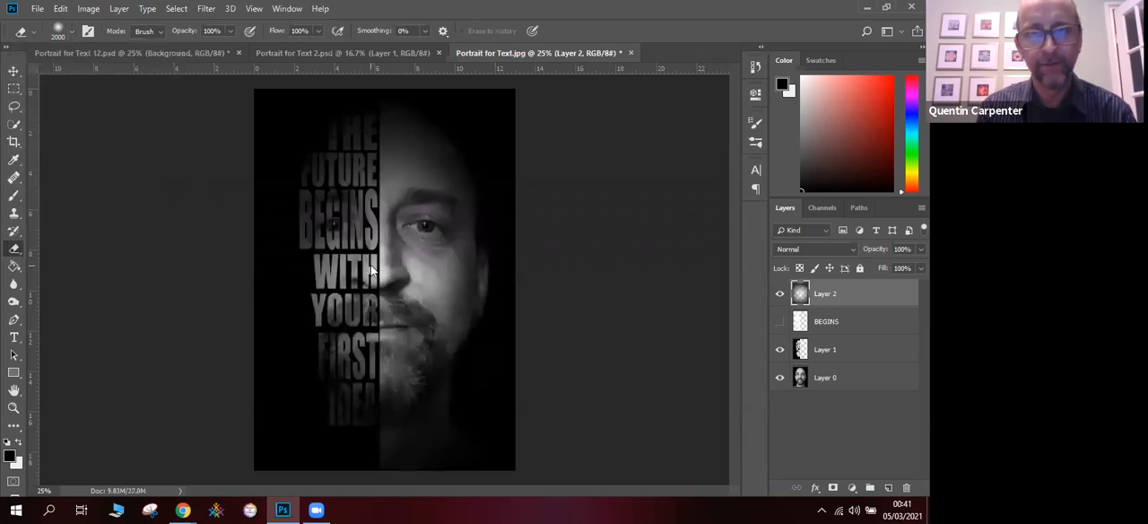
click(368, 271)
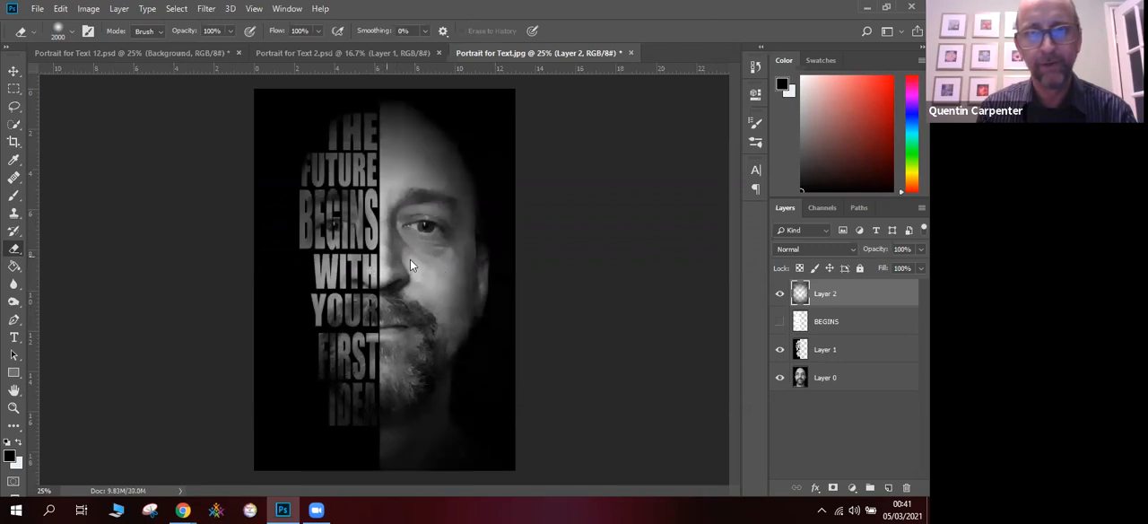
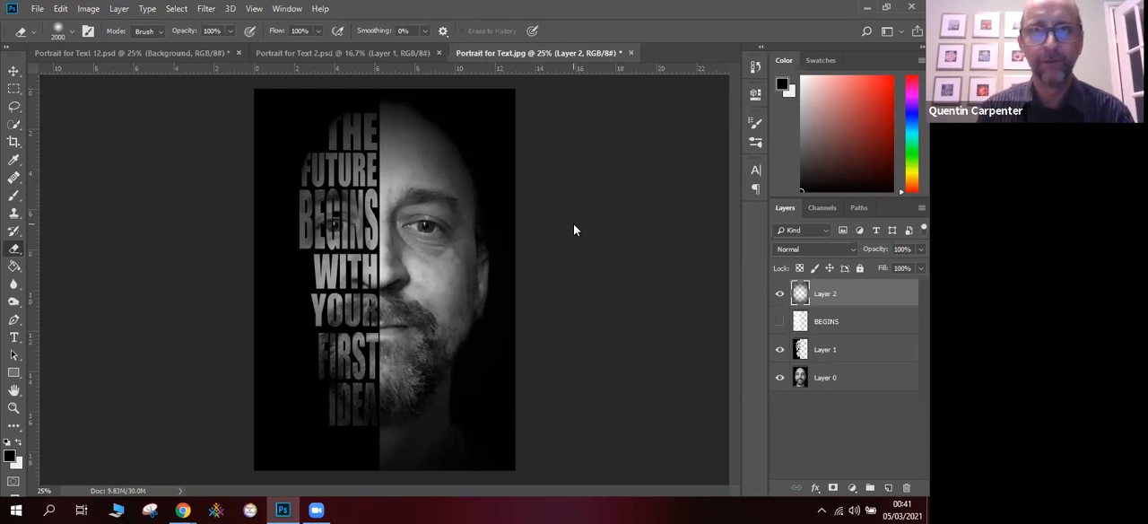
- Switch to Photopea, bring up the Portrait for Text document and arrange the reduced browser window beside Photoshop
click(886, 7)
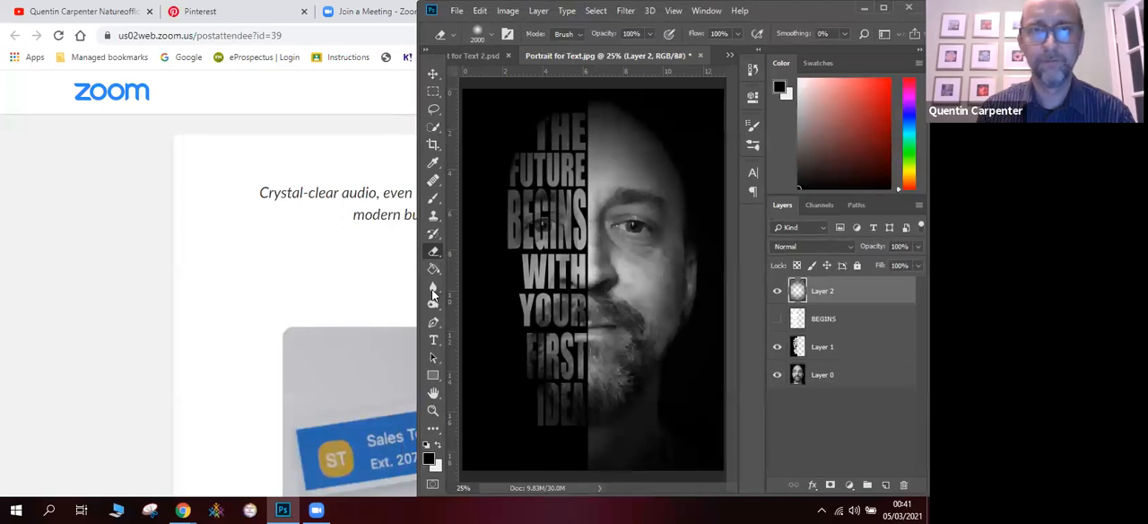
mouse_move(182, 509)
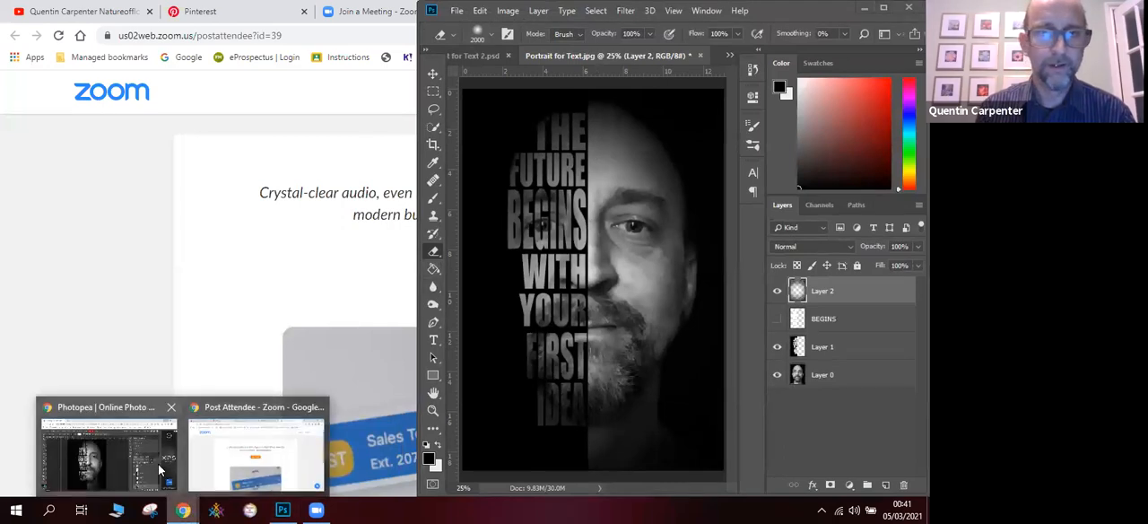
click(158, 463)
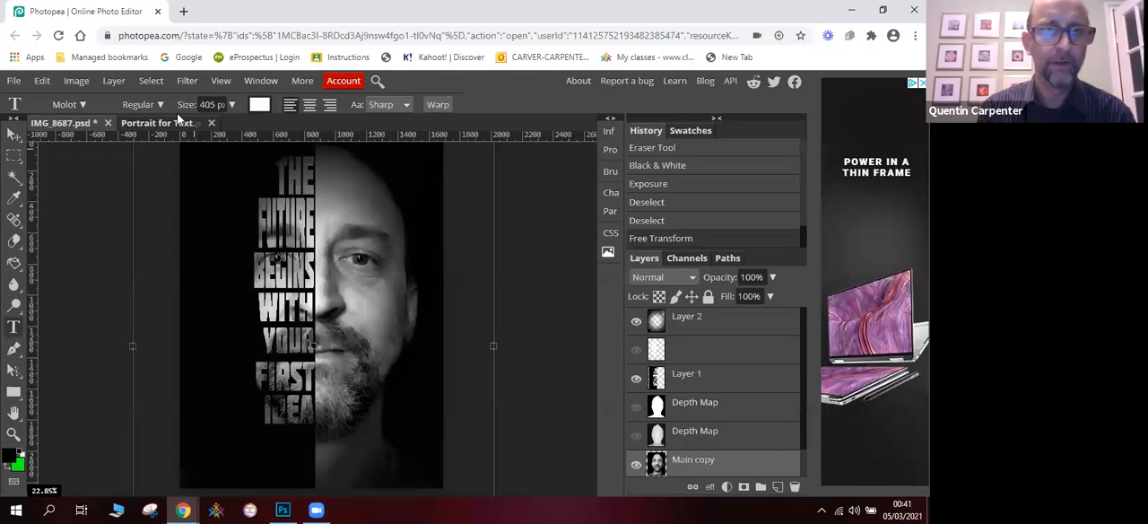
click(170, 122)
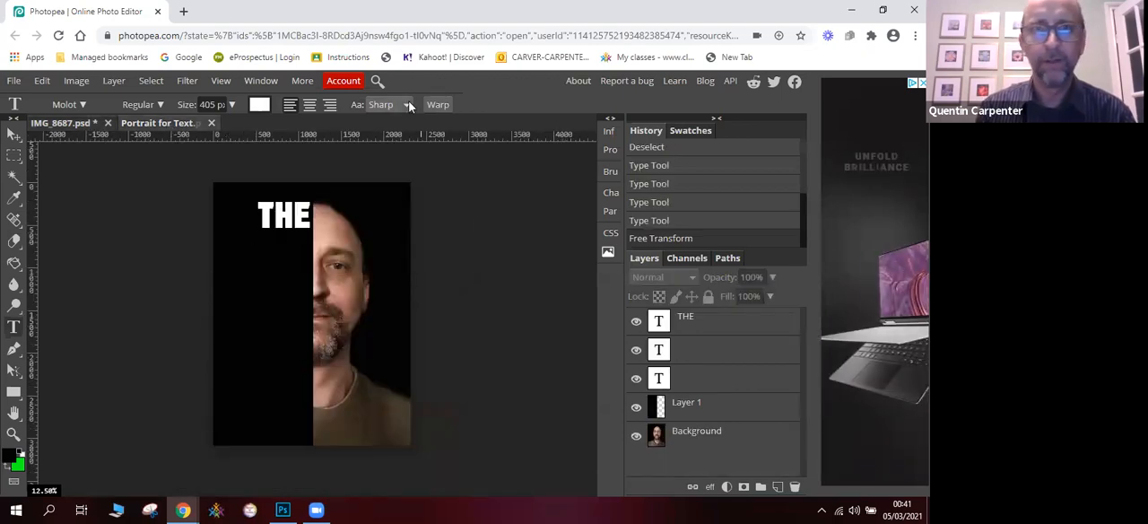
click(882, 10)
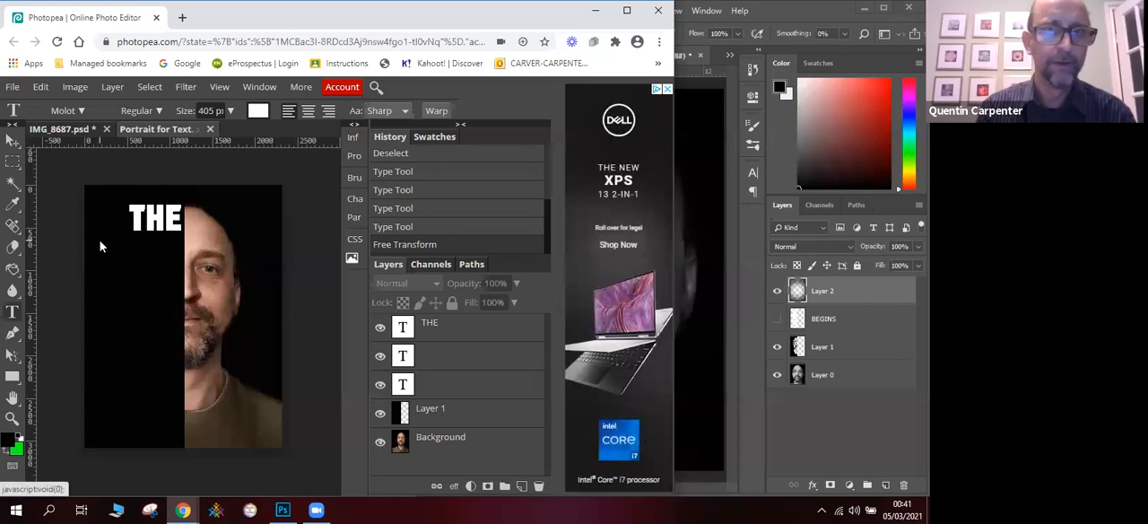
click(690, 215)
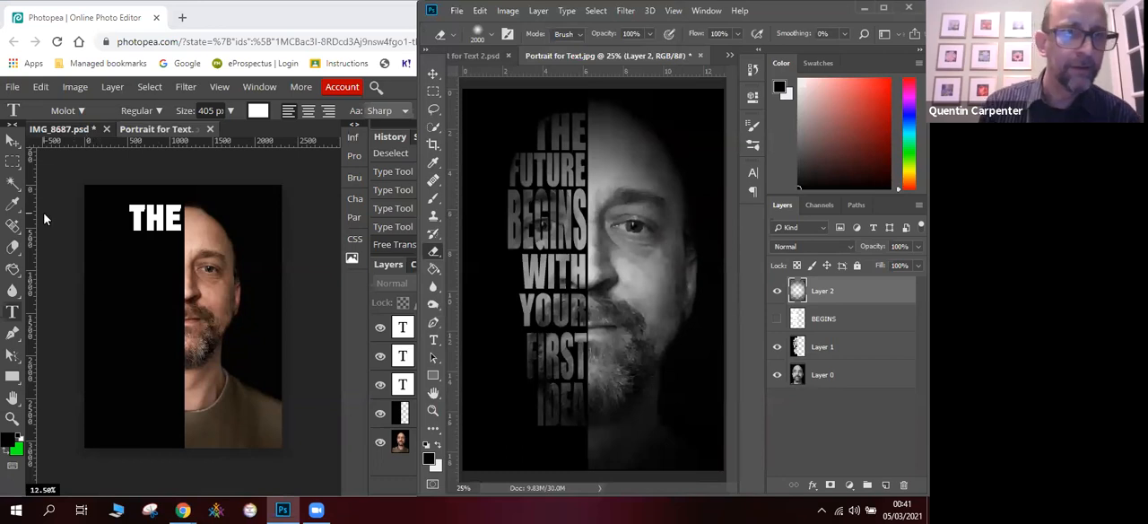
- Try to copy Layer 1 from IMG_8687.psd into the Portrait for Text document, allowing clipboard access
click(58, 130)
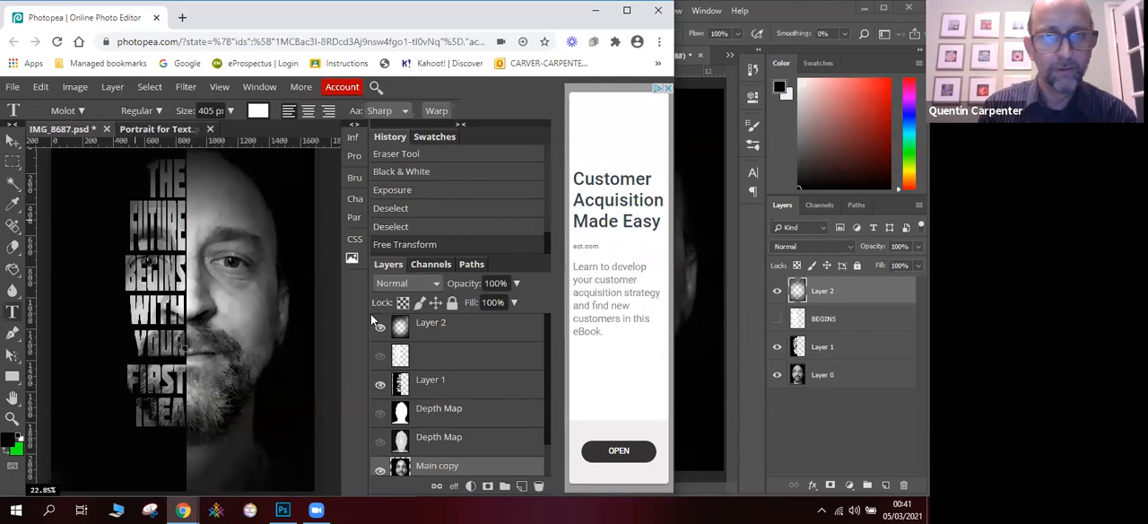
click(429, 384)
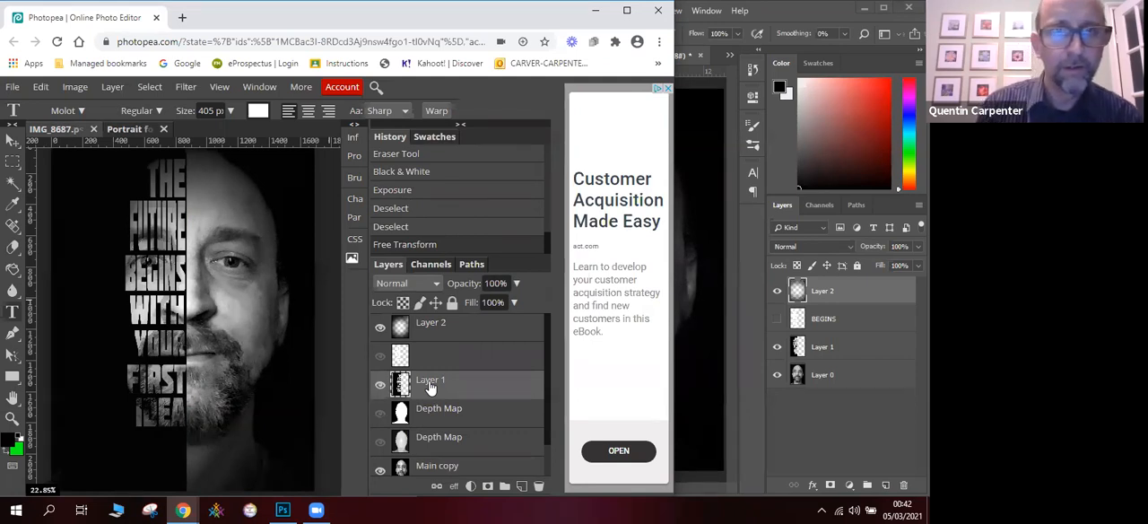
click(42, 89)
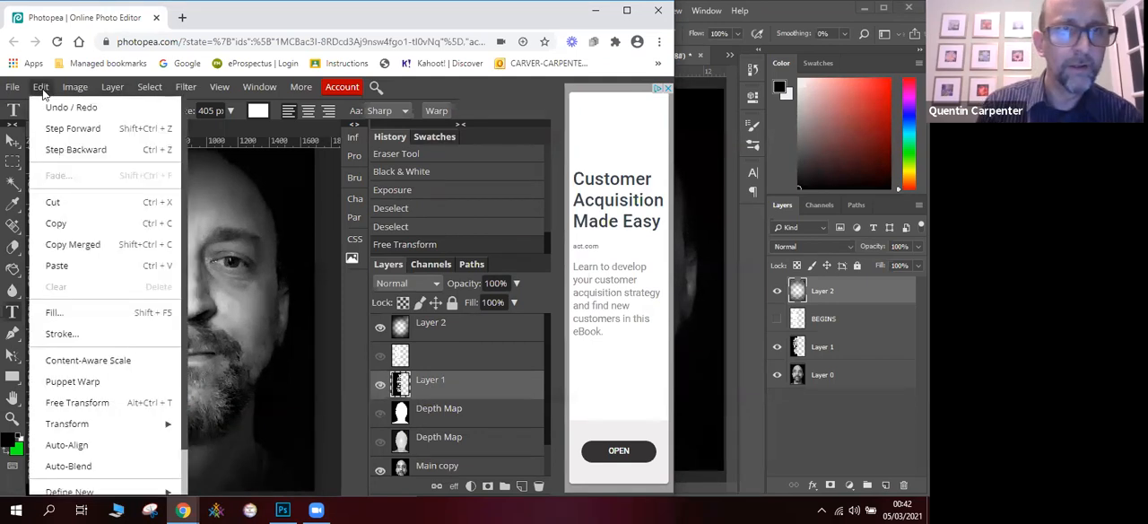
click(87, 231)
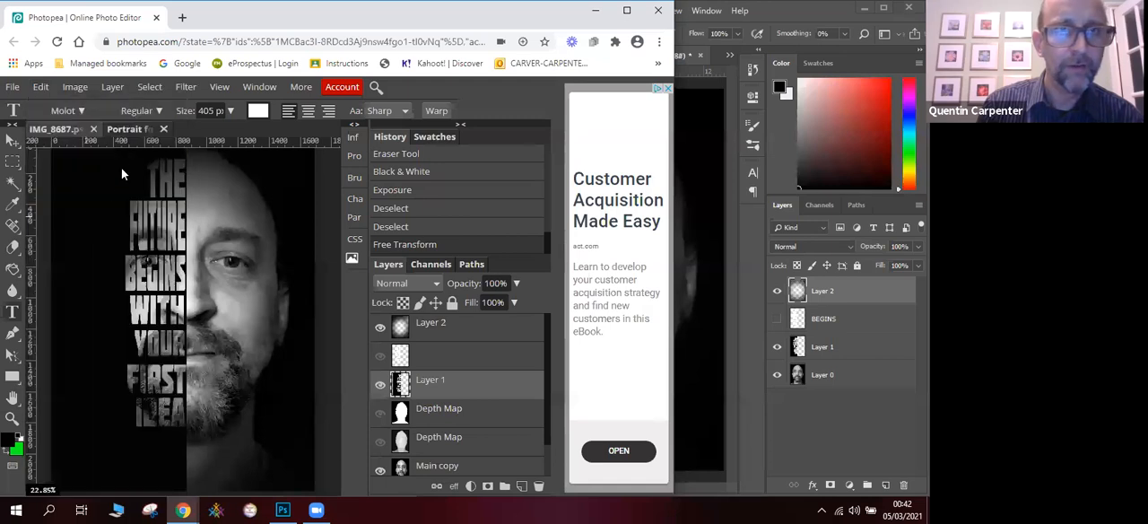
click(126, 127)
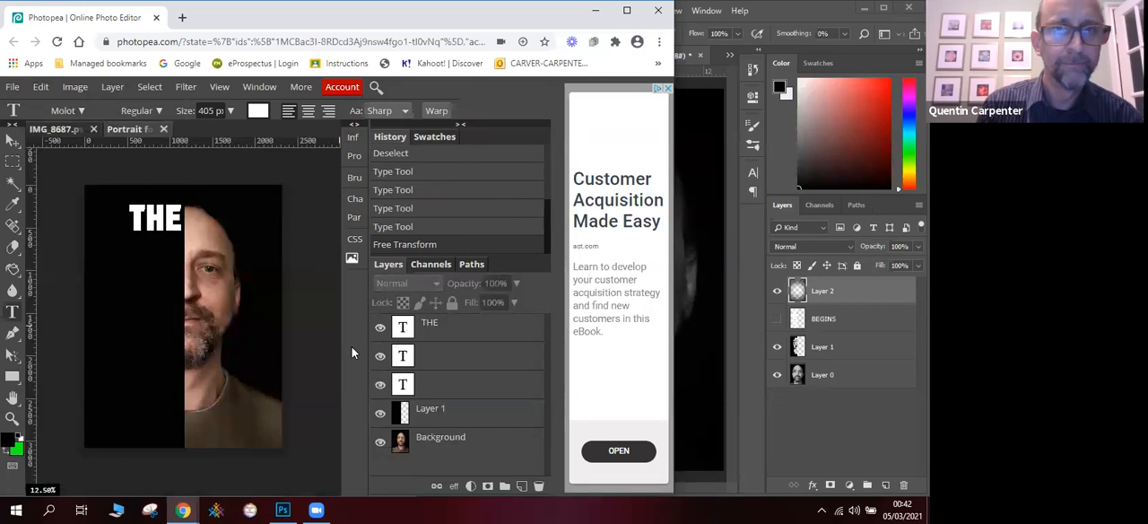
key(ctrl+v)
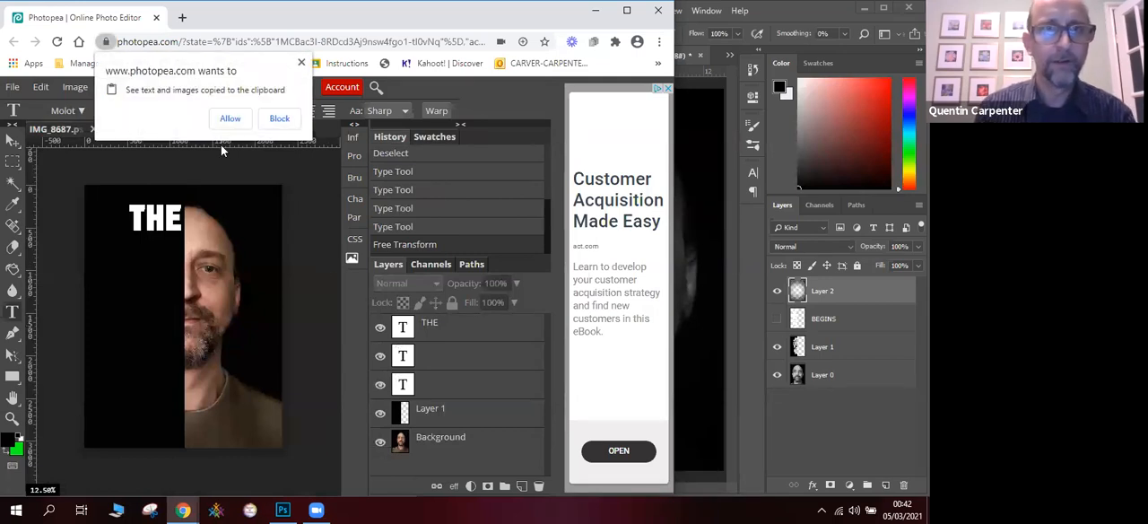
click(229, 119)
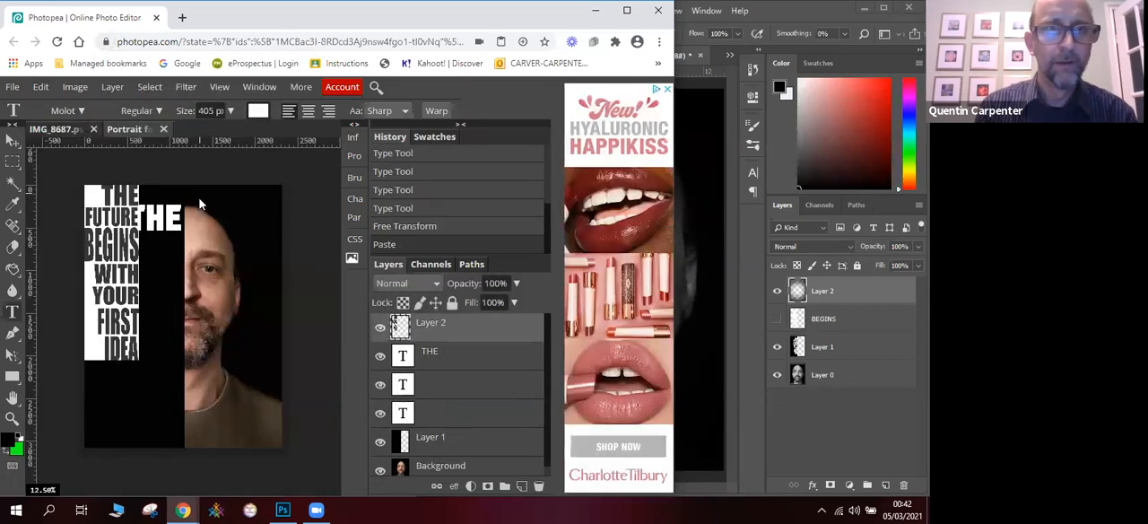
- Move the pasted text block over the black half at X 809 px, Y 1253 px, and hide the THE text layer
click(13, 140)
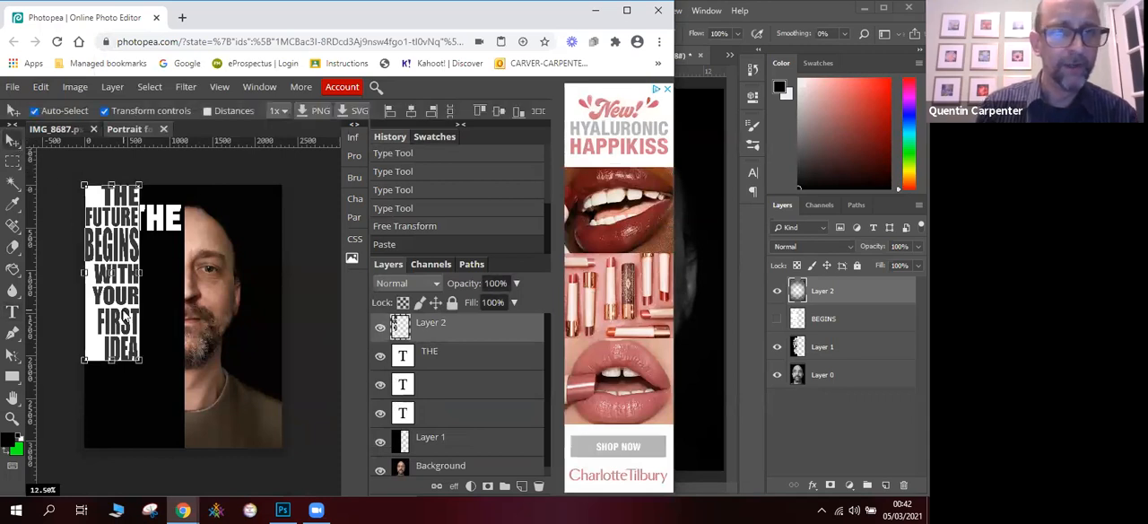
drag(94, 316, 133, 349)
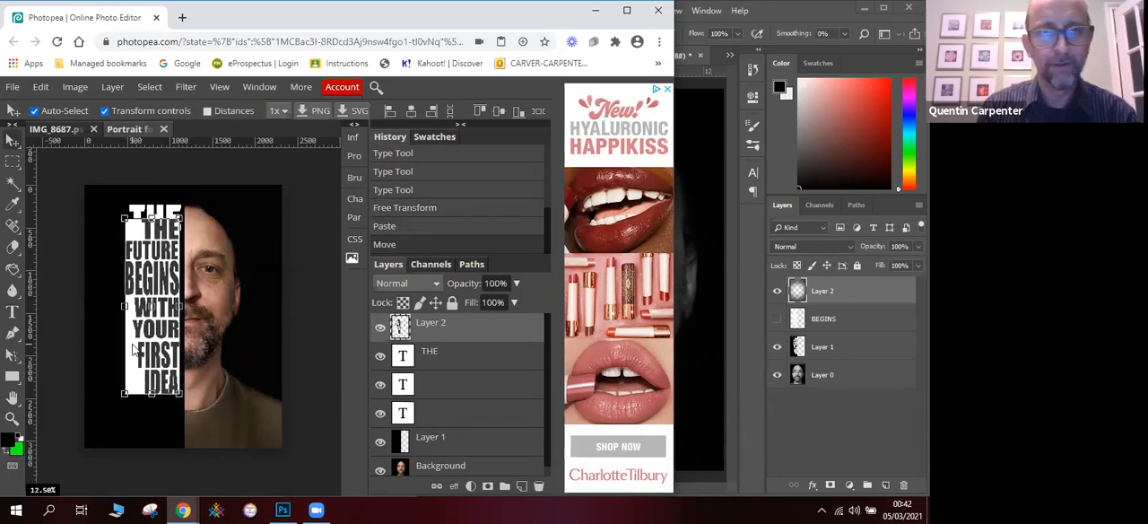
click(379, 356)
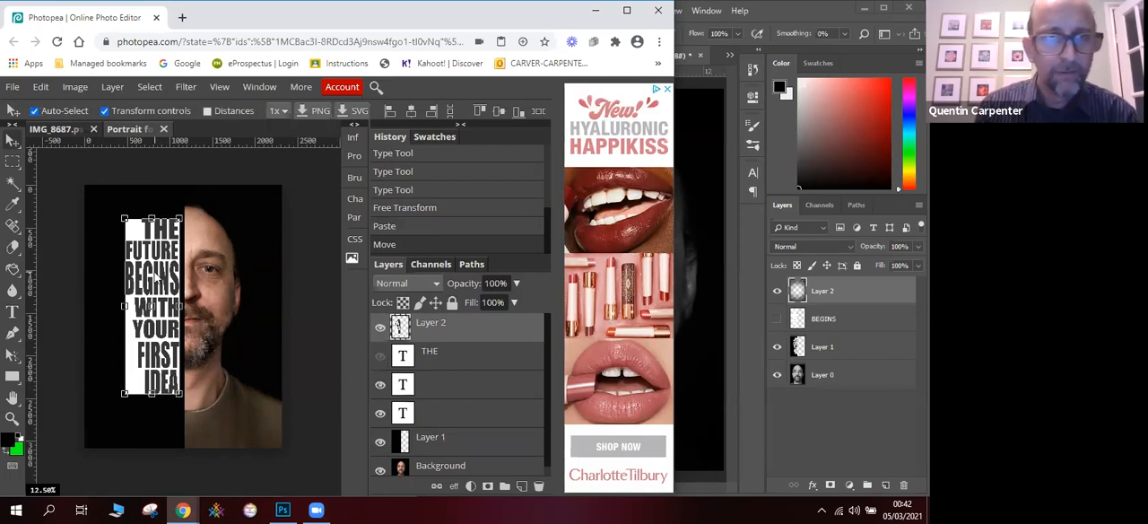
key(ctrl+t)
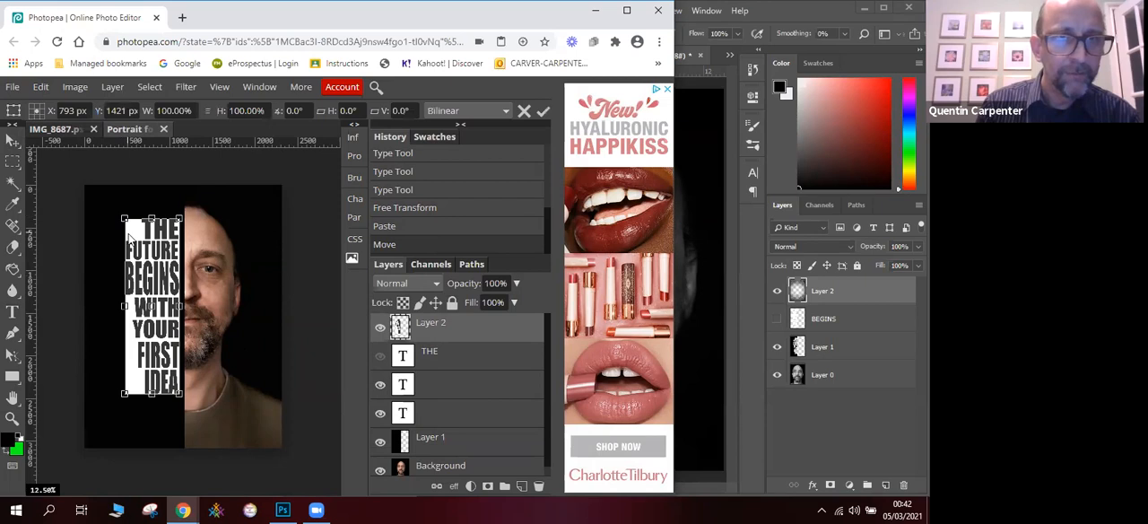
drag(137, 230, 139, 218)
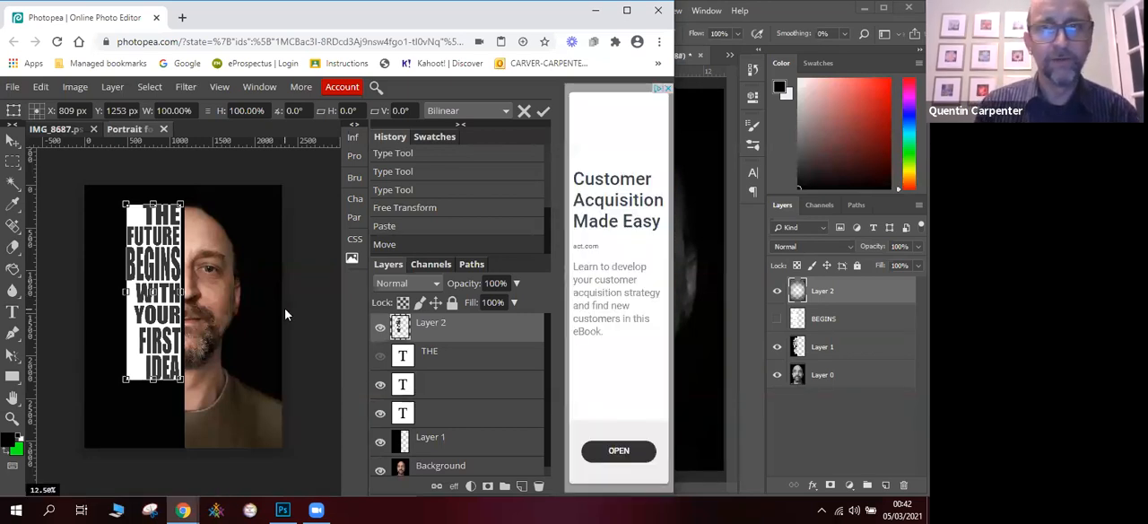
click(64, 130)
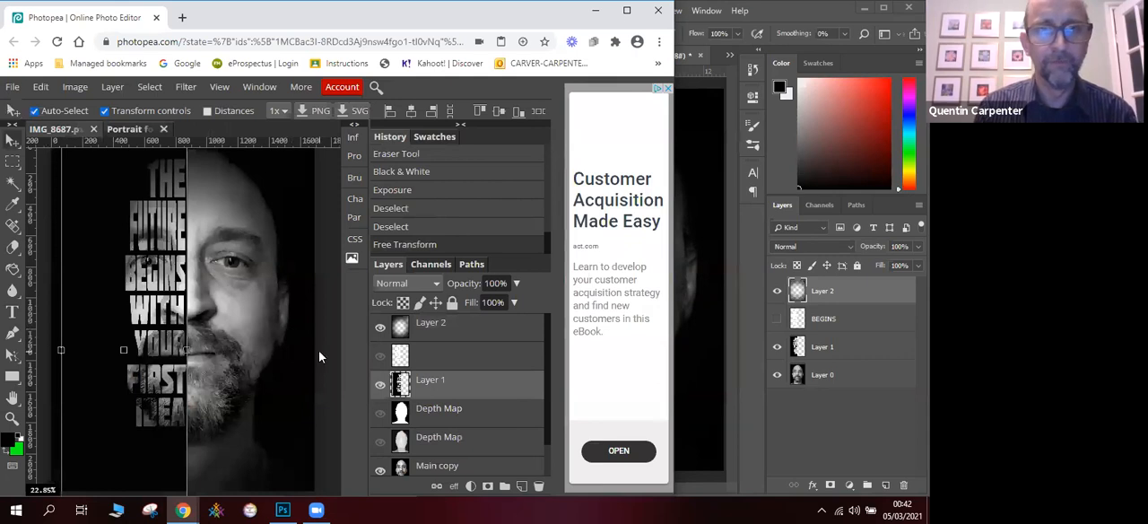
click(42, 87)
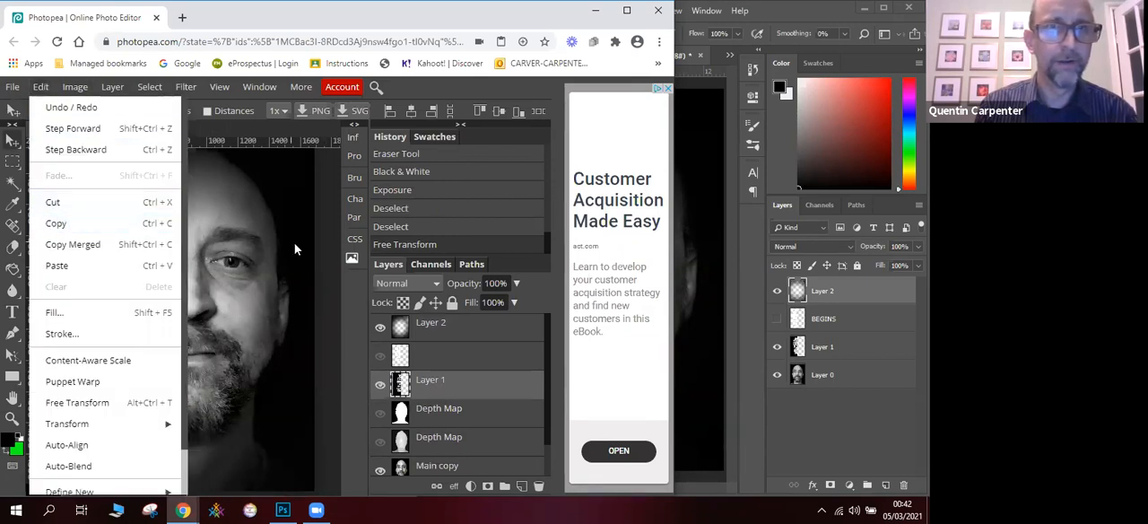
click(246, 126)
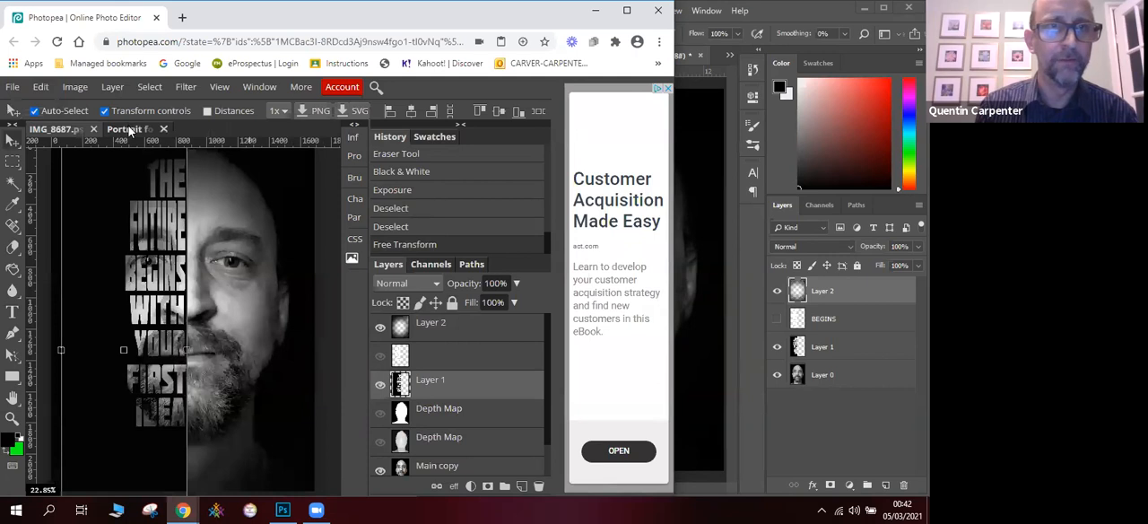
click(133, 129)
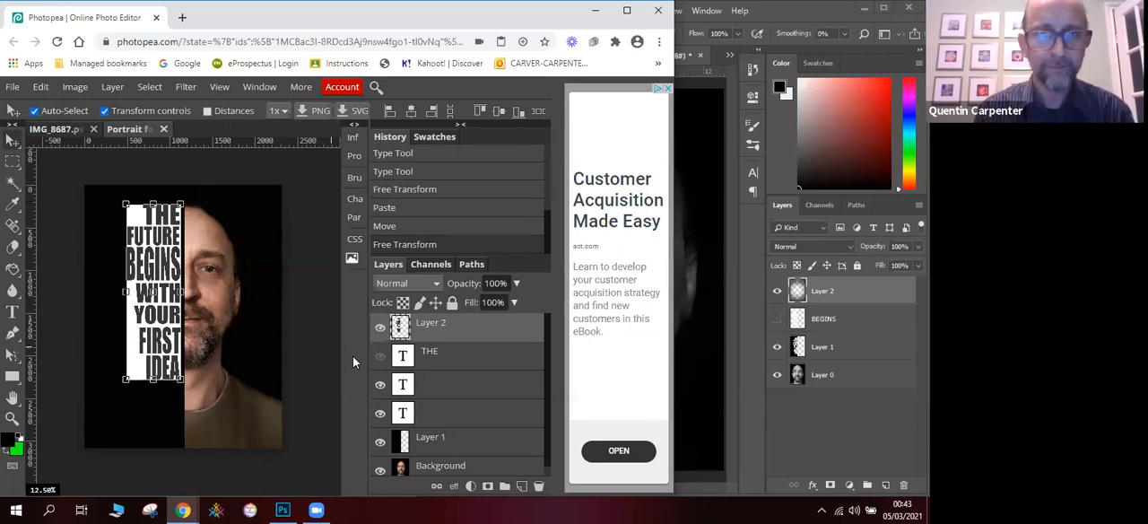
- Hide the two unnamed text layers below THE and maximise the Photopea window
click(380, 384)
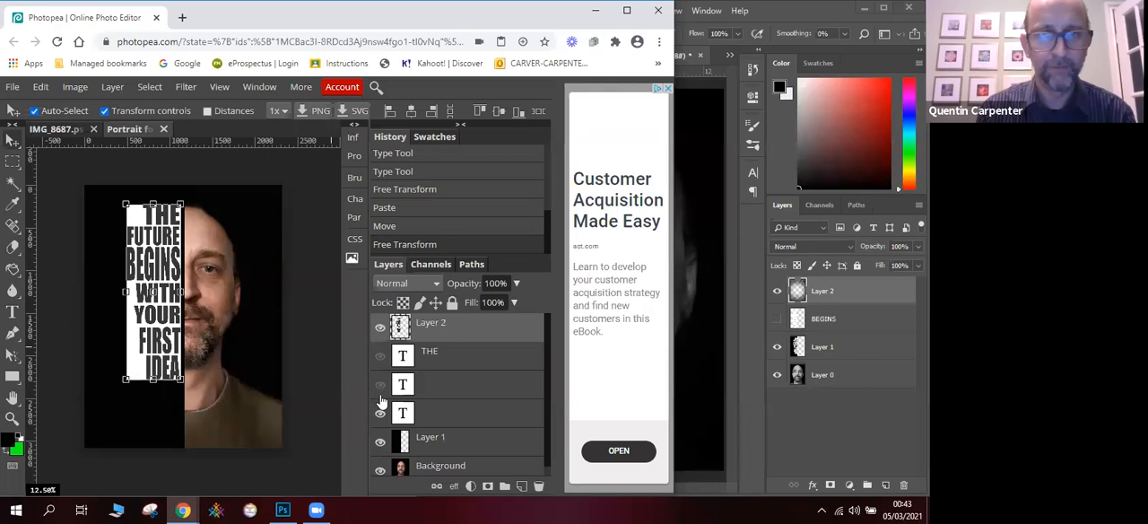
click(380, 412)
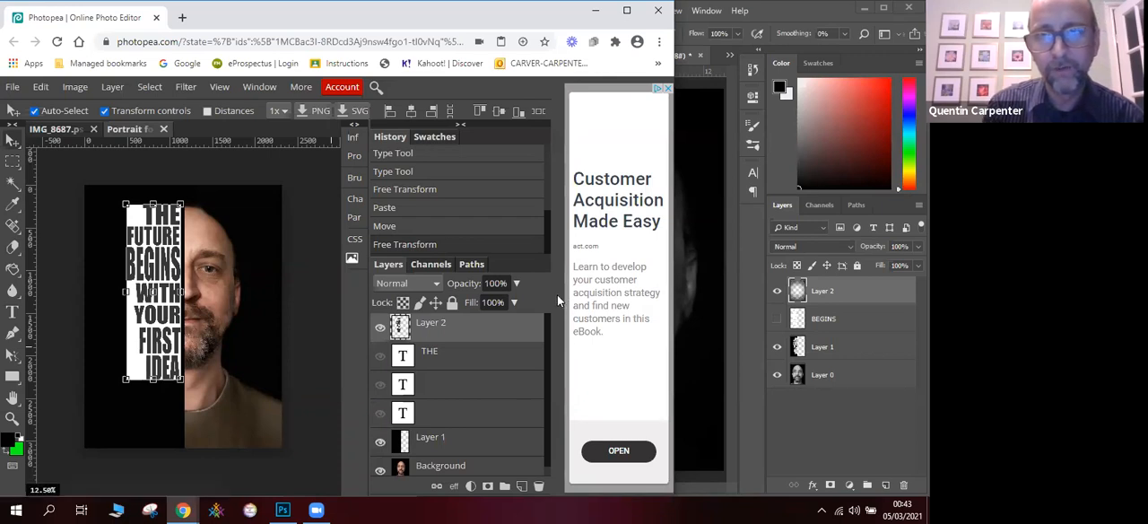
click(625, 10)
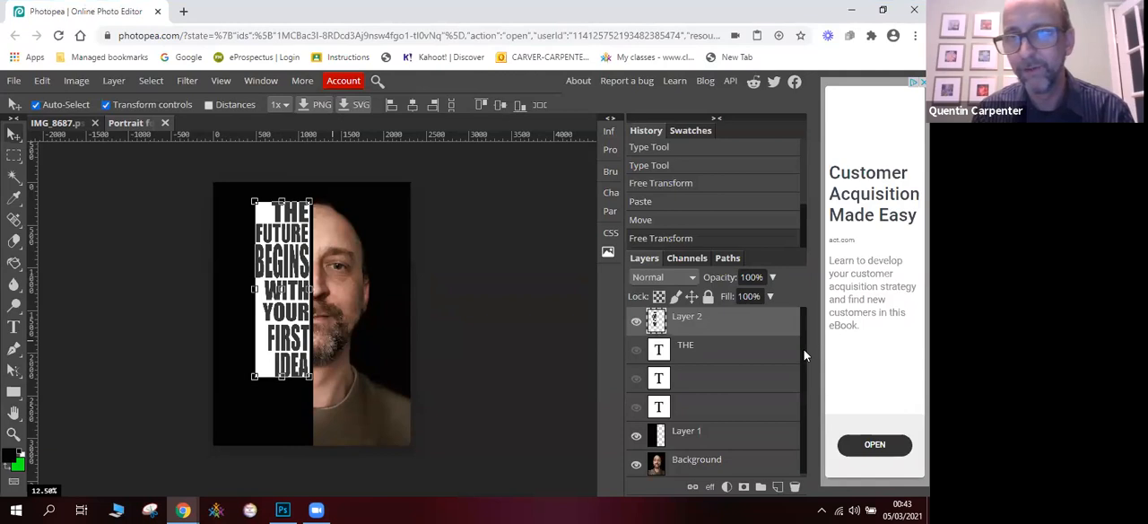
- Hide Layer 1 and the Background to isolate the pasted text block
drag(803, 349, 804, 351)
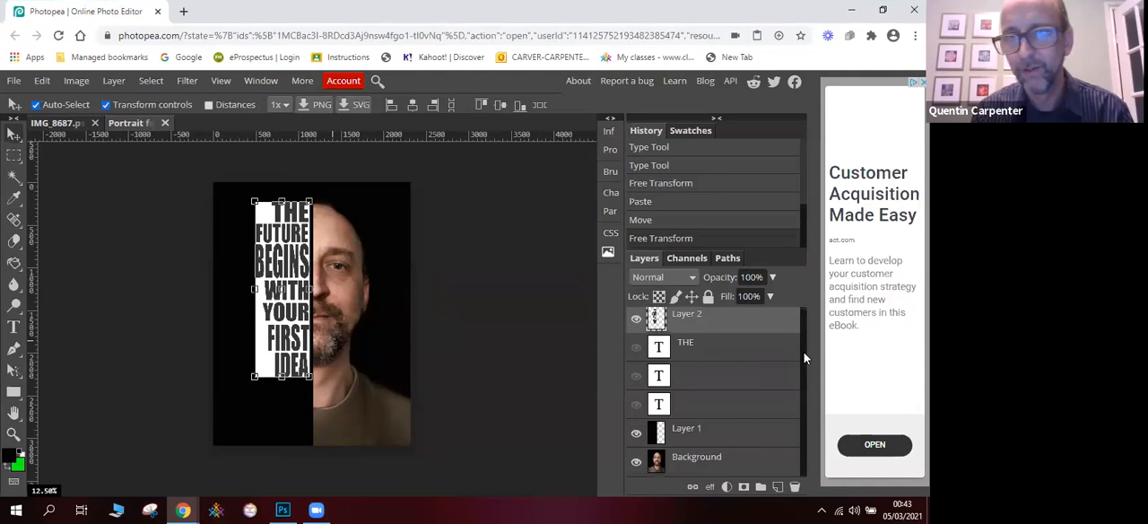
click(636, 434)
click(636, 460)
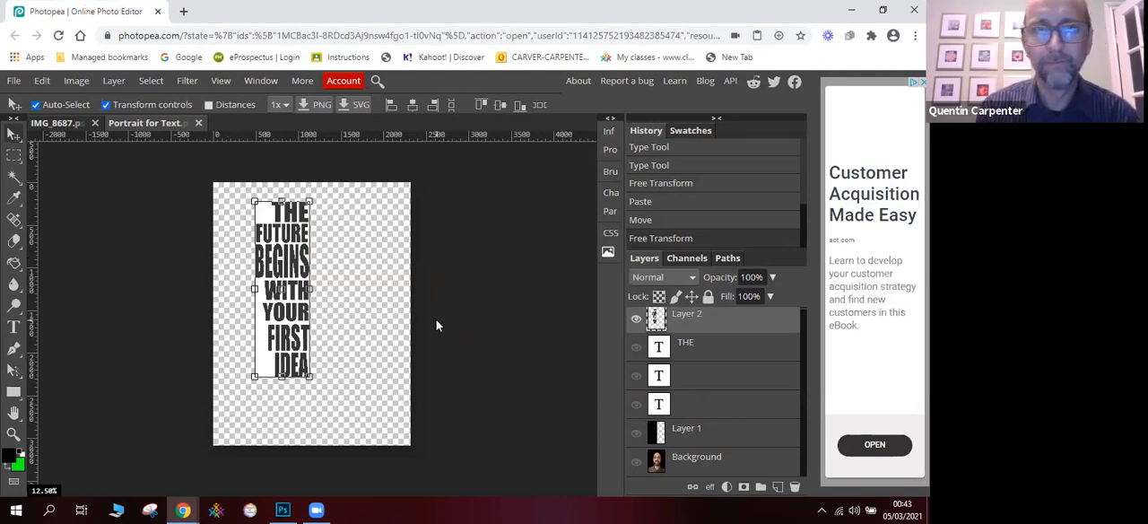
click(153, 81)
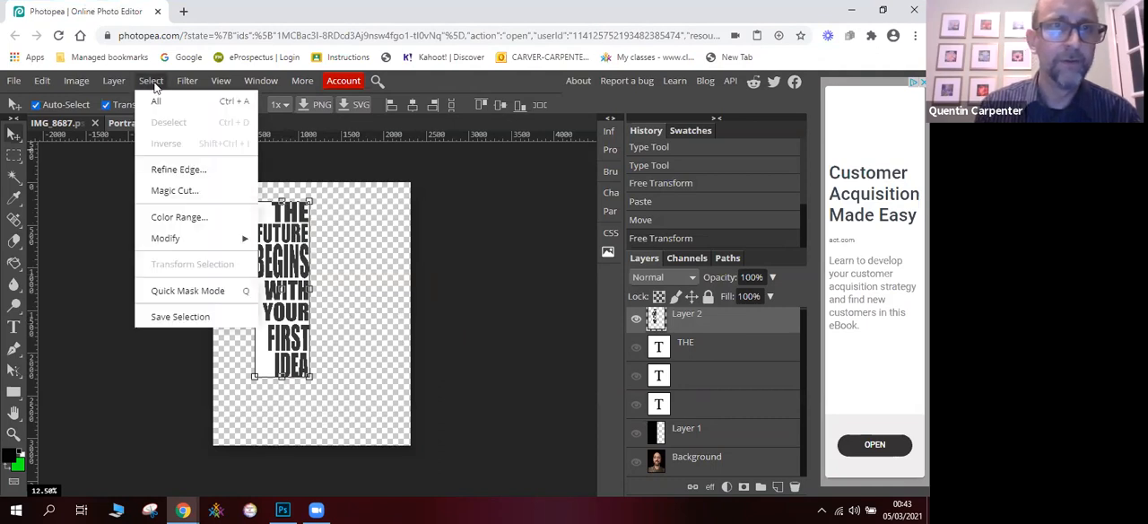
click(195, 217)
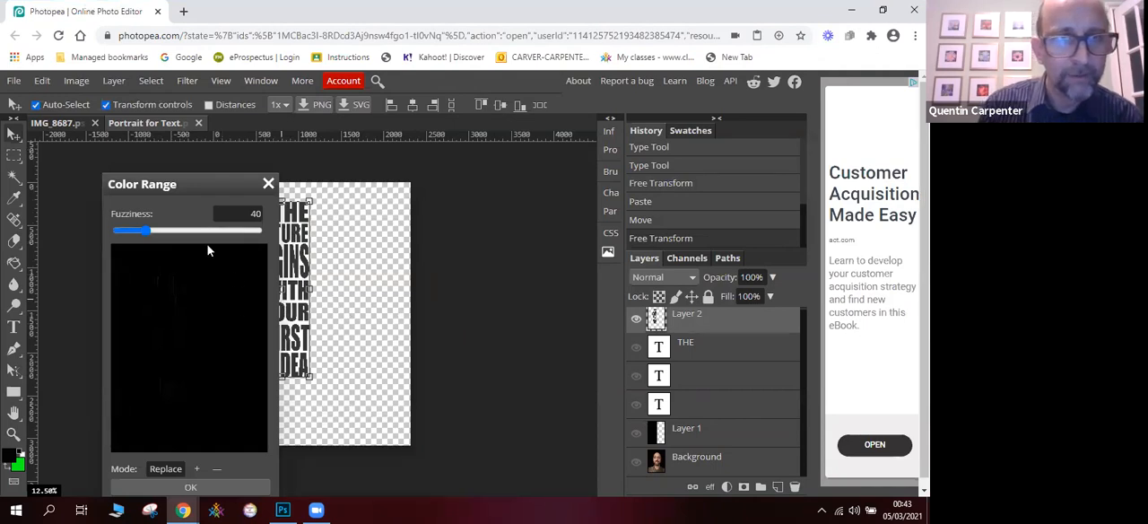
drag(131, 235, 127, 231)
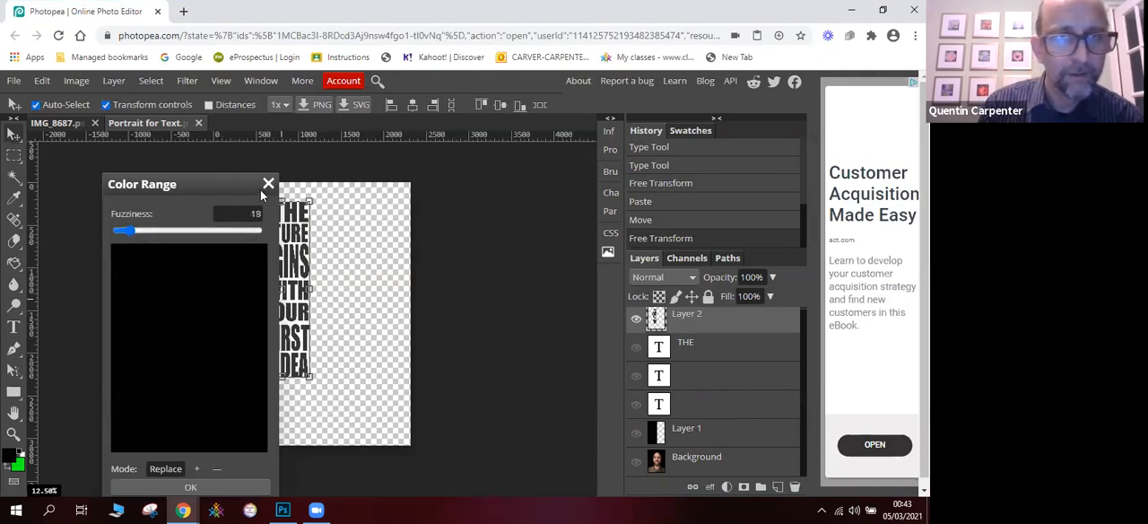
click(268, 186)
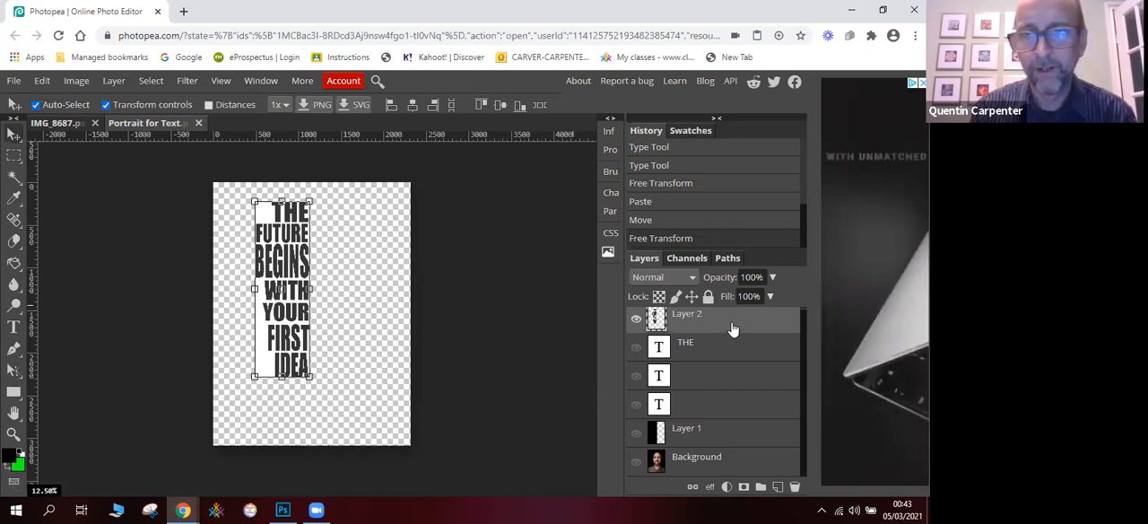
- Delete the pasted text block layer, show Layer 1, Background and THE again, and return to the Type tool
drag(730, 330, 795, 486)
click(636, 406)
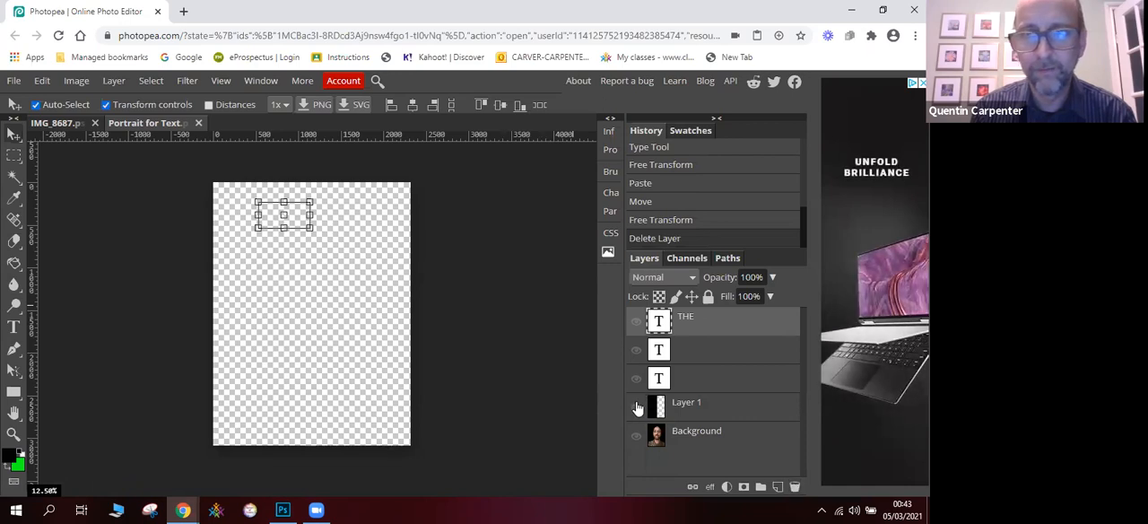
click(636, 436)
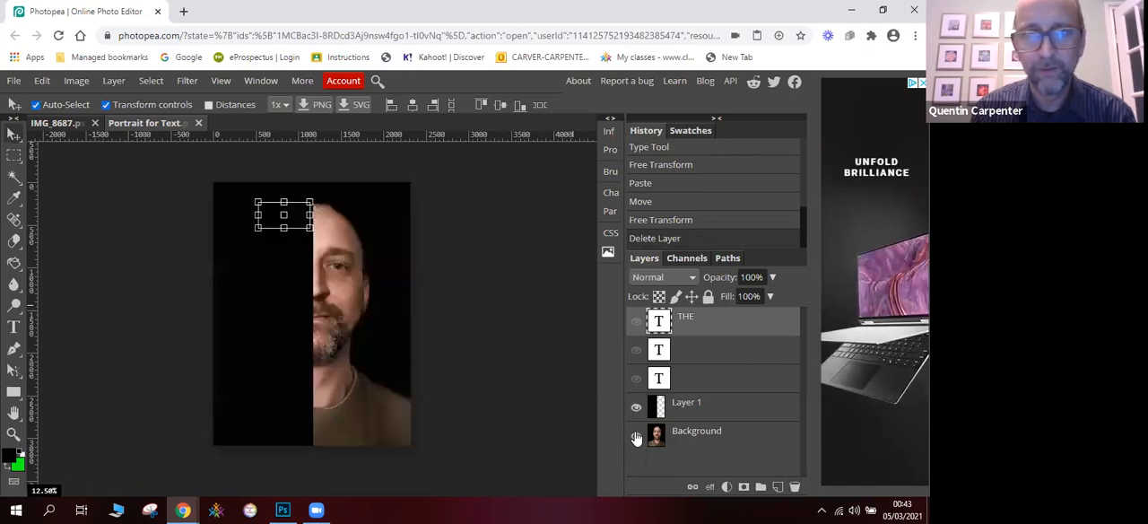
click(636, 321)
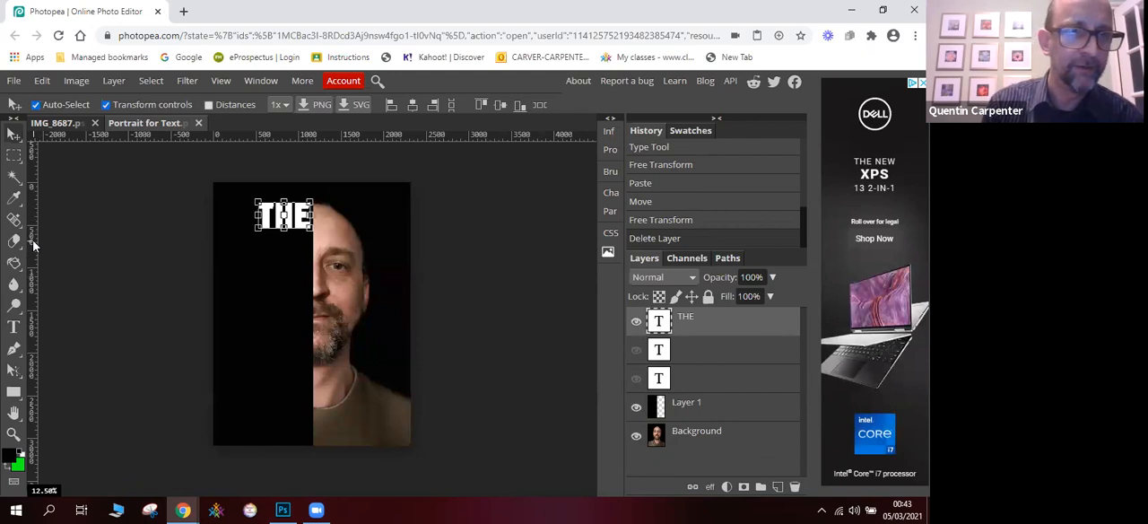
click(14, 326)
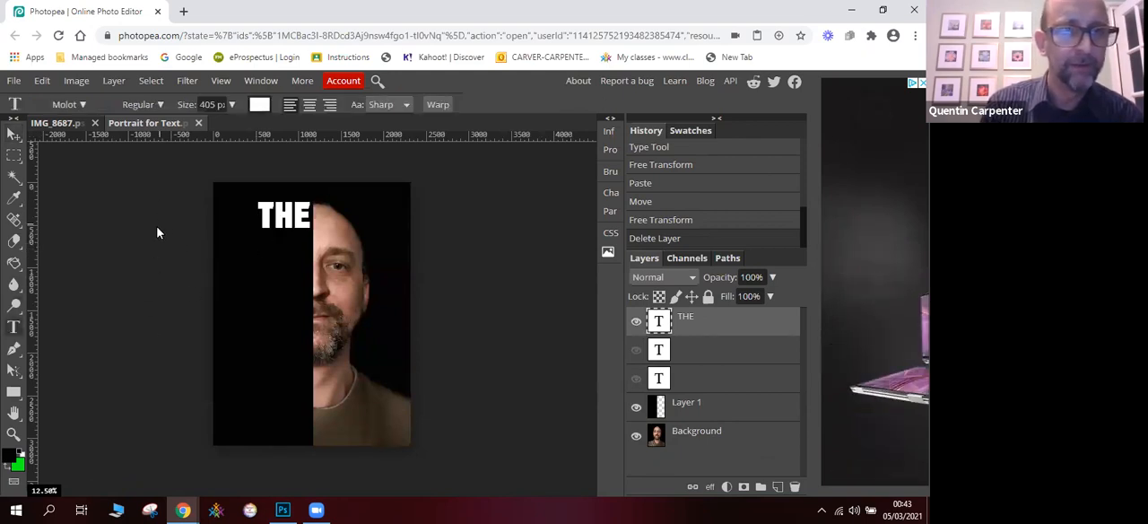
- Add a FUTURE text layer below THE and move it so its first letters sit over the black half
click(274, 258)
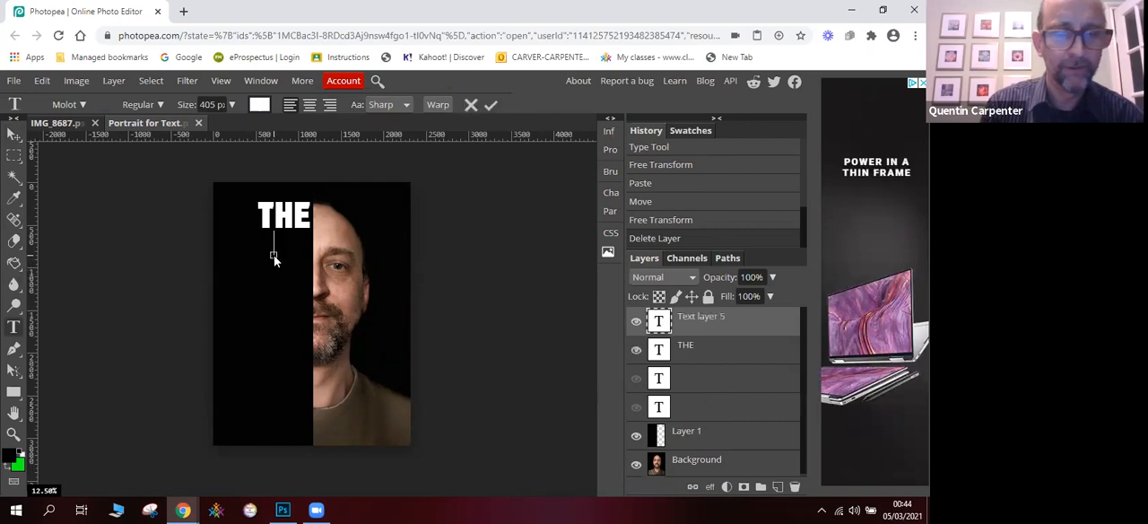
text(FU)
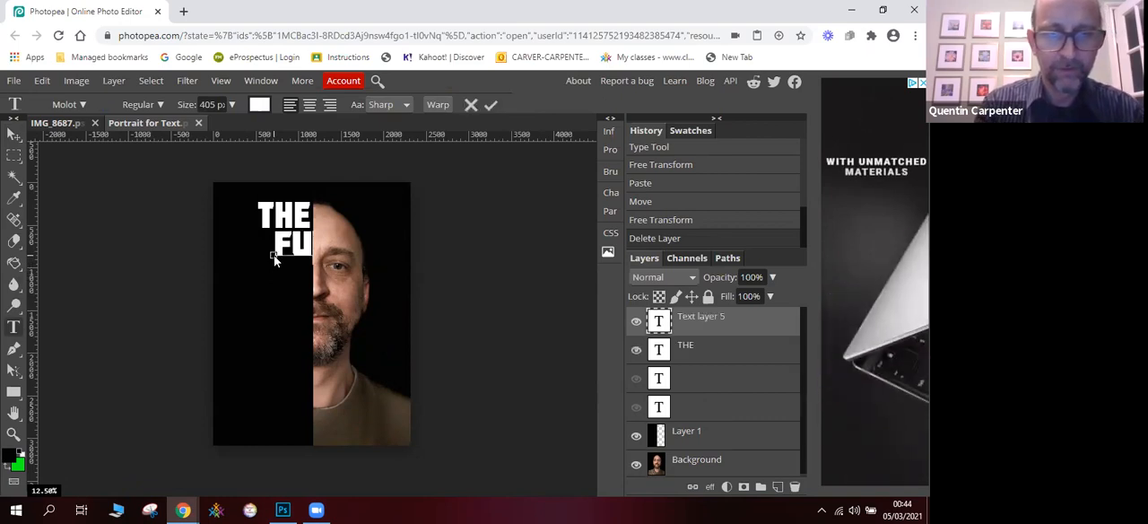
text(TURE)
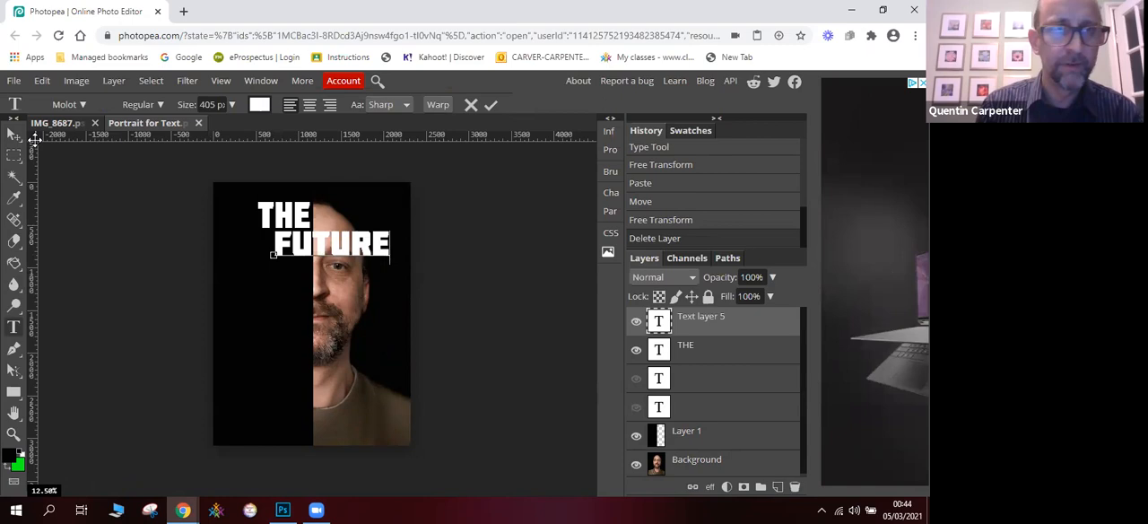
click(14, 133)
drag(295, 253, 240, 254)
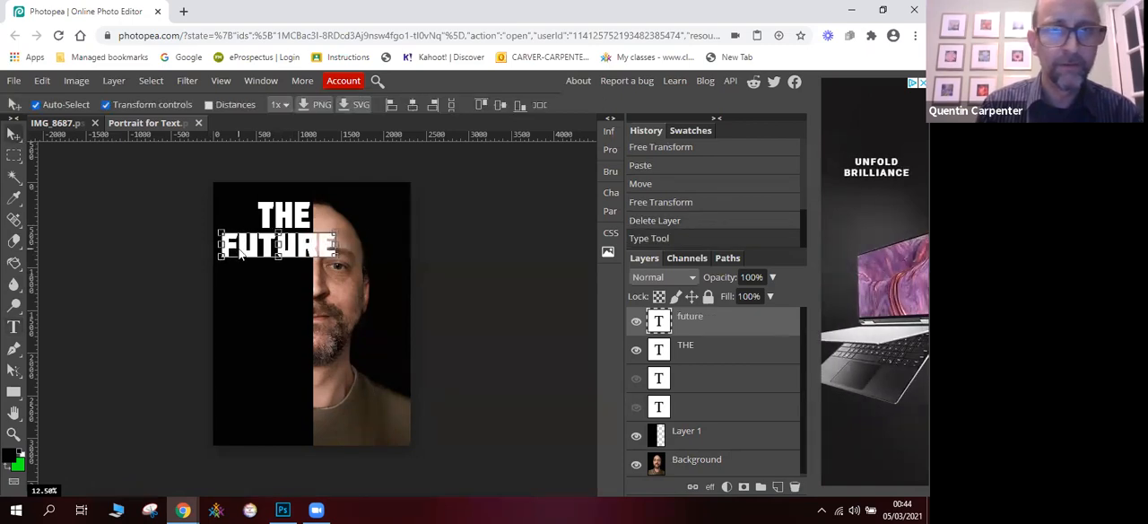
- Add a BEGINS text layer and move it directly beneath FUTURE, with the ends of both words aligned
click(265, 287)
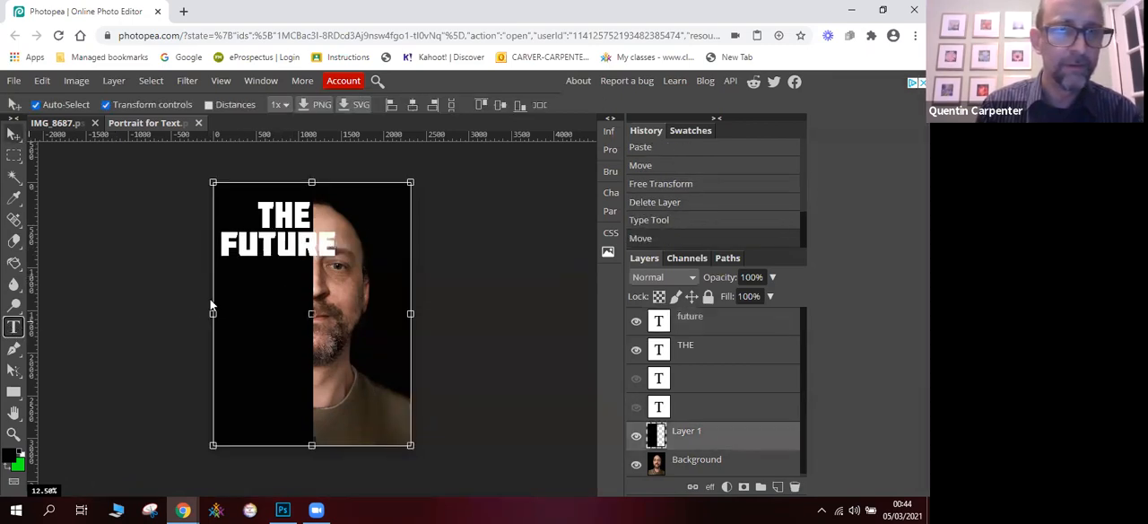
key(t)
click(260, 272)
text(BE)
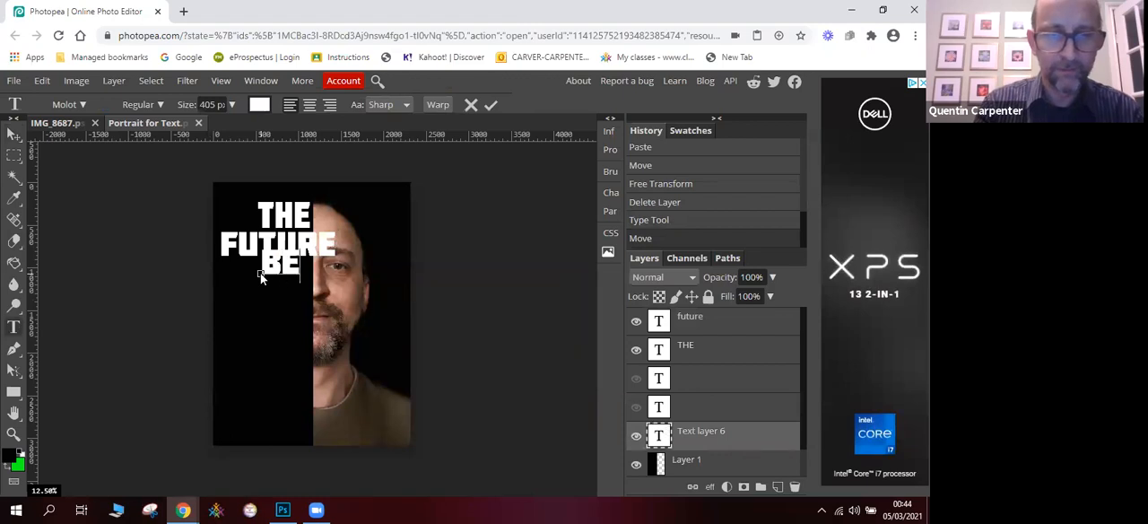
text(GINS)
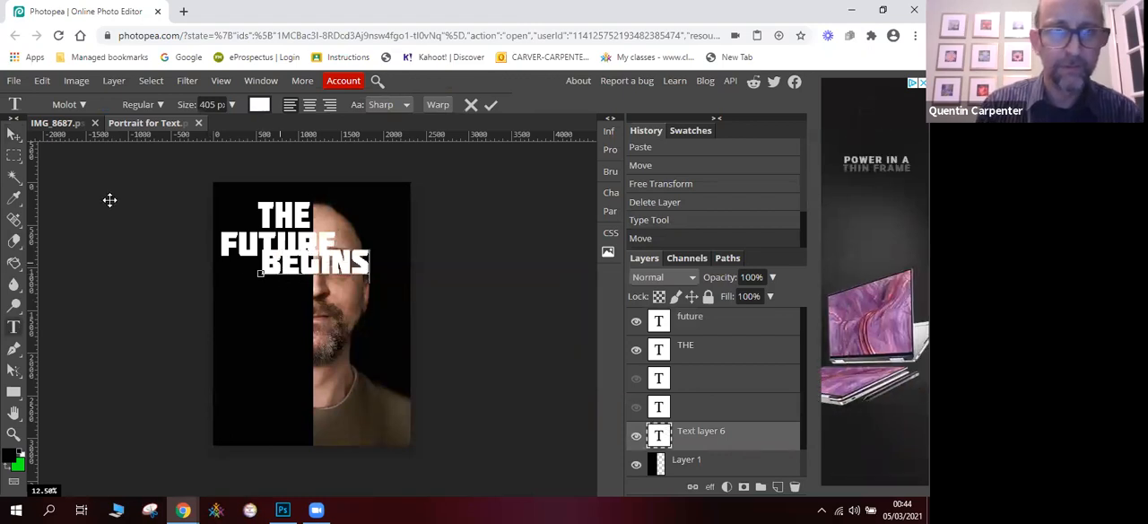
click(14, 133)
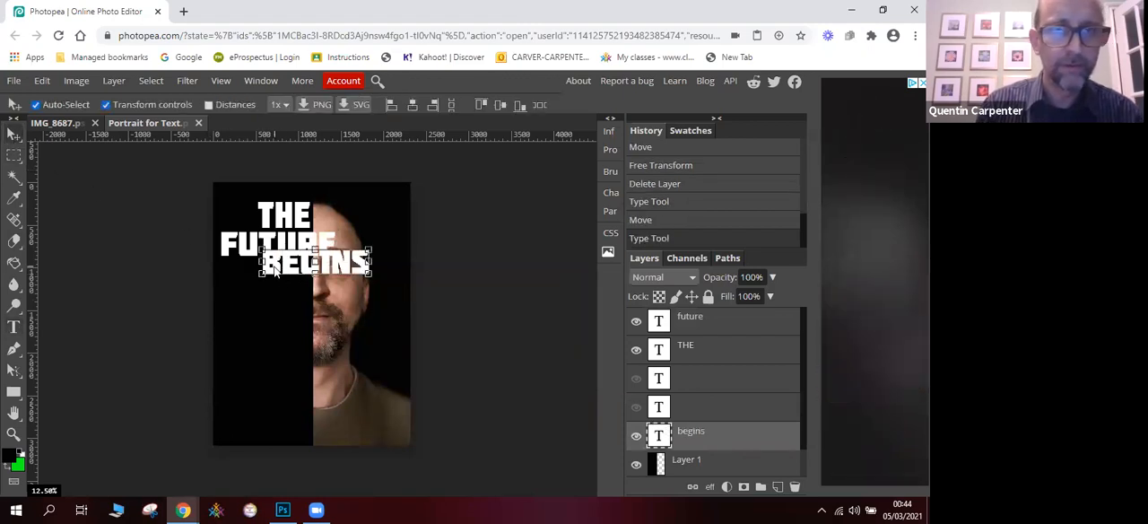
drag(275, 273, 241, 280)
- Add a WITH text layer and move it up close beneath BEGINS
click(247, 311)
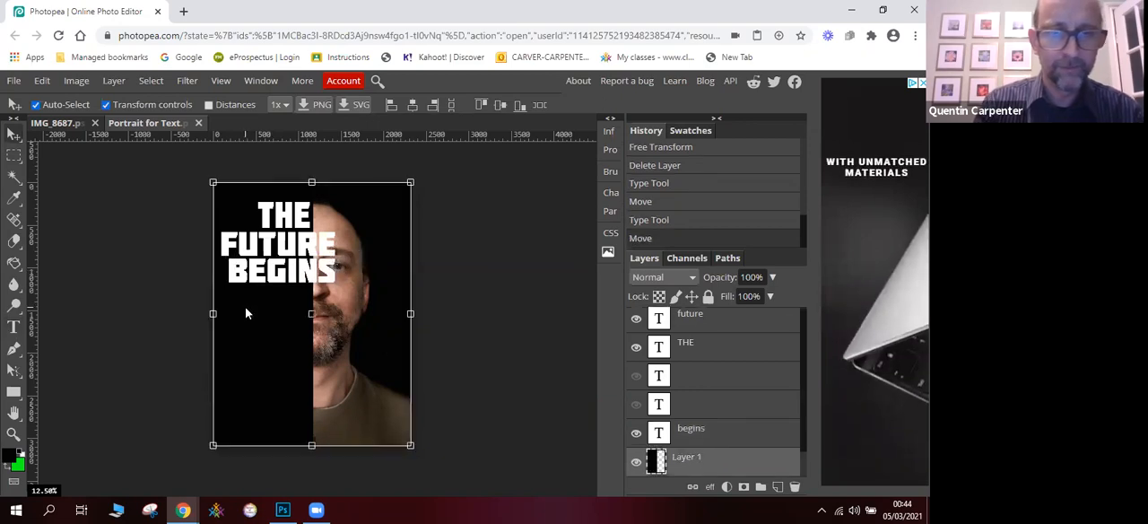
key(h)
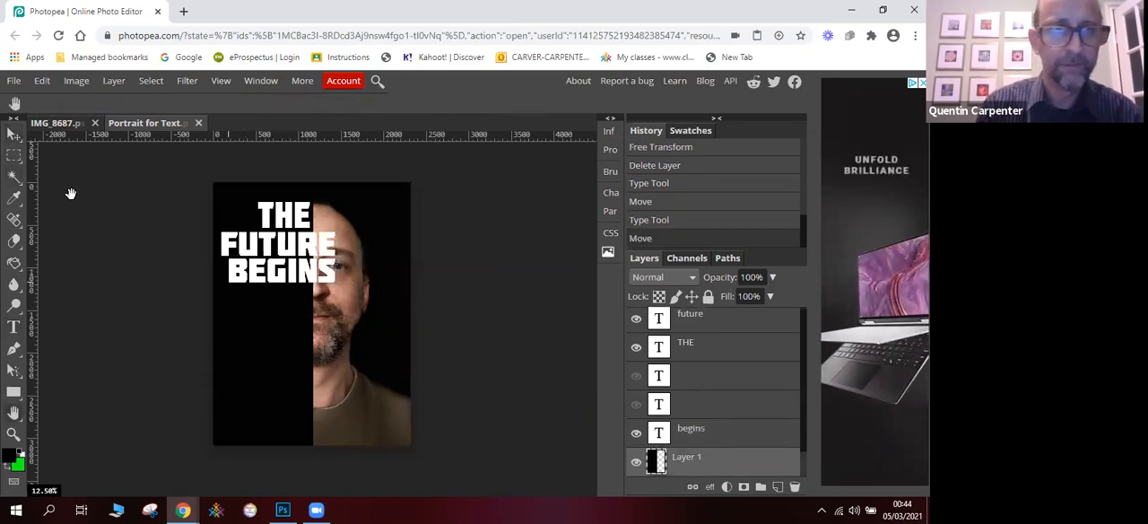
click(15, 330)
click(256, 320)
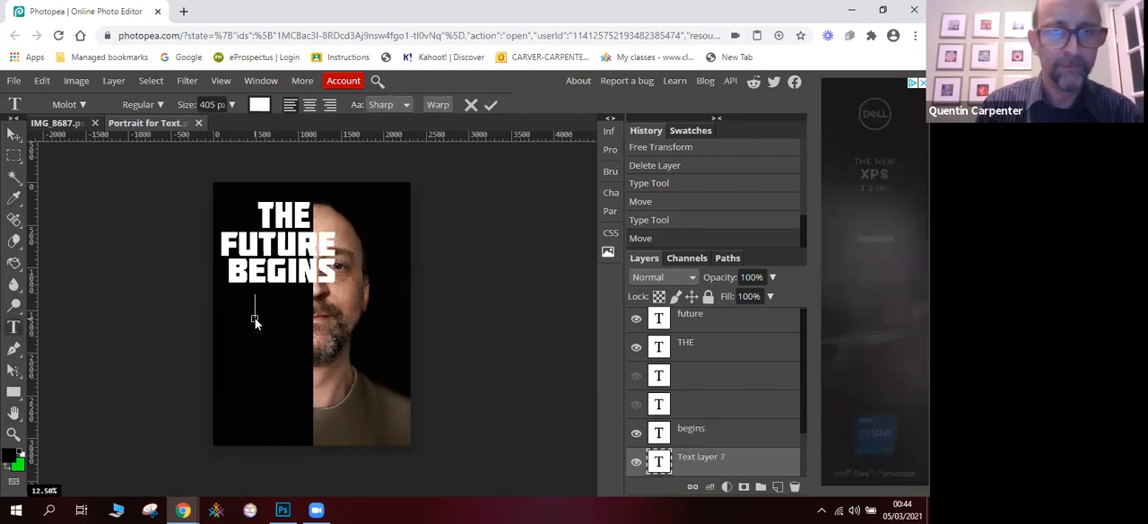
text(with)
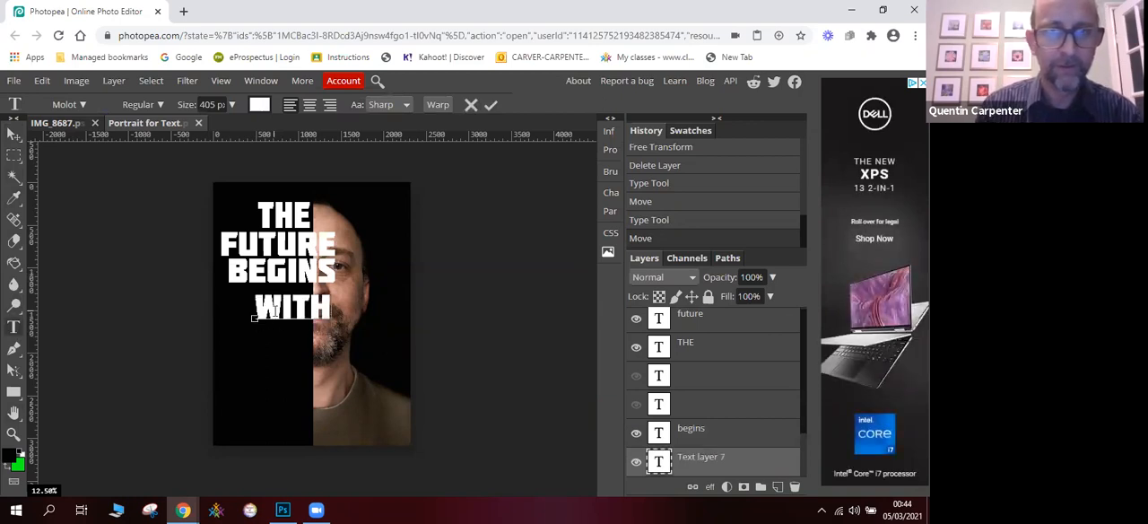
click(13, 133)
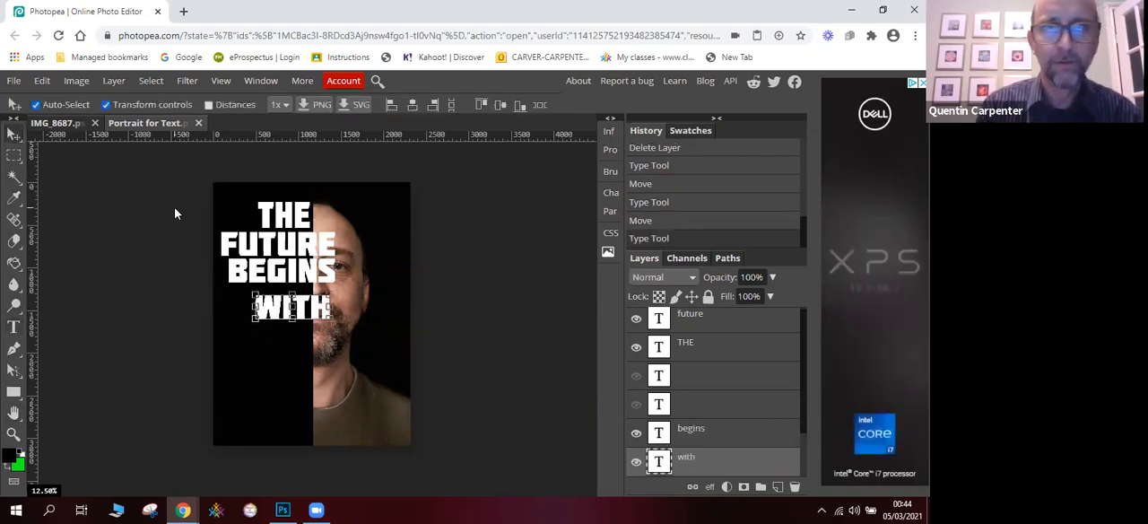
drag(285, 311, 274, 299)
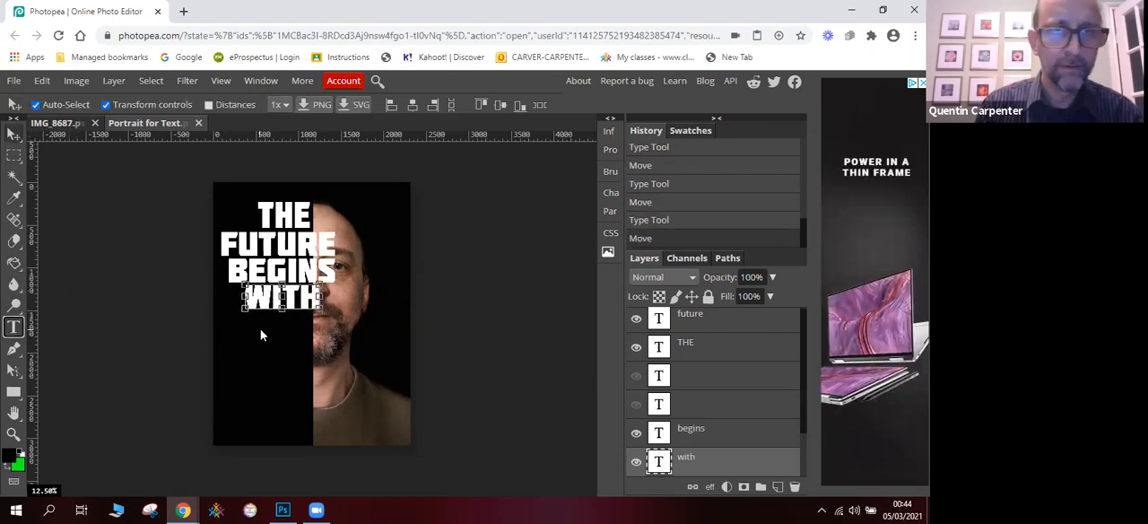
- Add a YOUR text layer and shift it beneath WITH so the word ends near the edge of the black half
click(261, 335)
key(u)
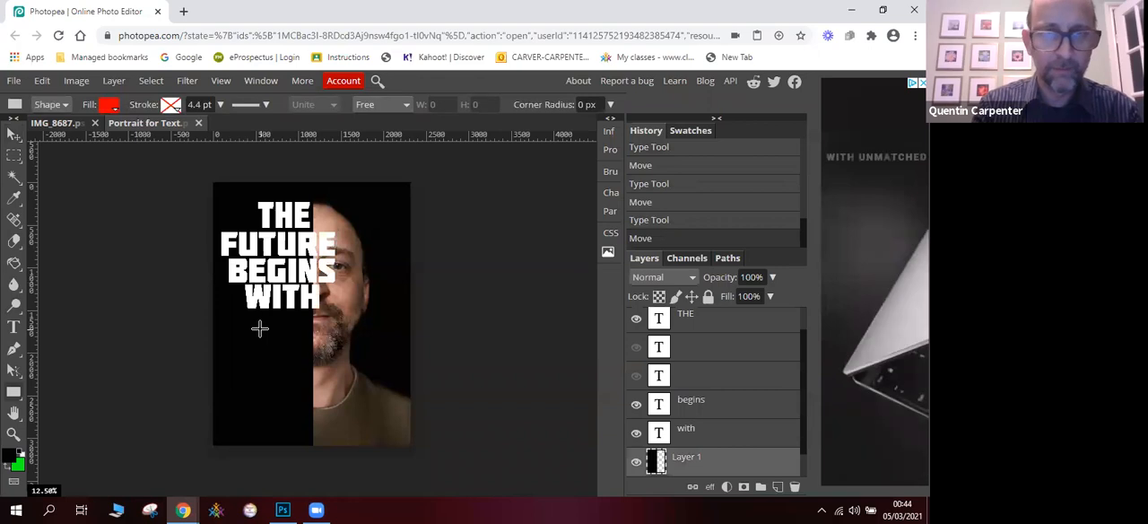
key(t)
click(257, 331)
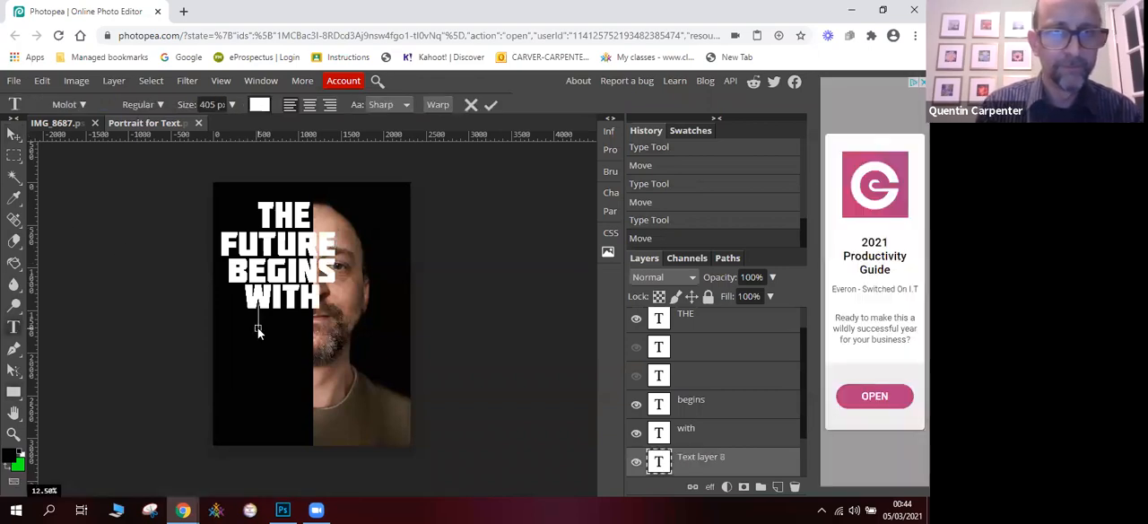
text(you)
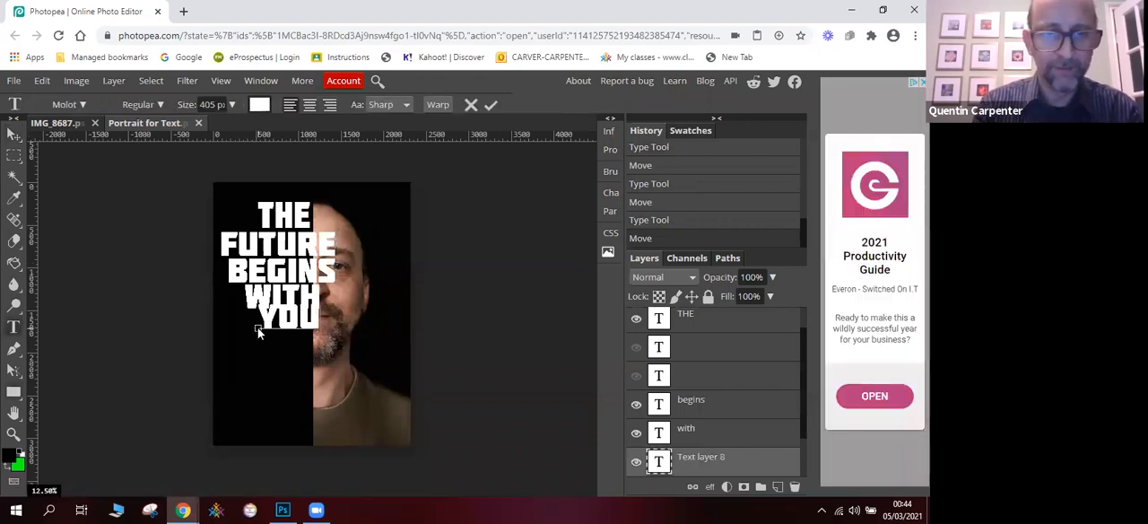
text(r)
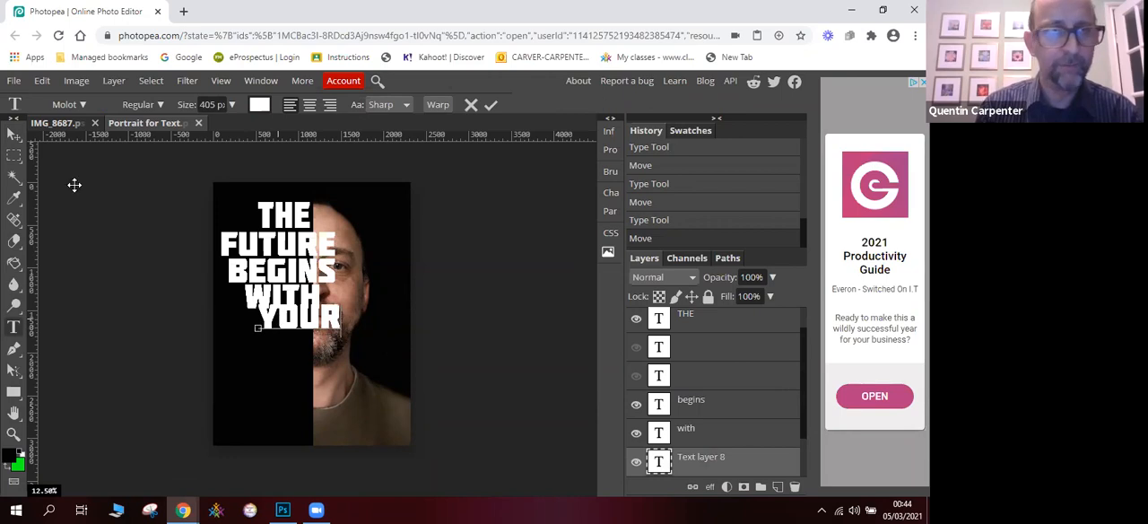
right_click(13, 134)
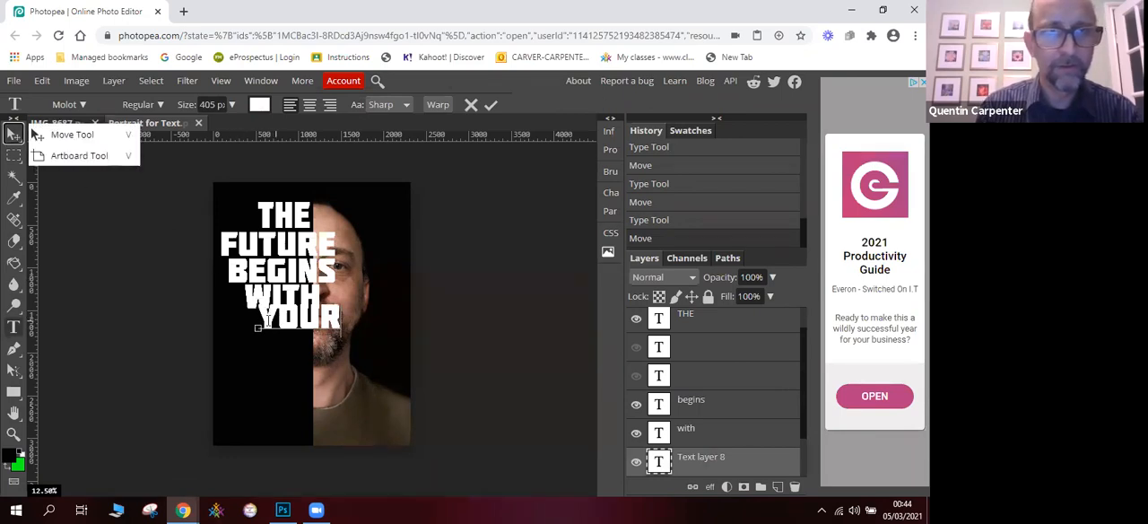
click(64, 134)
drag(273, 327, 250, 328)
click(267, 361)
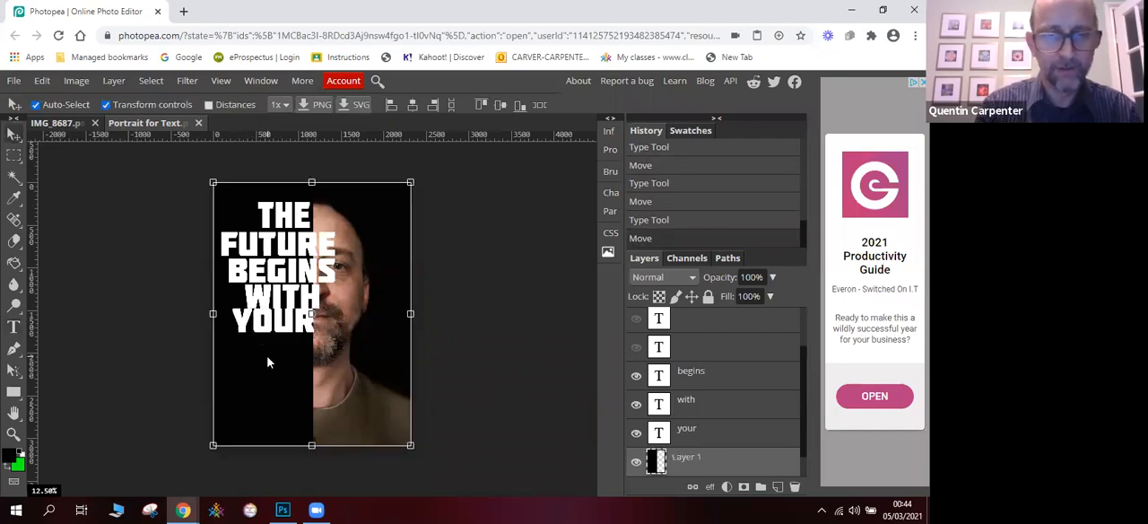
key(f)
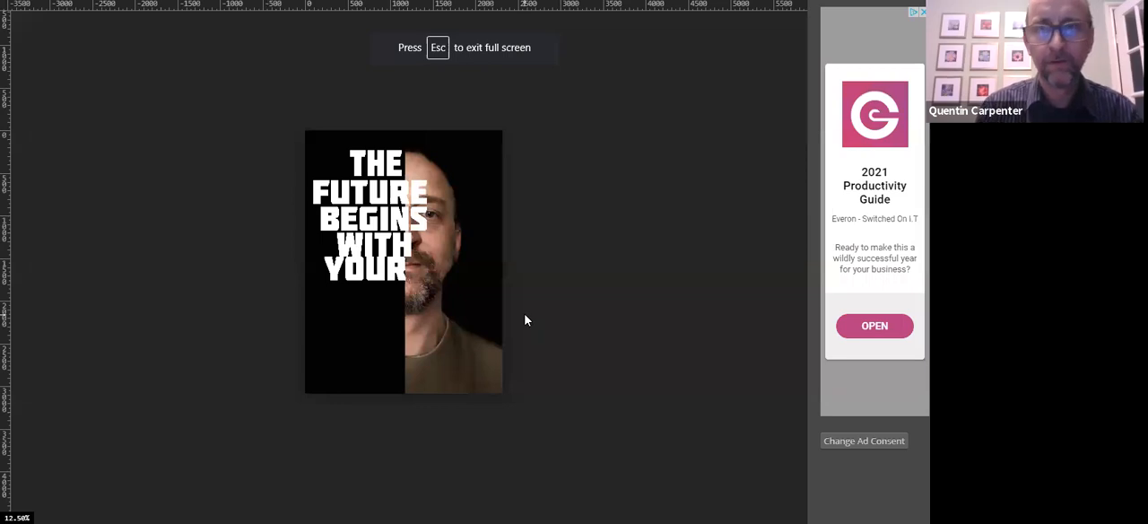
key(Escape)
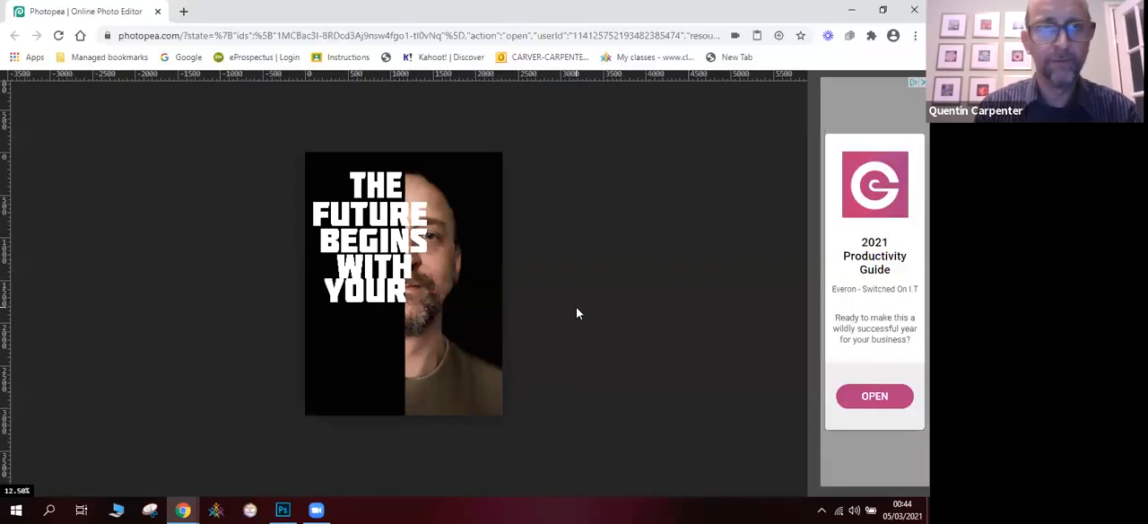
key(f)
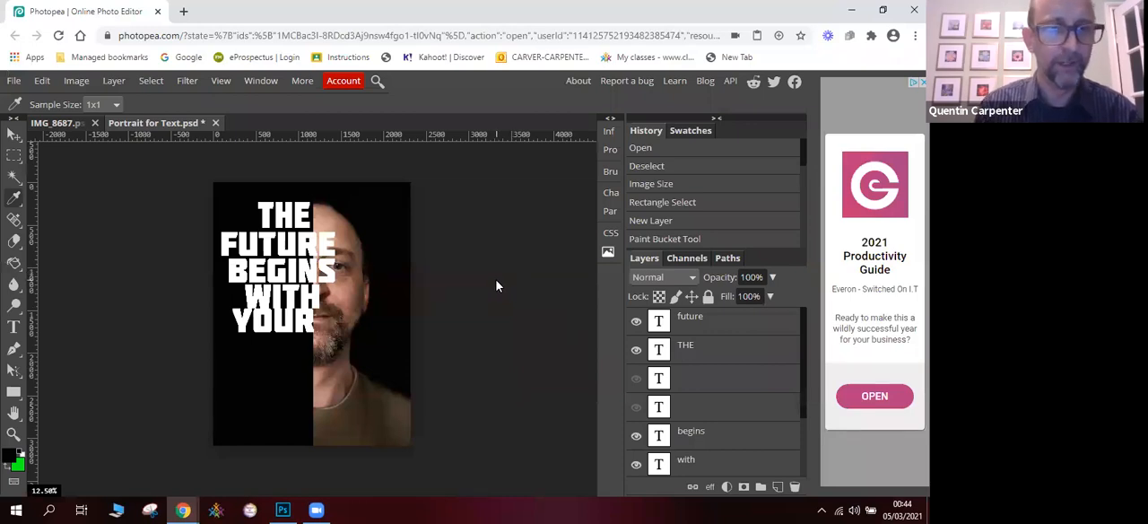
- Add the words FIRST and IDEA as two separate text layers stacked below YOUR
click(13, 330)
click(261, 356)
text(F)
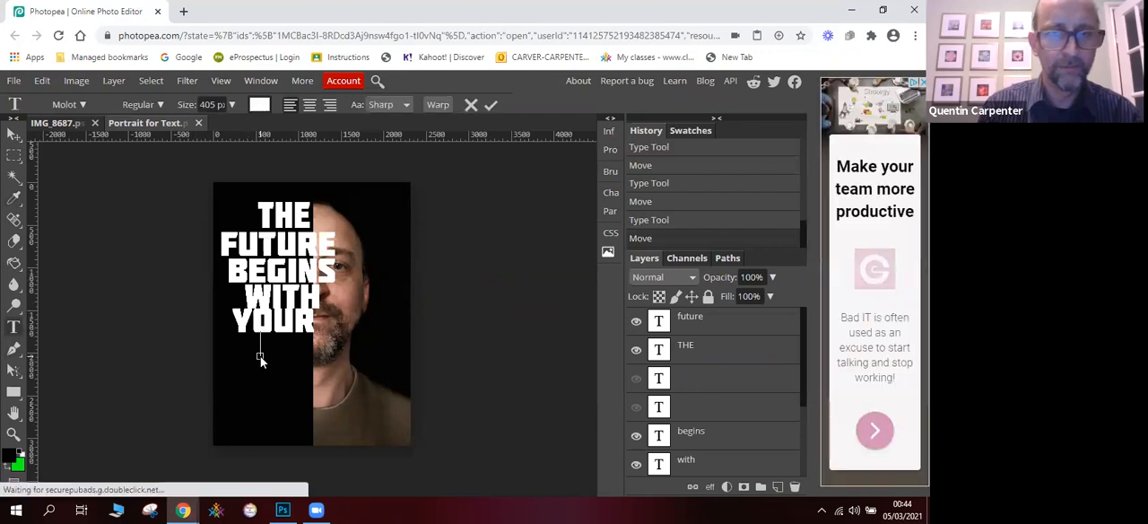
text(IRST)
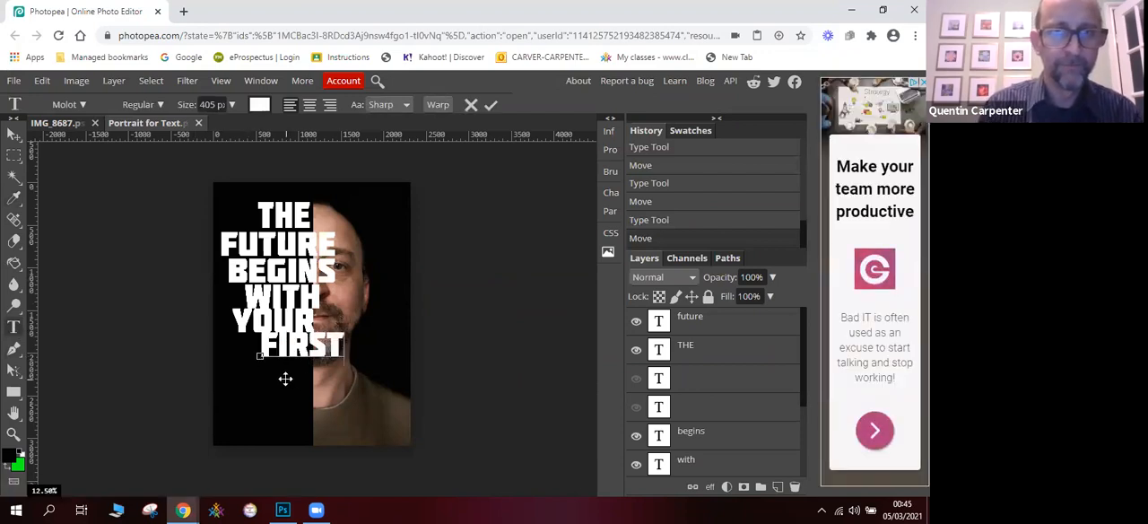
click(238, 386)
click(257, 384)
text(IDEA)
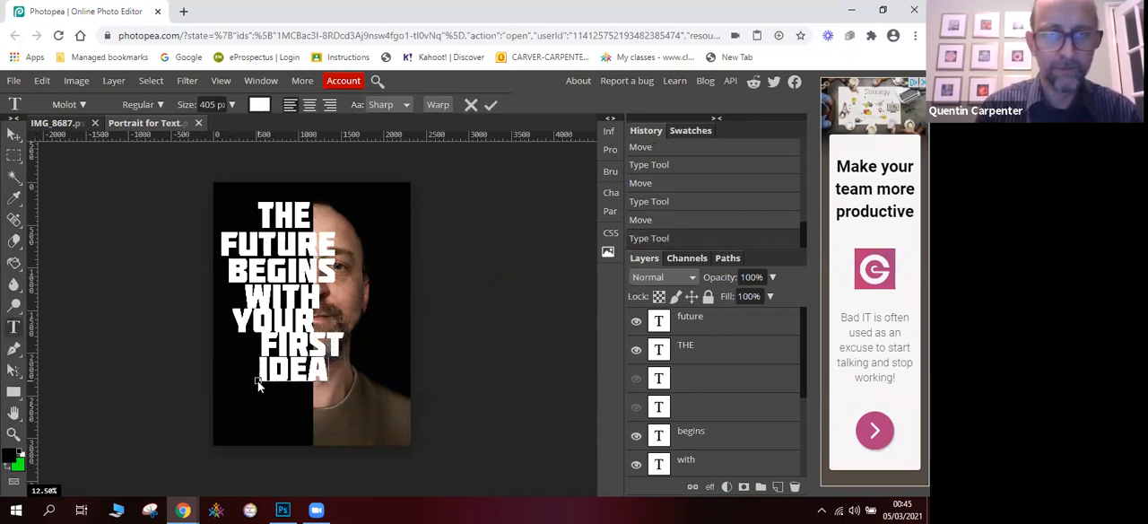
- Lower IDEA within the black half and scale it to 82.98% width and 80.28% height, at X 788 px, Y 2359 px
click(14, 132)
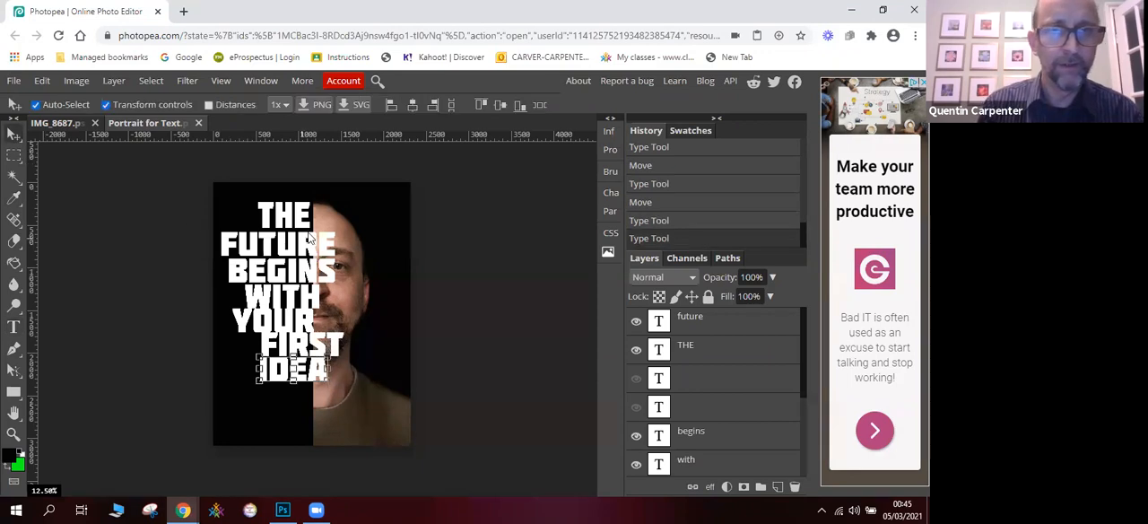
drag(275, 374, 249, 395)
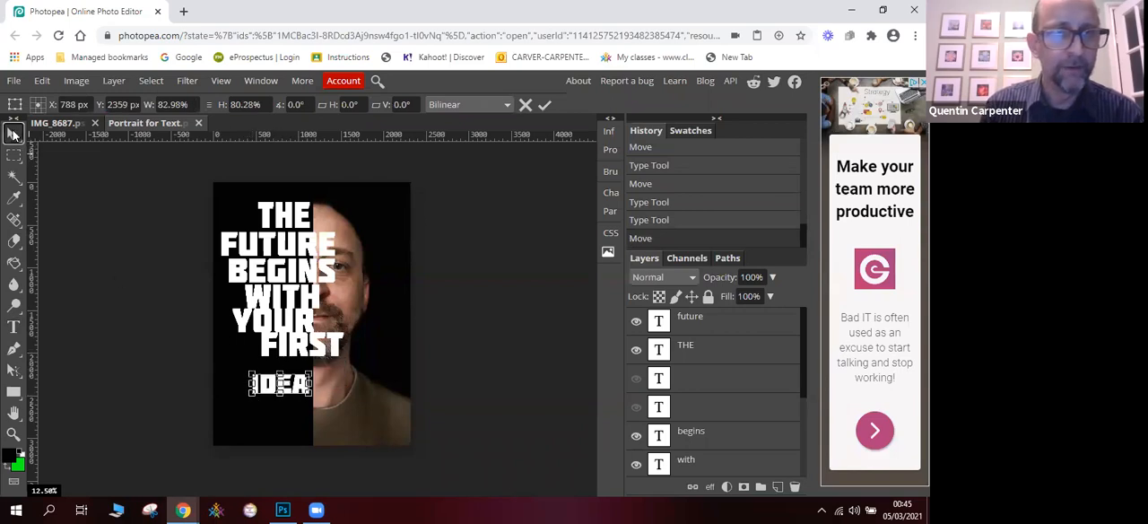
click(15, 135)
- Move FIRST directly above IDEA and narrow it so it ends at the edge of the black half
click(272, 344)
drag(285, 346, 237, 343)
click(14, 133)
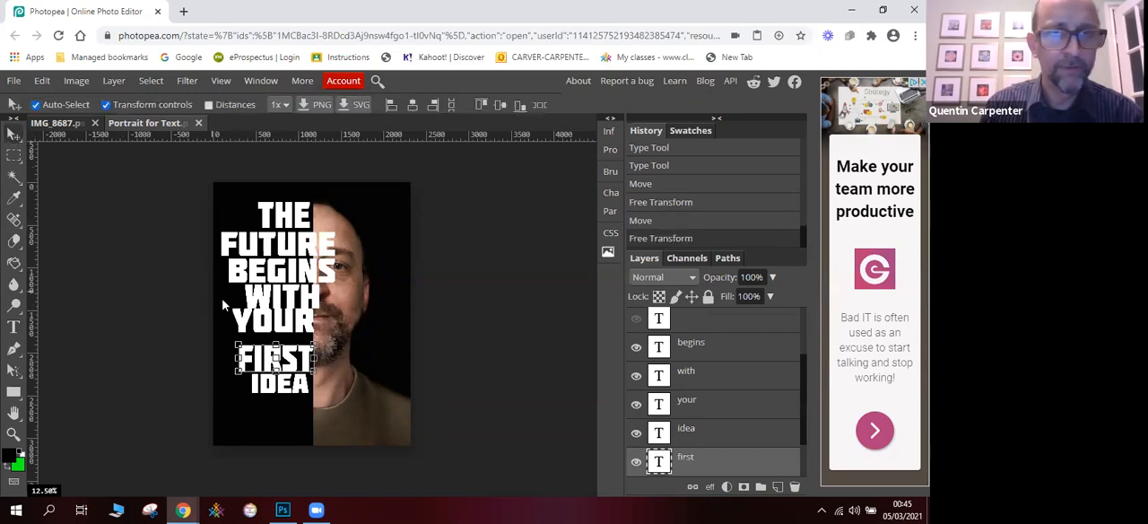
- Move YOUR down above FIRST and narrow it to 82.83% width, at X 772 px, Y 1715 px
click(245, 317)
mouse_move(260, 326)
mouse_down()
mouse_move(235, 341)
mouse_move(245, 341)
mouse_up()
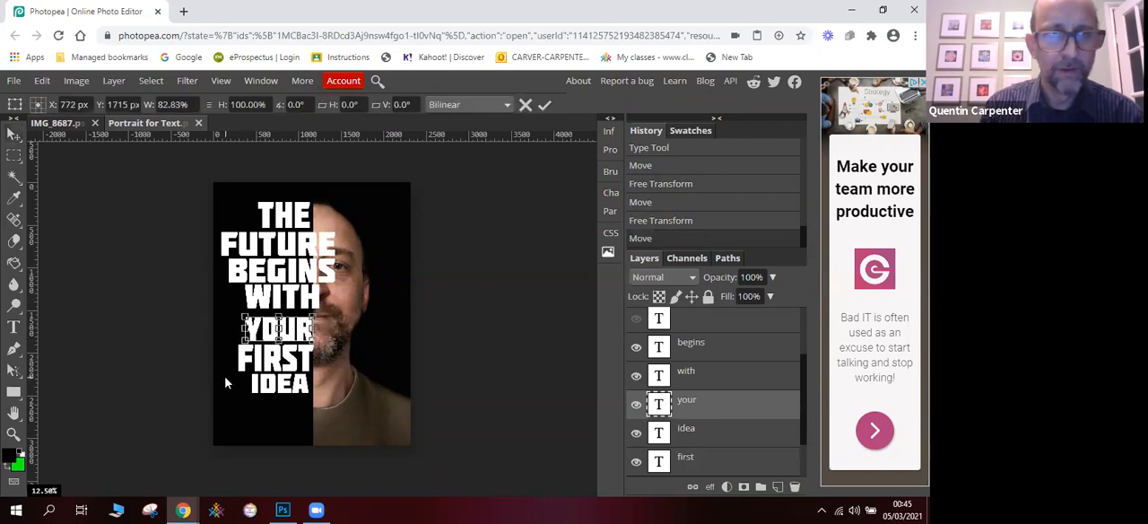
click(14, 132)
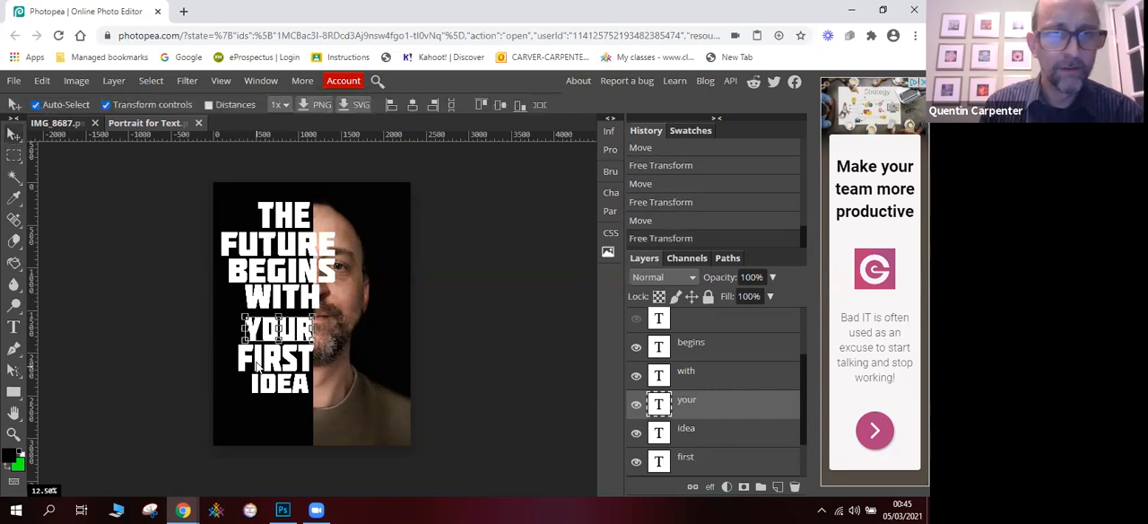
- Narrow FIRST further to 83.73% width at X 811 px, lining its start up with IDEA
click(259, 363)
drag(240, 357, 252, 357)
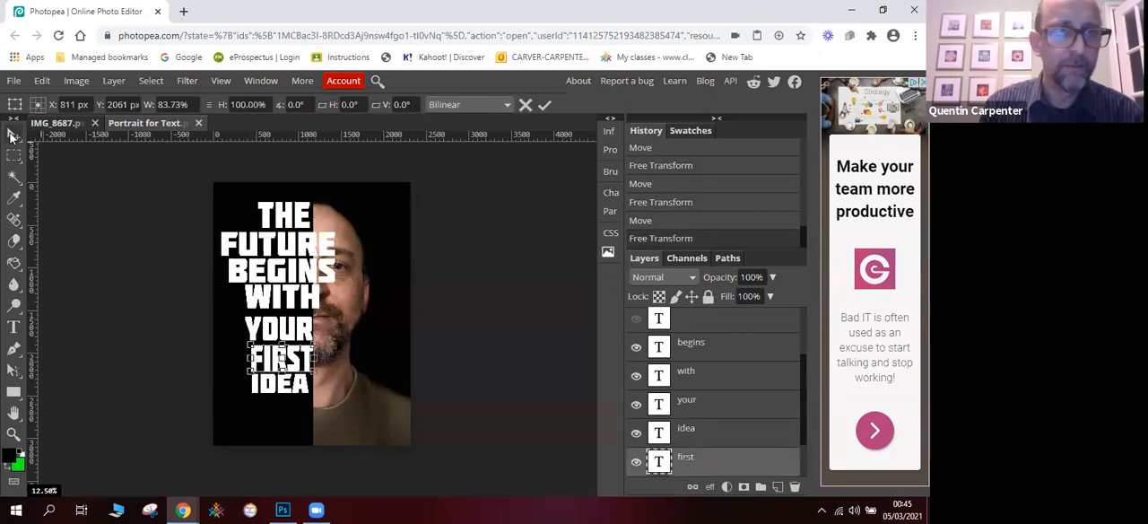
click(14, 133)
- Move WITH against the edge of the black half, and scale BEGINS to 76.92% width and 81.69% height at X 680 px, Y 1117 px
click(257, 299)
drag(261, 299, 252, 306)
click(276, 274)
drag(338, 258, 296, 283)
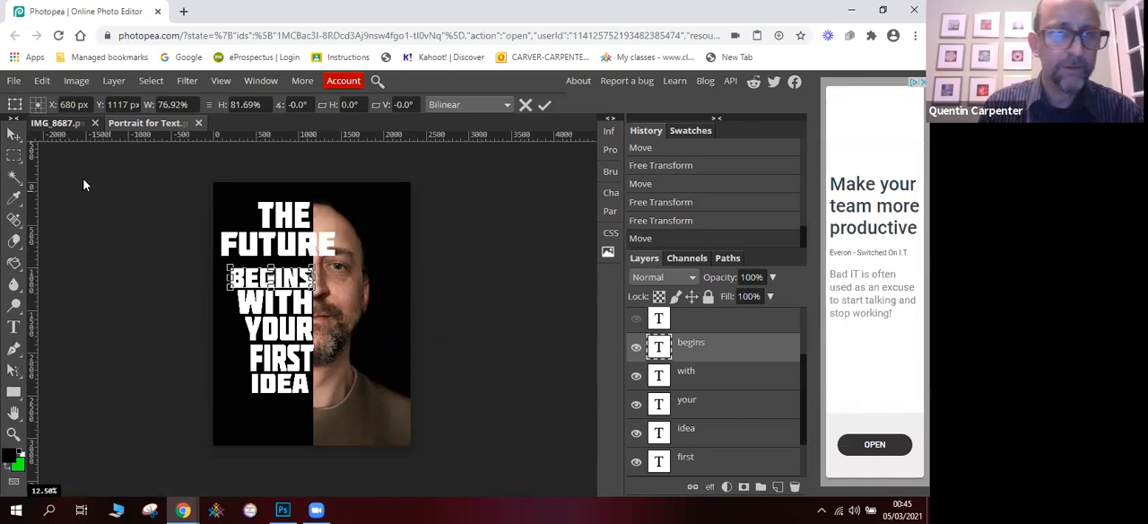
click(13, 134)
- Scale FUTURE to 60.34% width and 140.85% height, and move it towards the edge of the black half
click(293, 252)
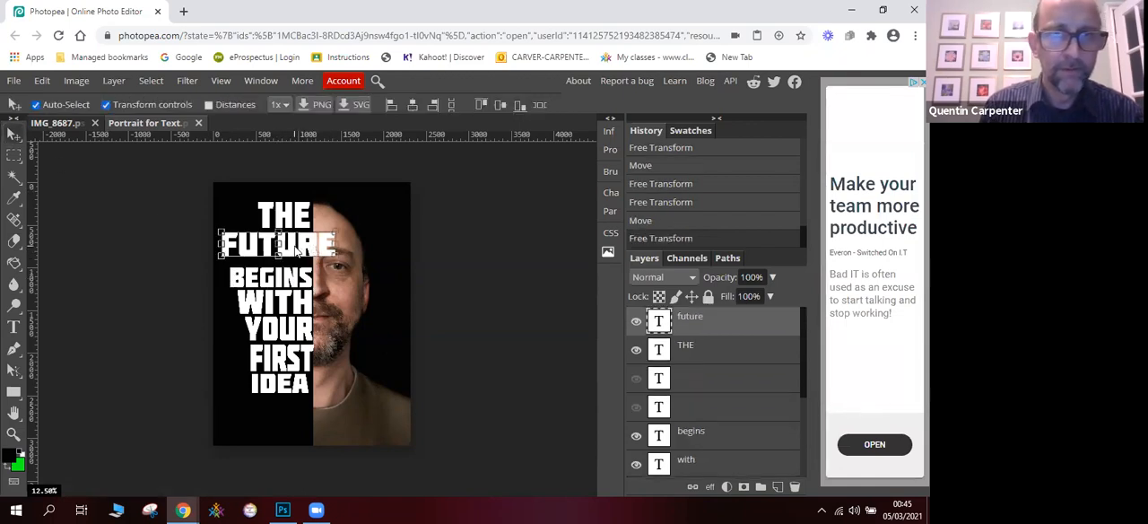
key(ctrl+t)
drag(335, 245, 307, 230)
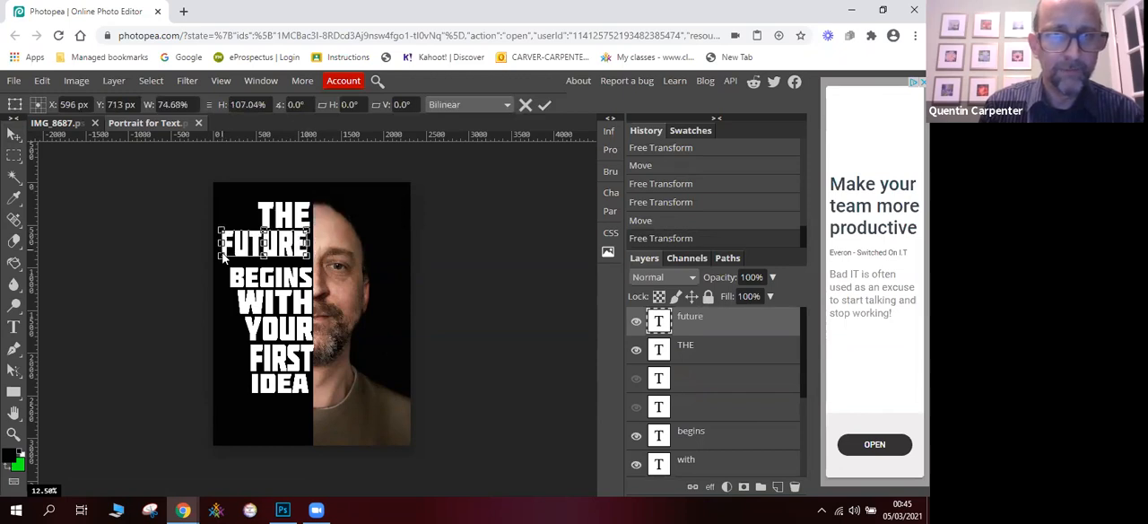
drag(221, 256, 237, 264)
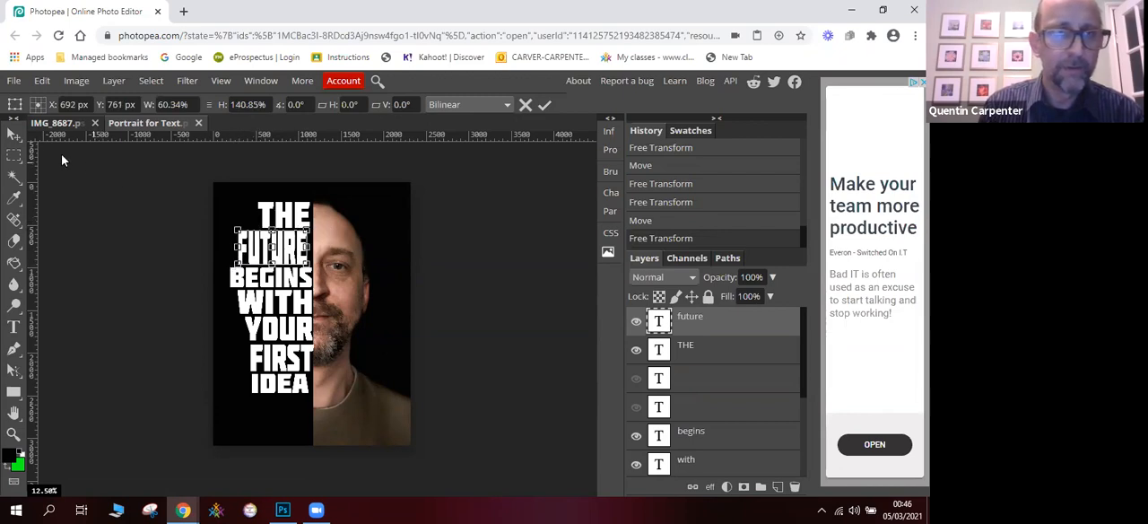
click(14, 133)
drag(291, 253, 293, 255)
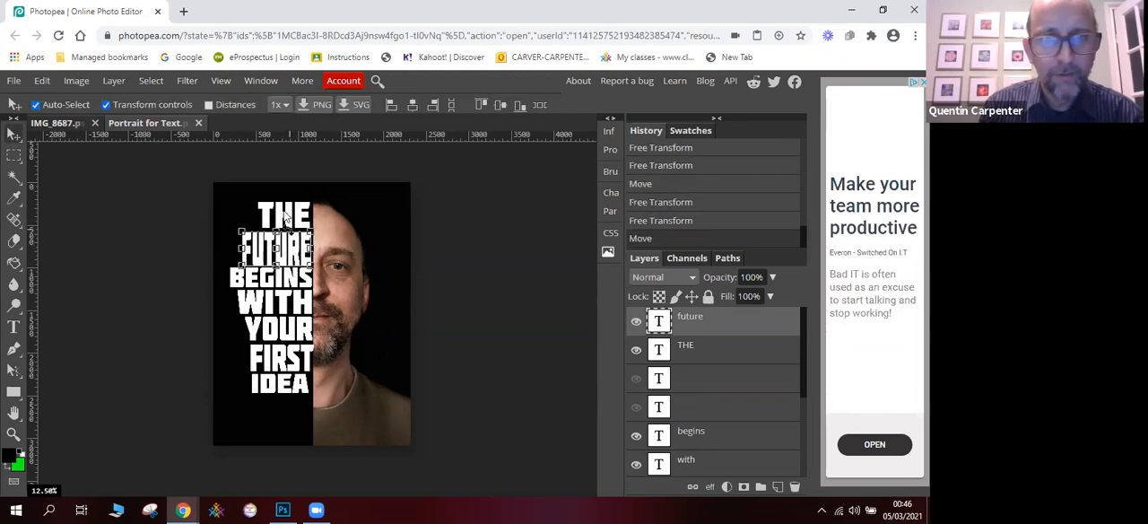
- Toggle snapping and move THE and FUTURE flush against the edge of the black half
click(285, 217)
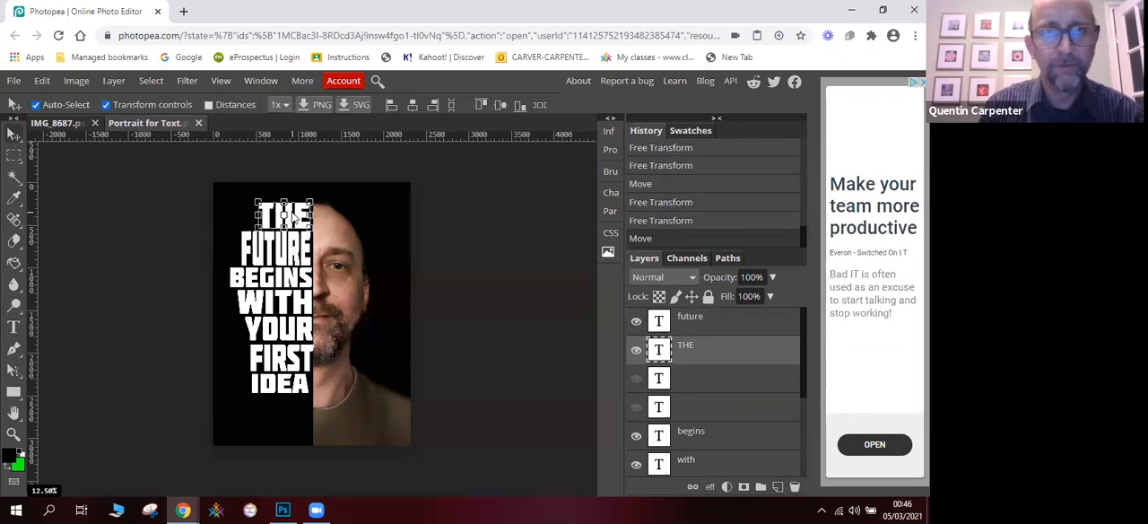
click(223, 81)
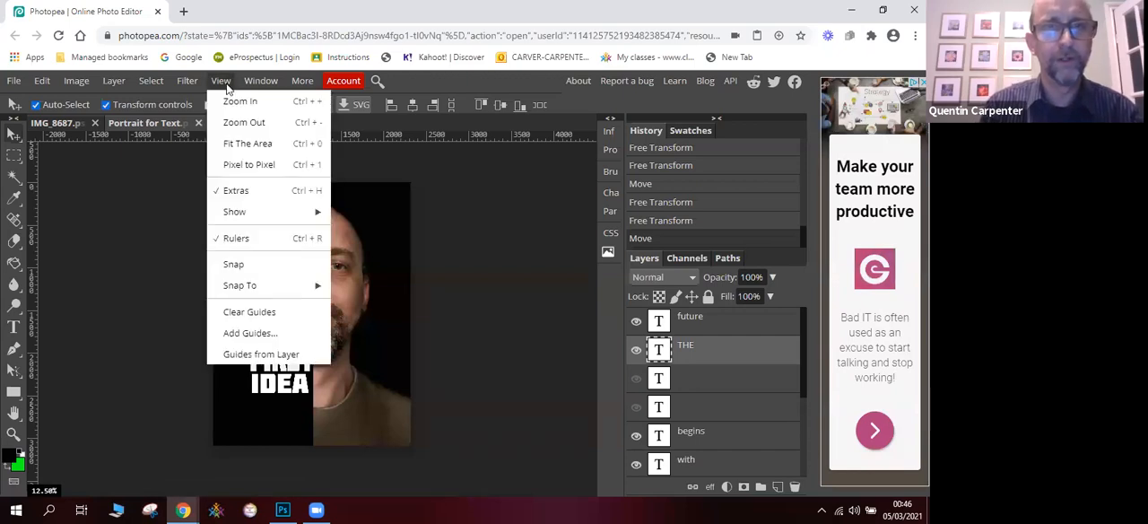
click(250, 264)
drag(268, 221, 268, 223)
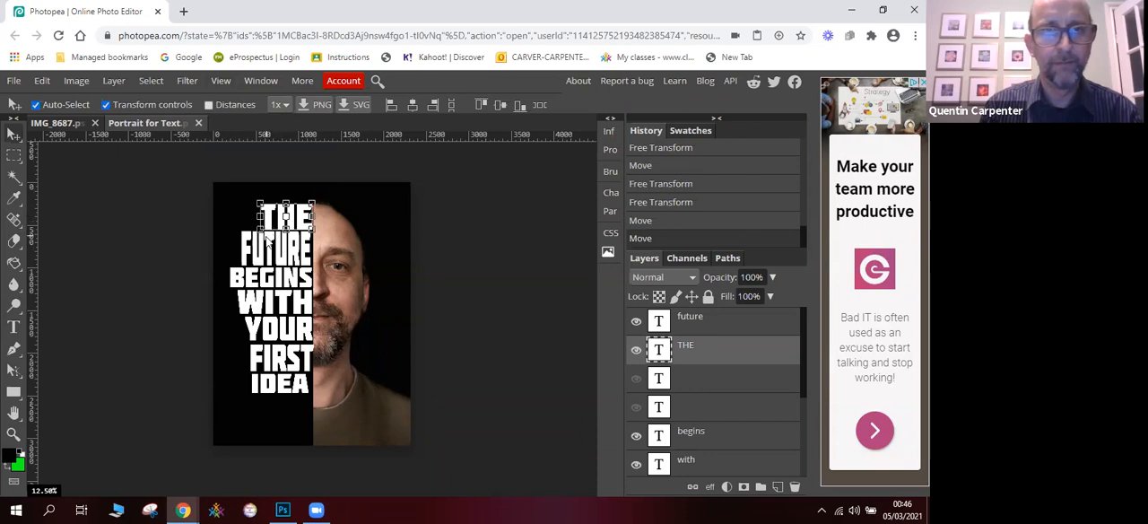
click(255, 251)
drag(255, 250, 255, 251)
- Move BEGINS and WITH up slightly to tighten the gaps beneath FUTURE
click(259, 289)
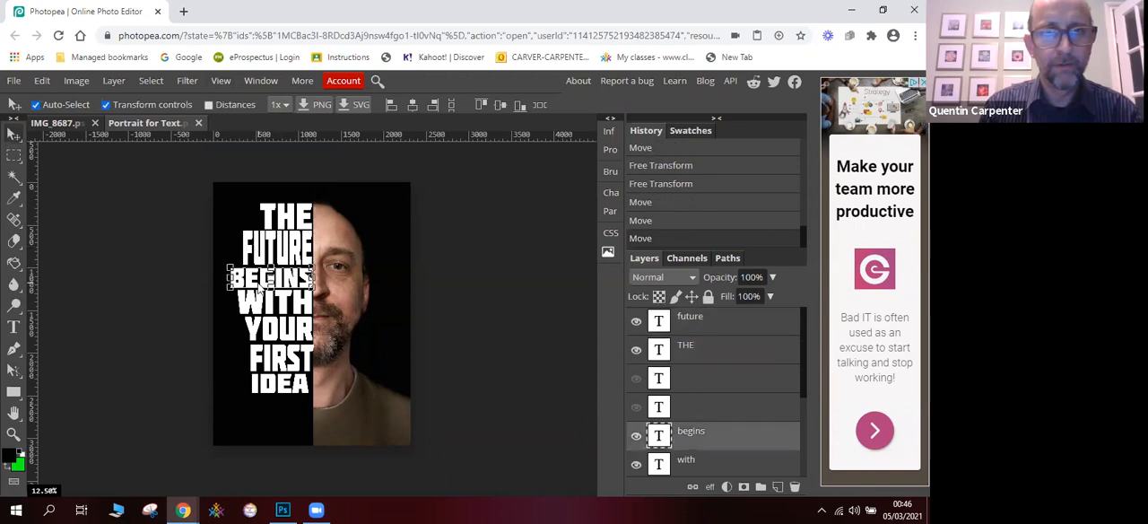
drag(259, 289, 258, 303)
click(256, 302)
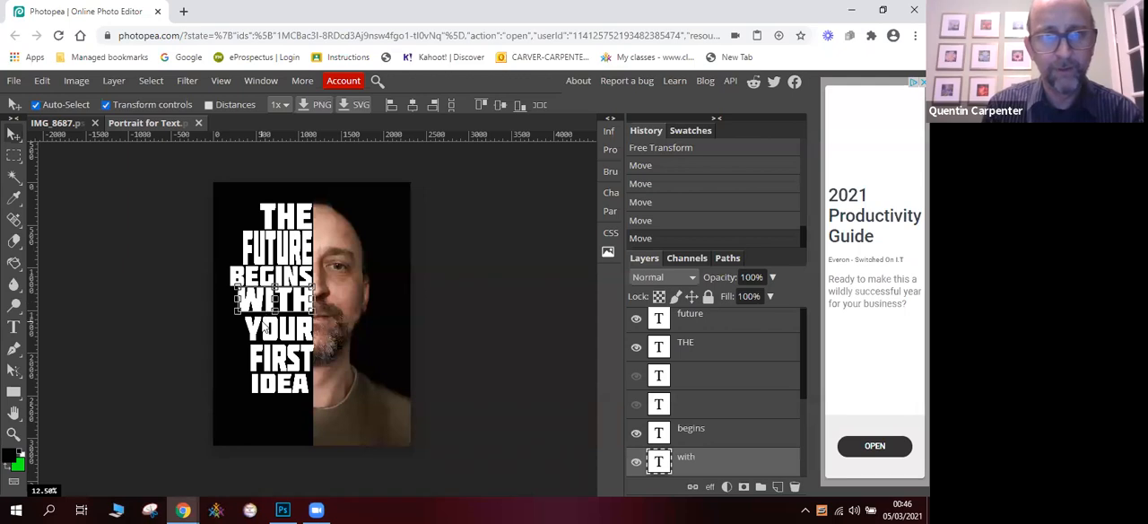
- Nudge YOUR up in small increments so it sits closely beneath WITH
click(265, 330)
key(Up)
key(Up)
key(Up)
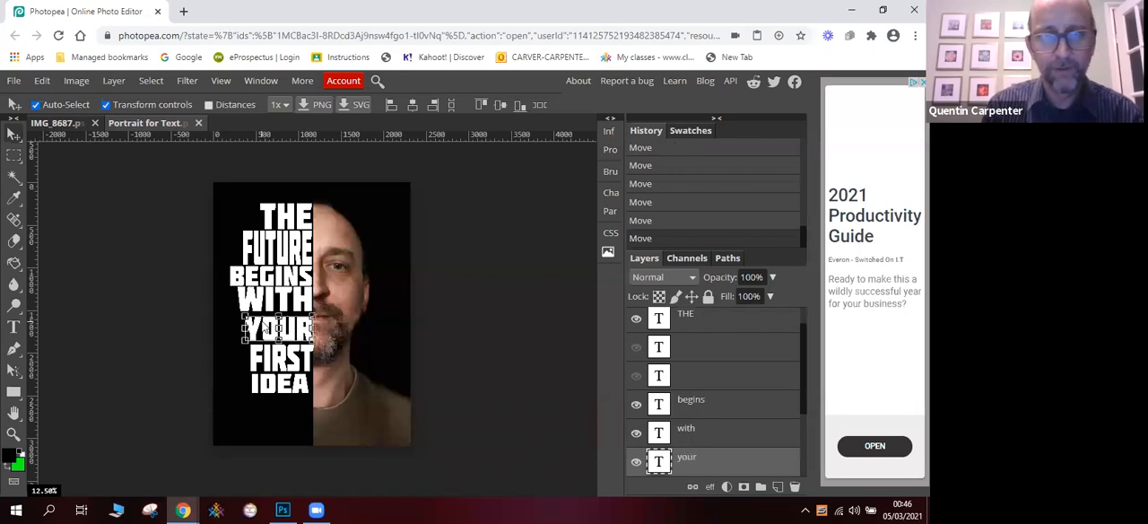
key(Up)
key(Up)
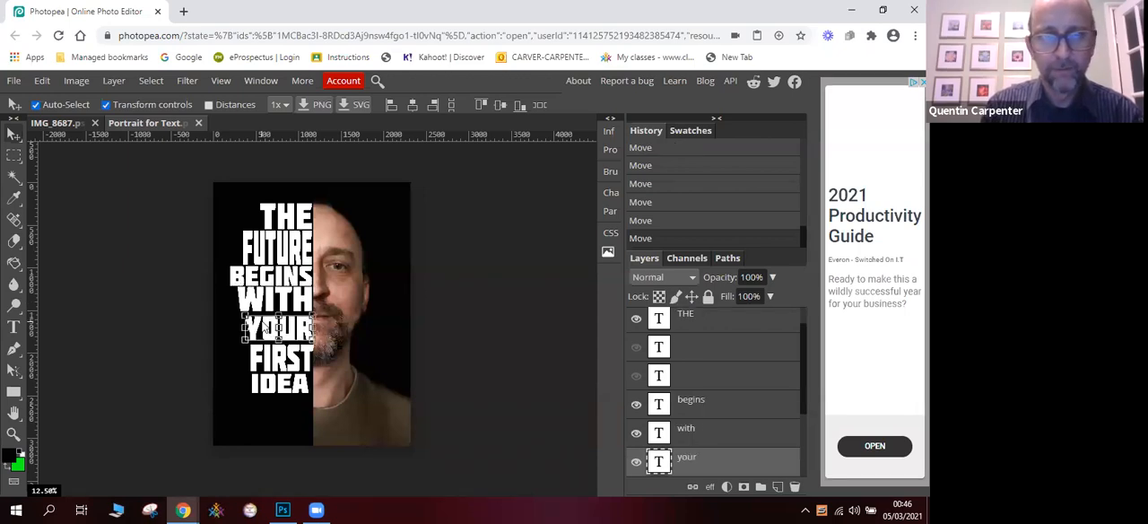
key(Up)
key(Up)
key(Up)
key(Up)
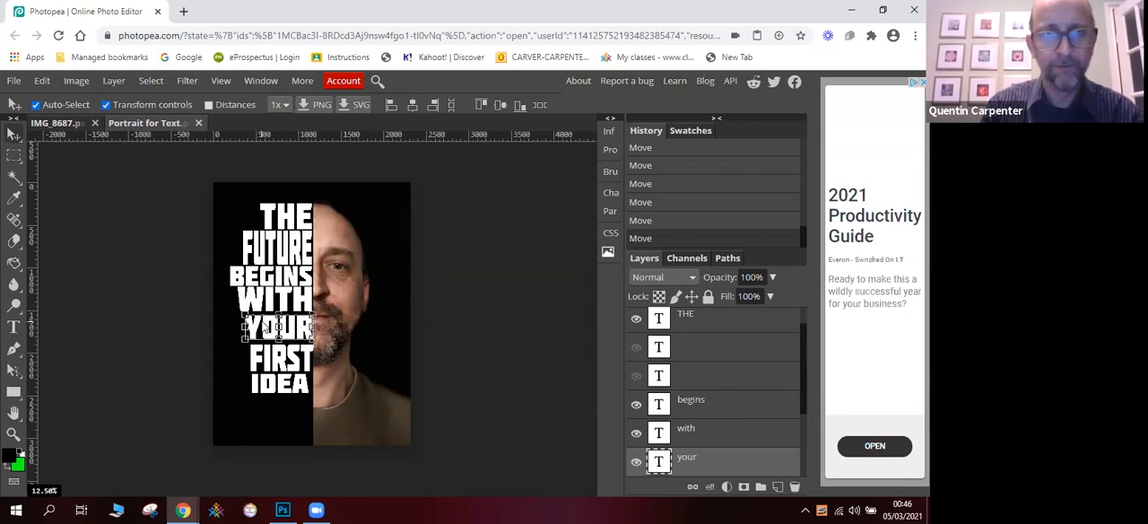
- Move FIRST up close beneath YOUR and IDEA up close beneath FIRST, leaving no layer selected
click(268, 374)
click(267, 367)
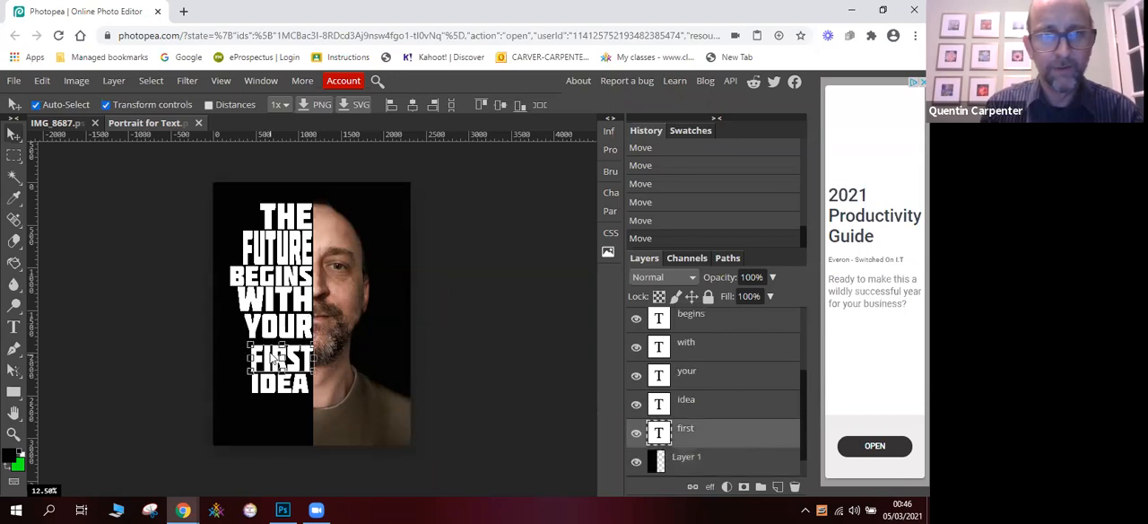
drag(273, 357, 273, 354)
click(271, 386)
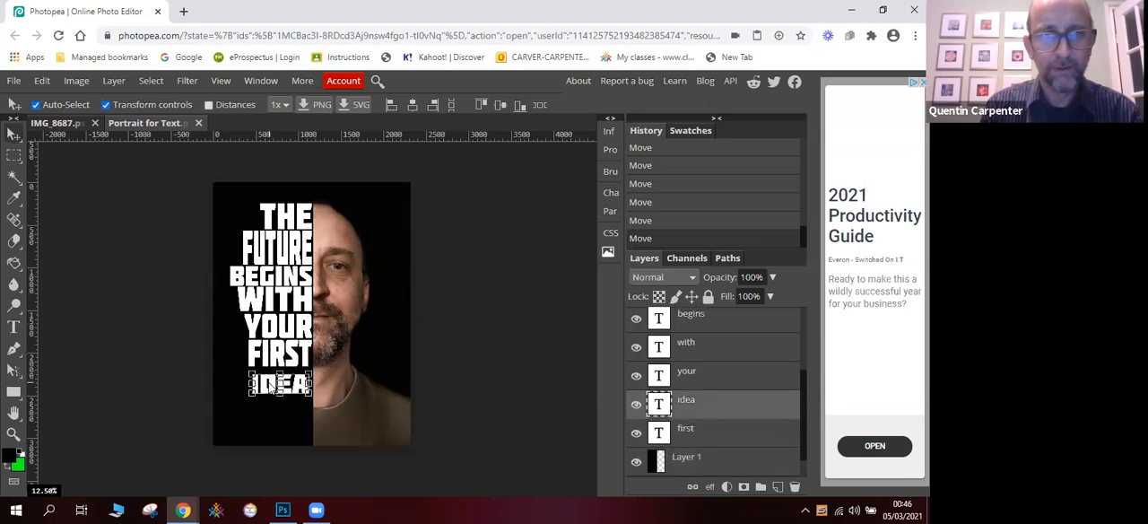
drag(271, 386, 271, 381)
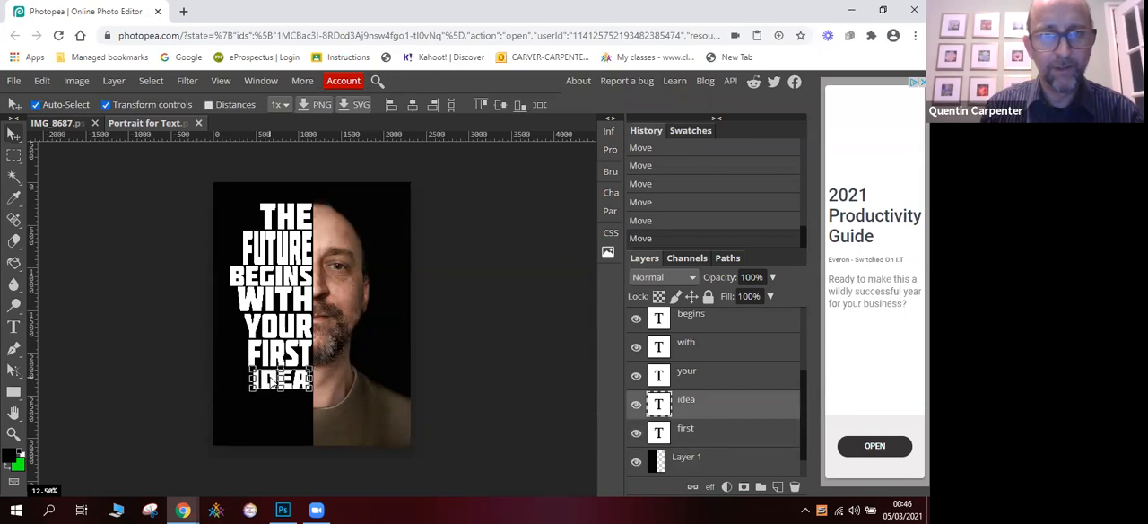
click(532, 373)
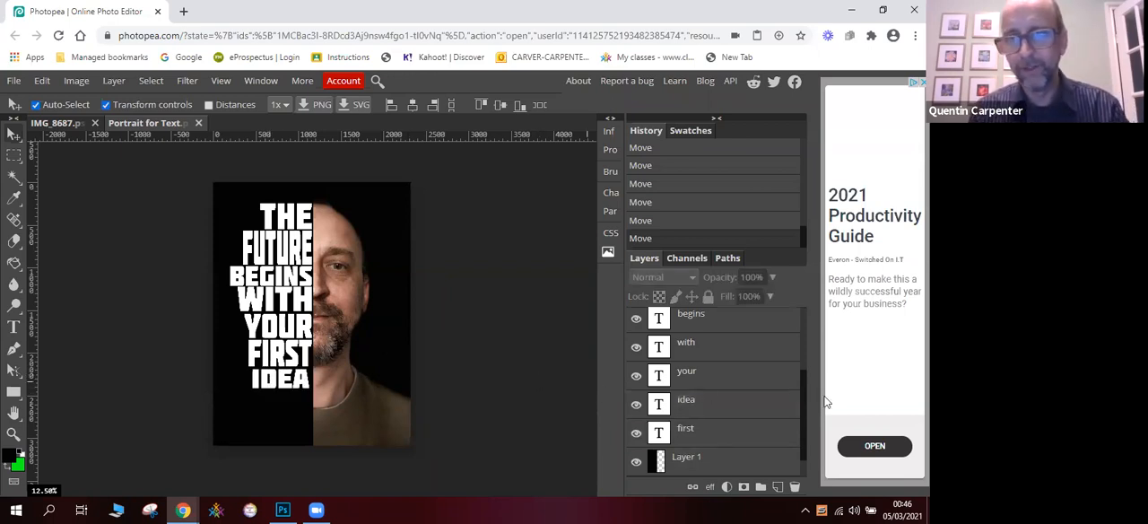
drag(801, 372, 802, 325)
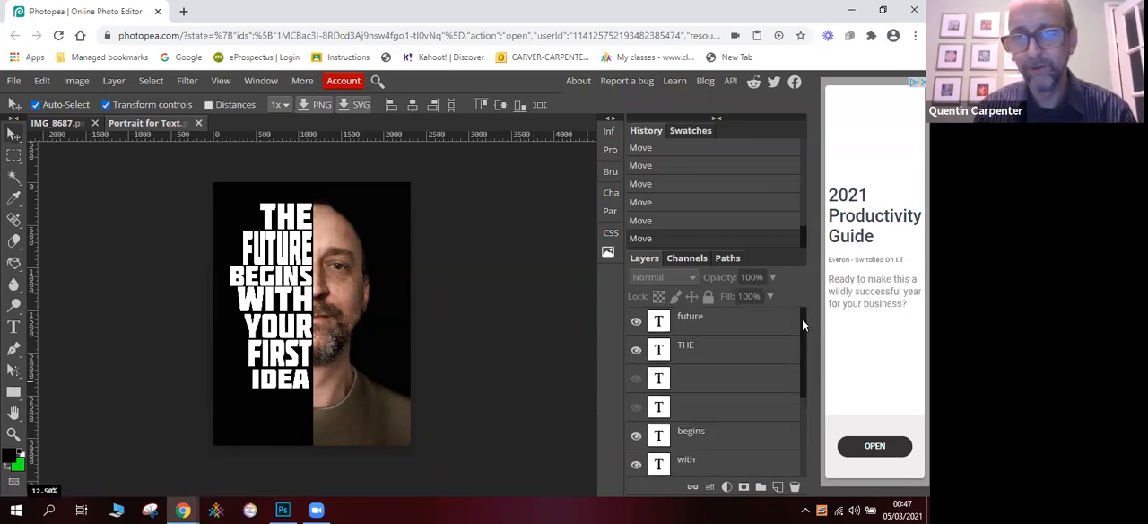
click(755, 324)
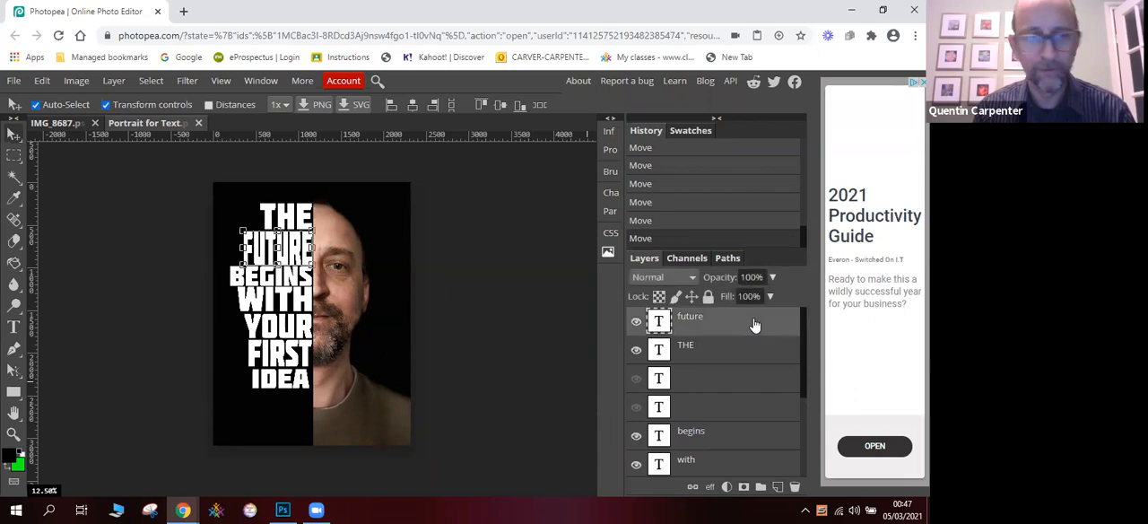
drag(801, 336, 803, 421)
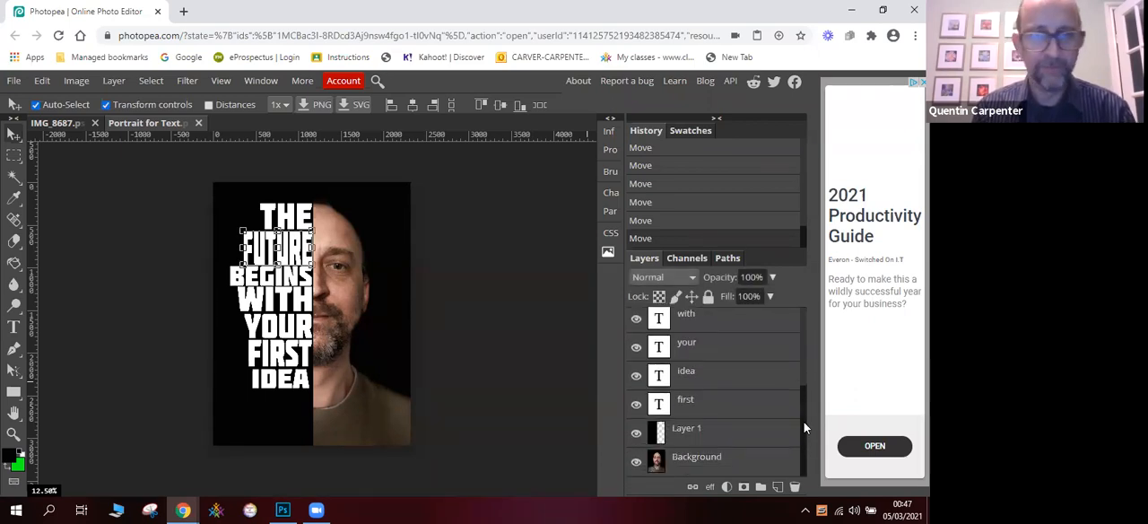
click(726, 405)
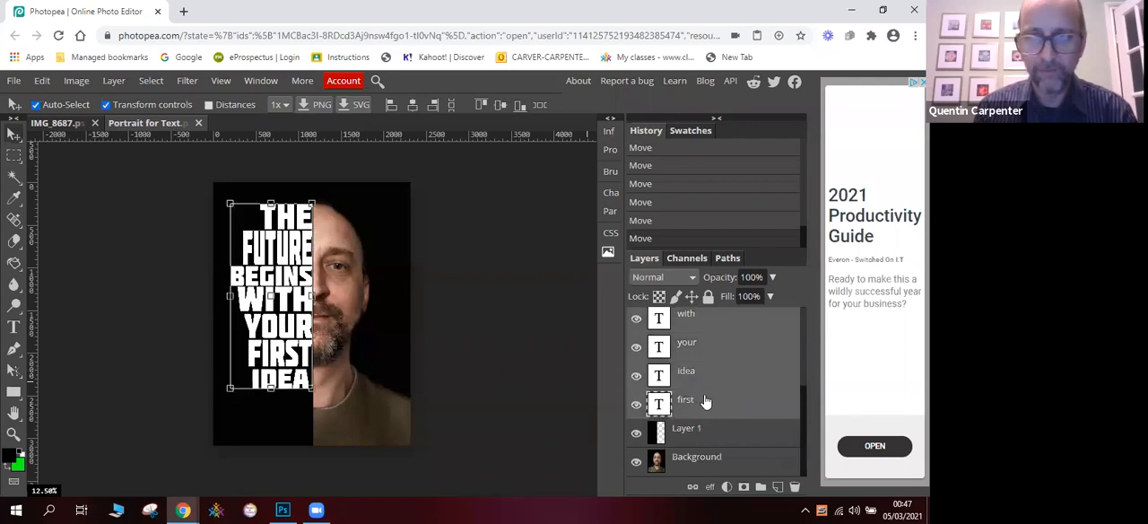
- Select every text layer from first up to future and merge them into a single layer
click(705, 403)
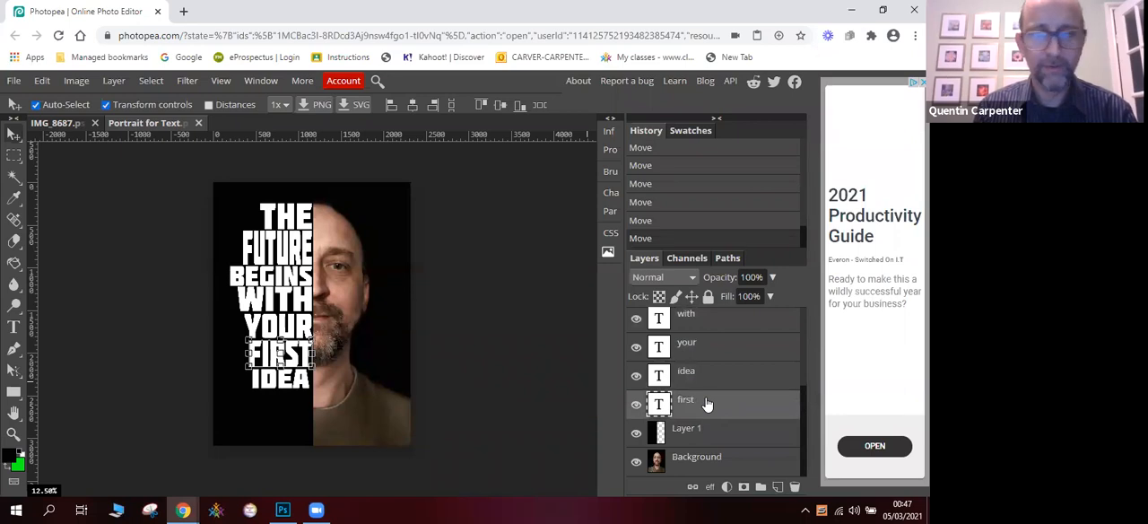
drag(803, 404, 799, 320)
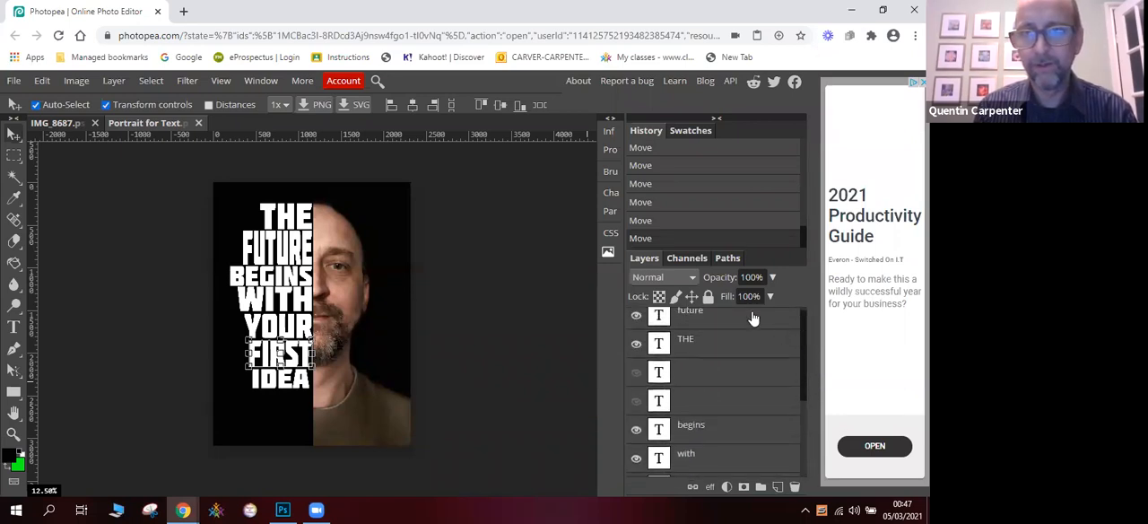
drag(804, 394, 802, 366)
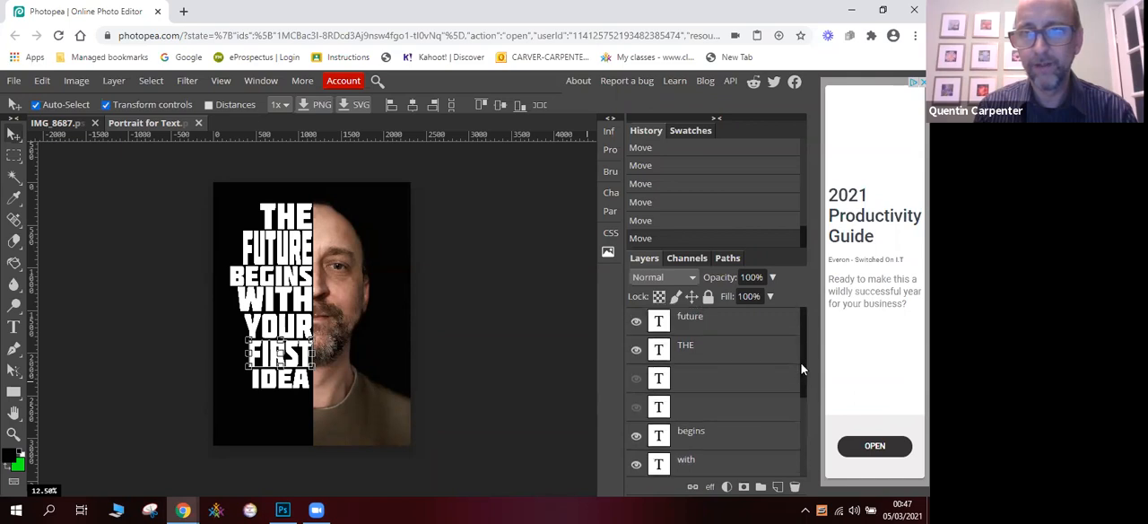
click(740, 327)
right_click(741, 329)
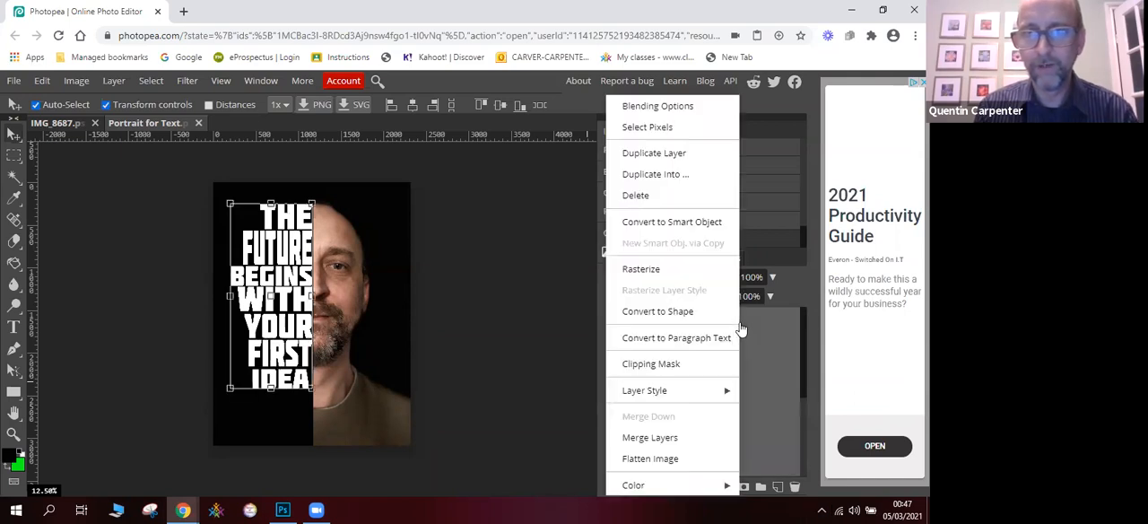
click(683, 437)
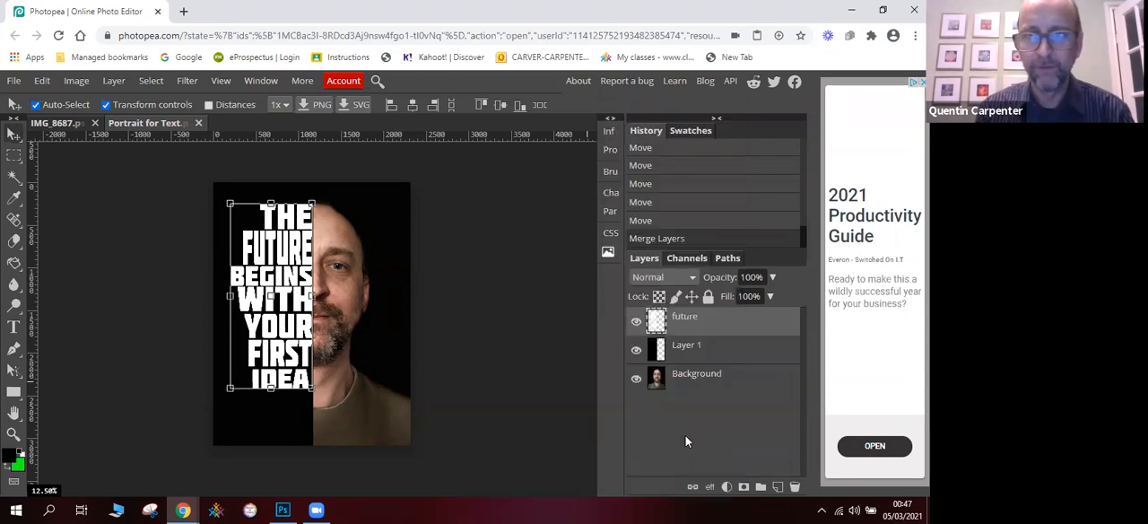
- Temporarily hide Layer 1 and the Background to inspect the merged text alone, and show both again
click(635, 350)
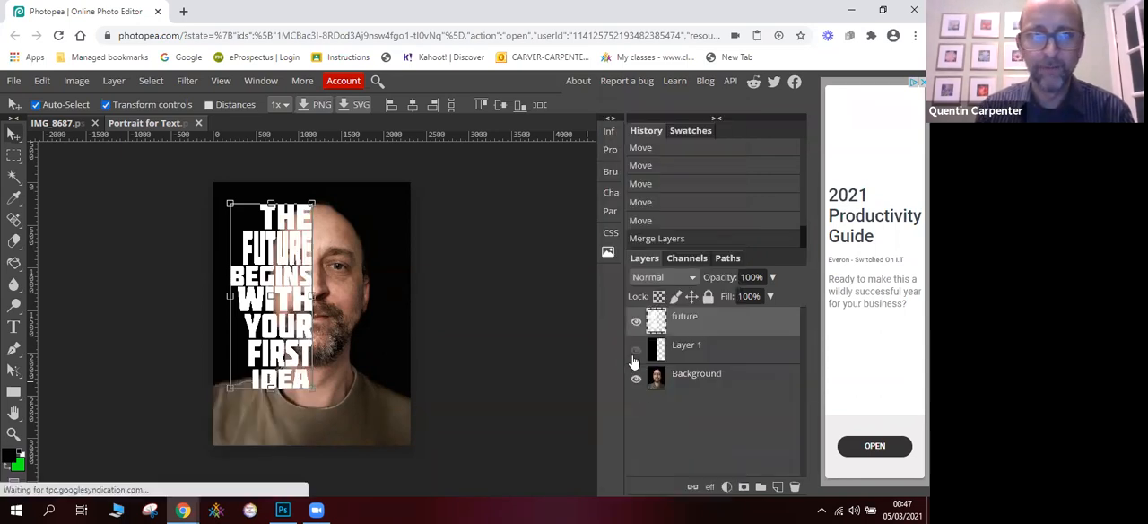
click(634, 375)
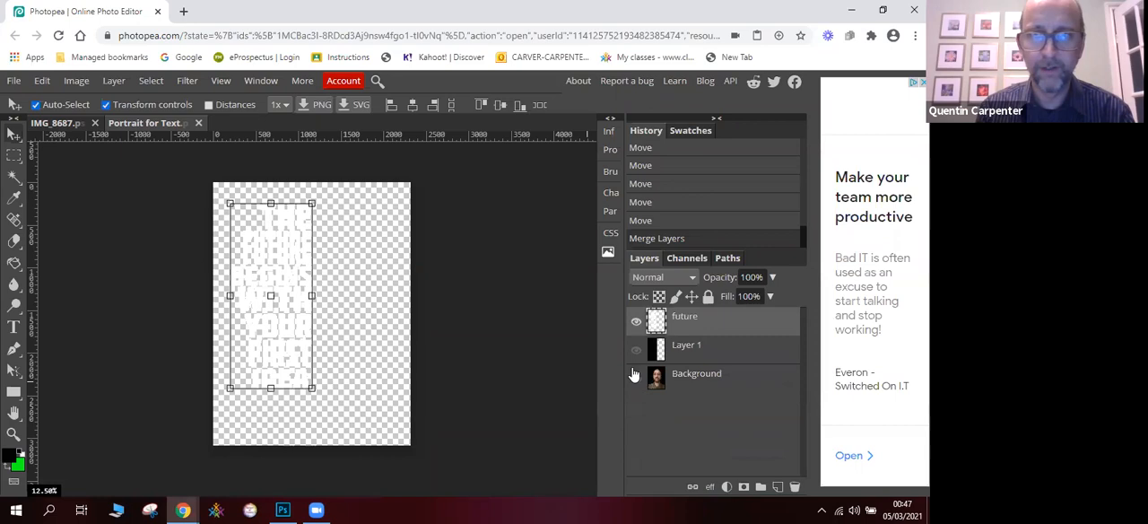
click(634, 374)
click(635, 349)
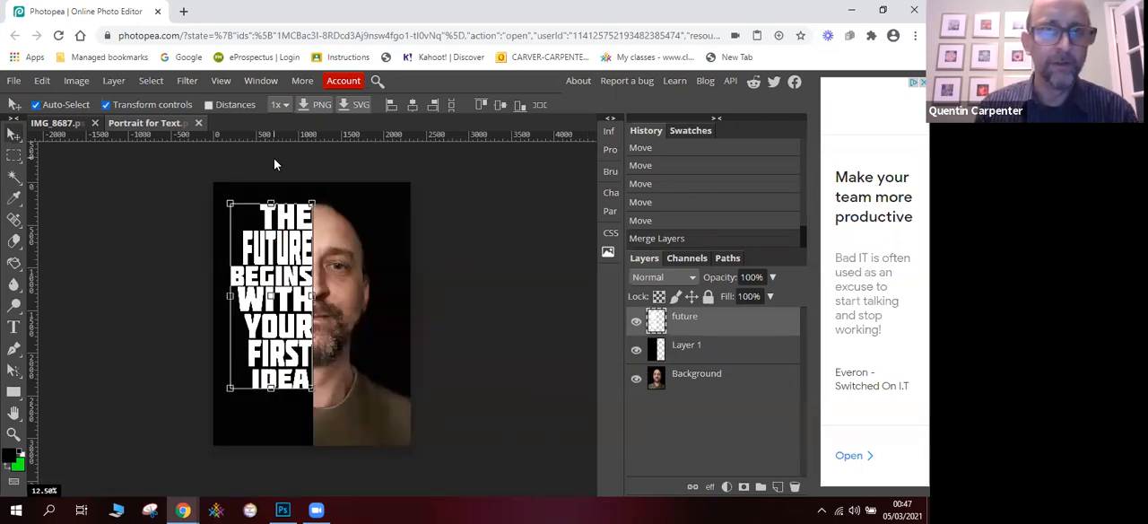
click(153, 80)
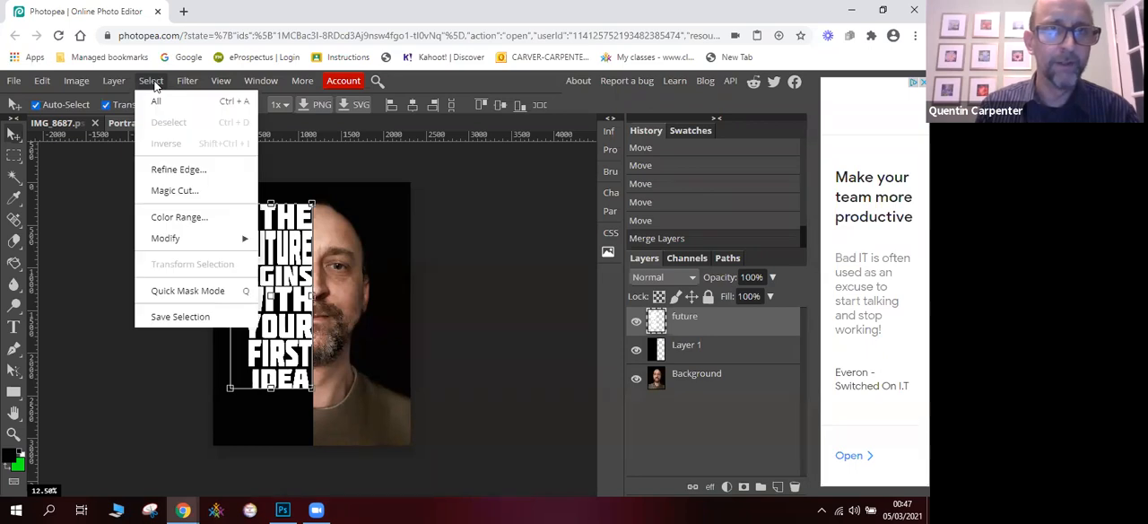
click(184, 218)
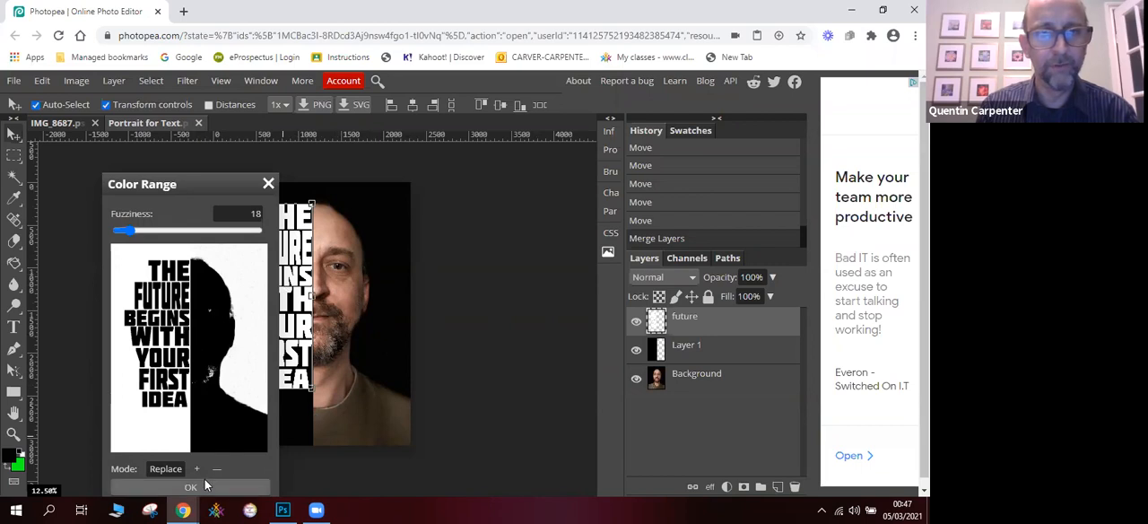
click(268, 183)
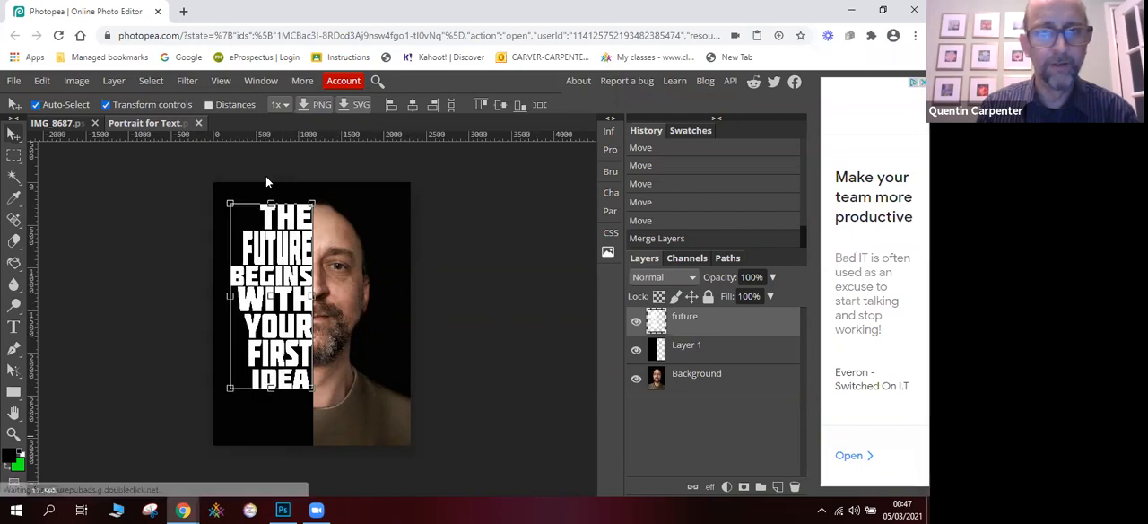
- Hide the Background layer and select the black area around the words using Color Range with Fuzziness 18
click(636, 380)
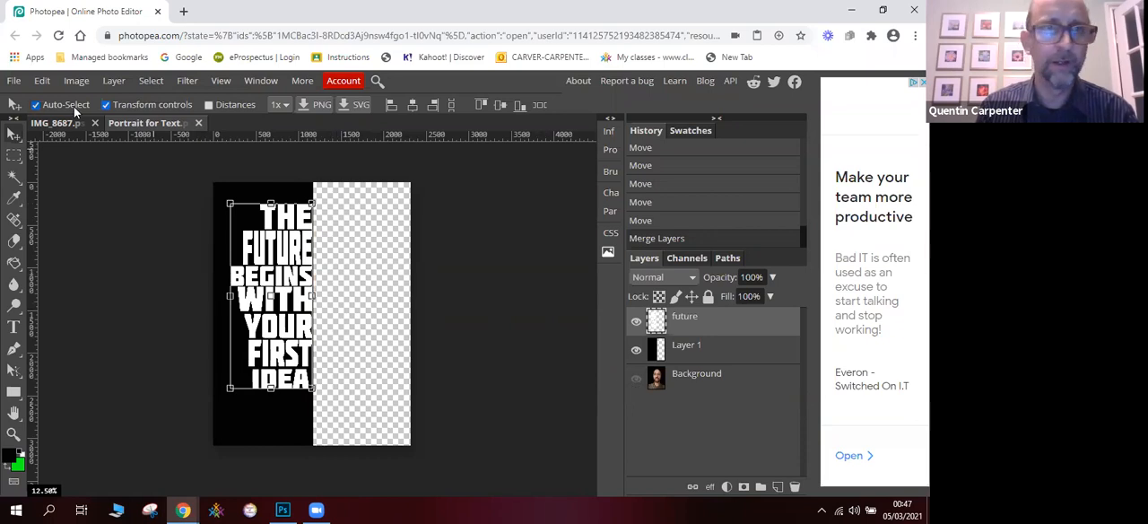
click(79, 83)
mouse_move(153, 83)
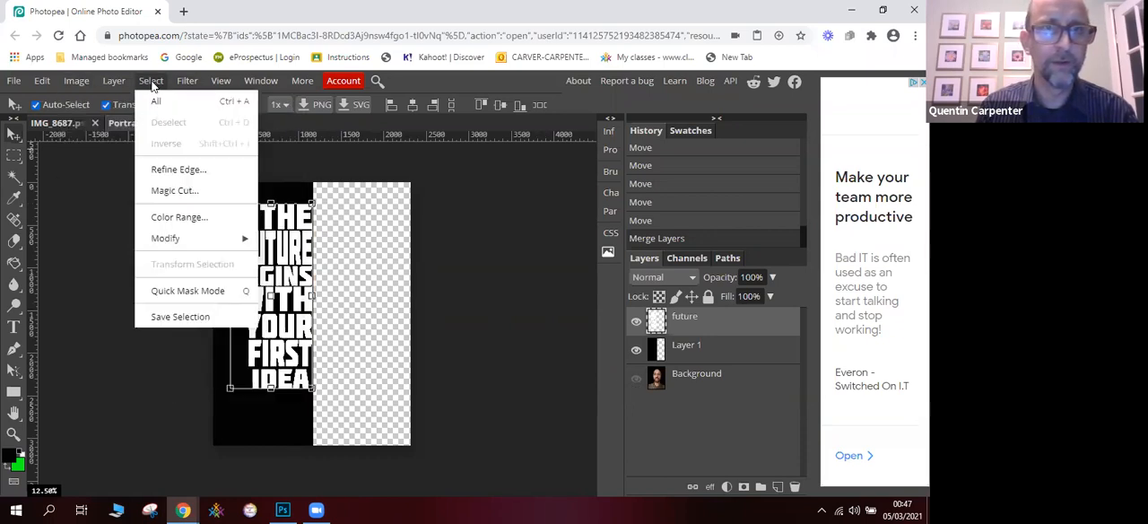
click(184, 218)
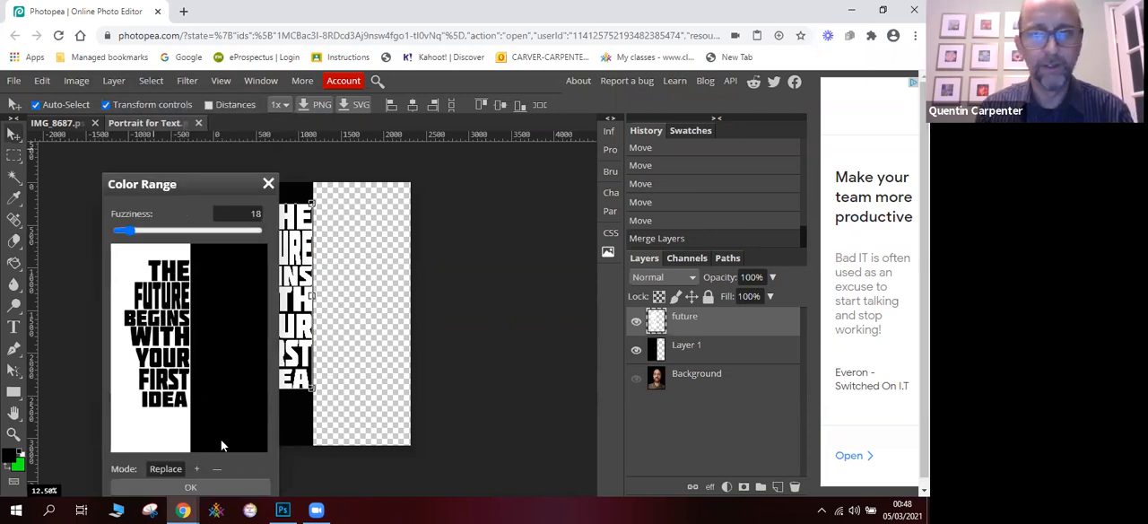
click(194, 485)
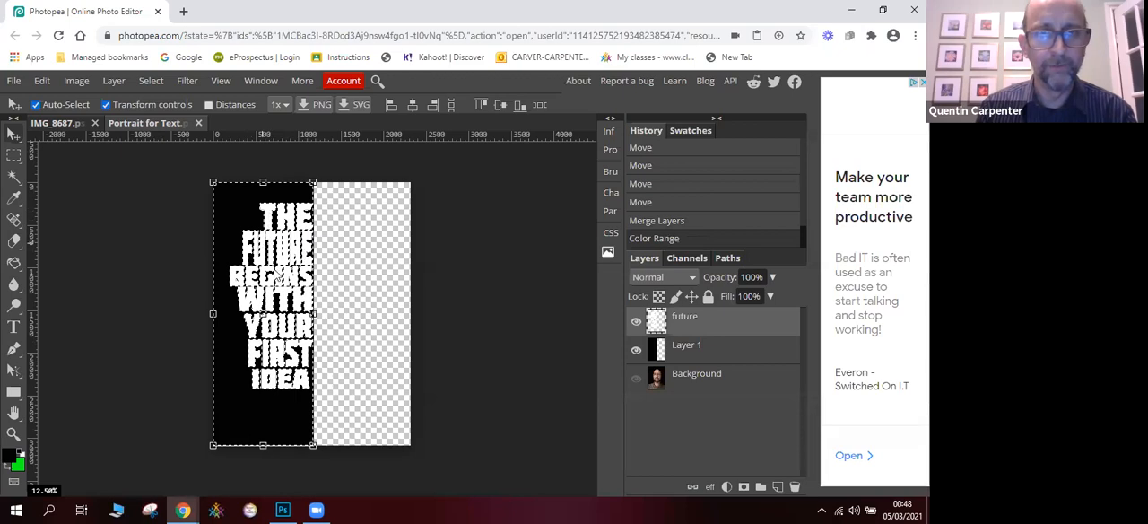
- Show the Background layer, hide the merged future text layer, and make Layer 1 the active layer
click(635, 378)
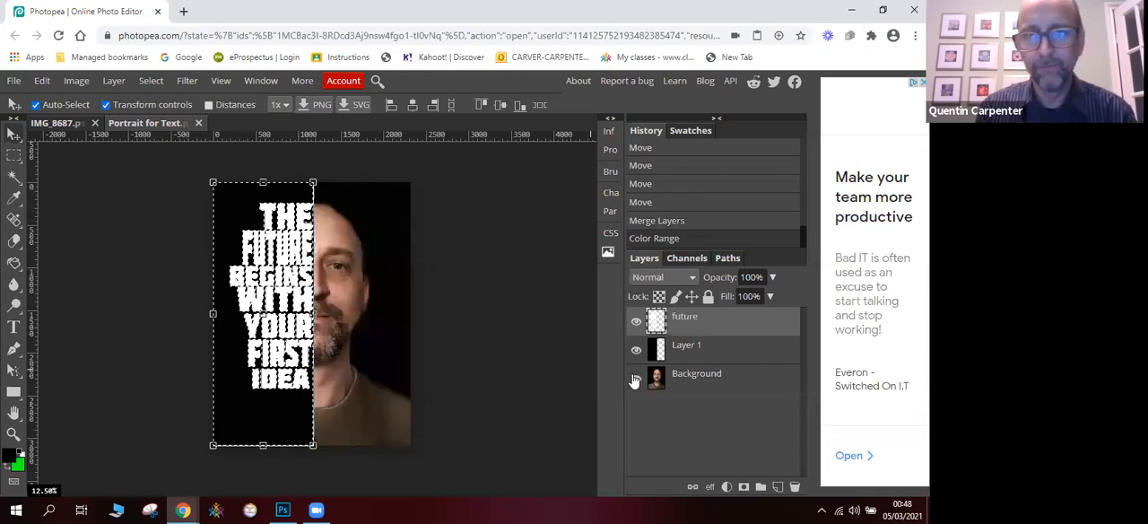
click(635, 324)
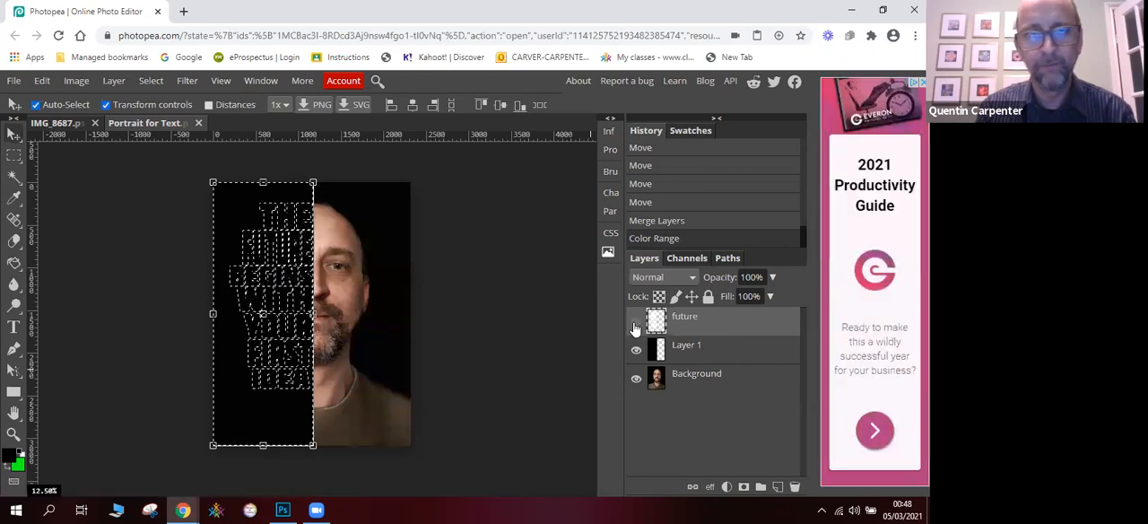
click(688, 355)
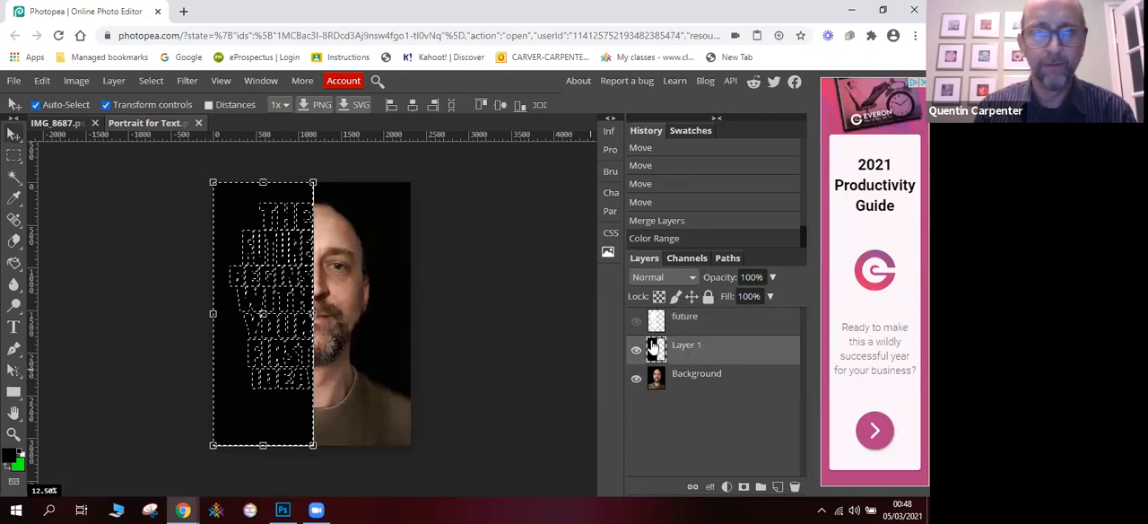
- Try cutting the selected area around the words out of Layer 1, and undo the cut
click(49, 82)
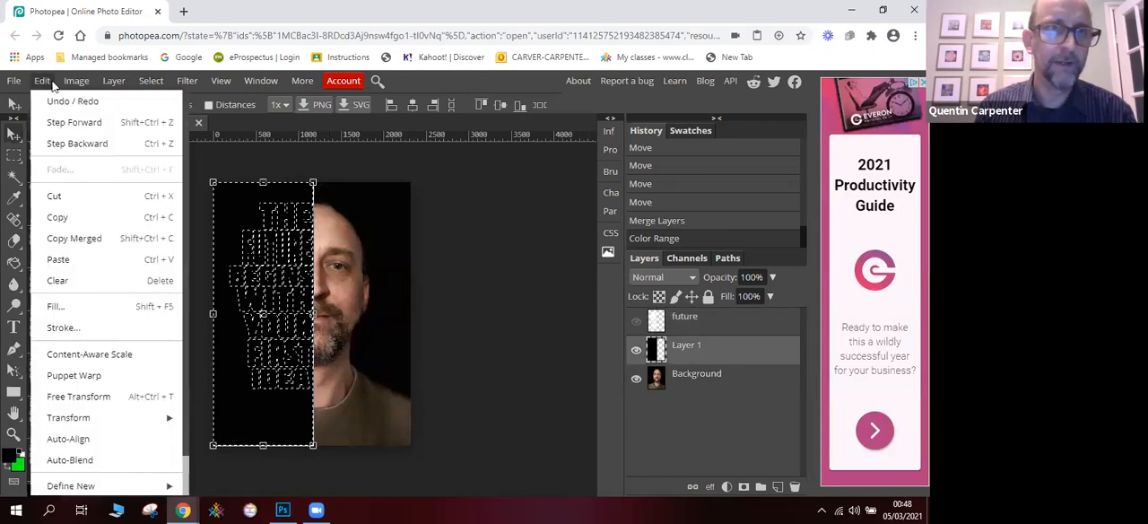
click(74, 206)
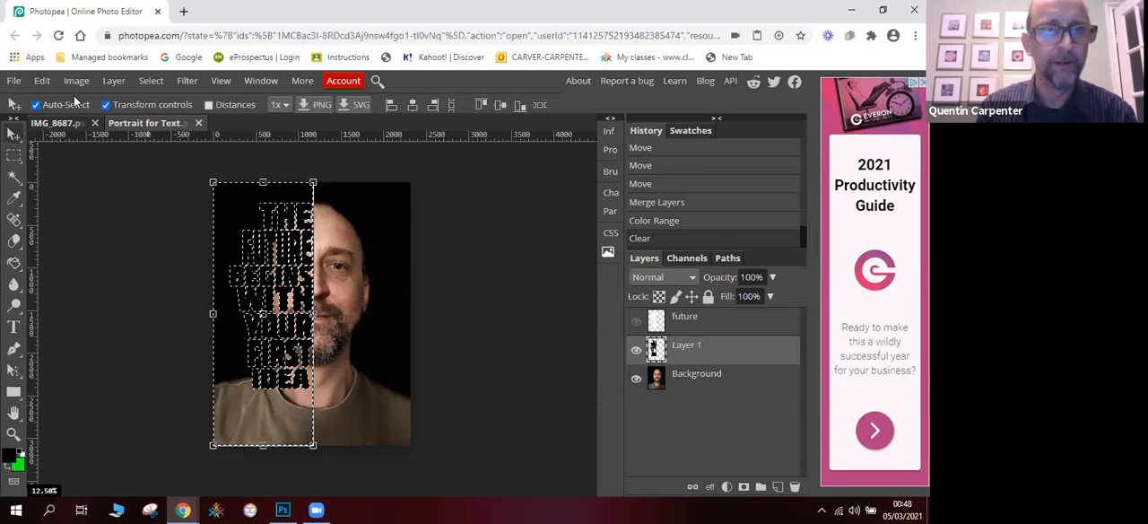
click(42, 81)
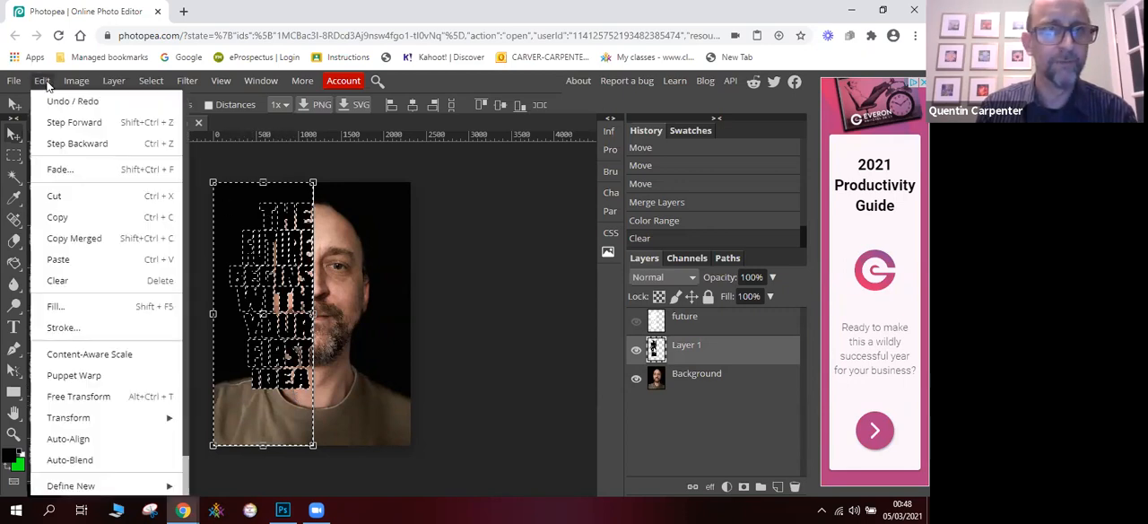
click(76, 143)
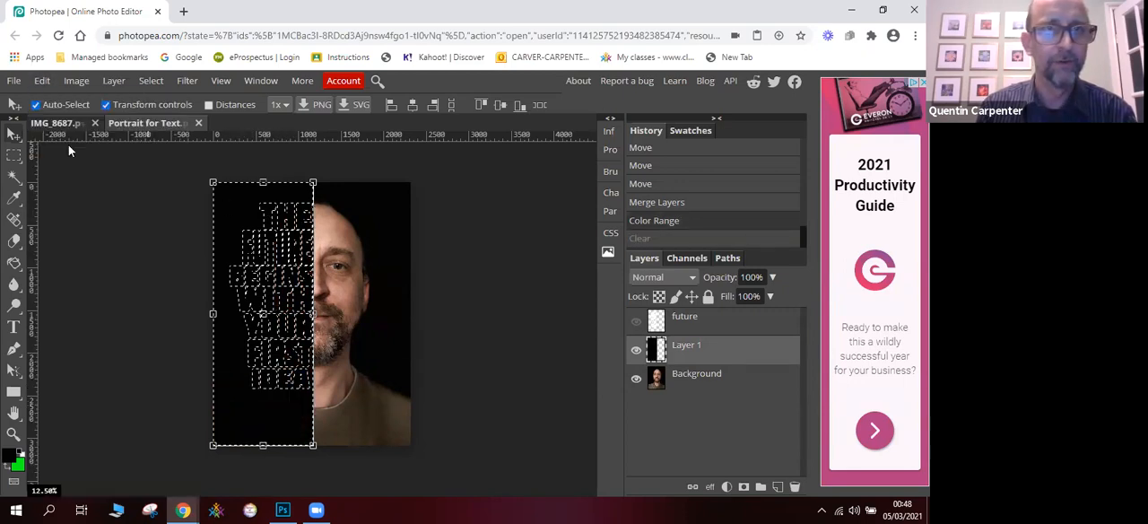
- Invert the selection, cut the word shapes out of black Layer 1 to reveal the face, and deselect
click(151, 81)
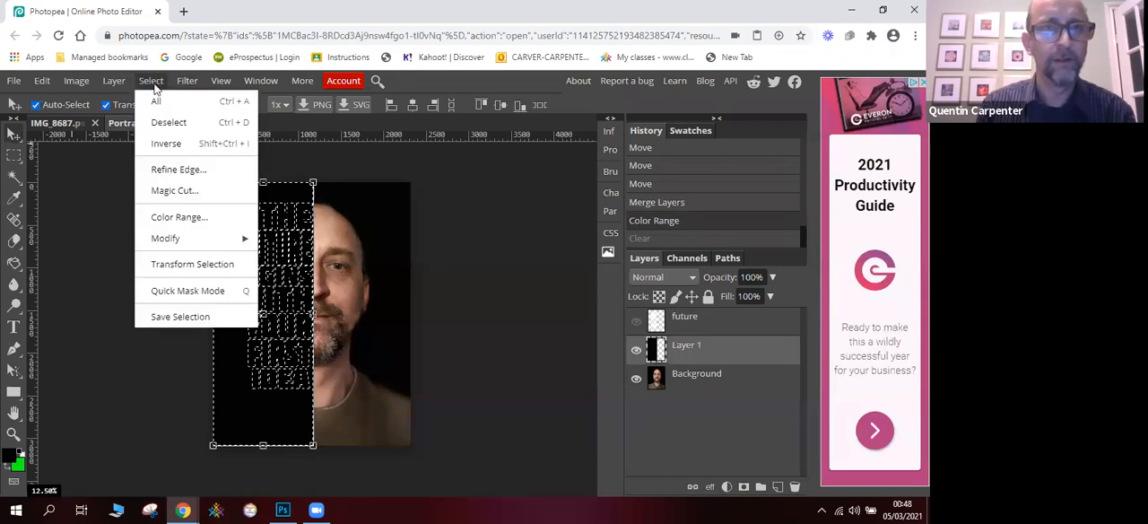
click(166, 142)
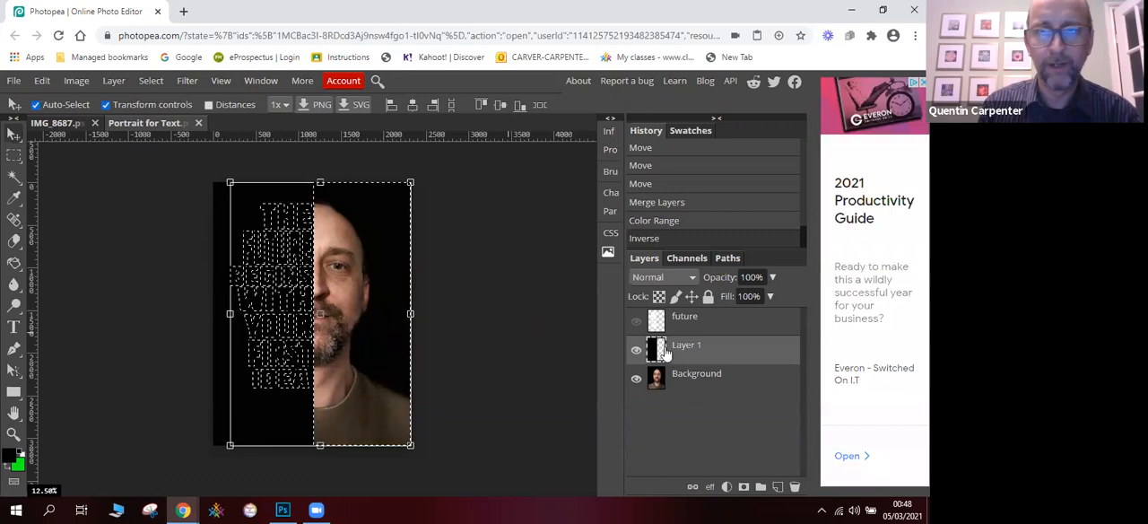
click(42, 80)
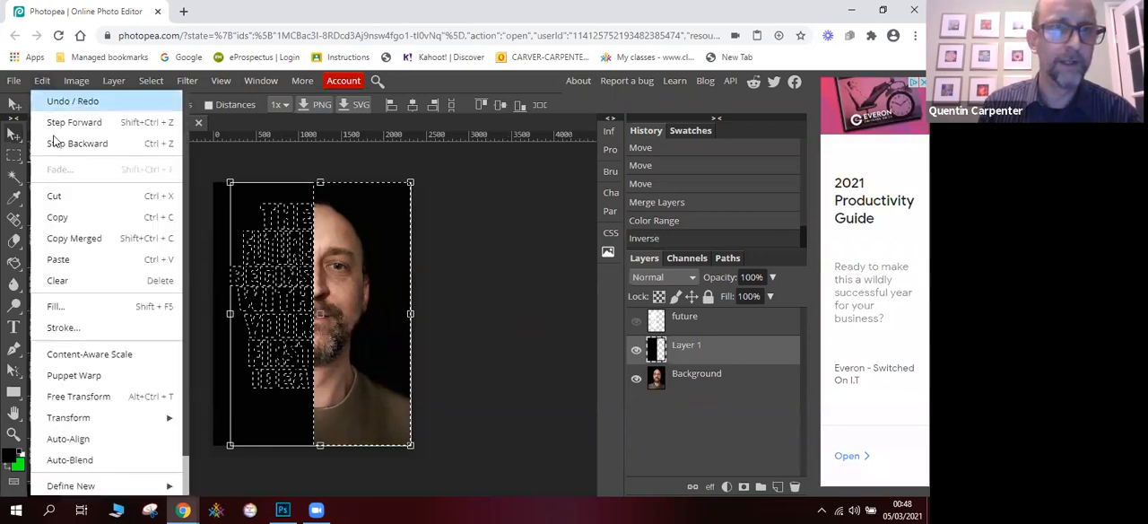
click(70, 197)
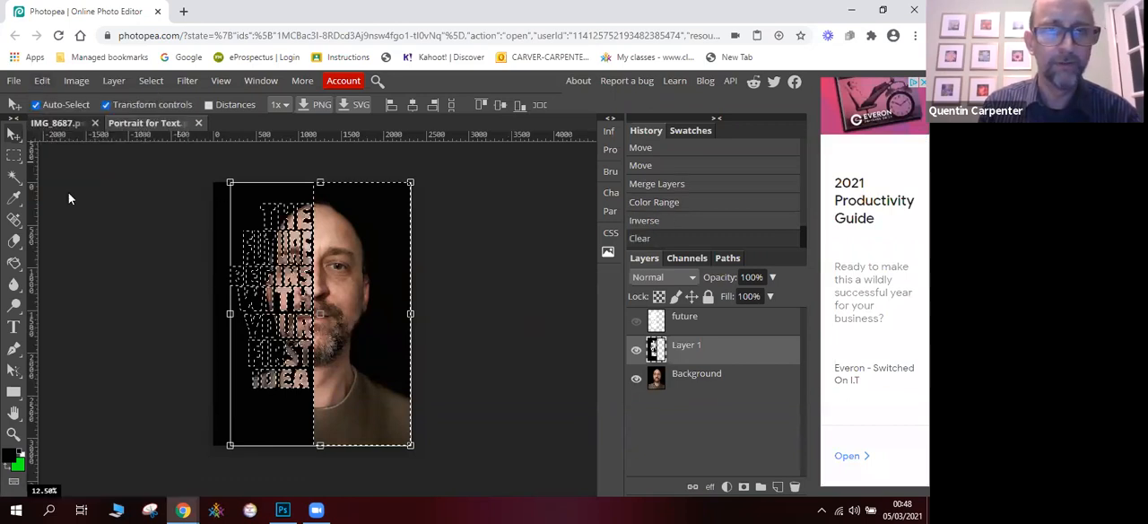
click(151, 82)
click(169, 123)
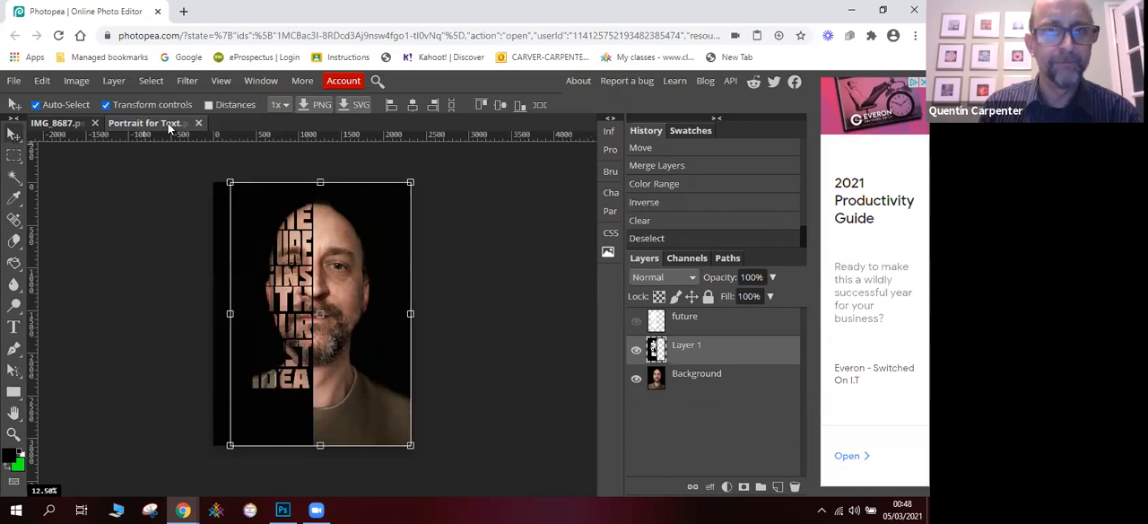
- Scale the Layer 1 cutout to about 53% width and 89% height, fitting its words over the left half of the face
click(12, 133)
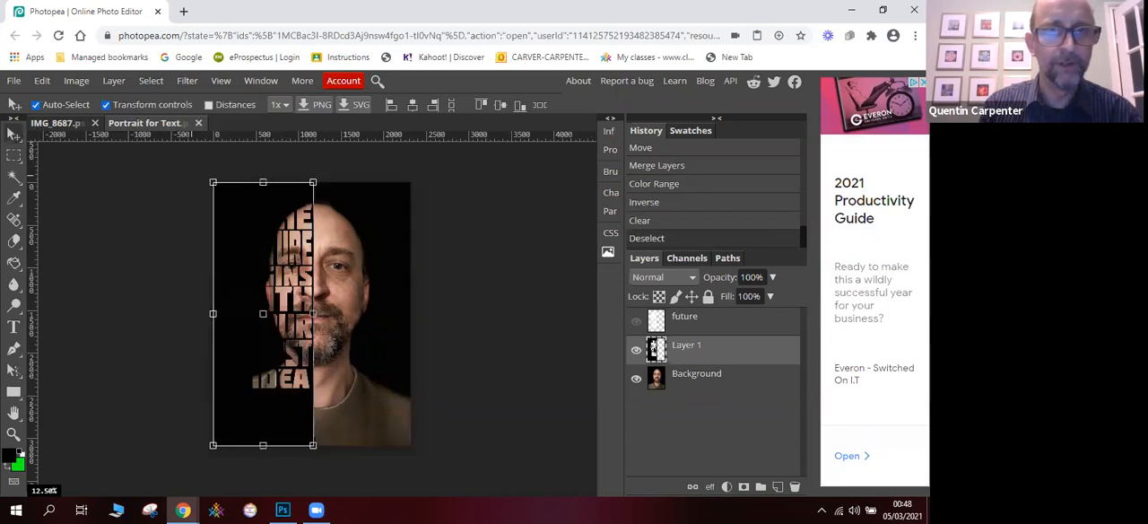
drag(212, 182, 250, 185)
drag(251, 437, 264, 421)
drag(291, 343, 290, 350)
drag(289, 345, 289, 348)
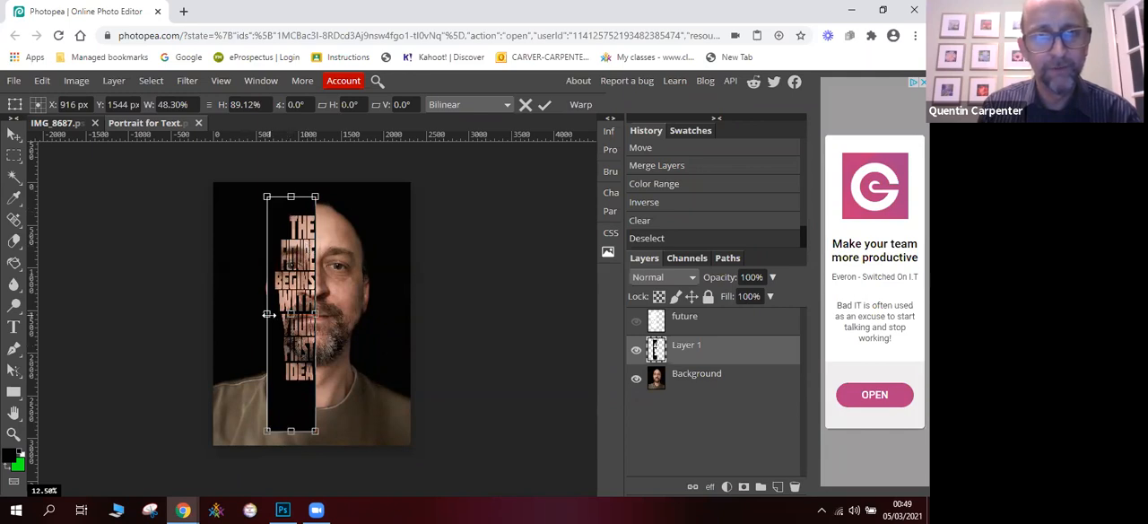
drag(268, 314, 261, 314)
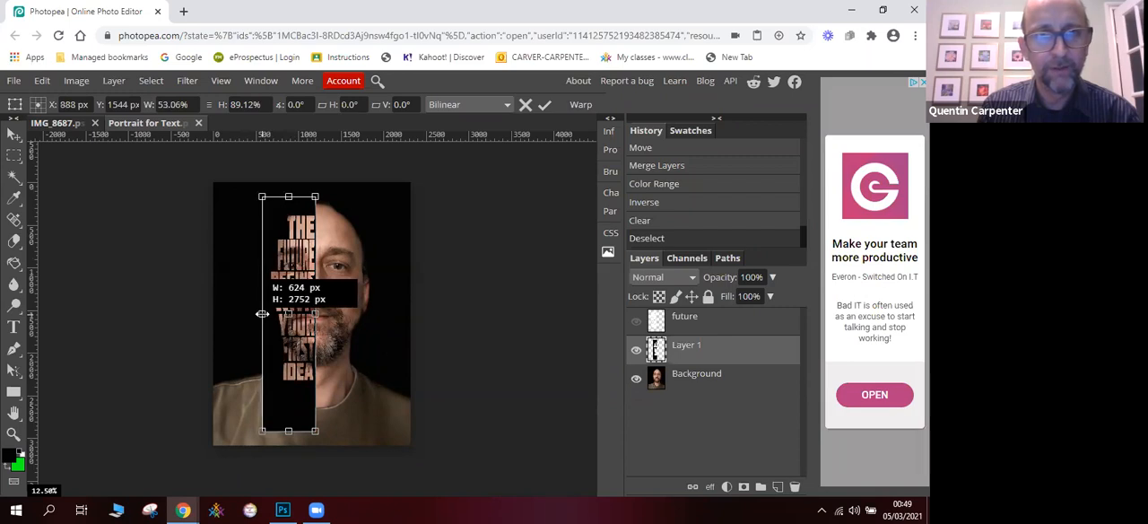
drag(262, 313, 262, 314)
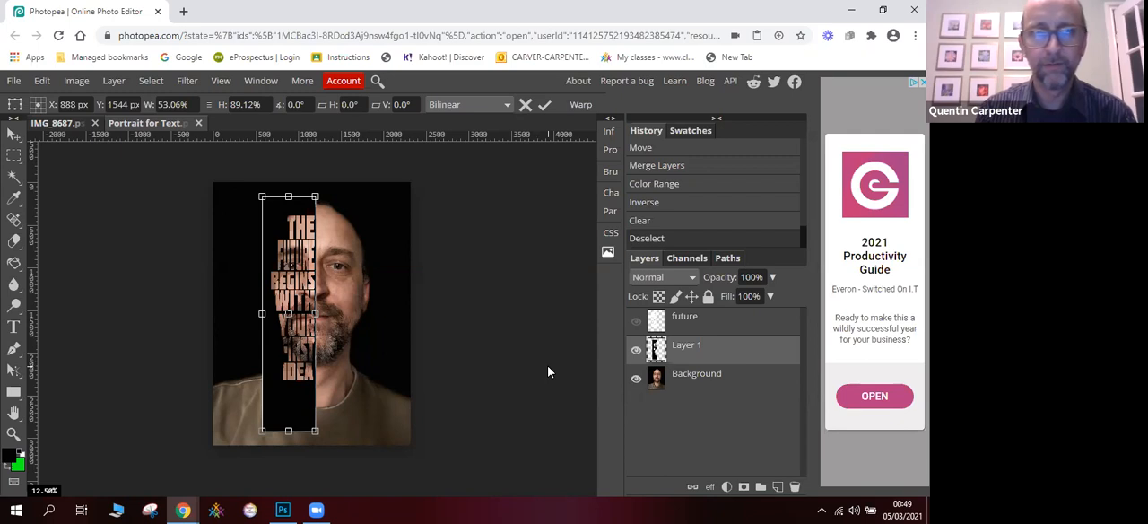
- Hide Layer 1, keep the merged future layer hidden, and add a new empty layer above Layer 1
click(636, 321)
click(636, 352)
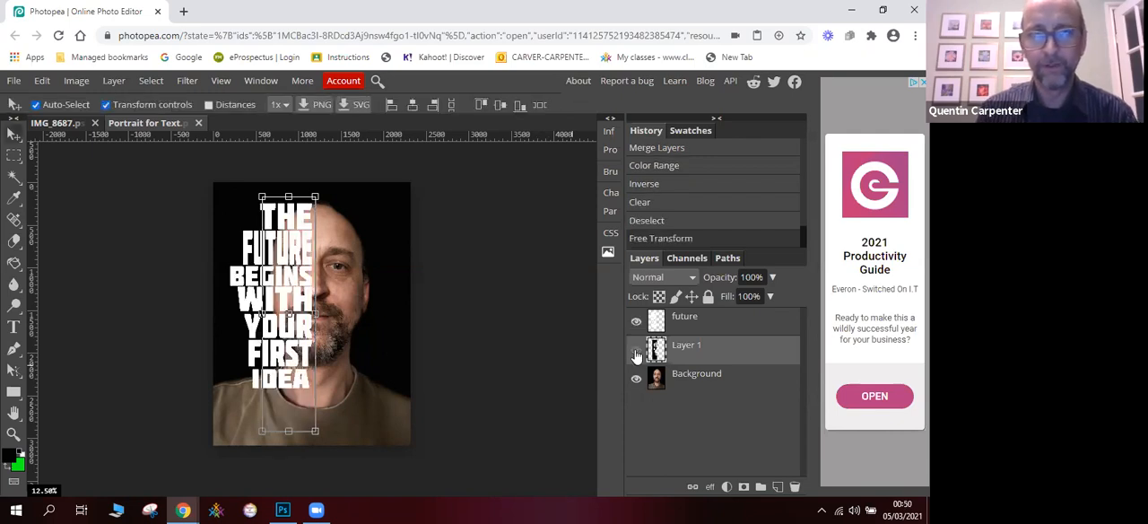
click(635, 321)
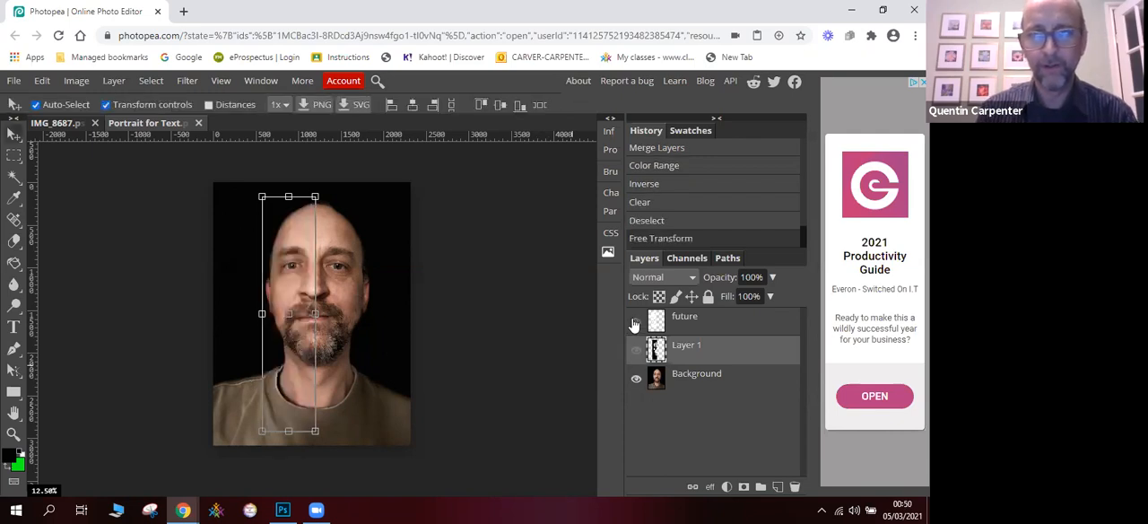
click(778, 486)
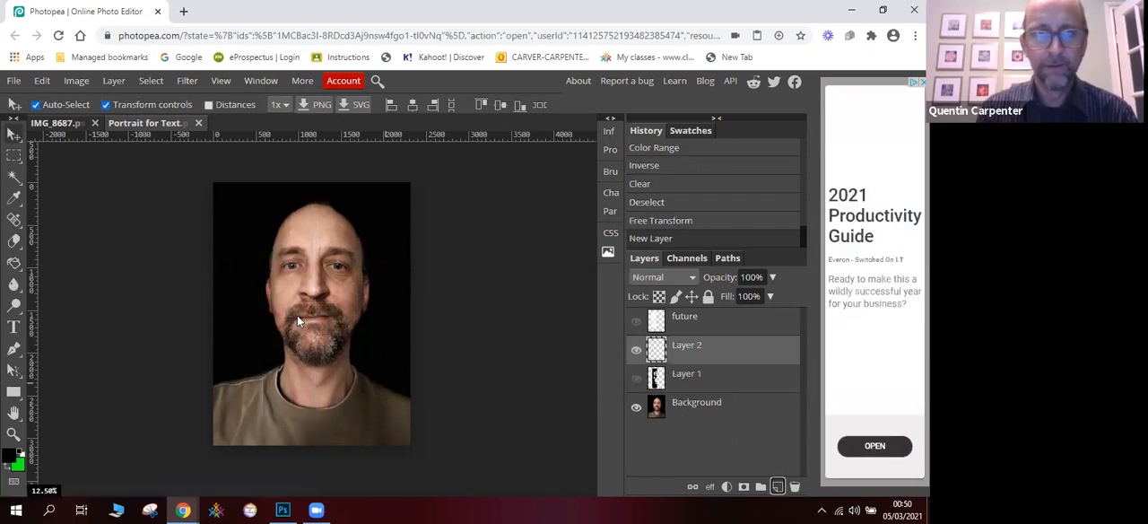
- Start a Molot text layer beside the forehead, set its size to 150 px, and leave it empty
click(14, 327)
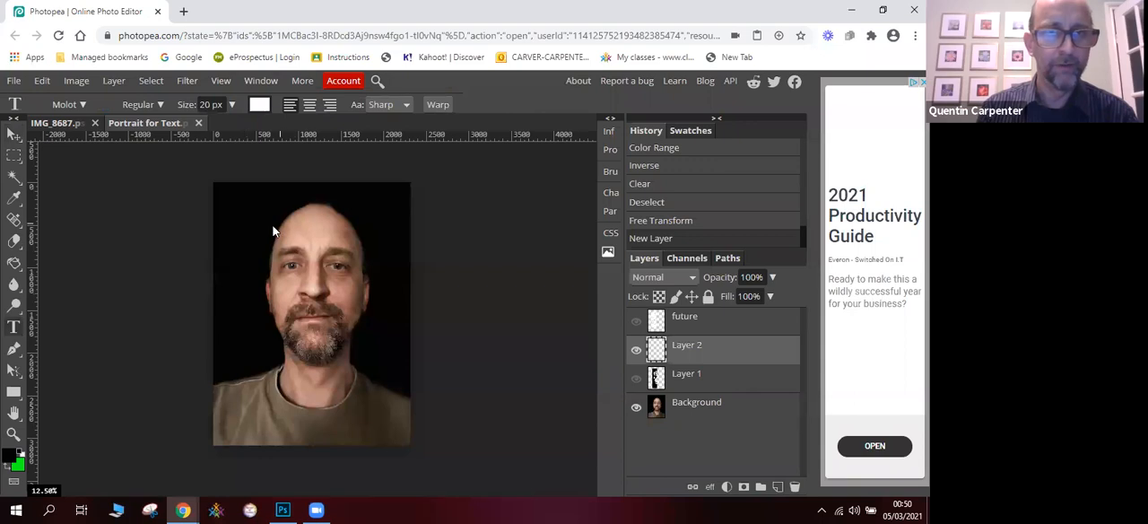
click(268, 230)
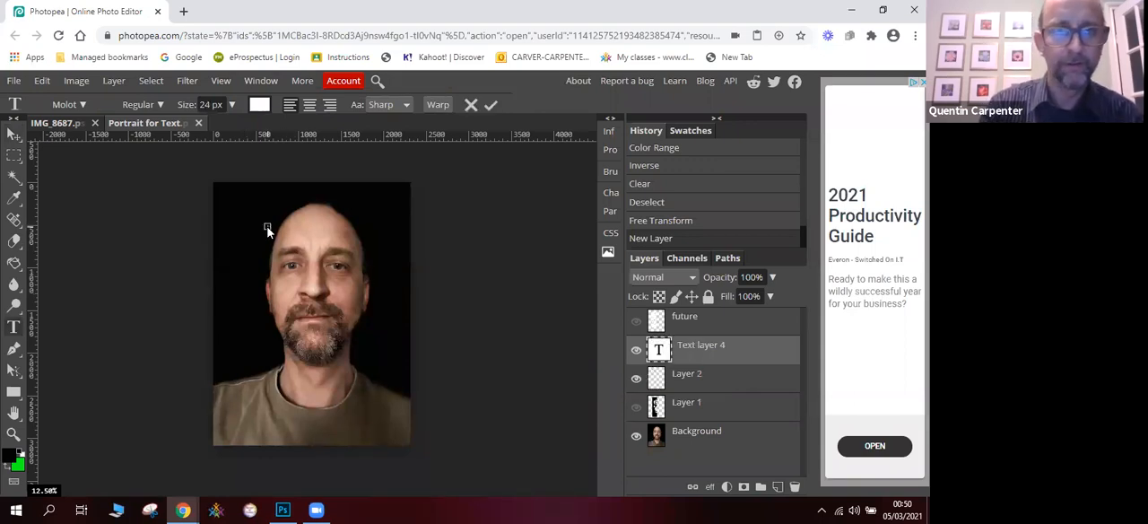
click(232, 104)
drag(223, 131, 242, 131)
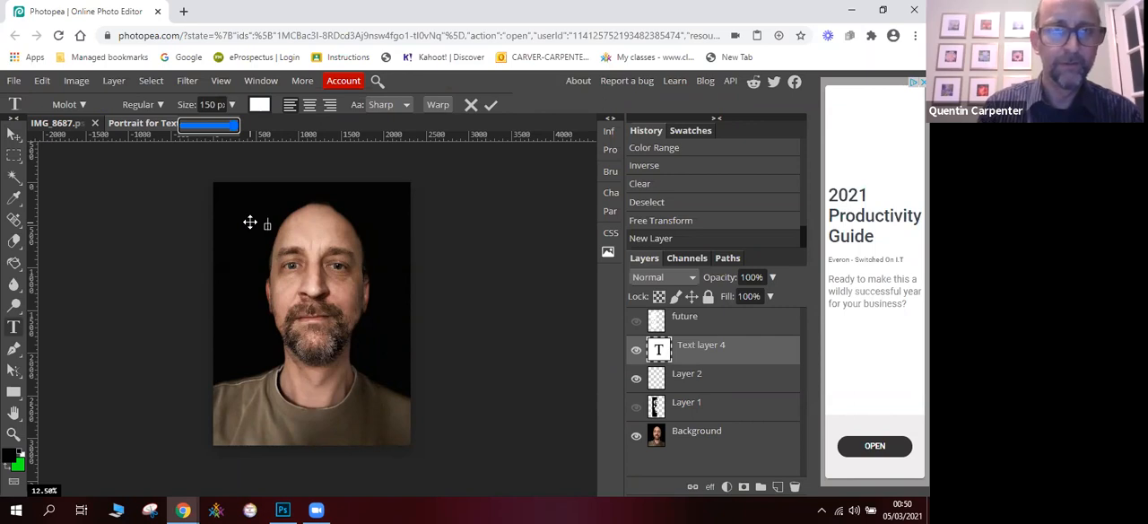
click(250, 223)
click(14, 132)
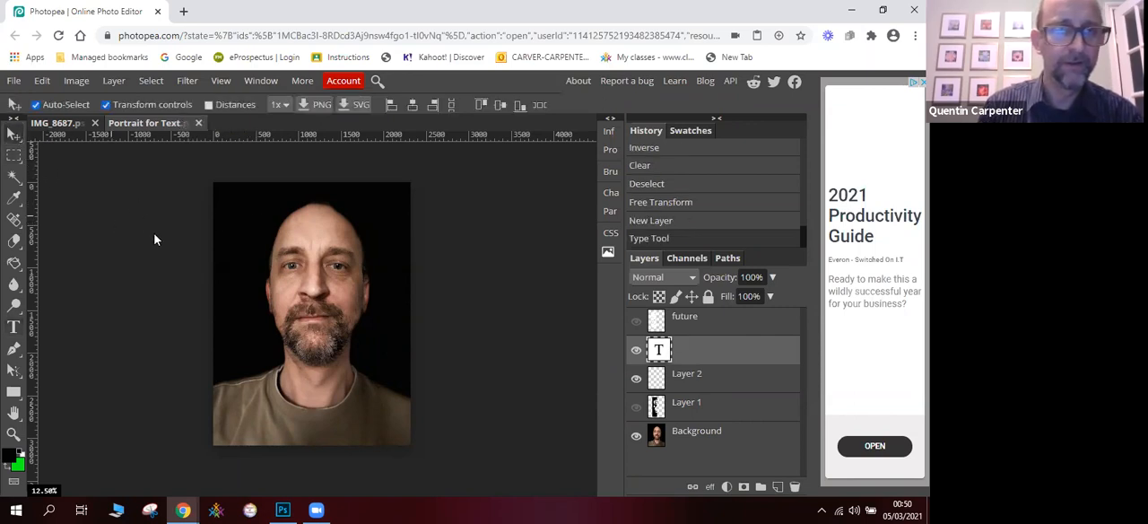
- Add the word THE as a 150 px text layer in the dark area beside the forehead
click(14, 327)
click(242, 221)
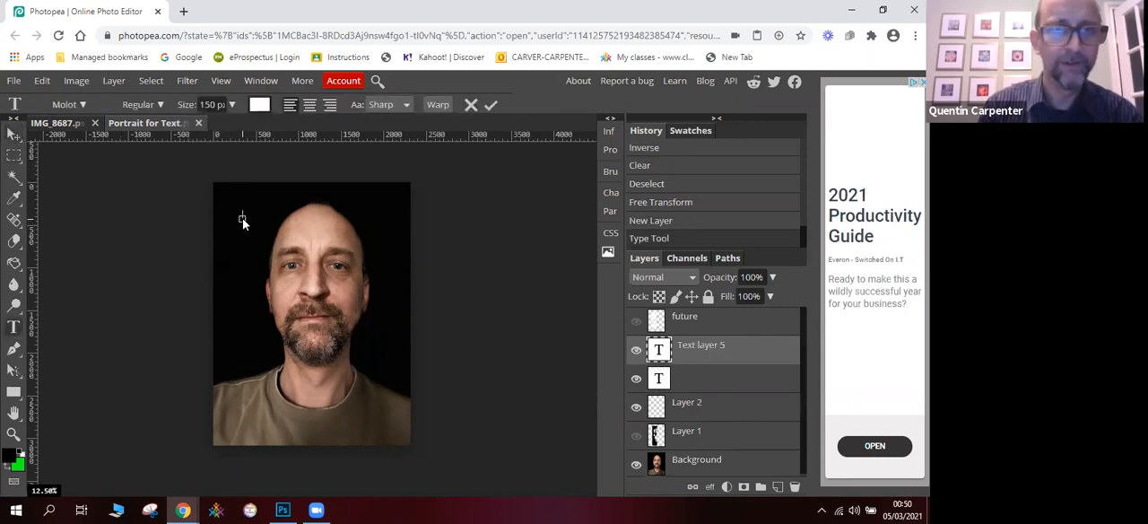
text(THE)
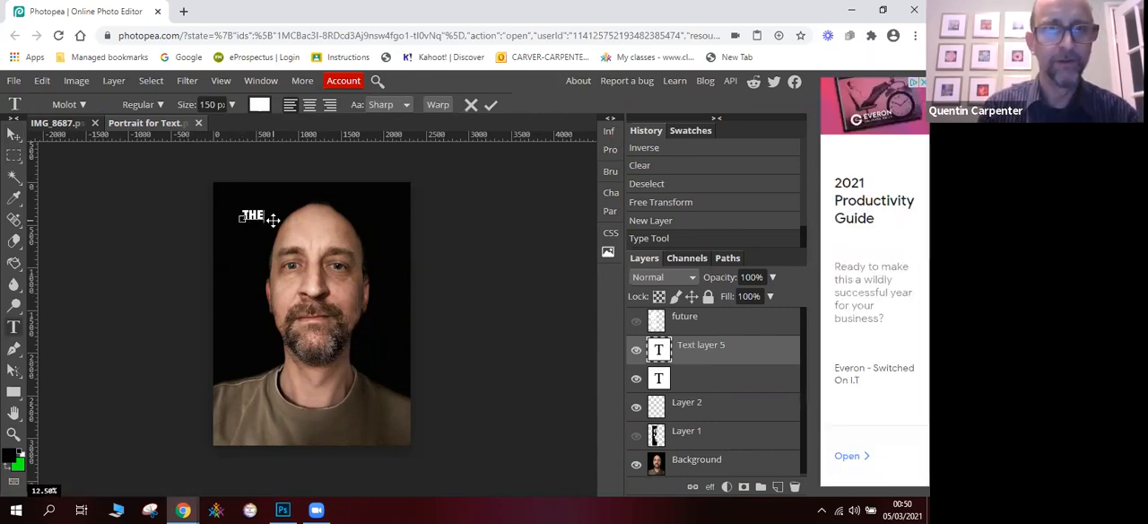
click(16, 138)
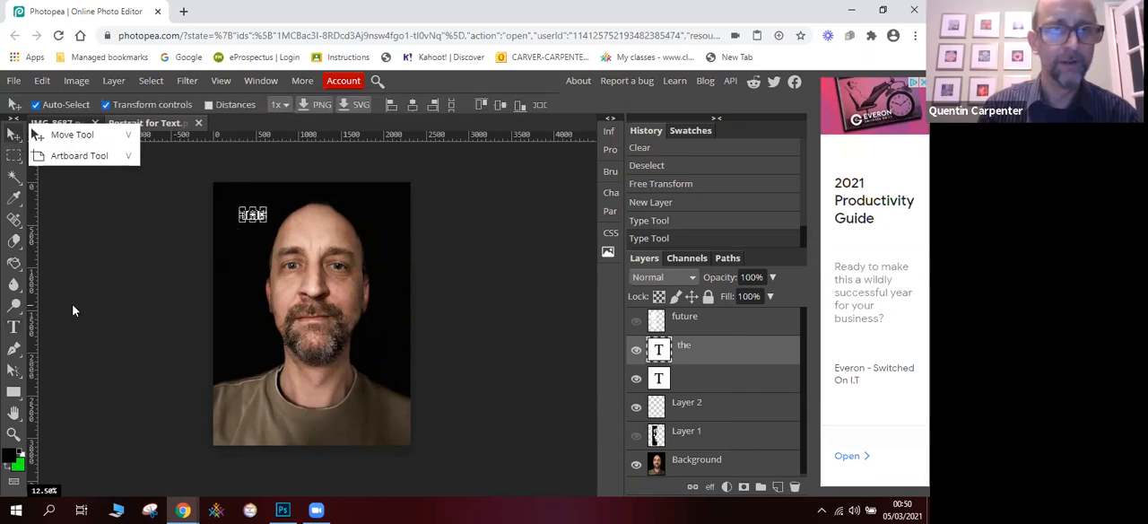
- Add the word FUTURE as a separate 150 px text layer just beneath THE
click(13, 328)
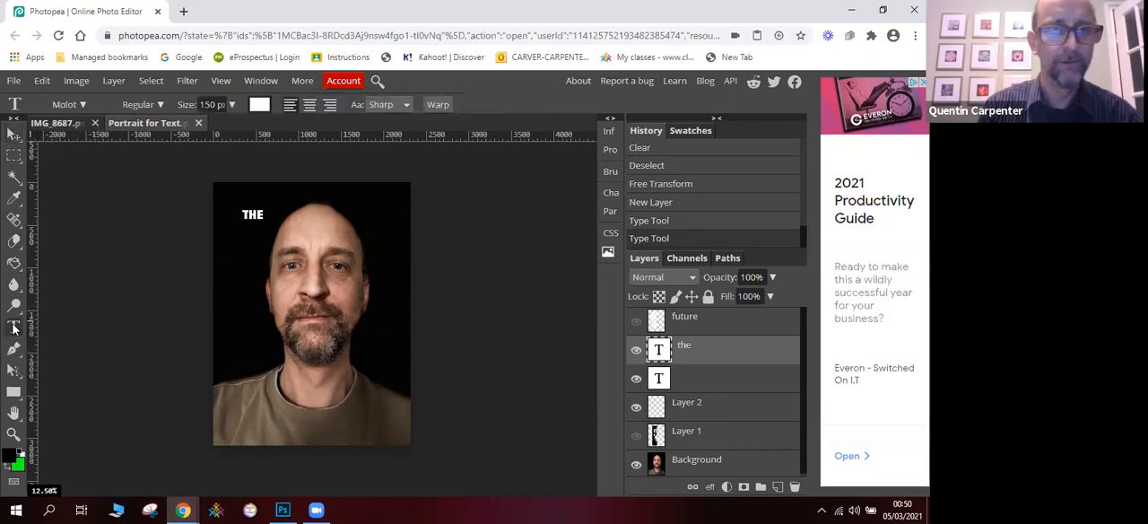
click(231, 242)
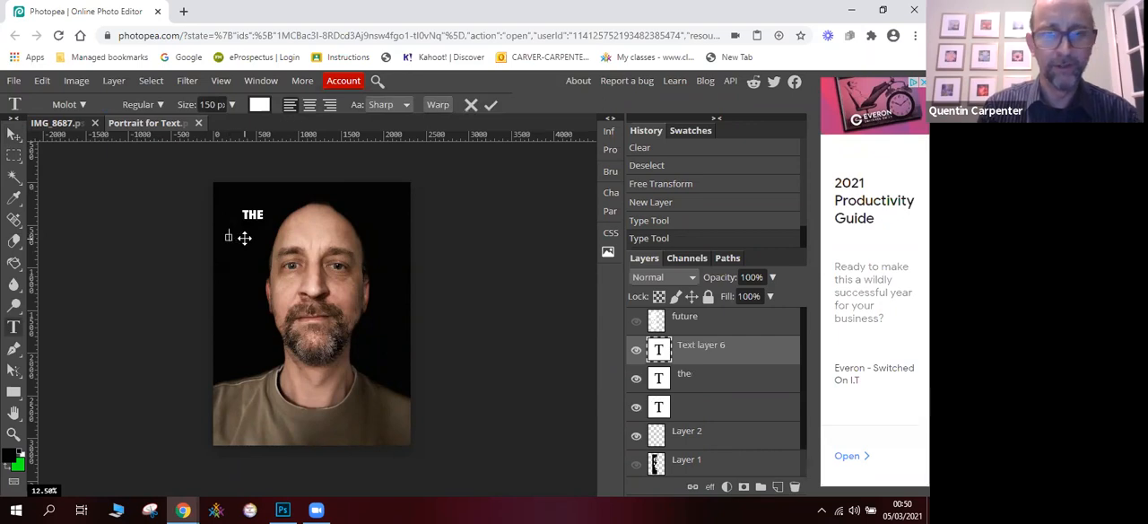
text(future)
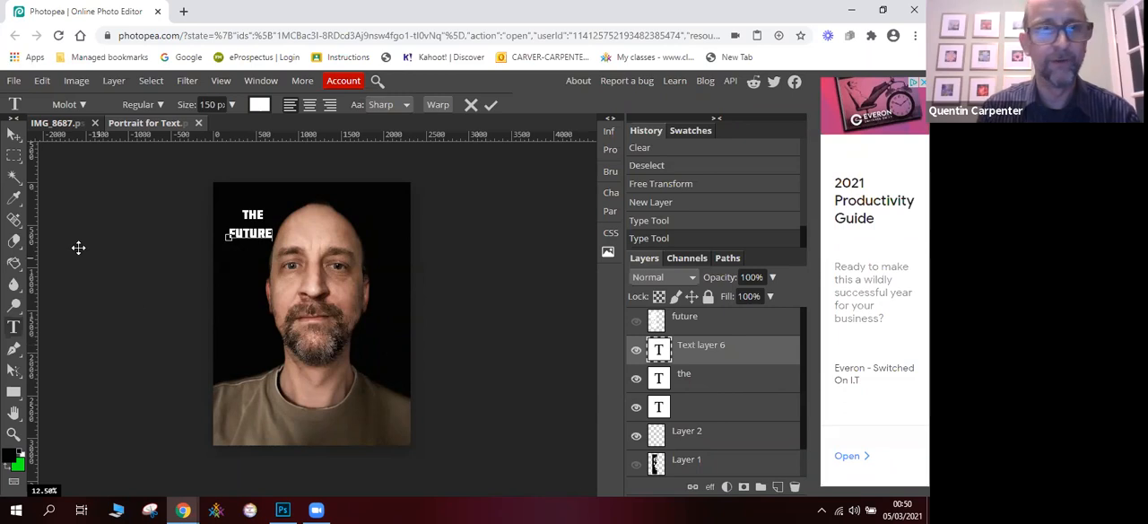
click(16, 137)
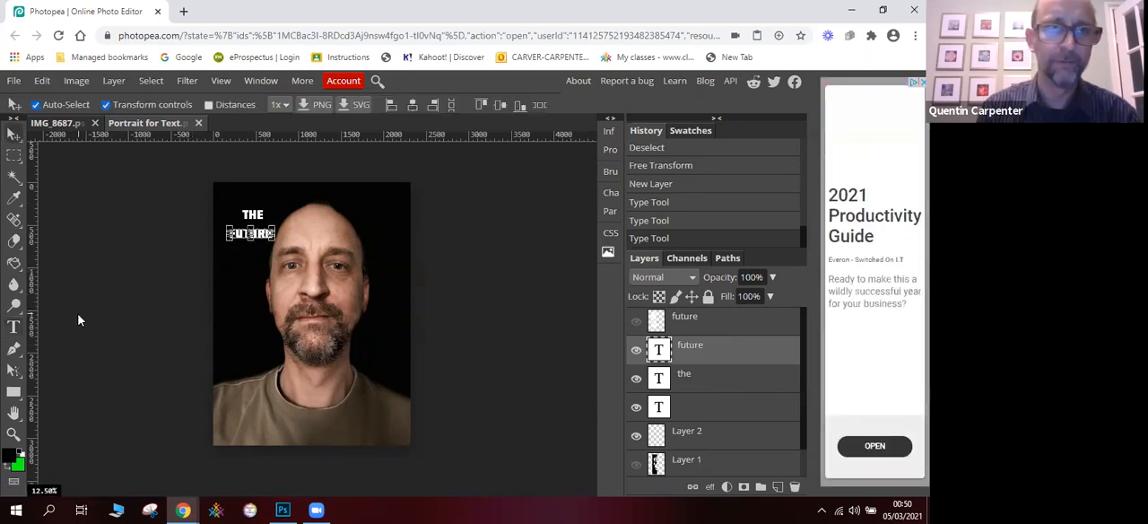
- Start a text layer beneath FUTURE, leave it empty, and duplicate the FUTURE text layer
click(18, 325)
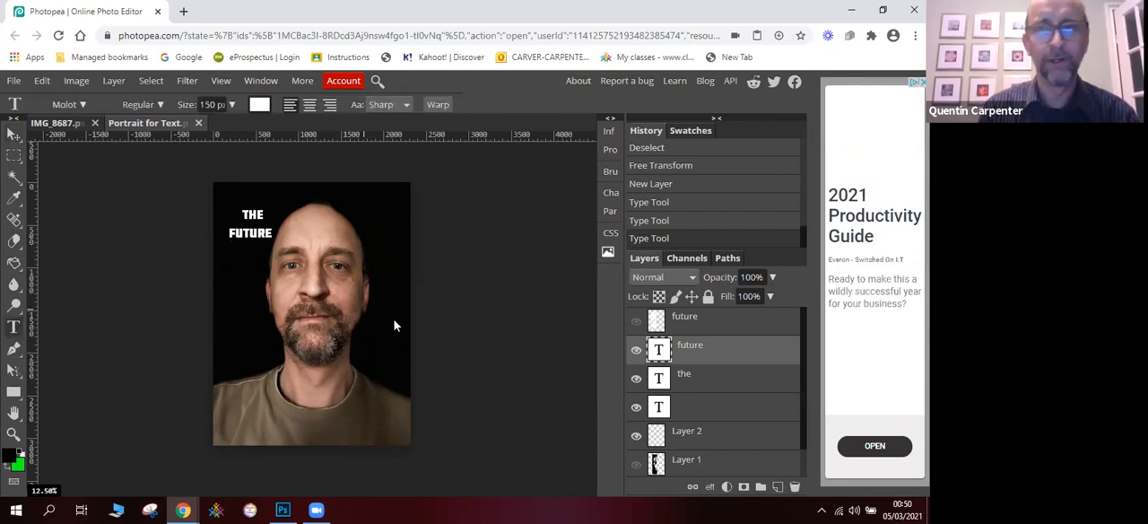
click(243, 254)
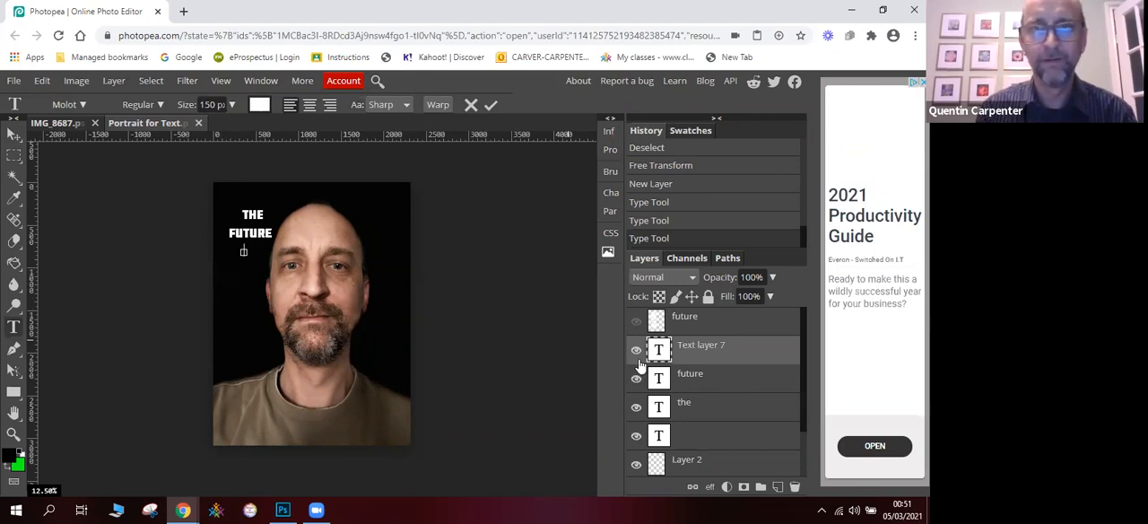
click(705, 377)
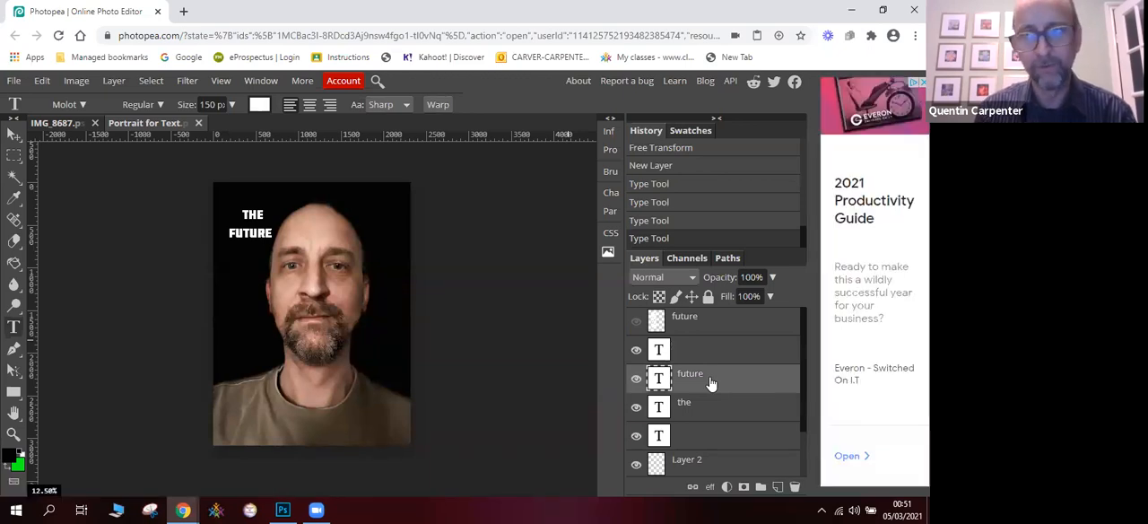
right_click(710, 383)
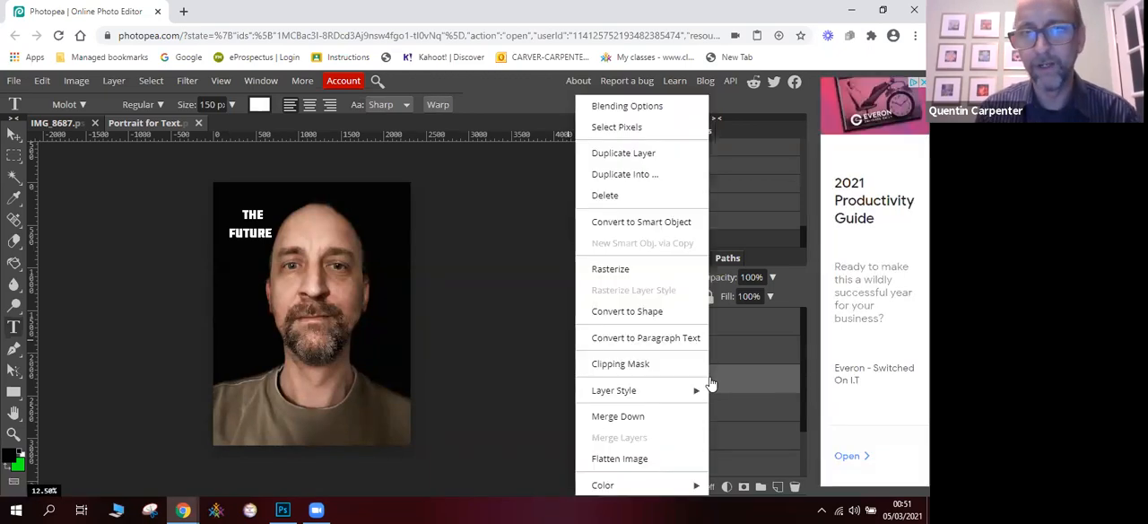
click(626, 154)
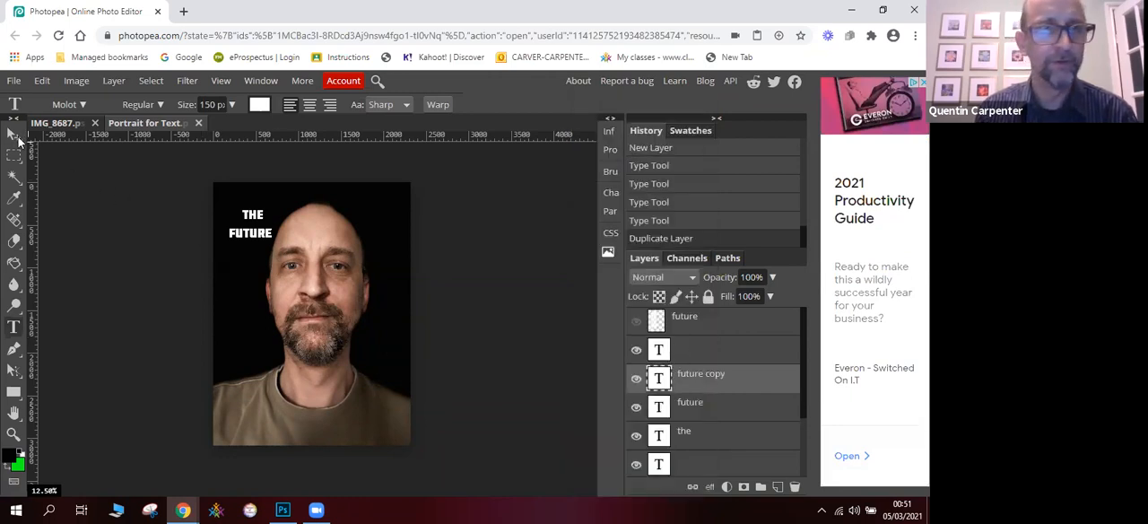
- Move the duplicate FUTURE layer just beneath the original, duplicate it again, and place that second copy one line lower
key(v)
drag(239, 237, 238, 249)
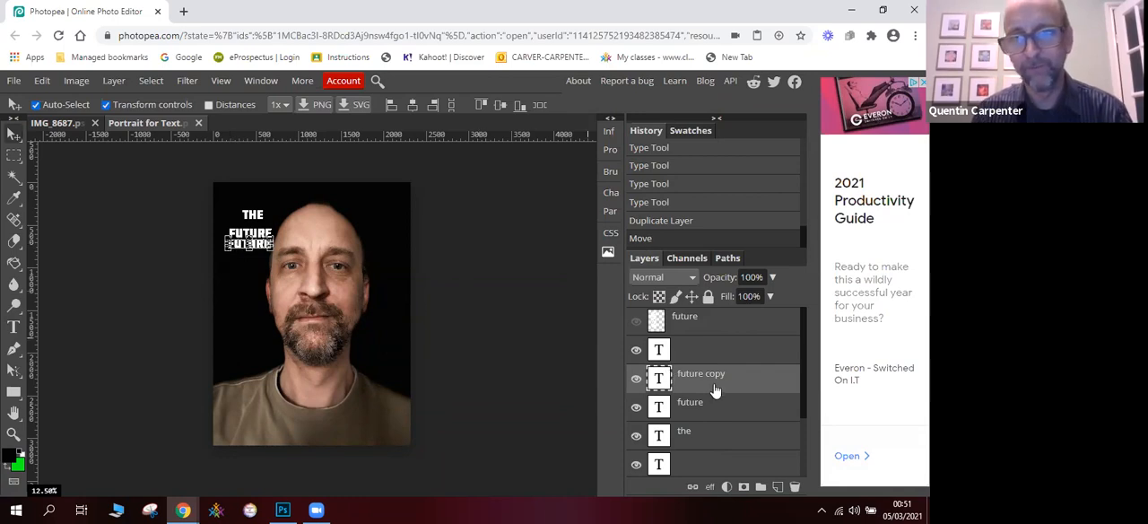
drag(729, 388, 778, 489)
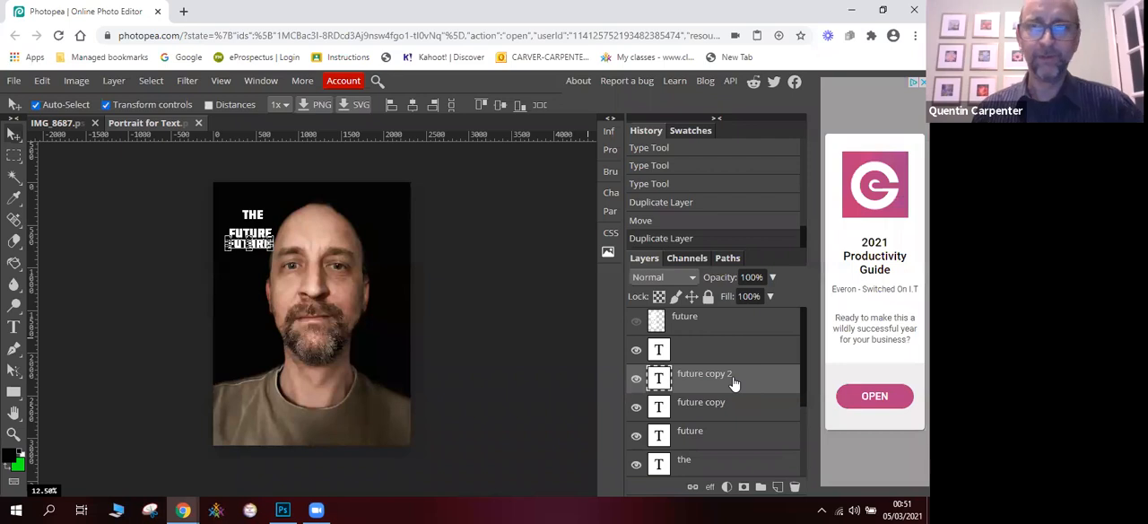
drag(239, 250, 238, 262)
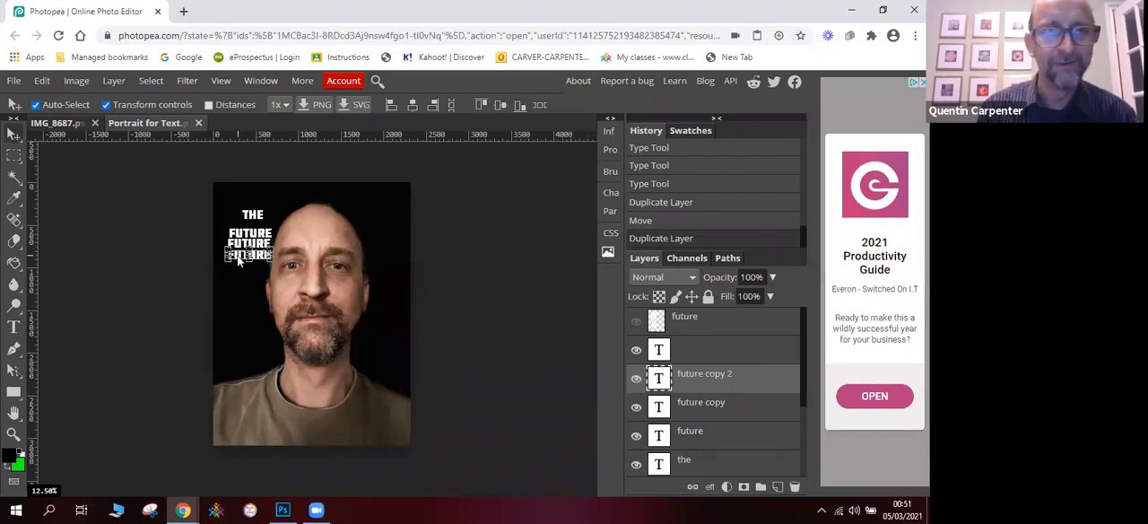
- Hide the demonstration text layers: both FUTURE copies, FUTURE, THE and the empty text layers
click(636, 377)
click(636, 407)
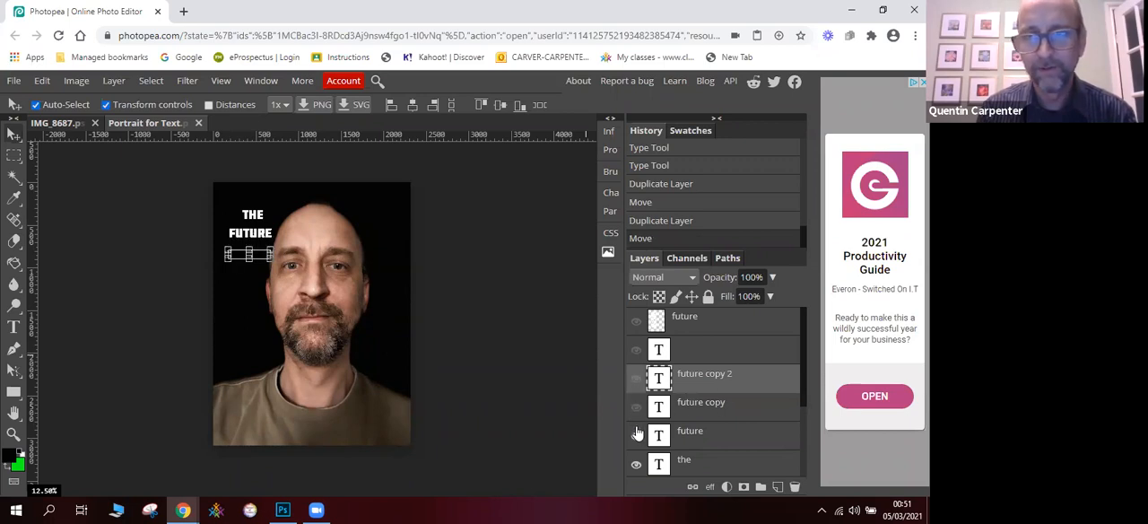
click(636, 435)
drag(802, 381, 801, 440)
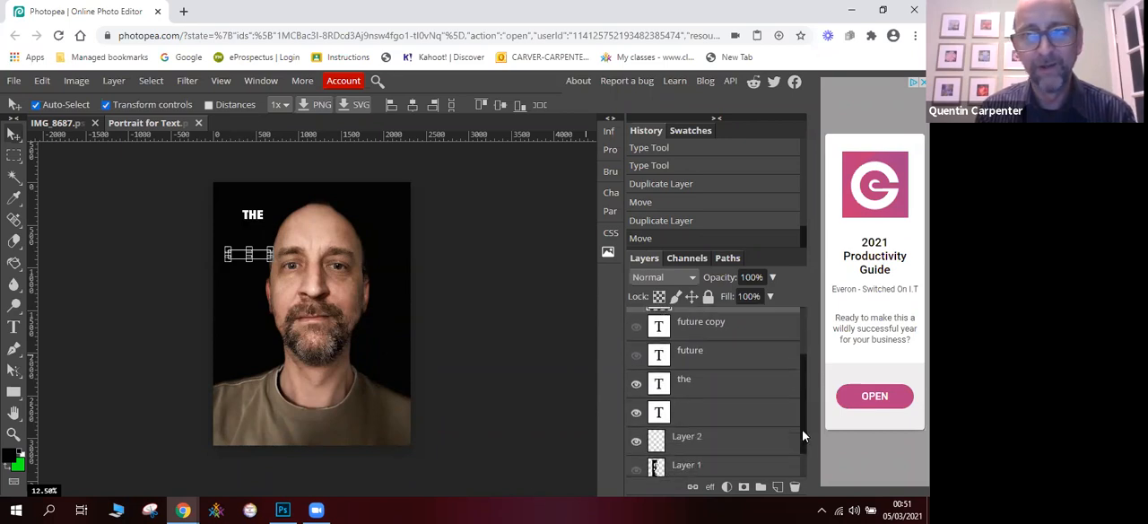
click(636, 379)
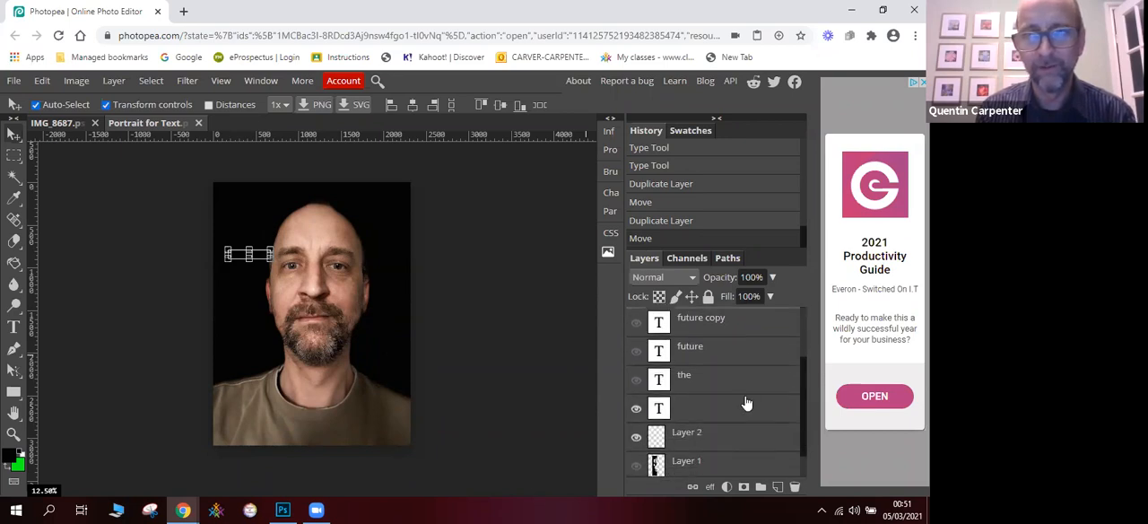
drag(804, 405, 804, 436)
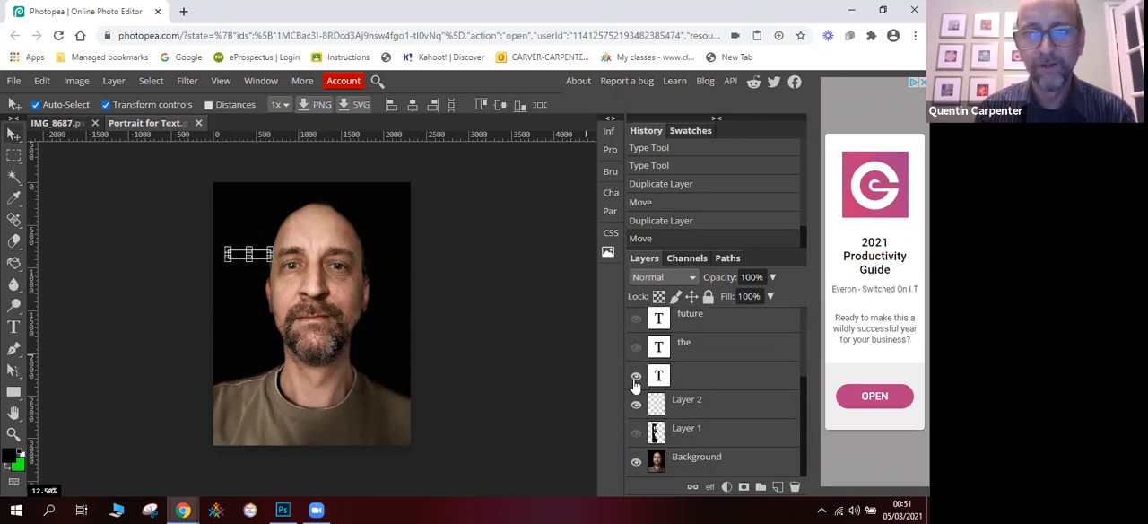
click(634, 378)
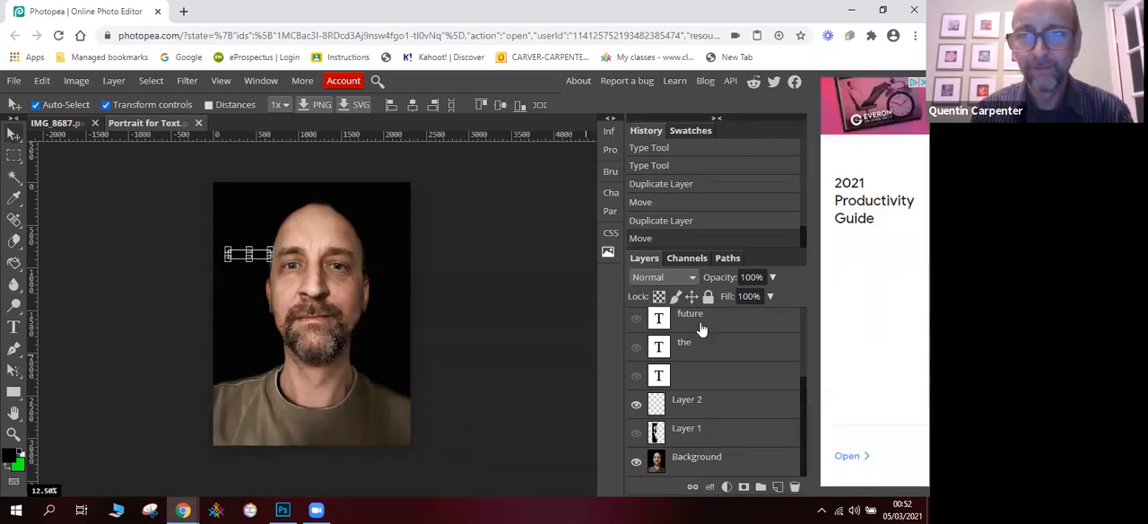
- Delete the FUTURE copies, the FUTURE and THE text layers, and all empty text layers, keeping the merged future layer
click(687, 408)
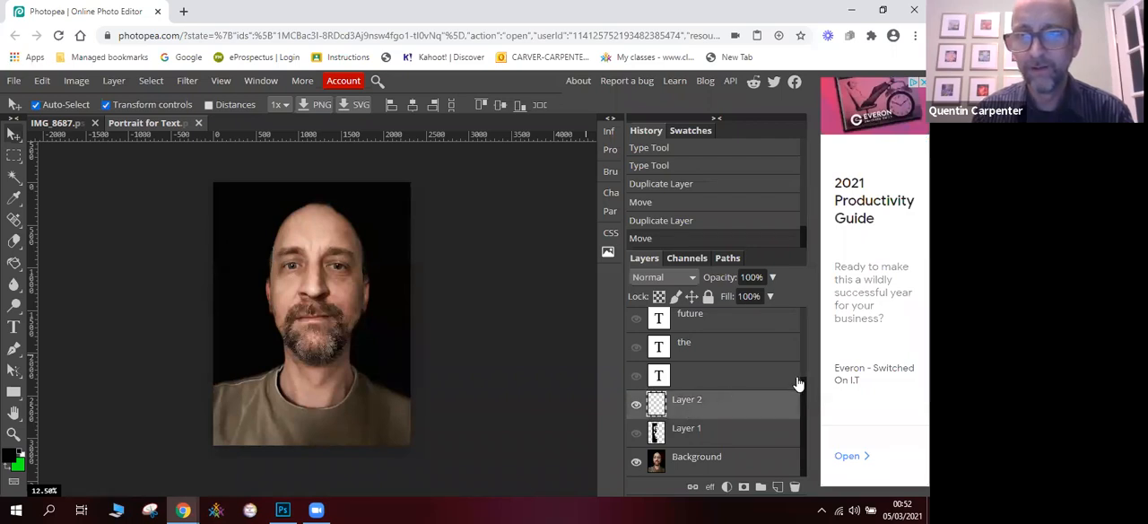
scroll(801, 373, up, 3)
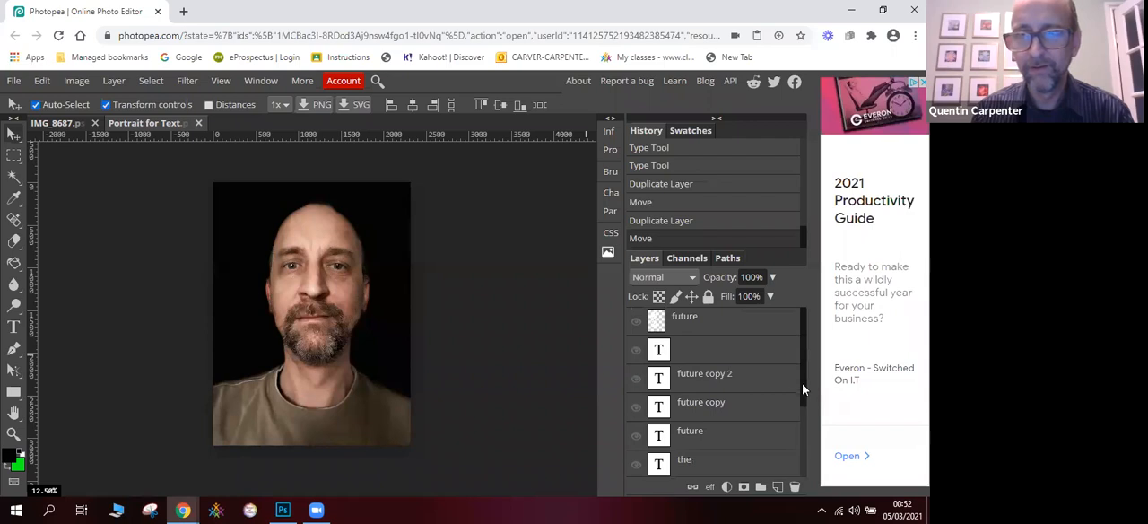
click(744, 380)
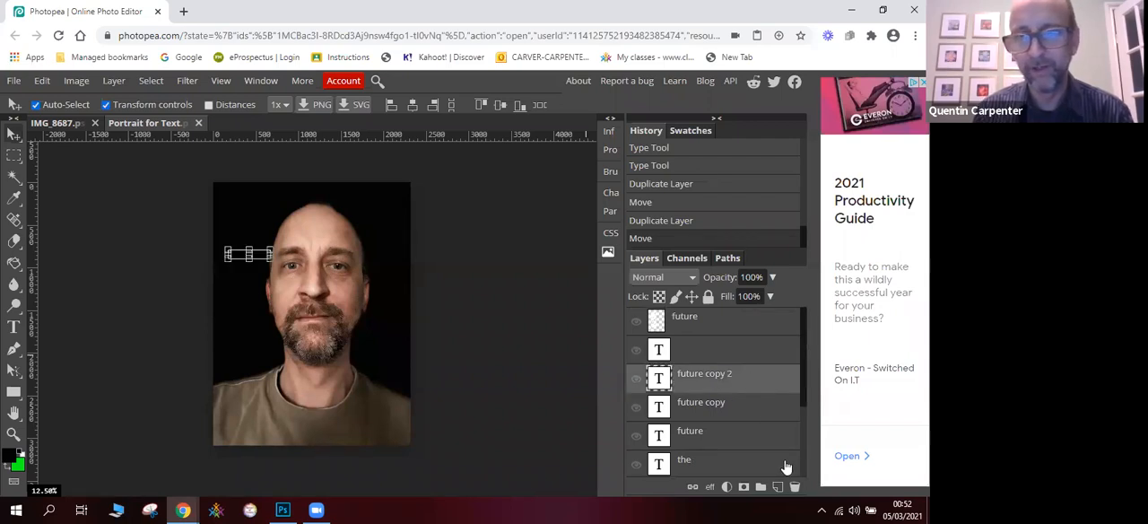
click(793, 486)
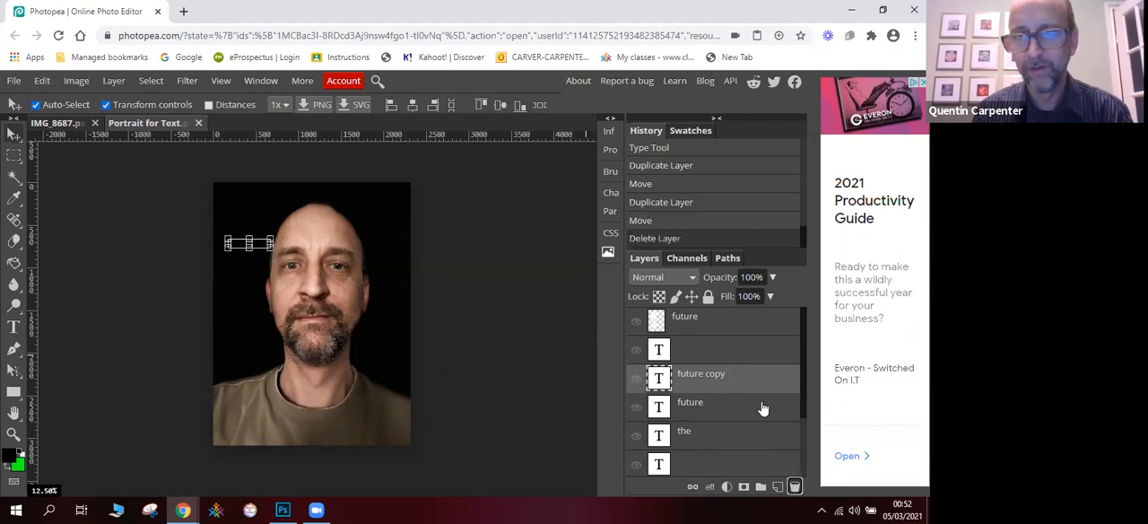
drag(740, 379, 794, 486)
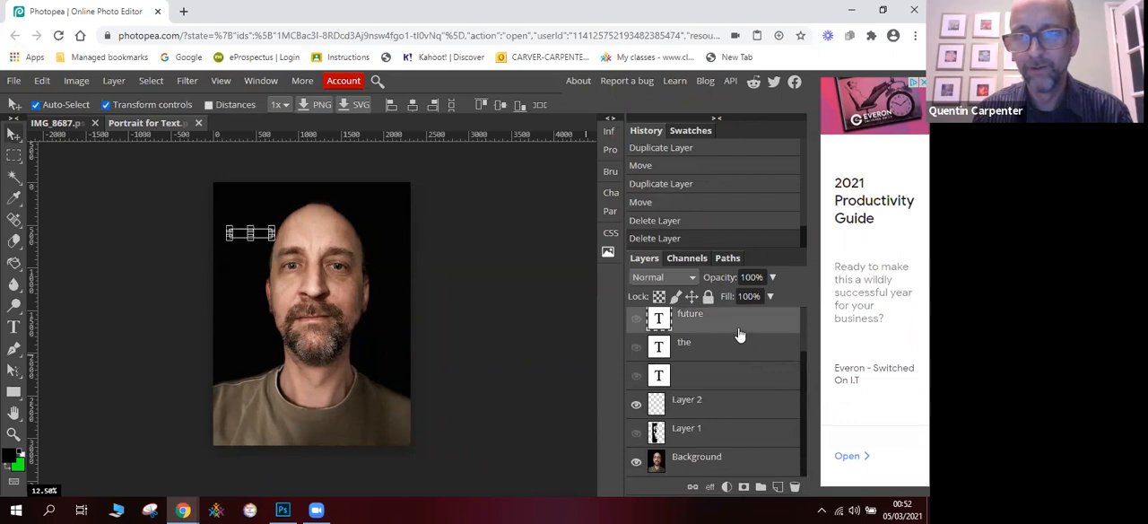
drag(735, 325, 794, 486)
drag(738, 346, 793, 486)
drag(735, 377, 792, 485)
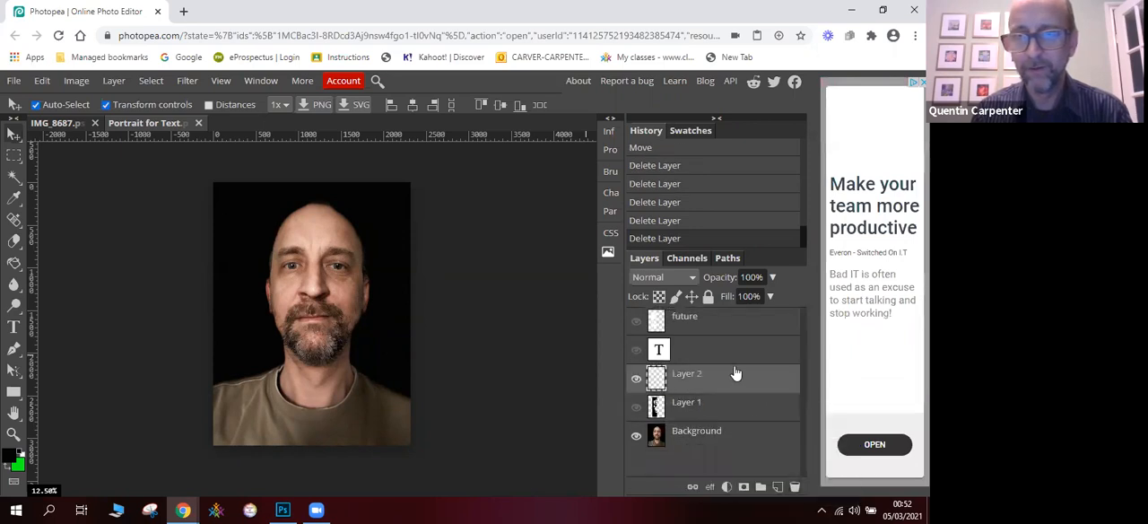
click(730, 346)
drag(746, 363, 793, 485)
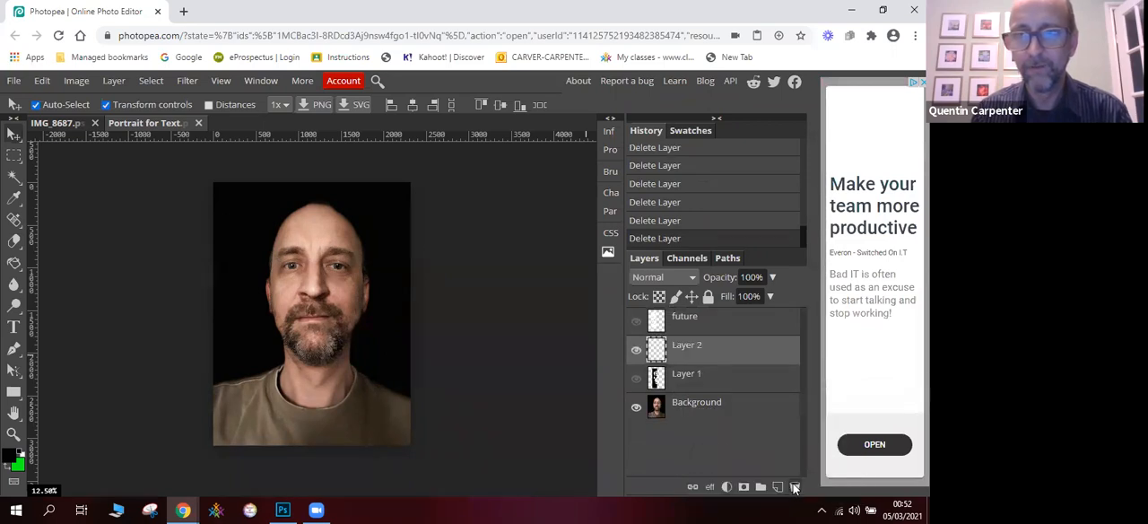
- Show Layer 1 with the text cutout, scale it to about 95% width and 96% height, and shift it upward
click(636, 320)
click(636, 378)
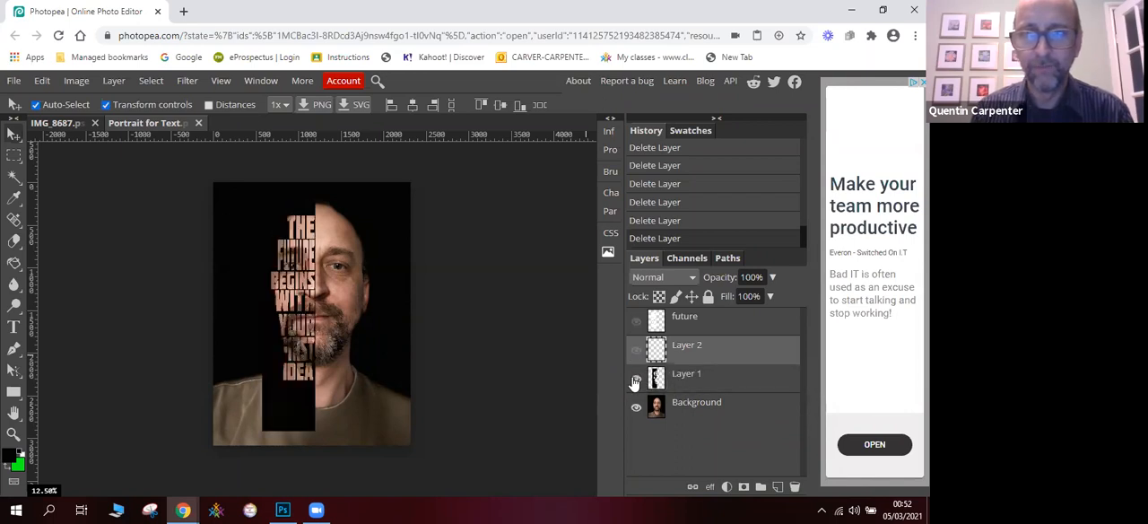
click(692, 382)
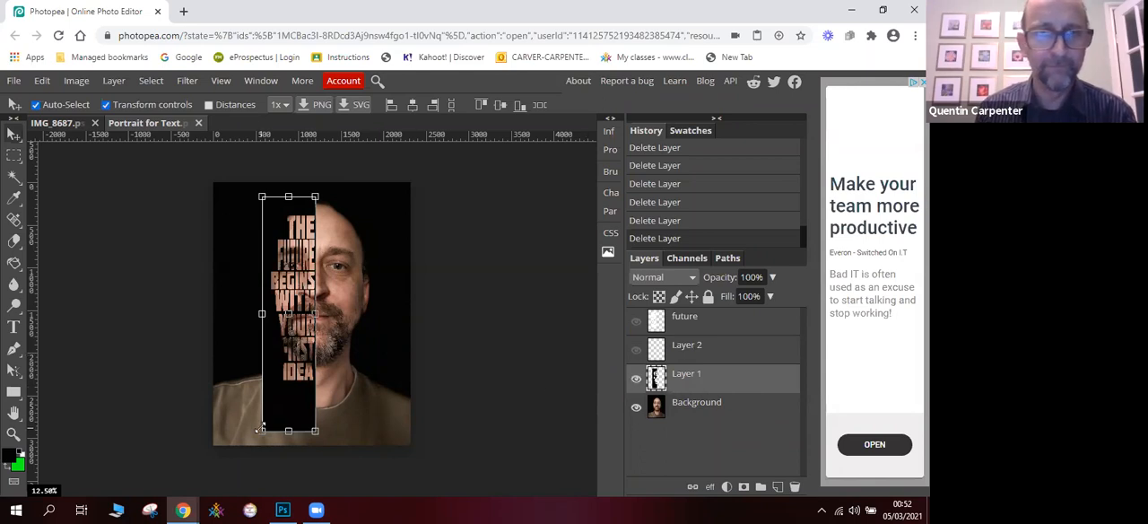
drag(261, 429, 264, 427)
drag(315, 216, 314, 206)
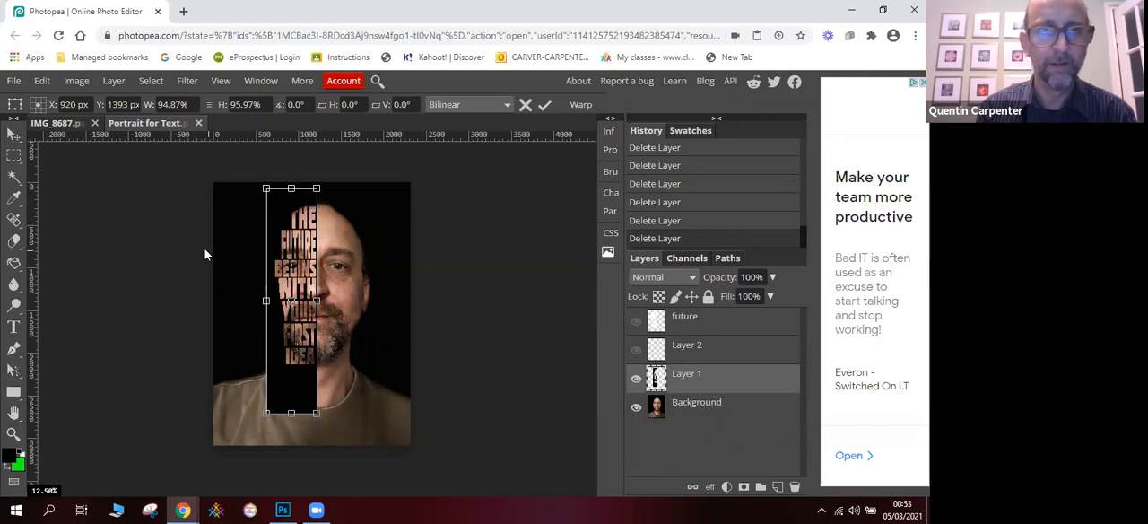
key(Return)
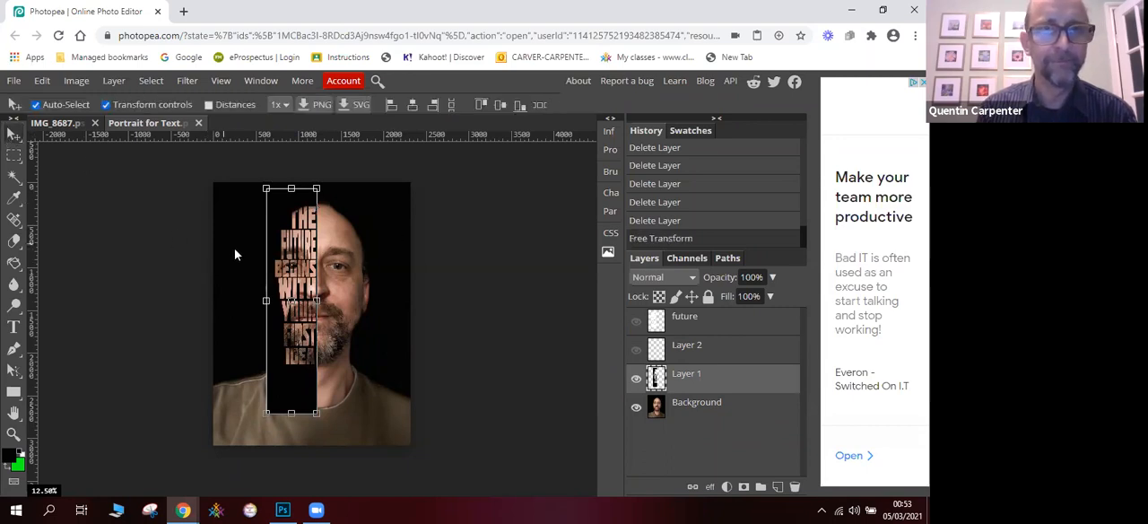
- Widen Layer 1 to about 102.7% at full height and move it slightly down against the visible half of the face
click(235, 255)
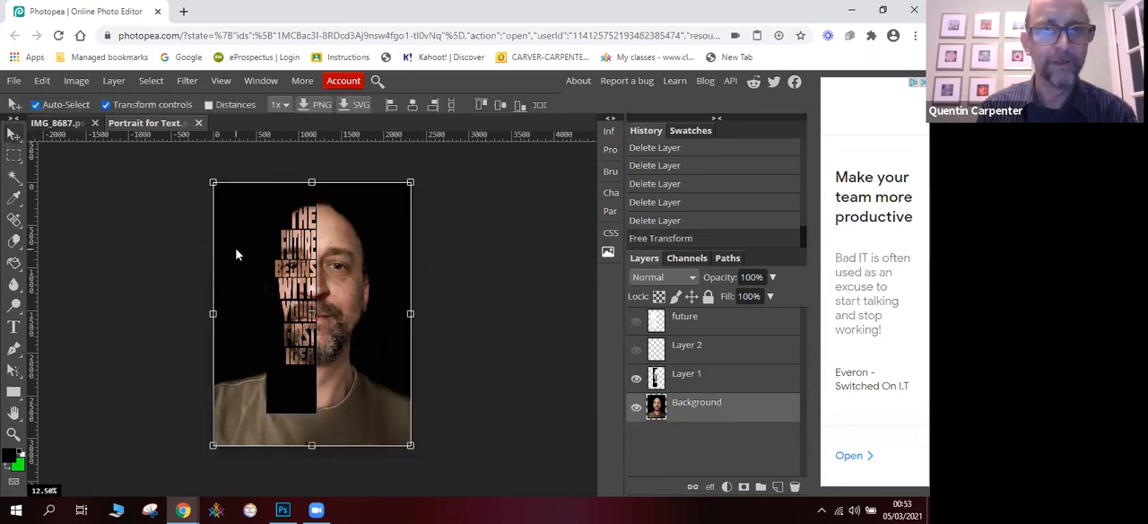
click(274, 305)
drag(268, 302, 303, 307)
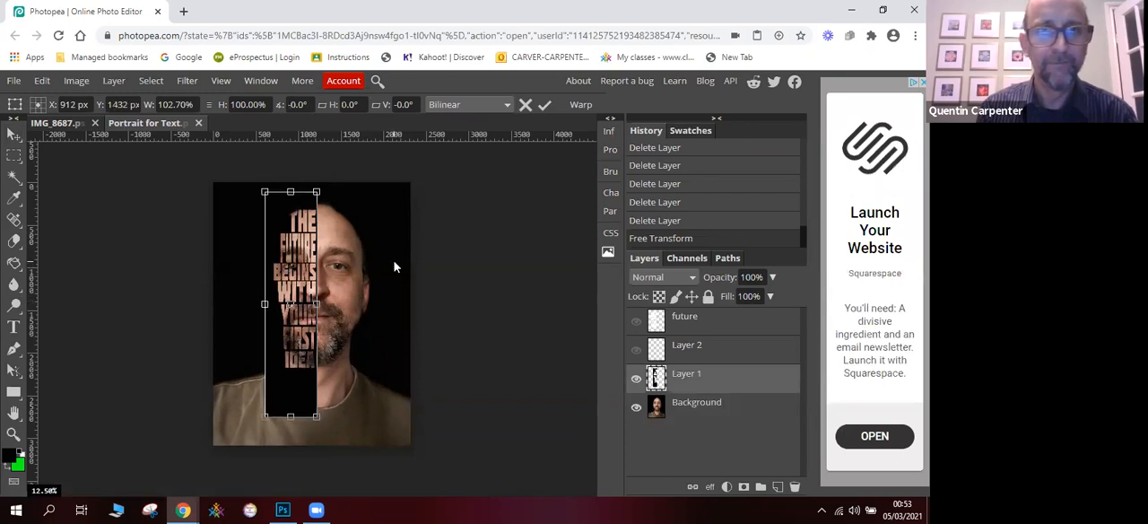
click(14, 133)
click(250, 253)
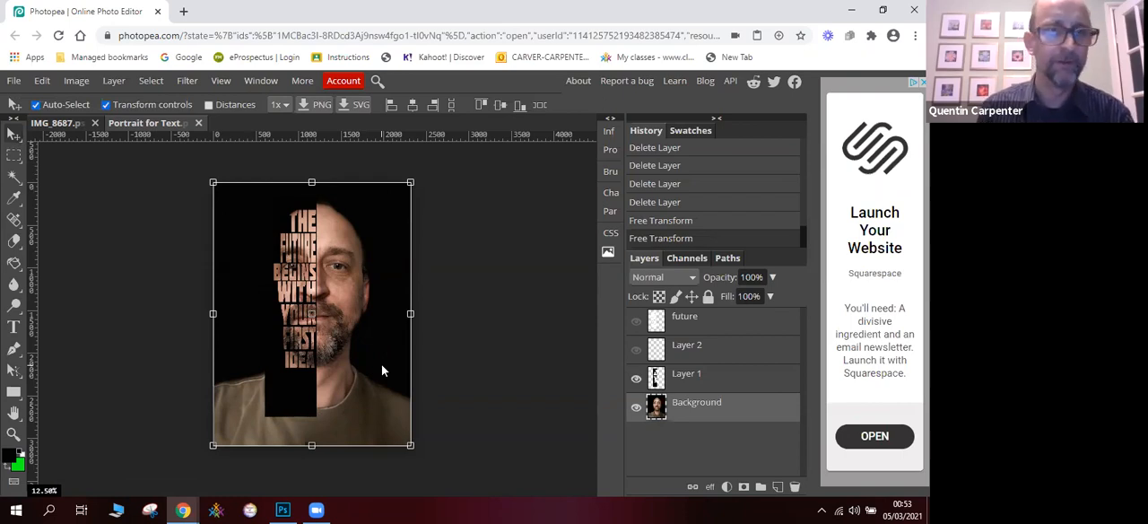
- Crop the image to a rectangular selection around the head and cutout text, excluding most of the shirt
click(17, 158)
click(58, 161)
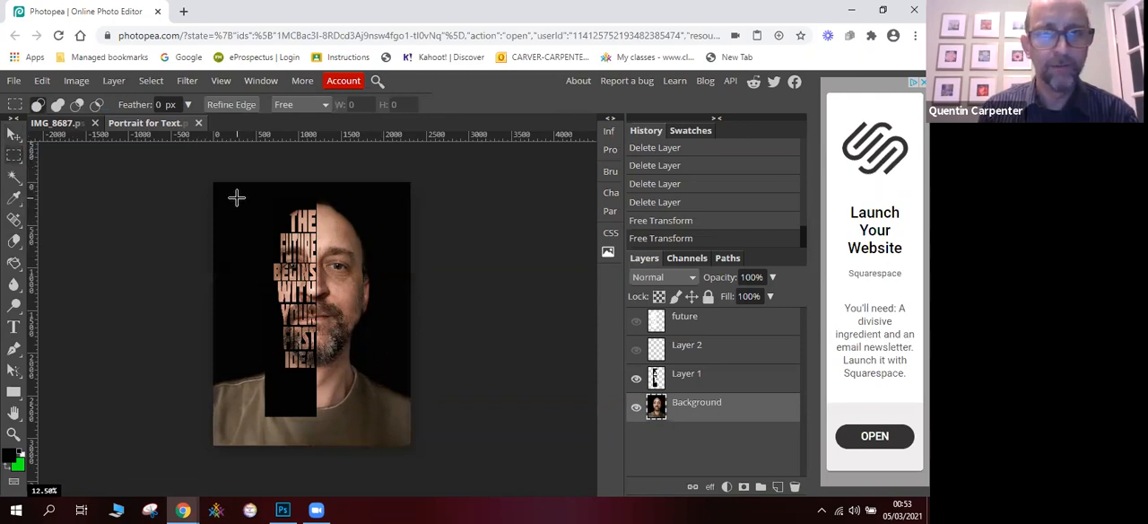
drag(247, 199, 381, 371)
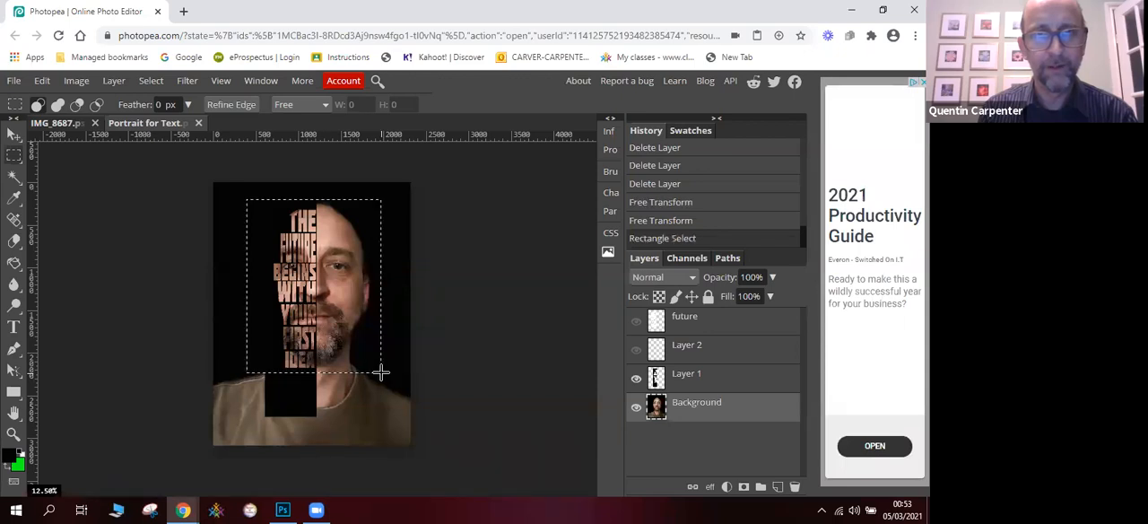
click(82, 84)
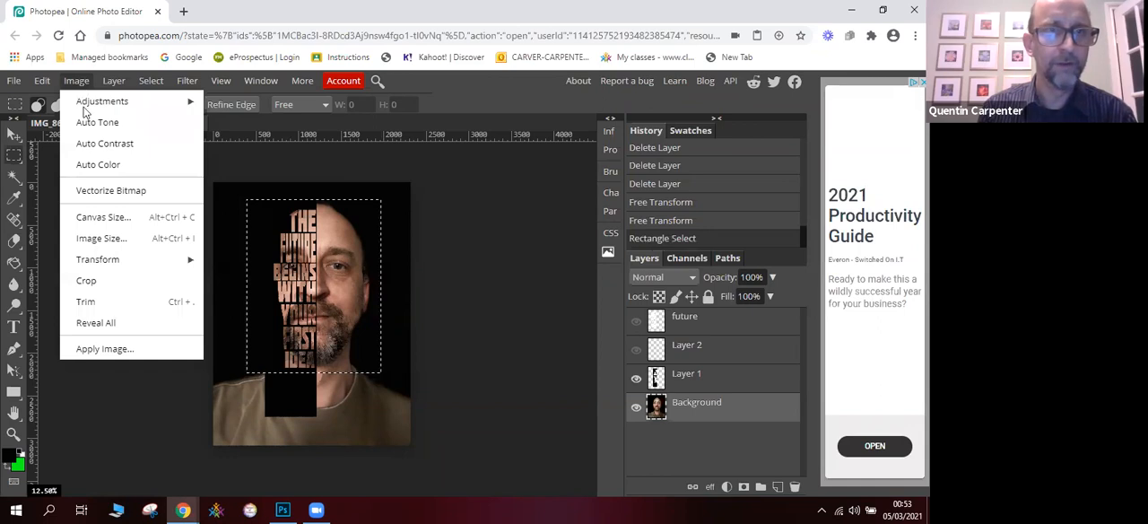
click(125, 284)
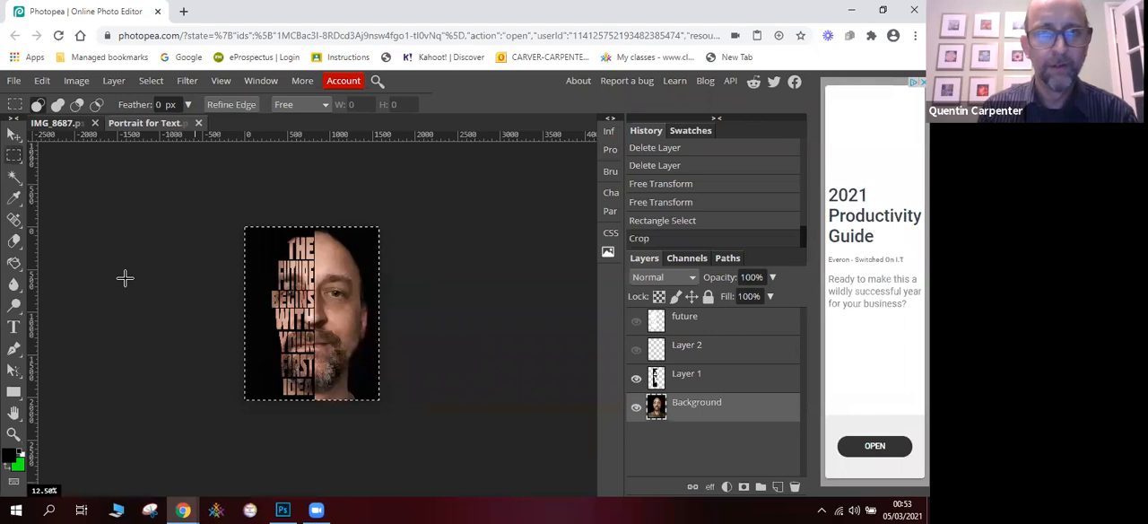
- Clear the selection around the cropped portrait and leave no layer selected
click(220, 81)
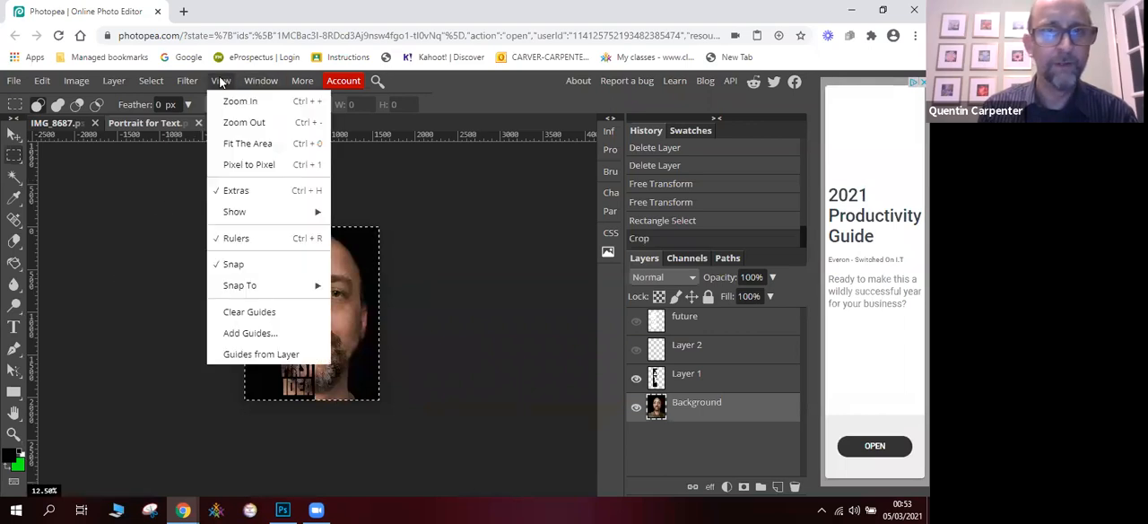
click(245, 101)
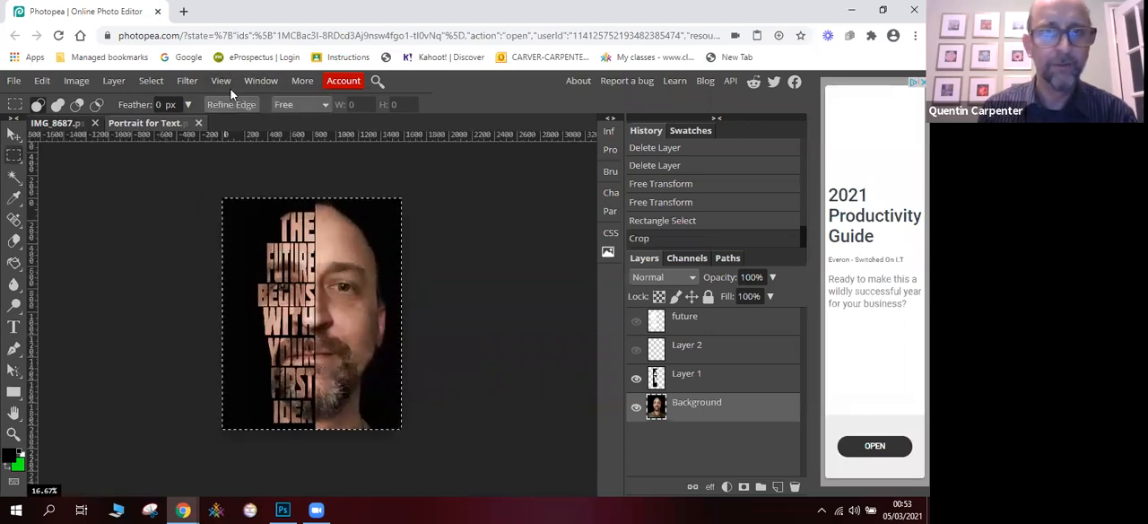
click(176, 205)
click(14, 133)
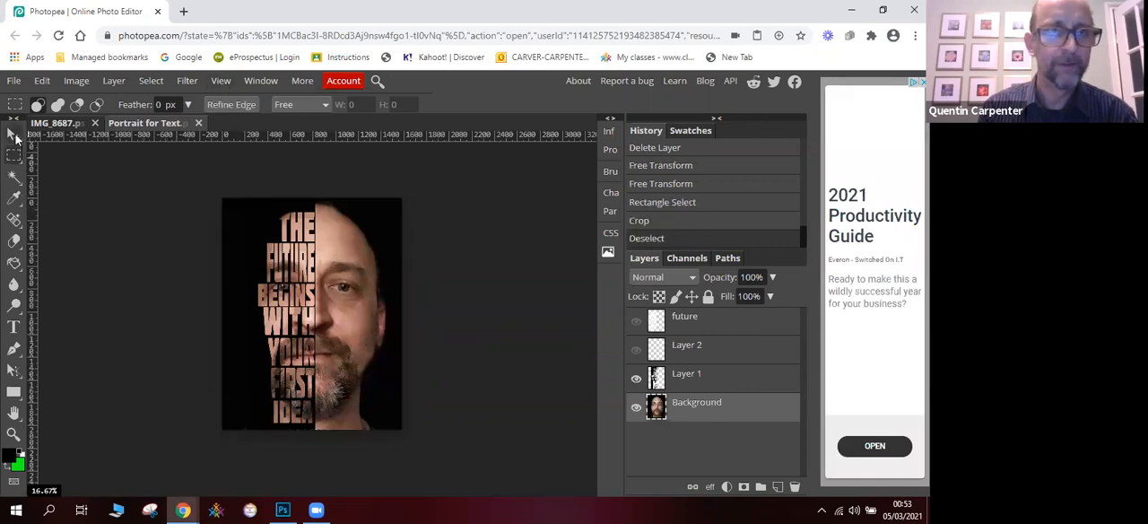
click(122, 188)
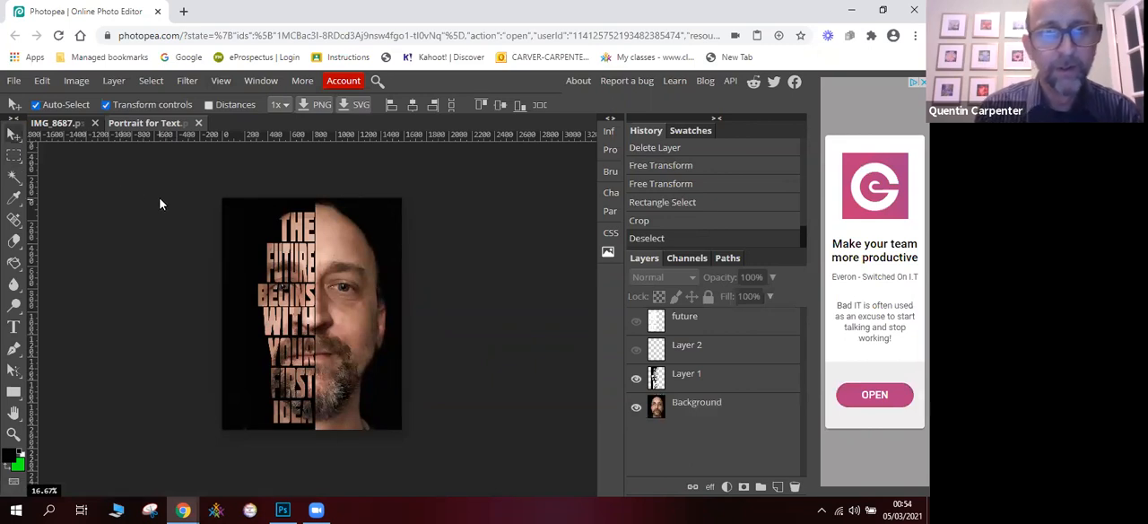
click(76, 81)
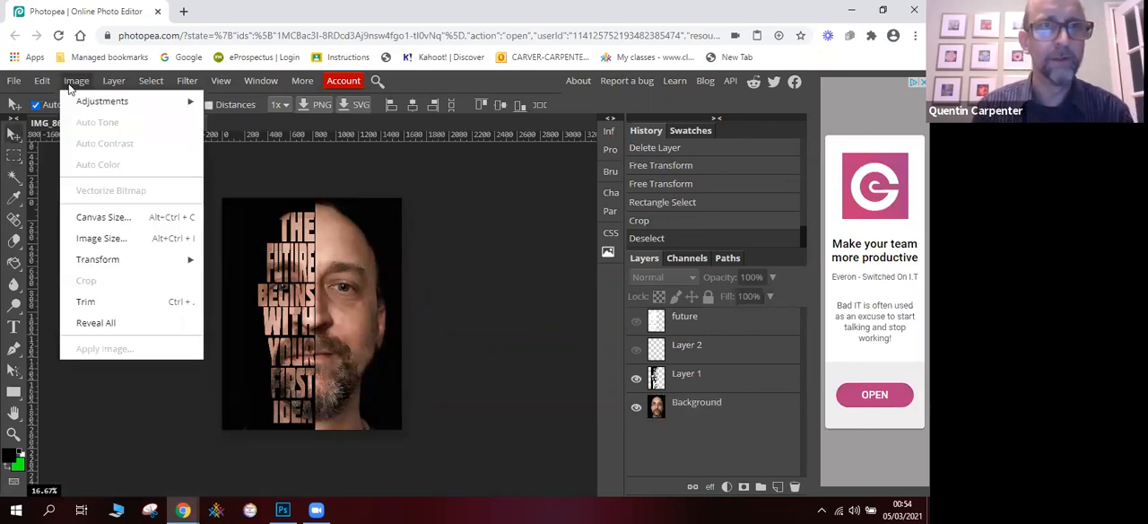
mouse_move(85, 105)
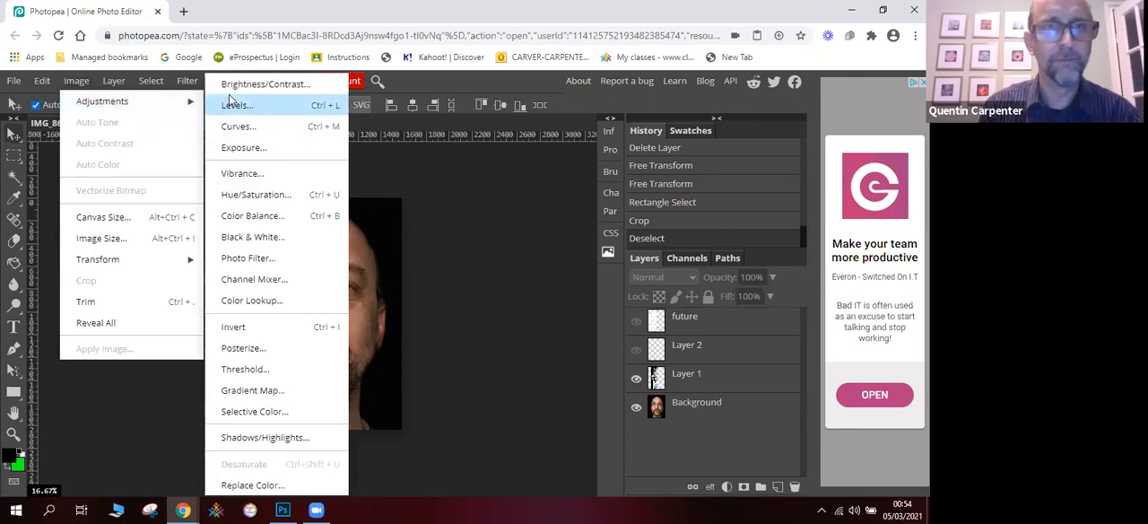
click(397, 177)
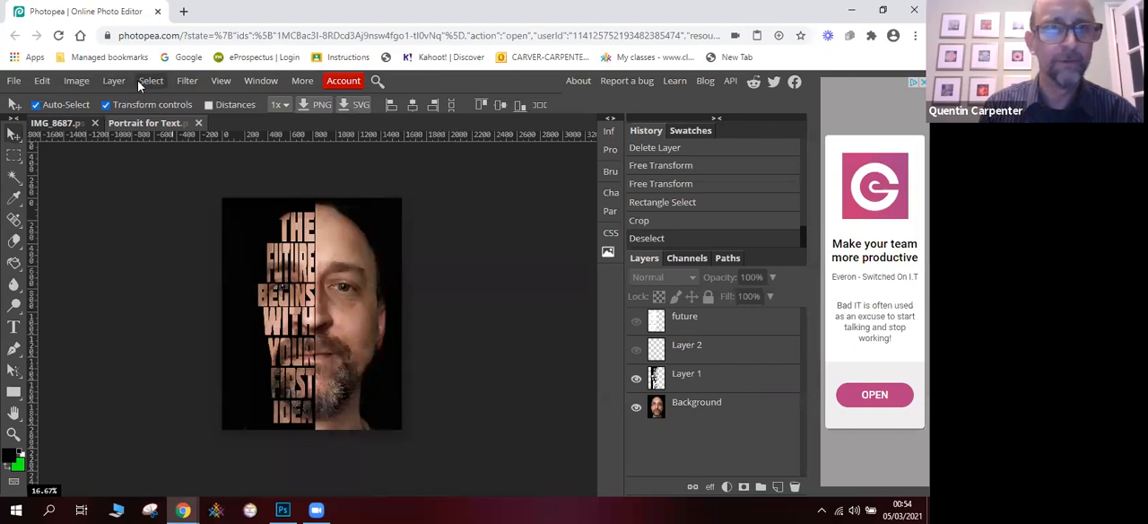
click(77, 82)
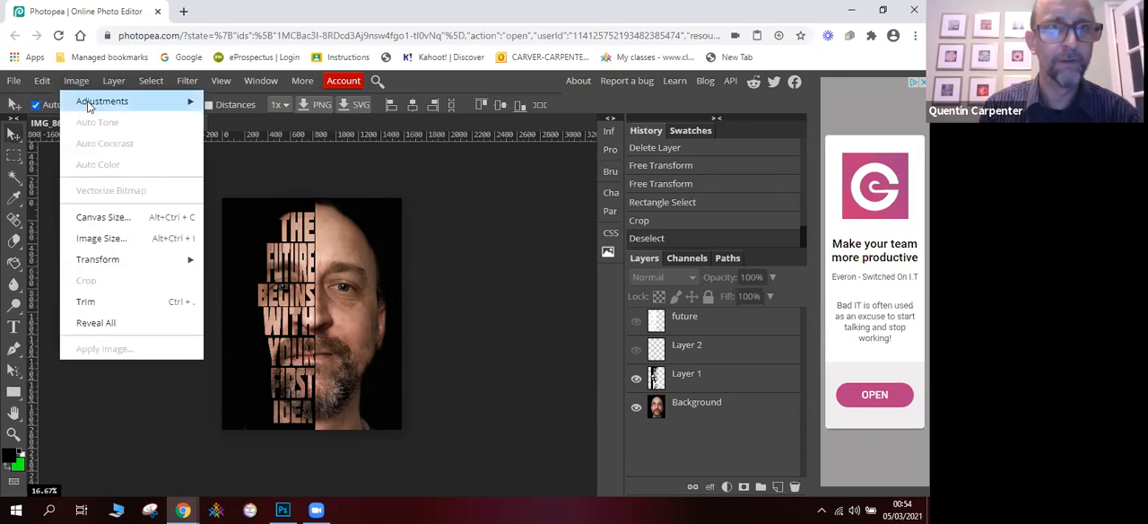
mouse_move(178, 102)
click(241, 90)
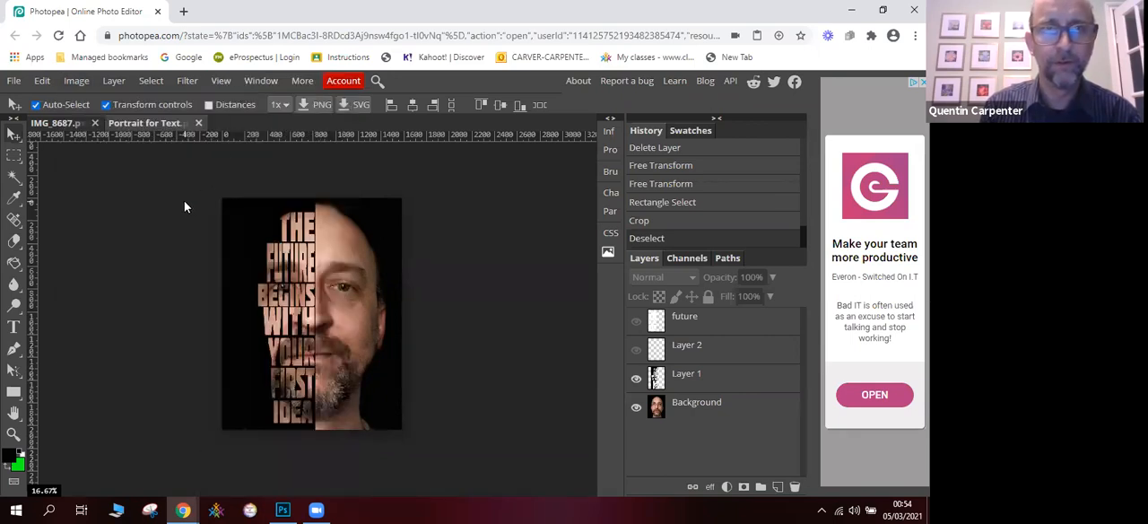
click(79, 82)
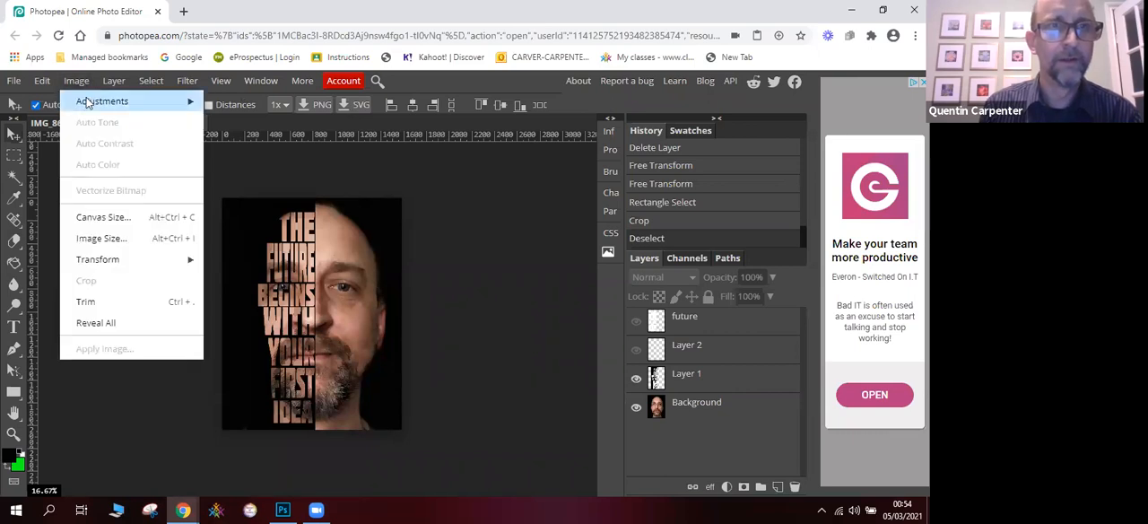
mouse_move(93, 102)
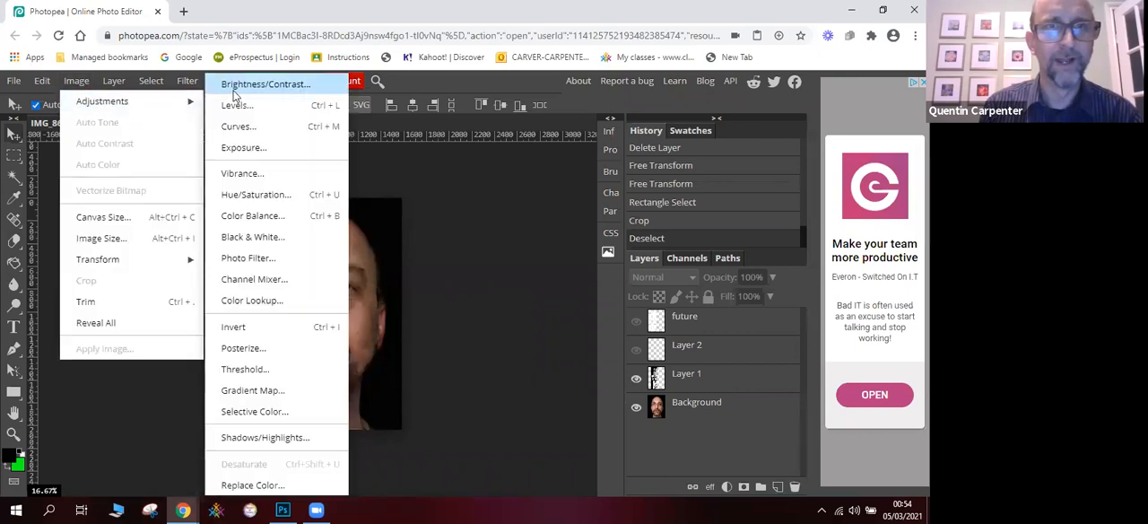
click(280, 243)
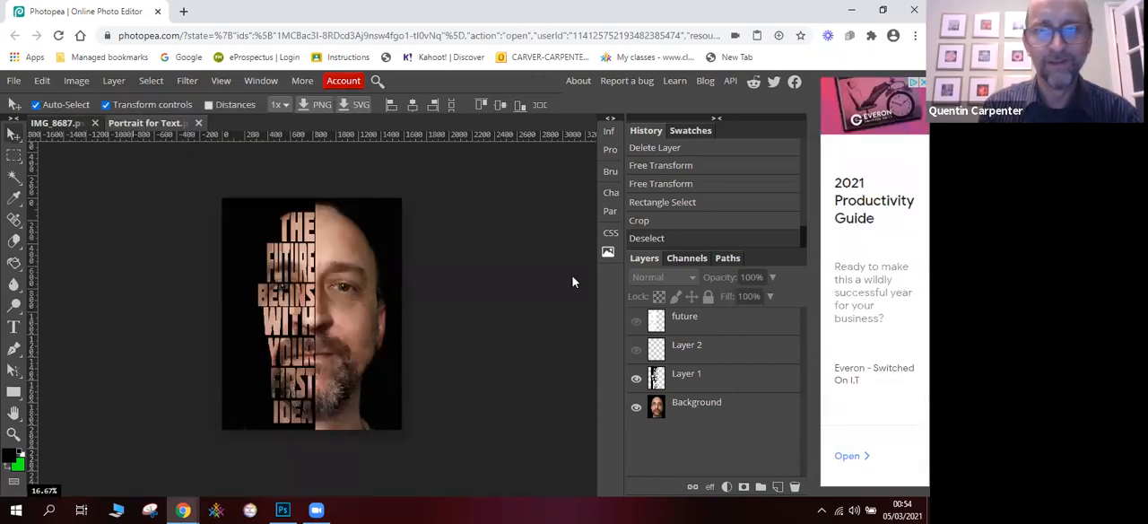
- Apply a Brightness/Contrast adjustment to the Background layer with brightness 15 and contrast about 12
click(691, 377)
click(694, 406)
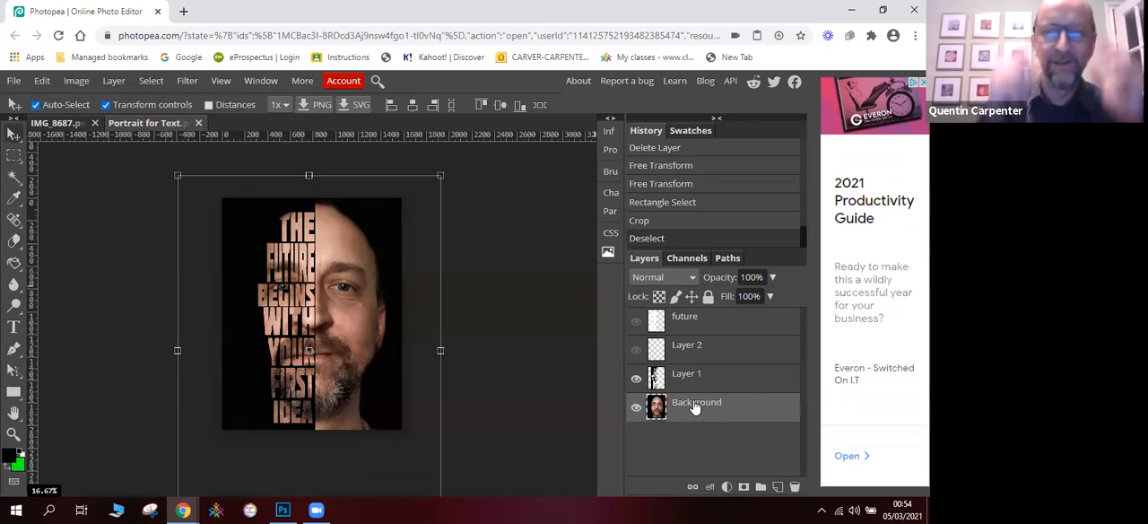
click(149, 83)
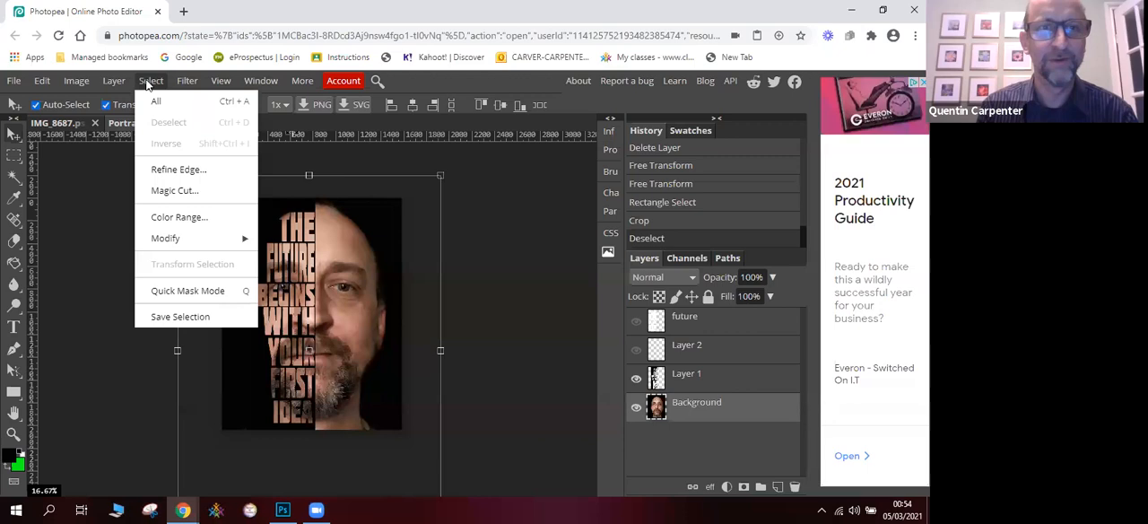
mouse_move(76, 83)
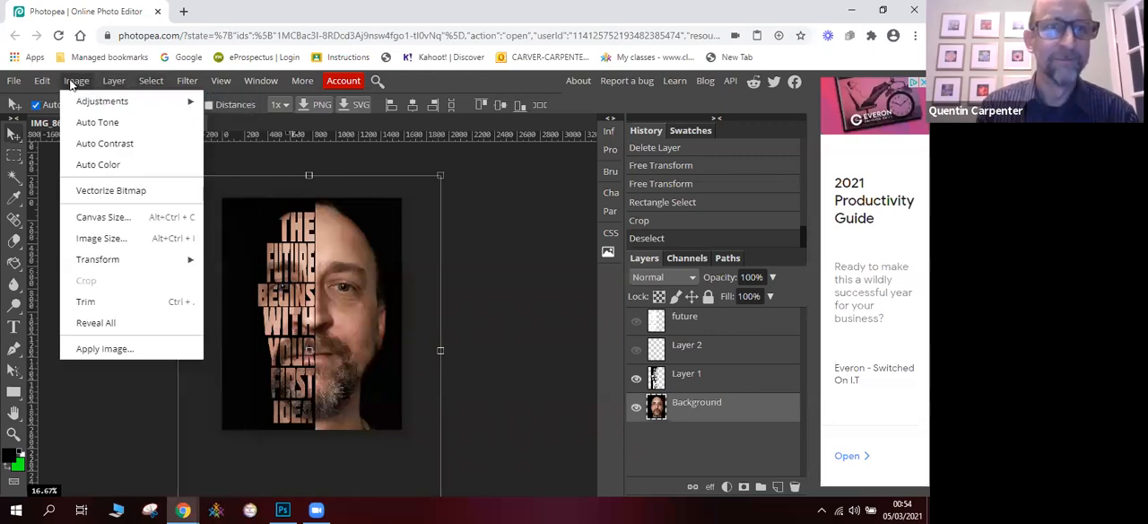
mouse_move(87, 106)
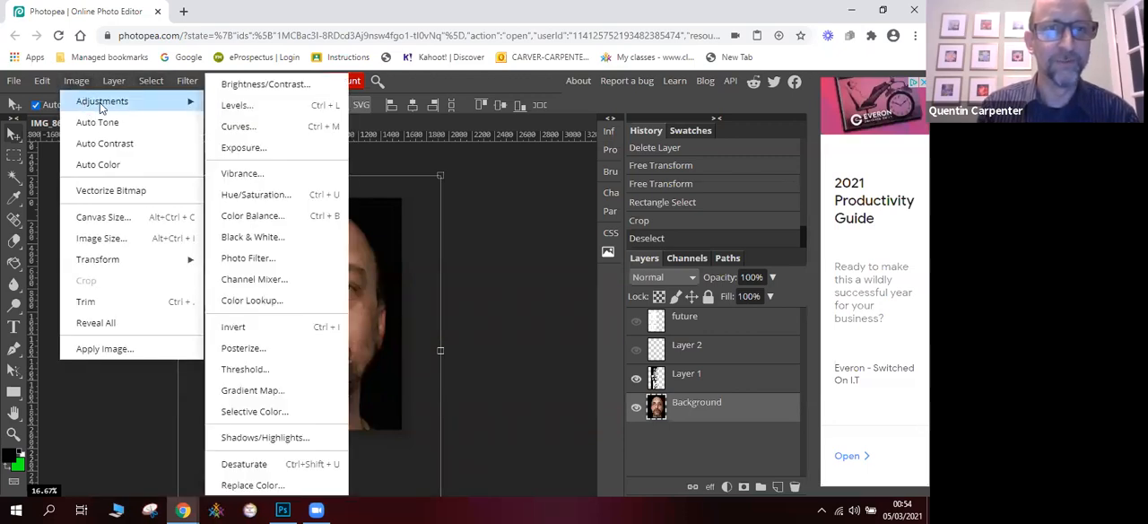
click(260, 85)
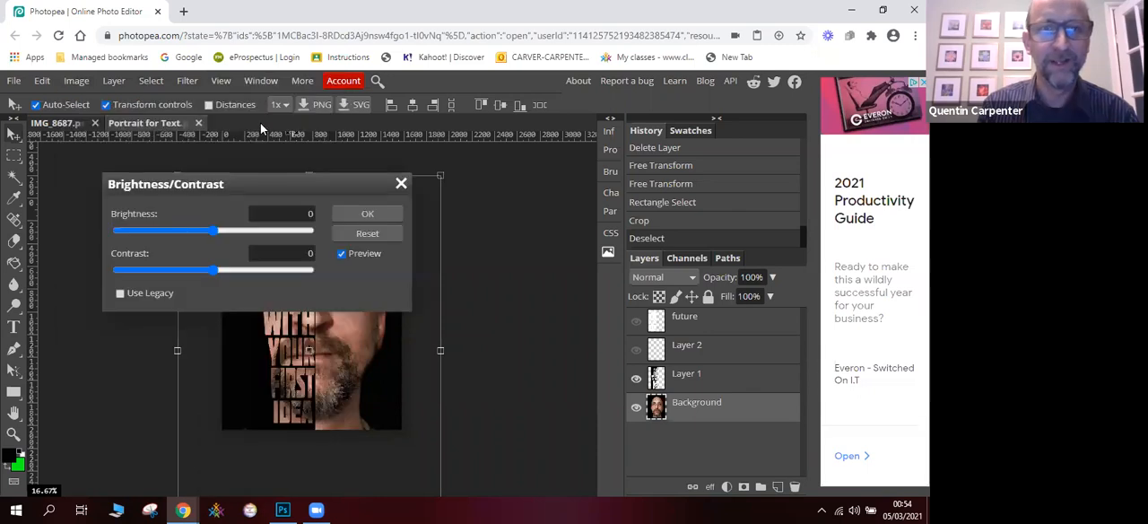
drag(255, 190, 527, 182)
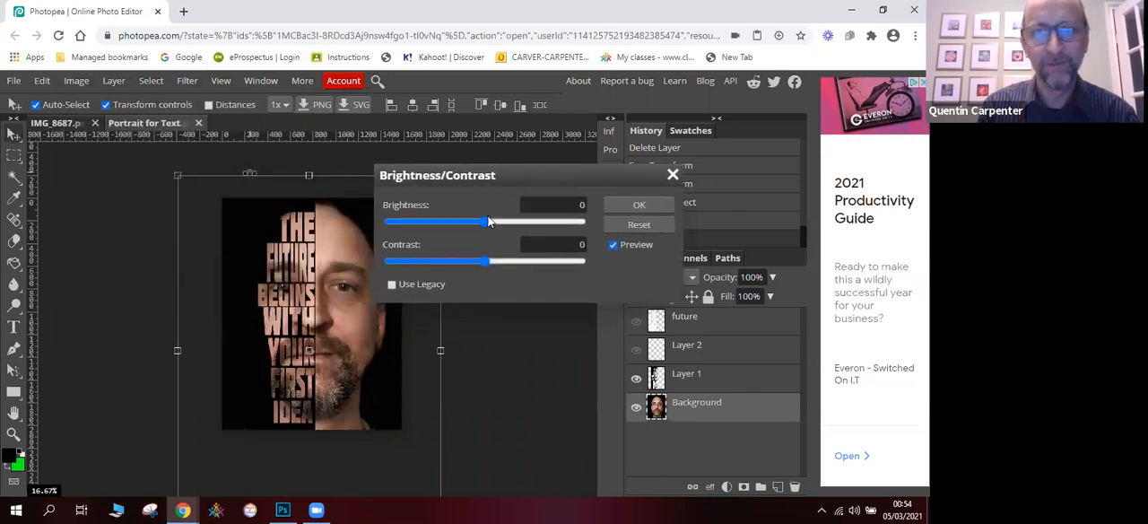
drag(488, 221, 494, 221)
mouse_move(489, 260)
mouse_down()
mouse_move(543, 261)
mouse_move(501, 262)
mouse_up()
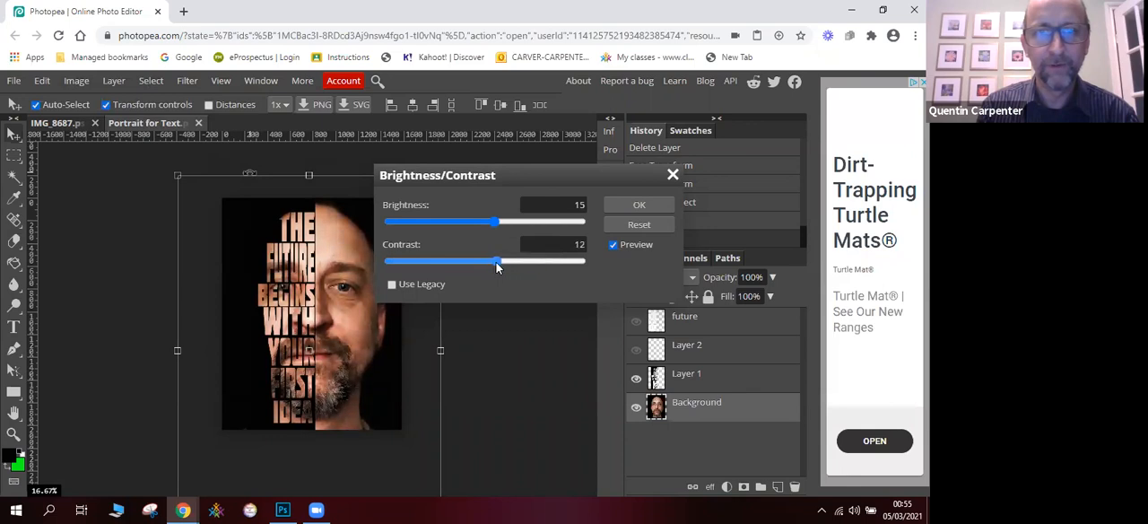
click(632, 206)
- Apply an Exposure adjustment of -1.400 with offset -0.015 to the Background layer and leave no layer selected
click(79, 82)
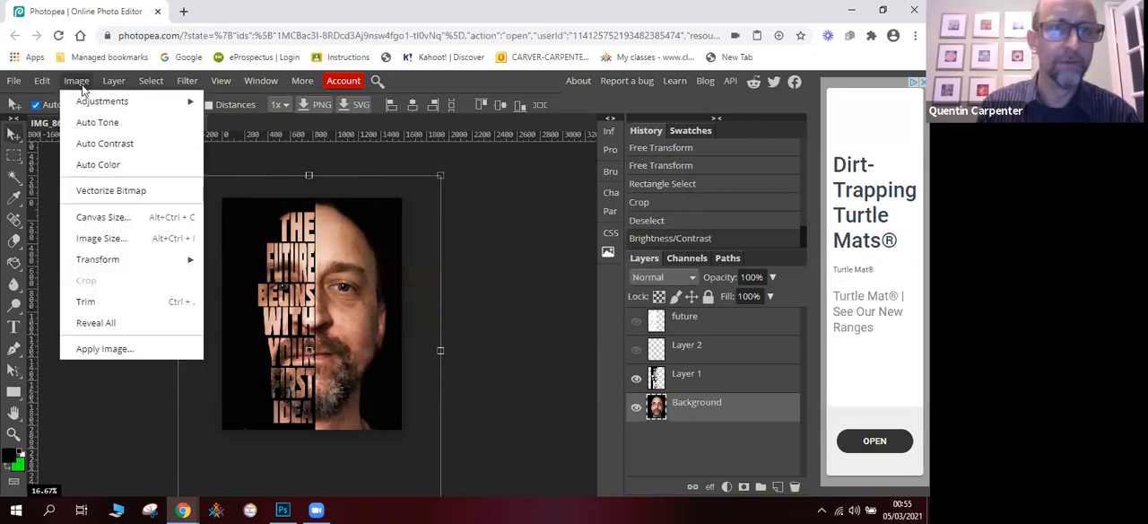
mouse_move(95, 106)
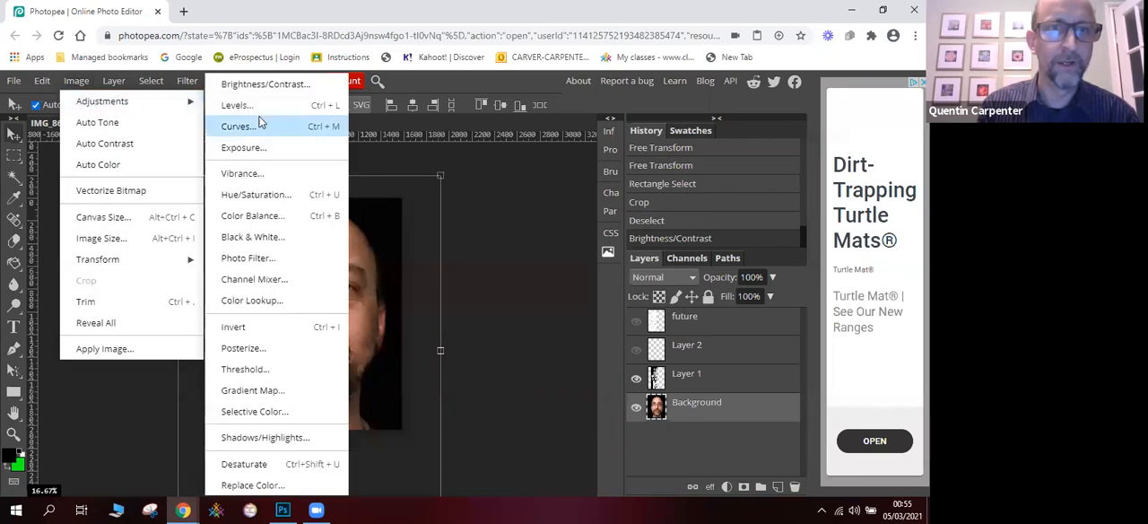
click(265, 145)
drag(423, 186, 599, 146)
drag(537, 186, 531, 225)
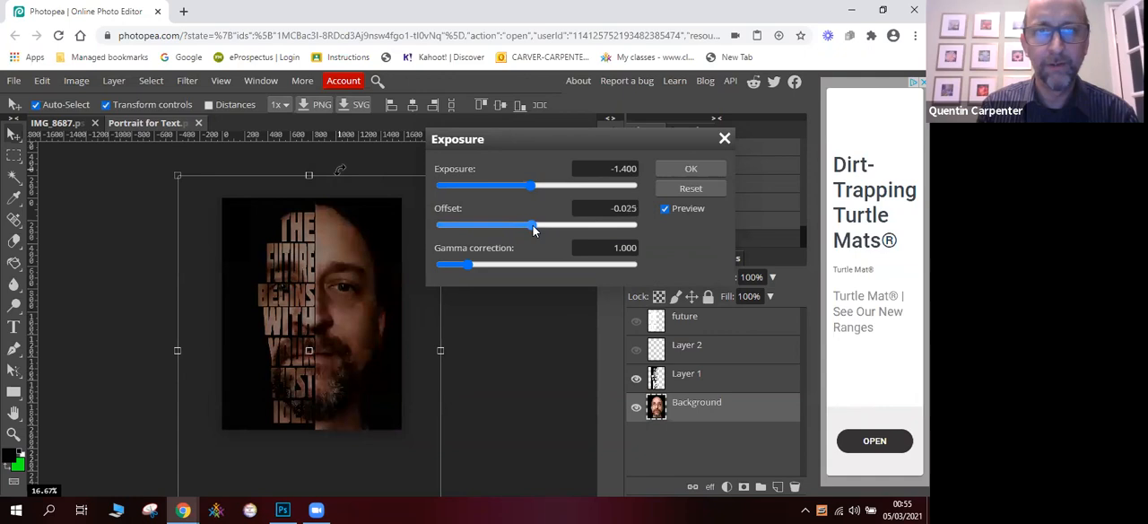
drag(533, 229, 534, 230)
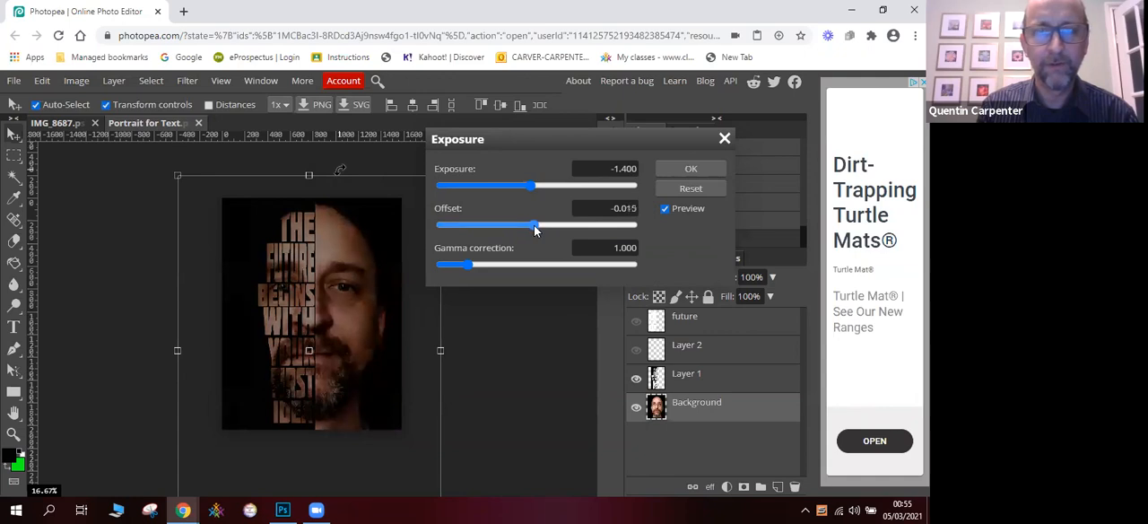
click(677, 173)
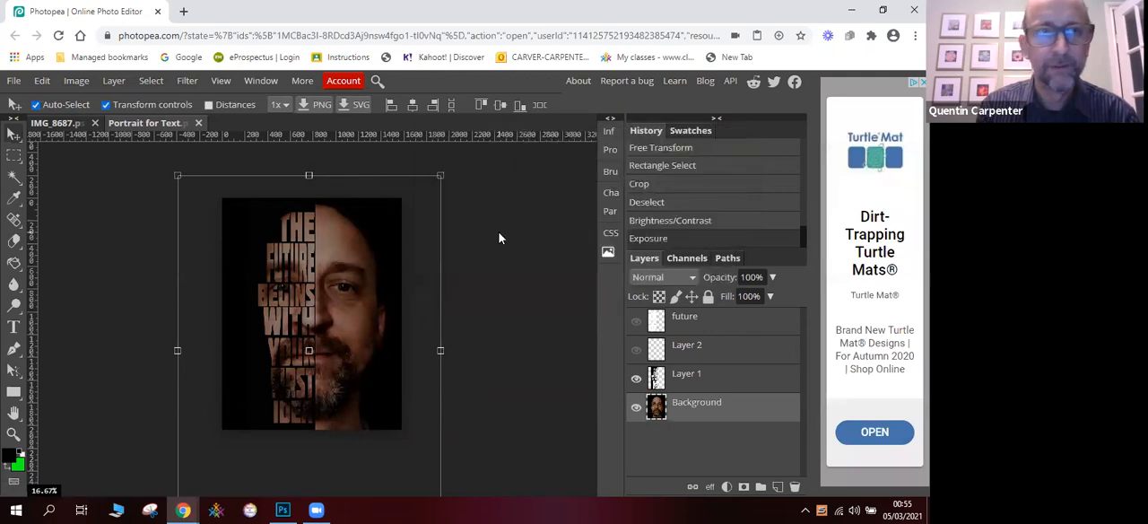
click(151, 80)
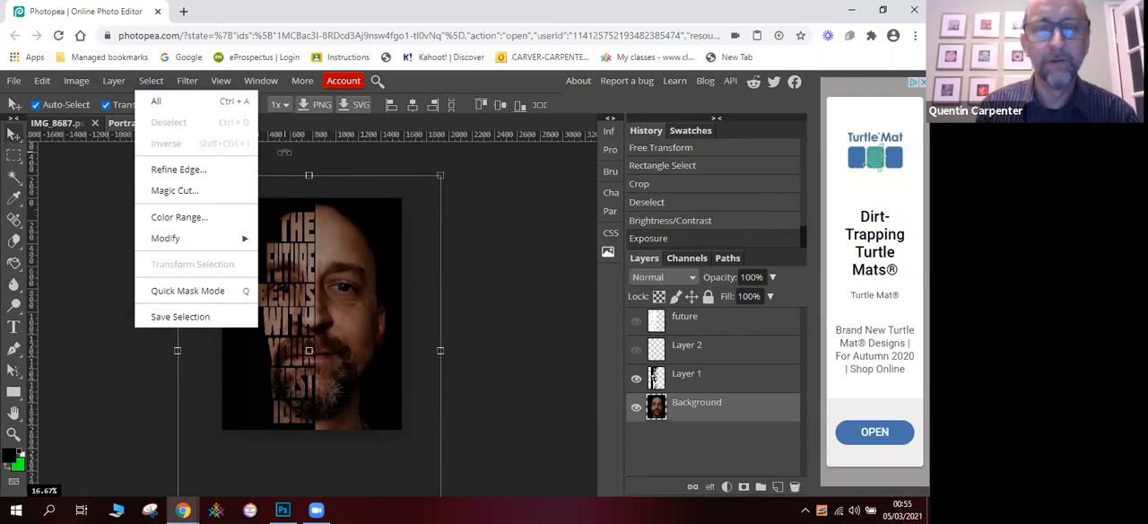
click(74, 180)
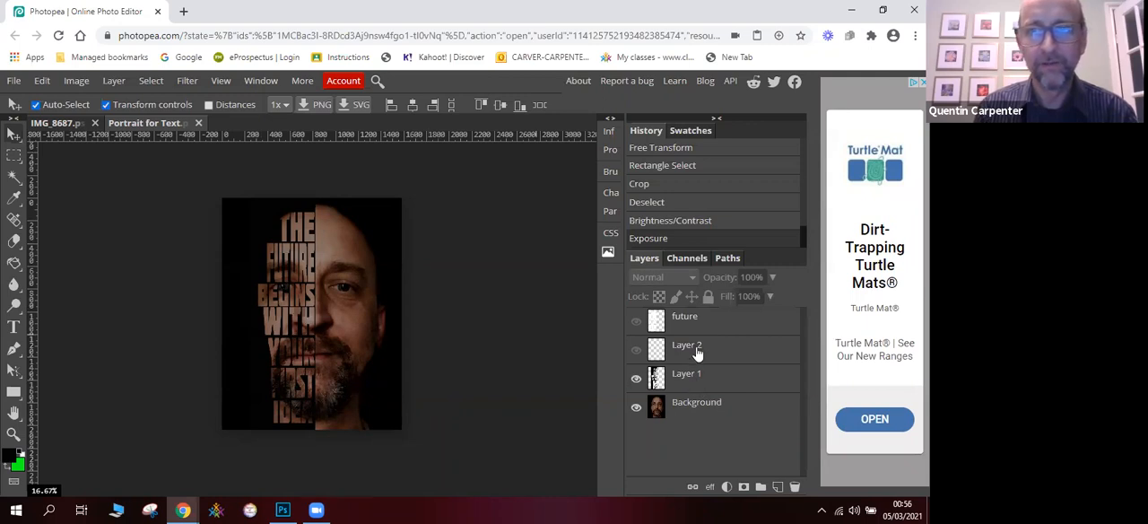
- Undo the Exposure and Brightness/Contrast adjustments on the Background layer
click(42, 81)
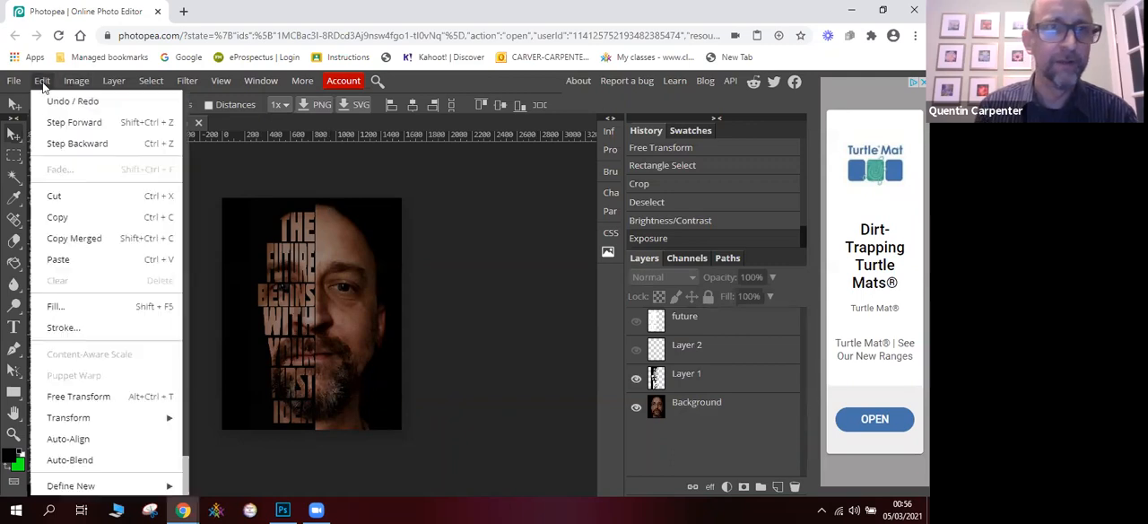
click(67, 143)
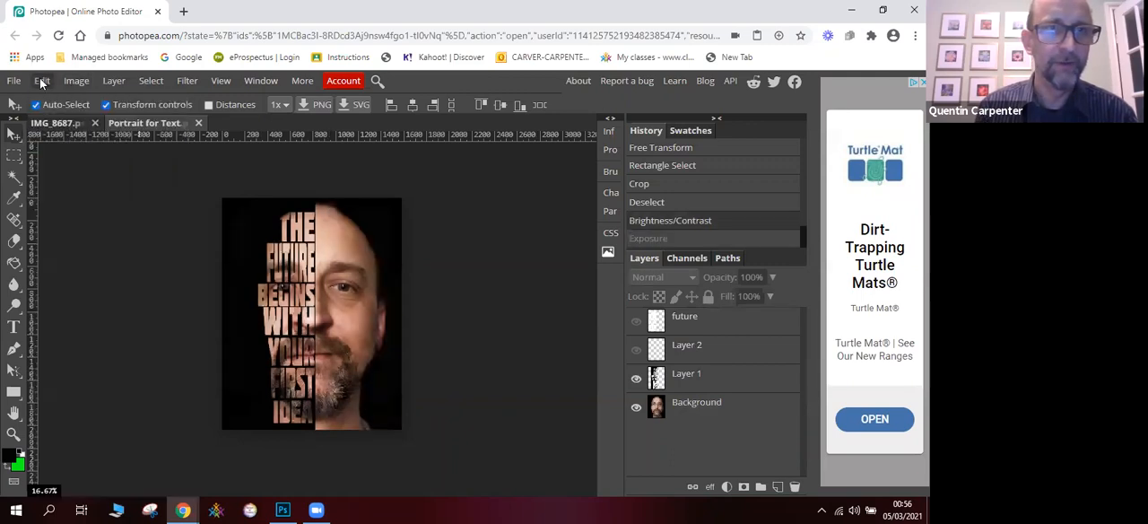
click(43, 81)
click(59, 143)
- Undo the deselection, the crop and the rectangular selection around the head
click(43, 81)
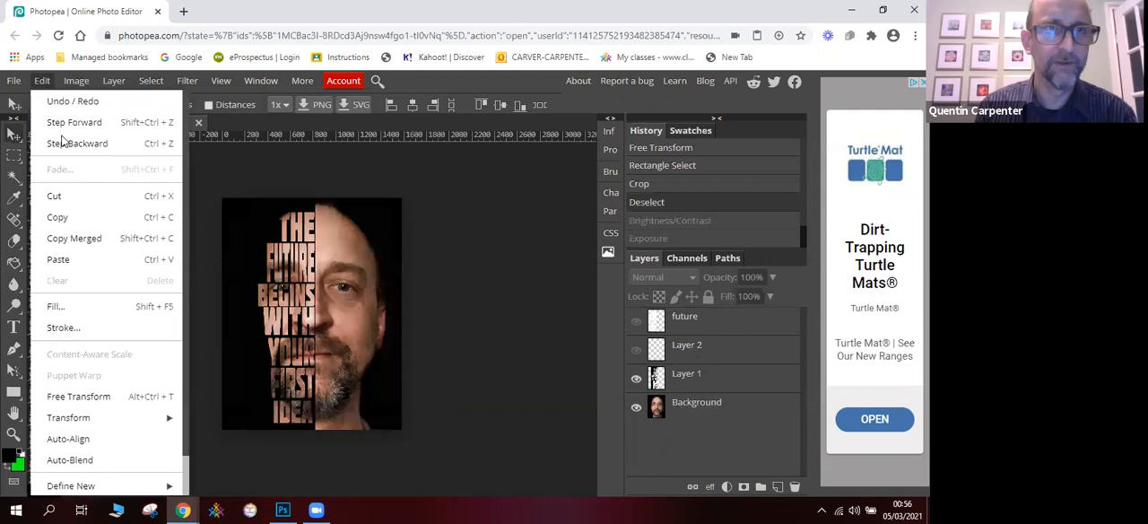
click(59, 144)
click(42, 81)
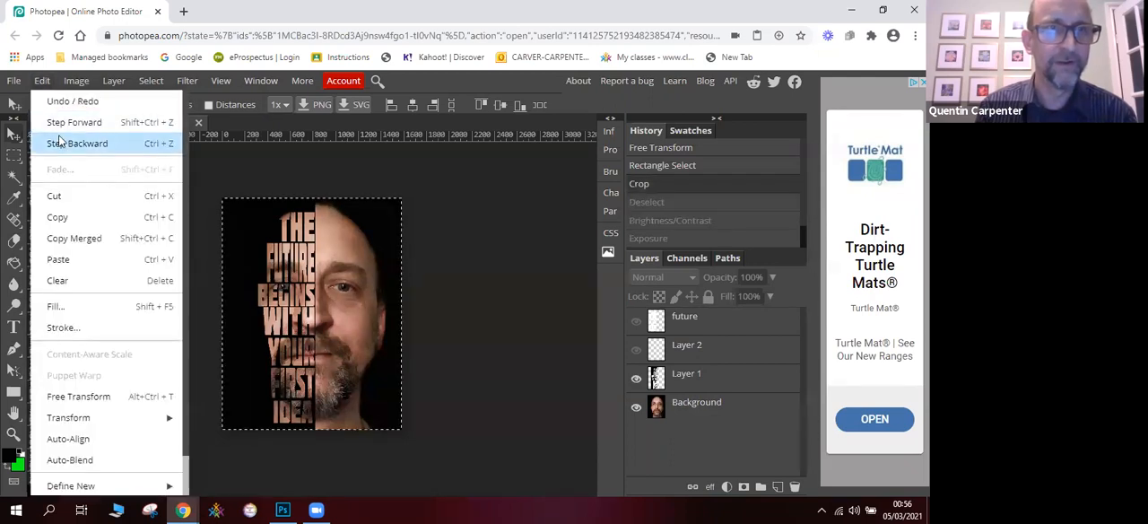
click(59, 143)
click(42, 81)
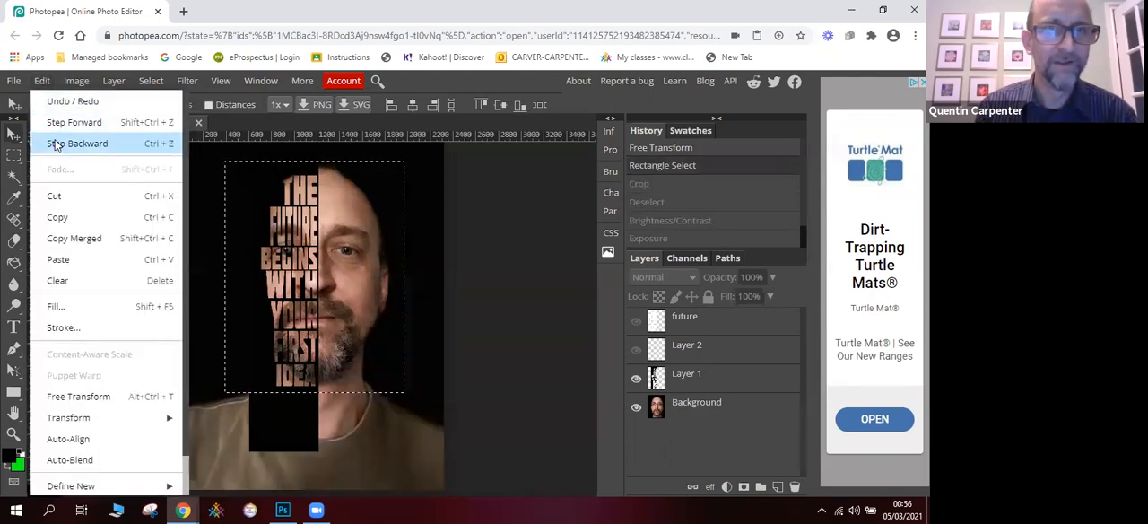
click(59, 144)
- Undo both transforms of Layer 1 and step back until Layer 1 is hidden and the white future text covers half the face
click(43, 80)
click(59, 143)
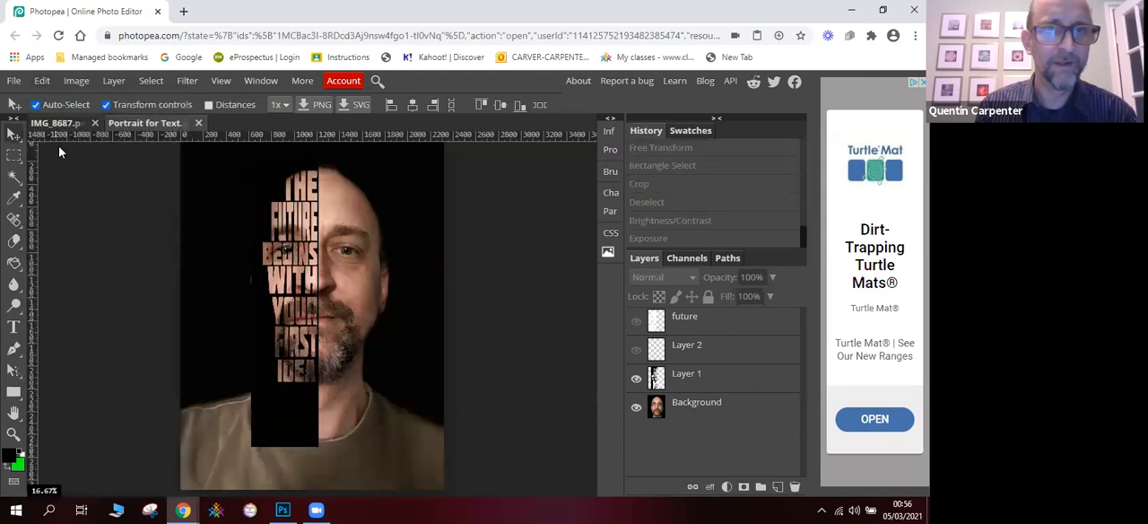
click(42, 80)
click(59, 143)
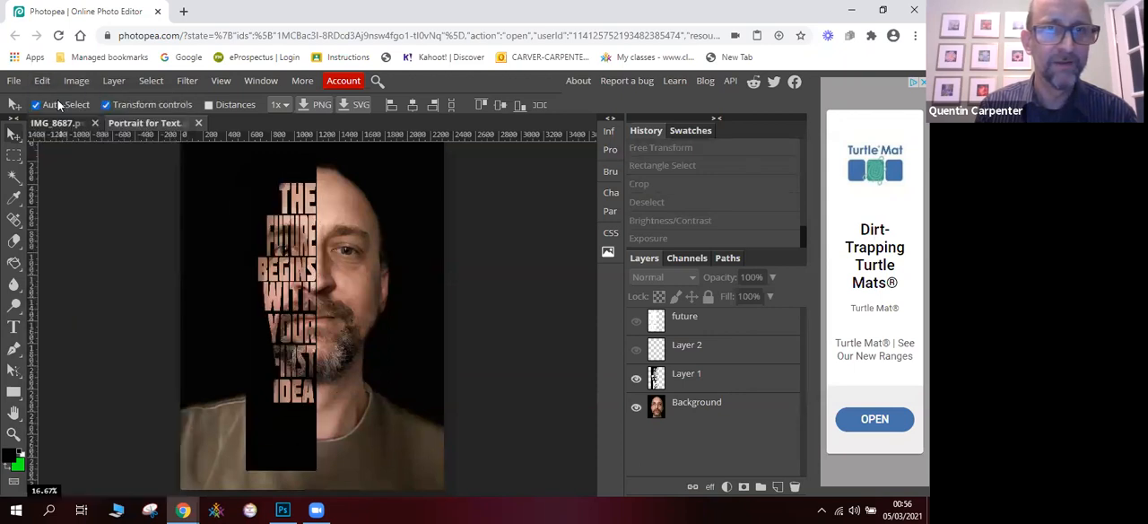
click(42, 81)
click(59, 143)
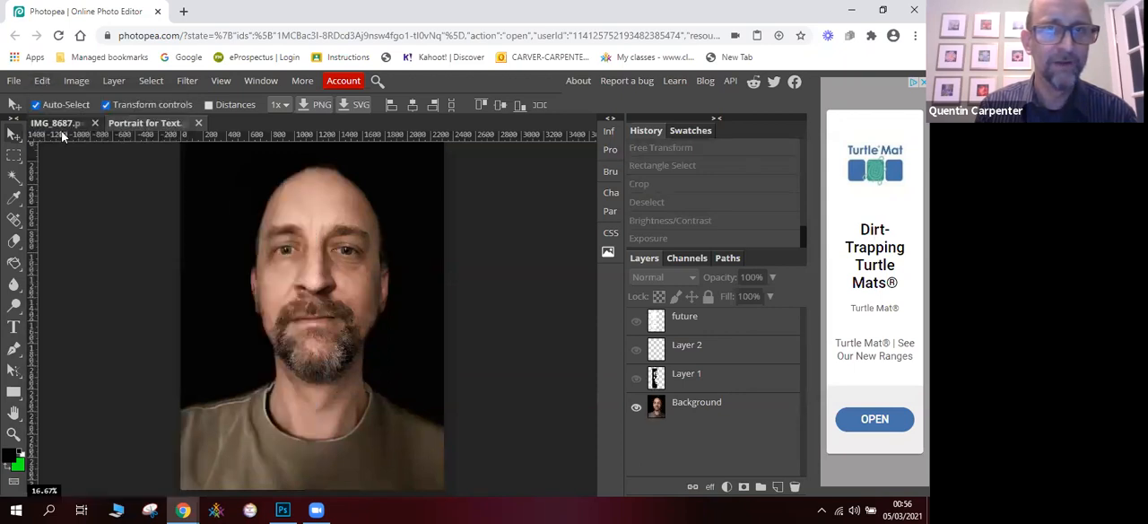
click(42, 80)
click(59, 144)
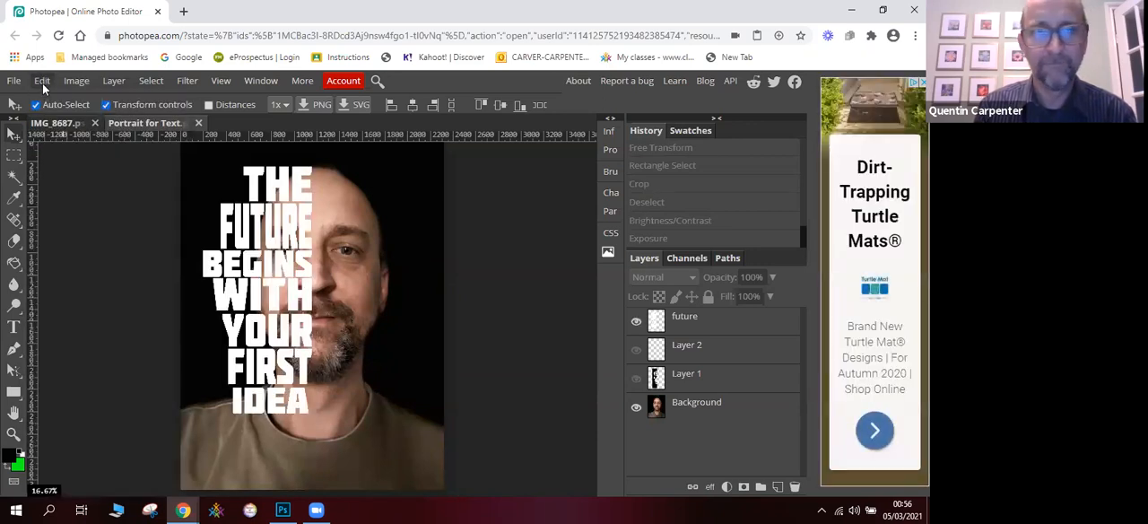
- Hide the Background layer and add a new layer between Layer 2 and Layer 1
click(42, 81)
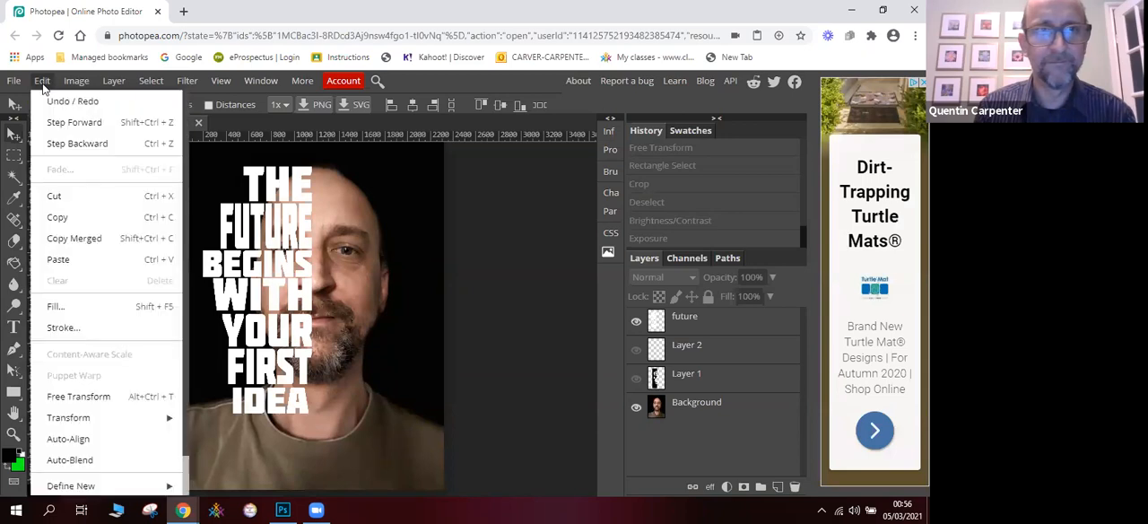
click(639, 380)
click(636, 380)
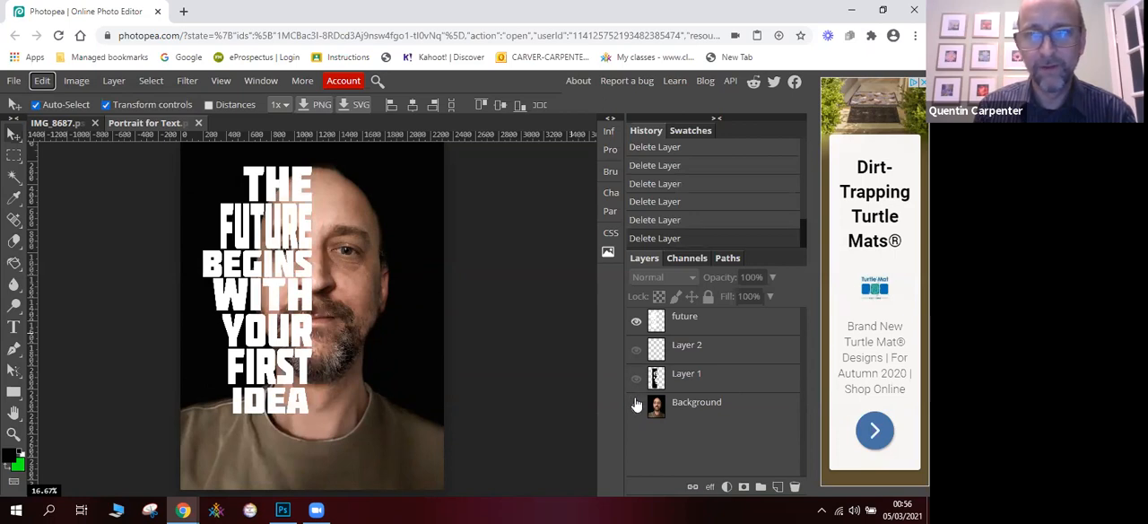
click(635, 407)
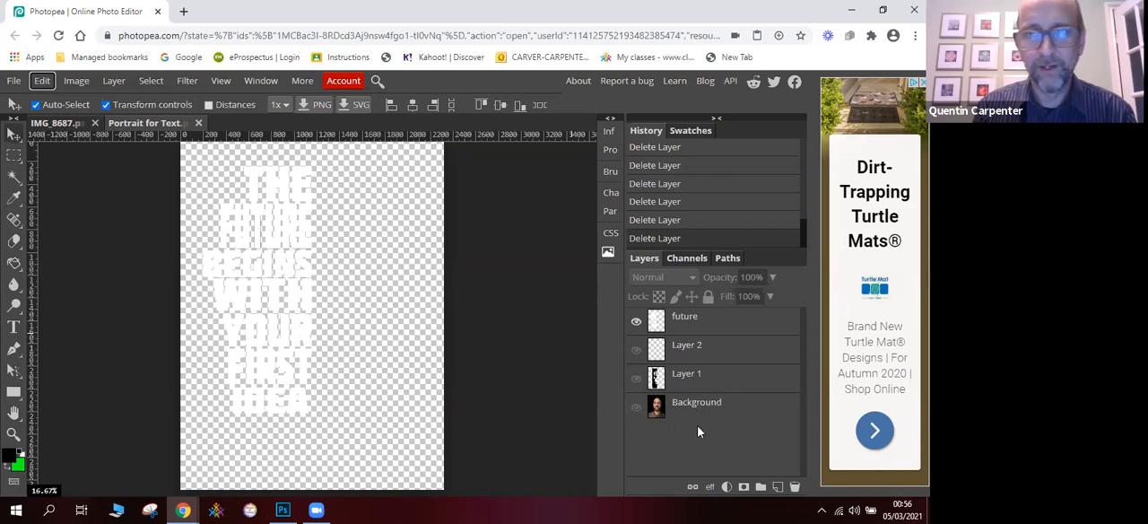
click(777, 486)
drag(703, 329, 699, 384)
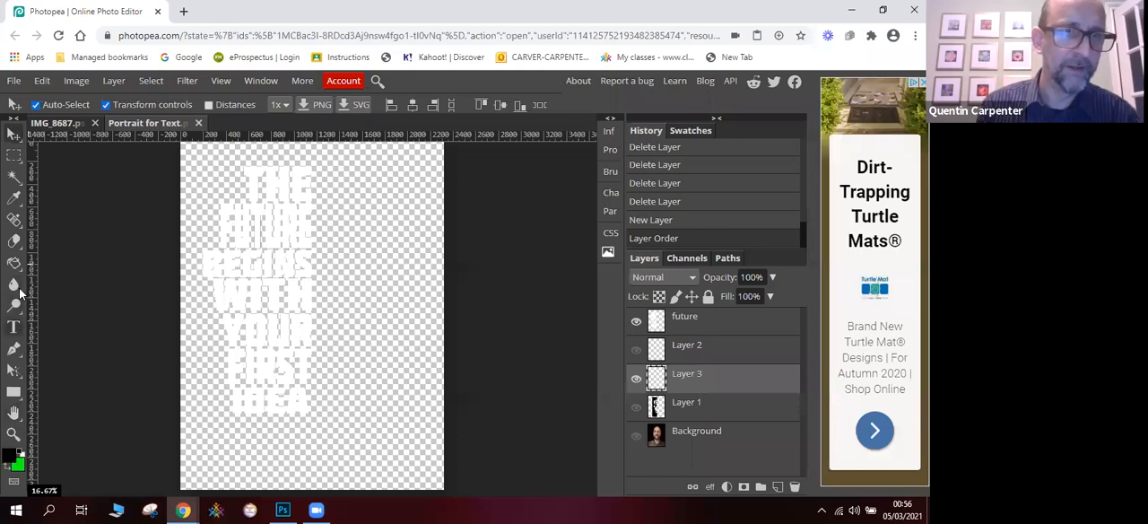
- Select the left half of the canvas up to just past the text's right edge and fill it with black on Layer 3
click(14, 154)
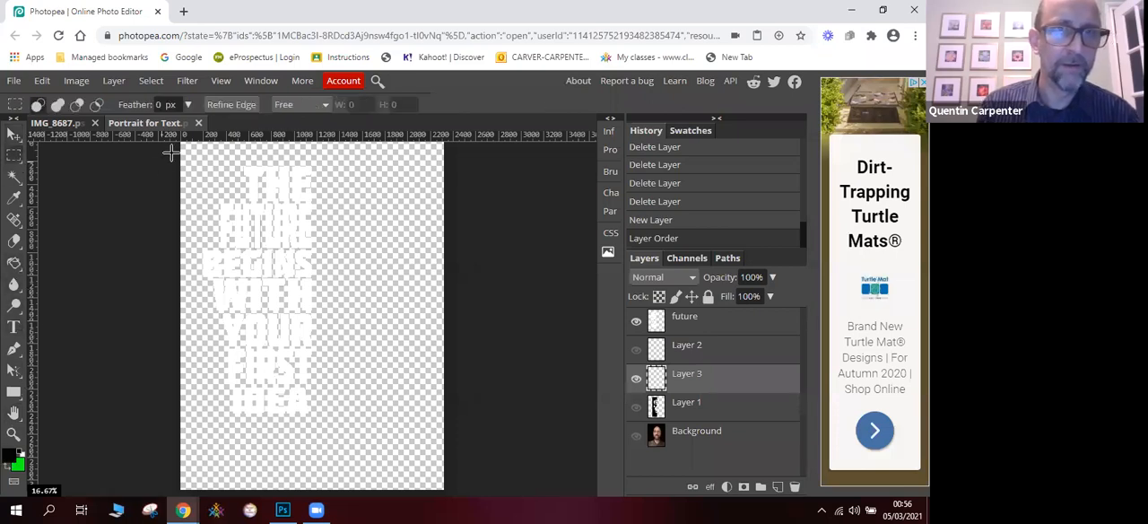
drag(180, 137, 269, 374)
drag(252, 305, 237, 238)
drag(180, 146, 308, 439)
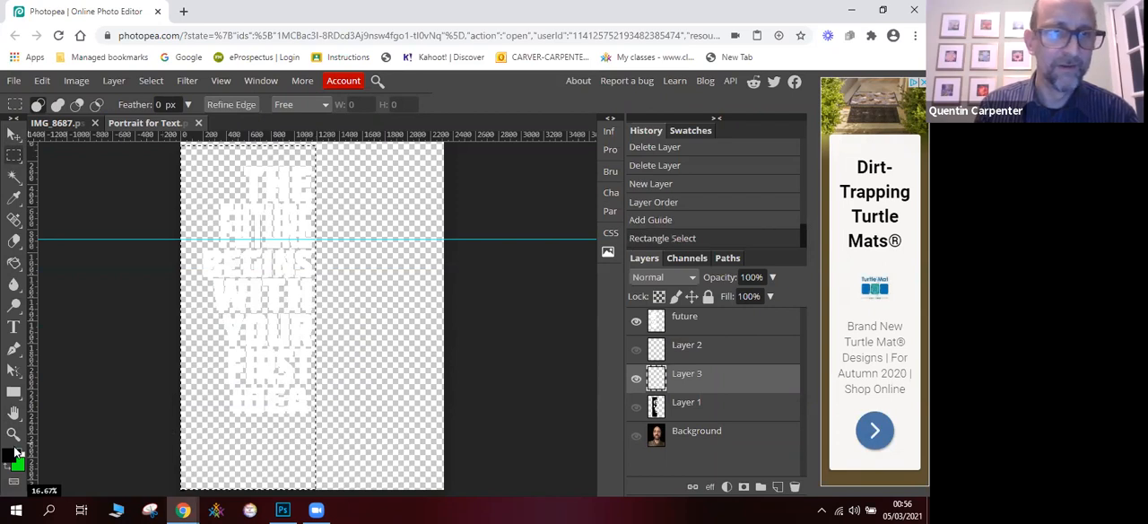
click(14, 263)
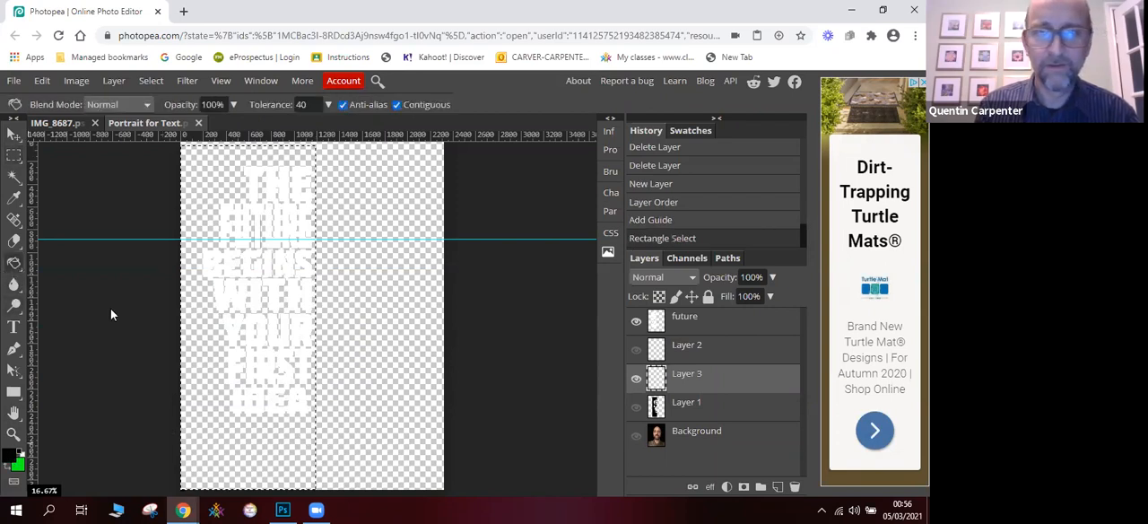
click(206, 347)
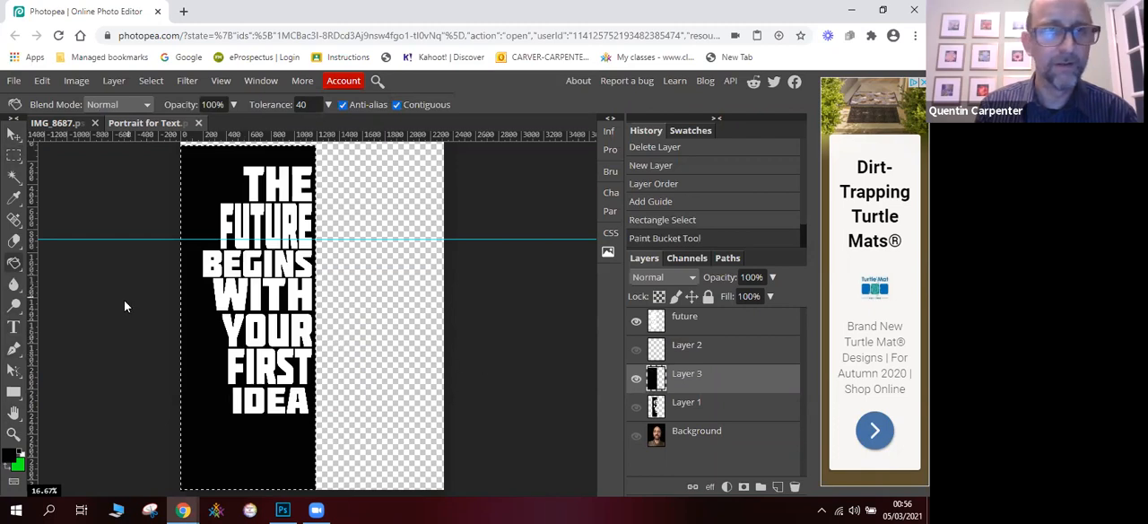
click(13, 134)
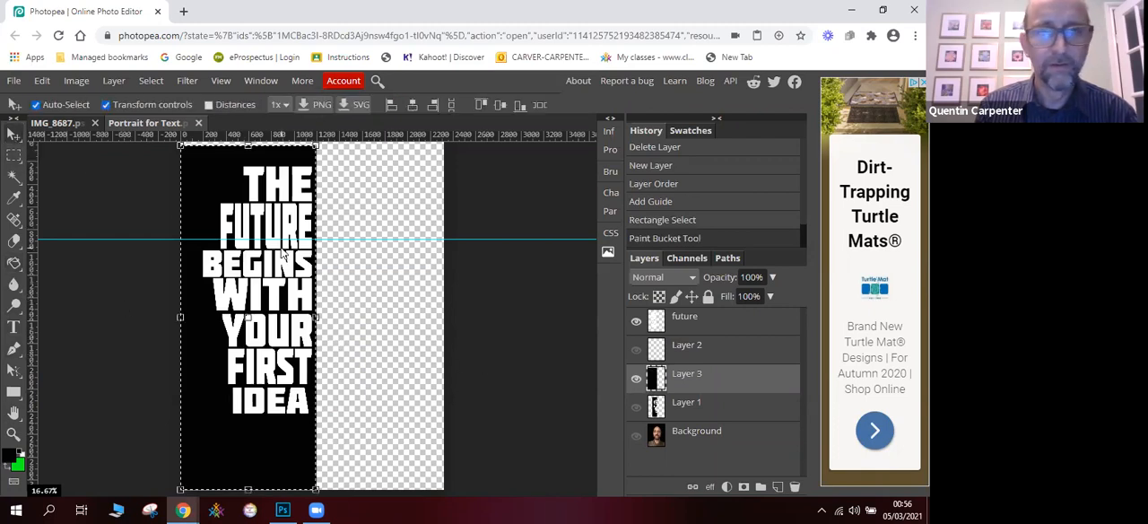
- Make Layer 1 visible and select the future layer
click(635, 406)
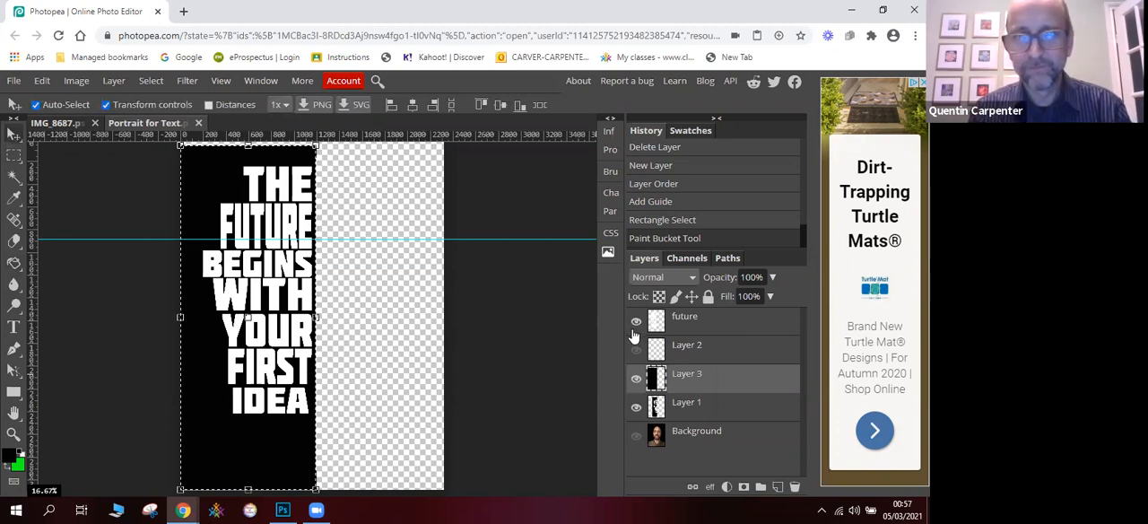
click(680, 323)
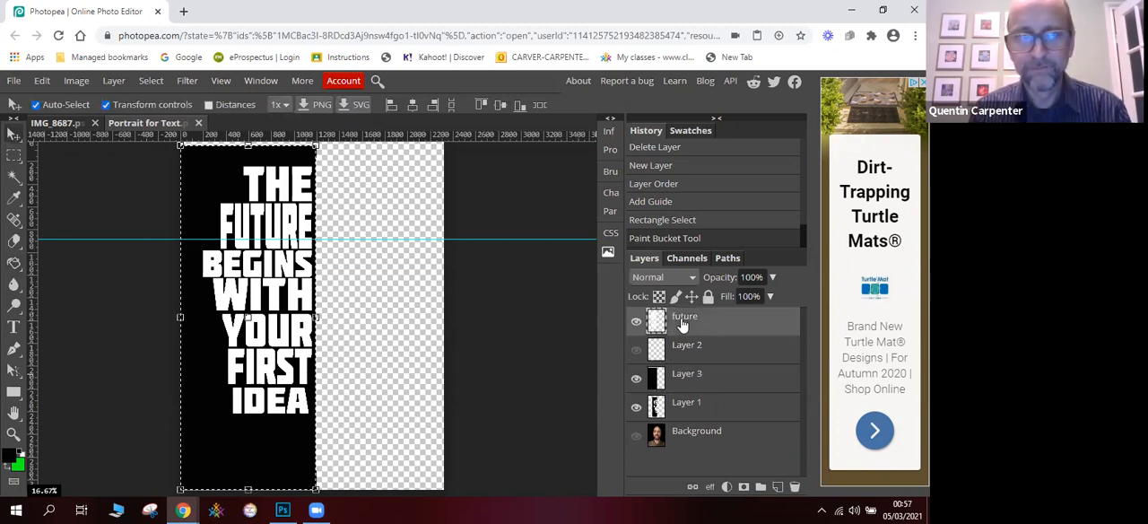
click(635, 377)
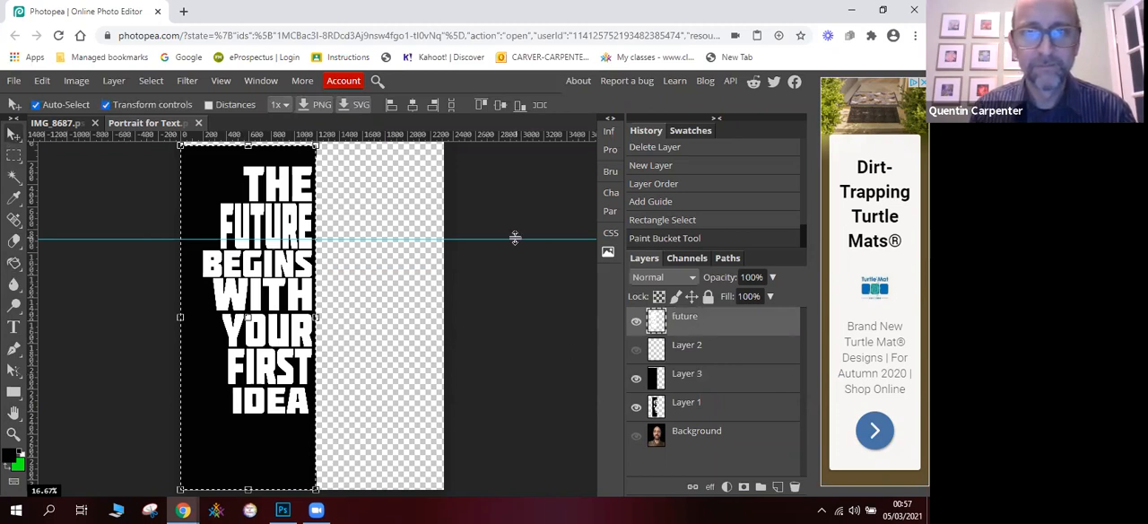
- Remove the horizontal guide from the canvas and clear the selection around the black half
drag(514, 238, 548, 135)
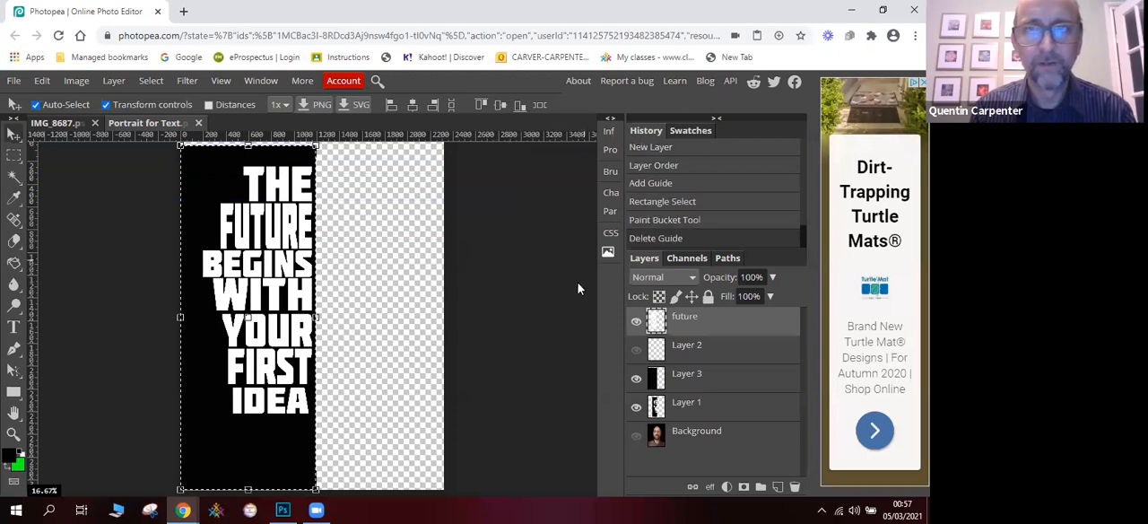
click(574, 292)
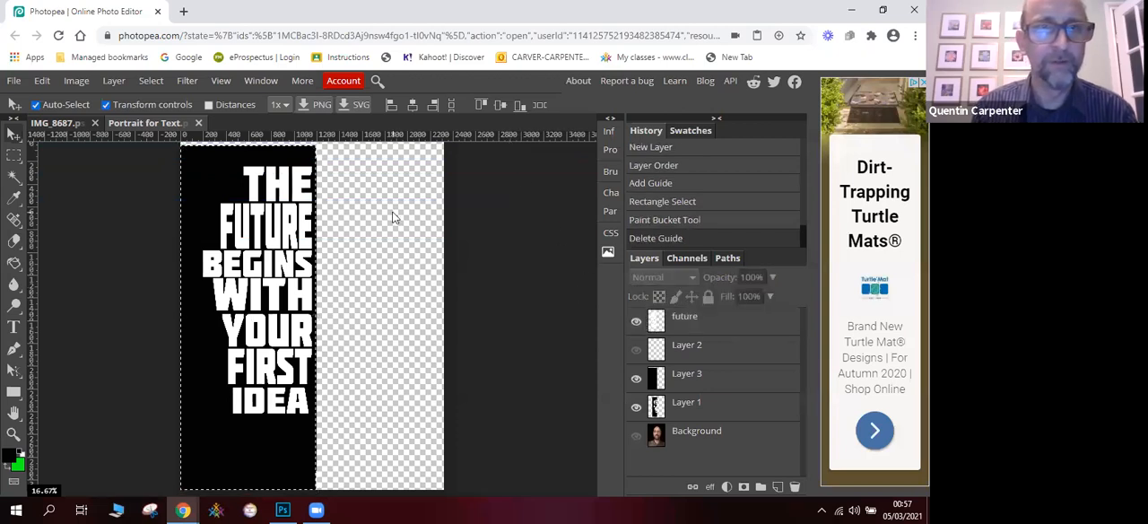
click(152, 81)
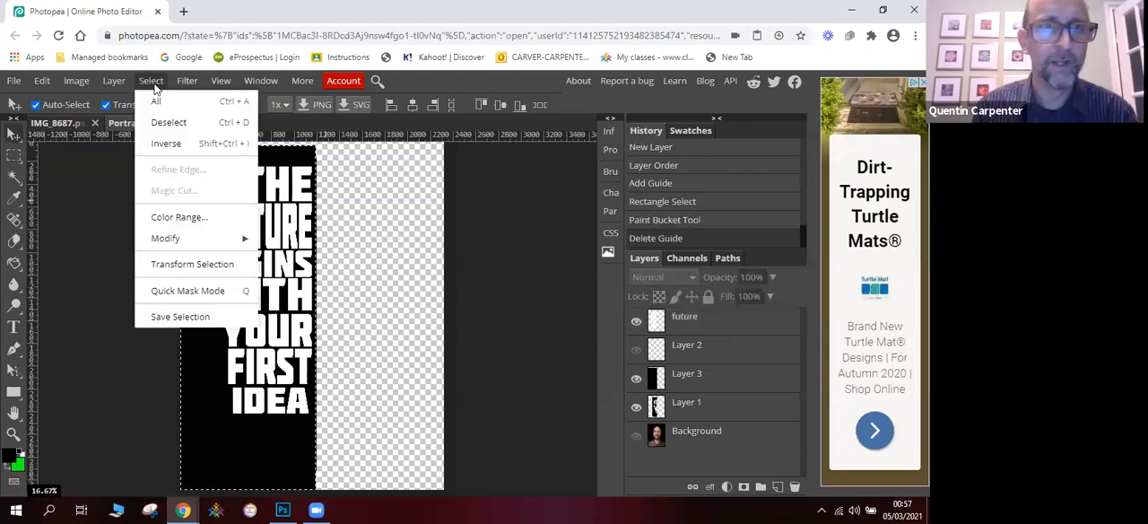
click(170, 123)
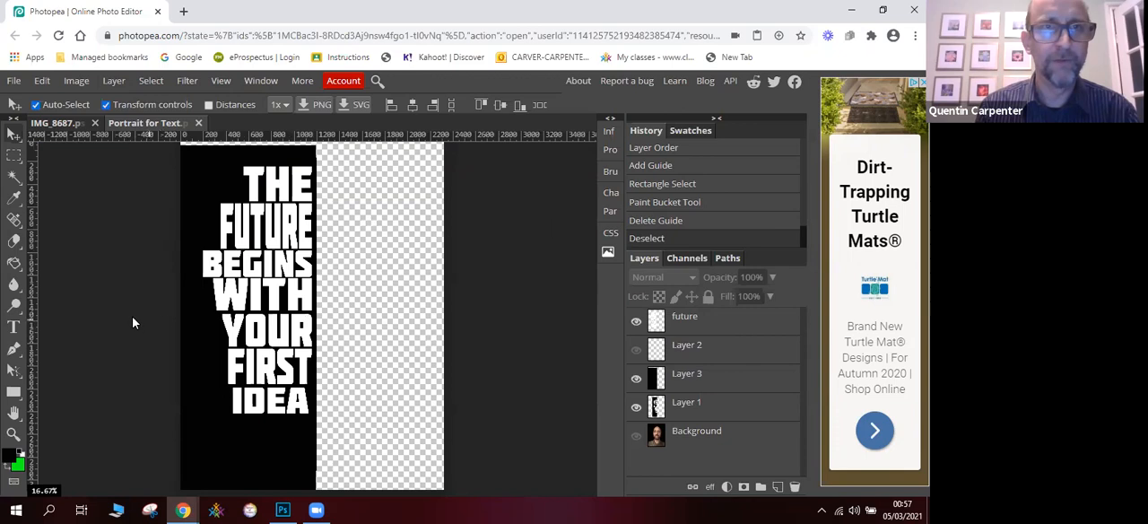
- Select the black area around the letters with Color Range at a fuzziness of 9 and invert the selection
click(151, 81)
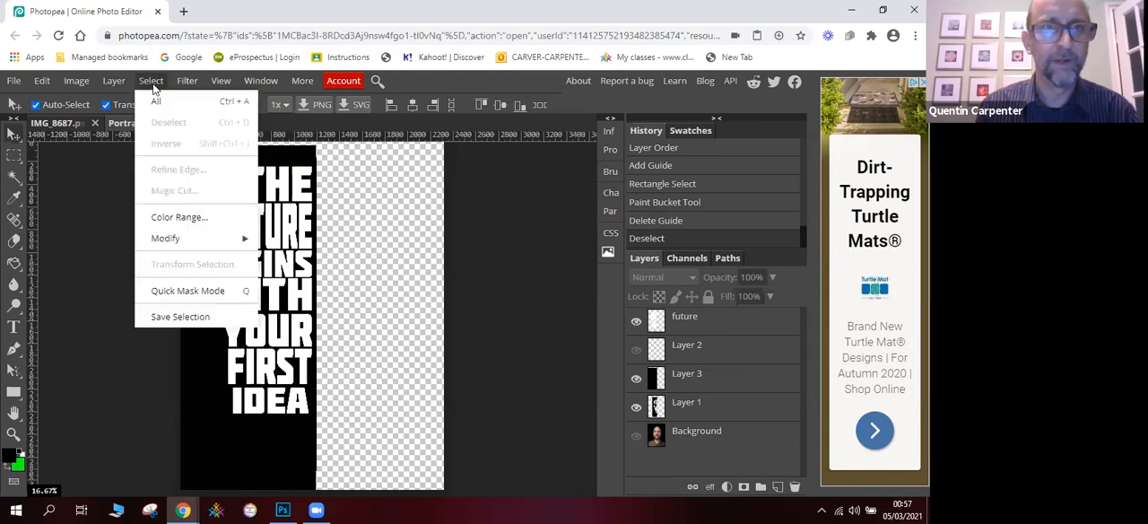
click(179, 217)
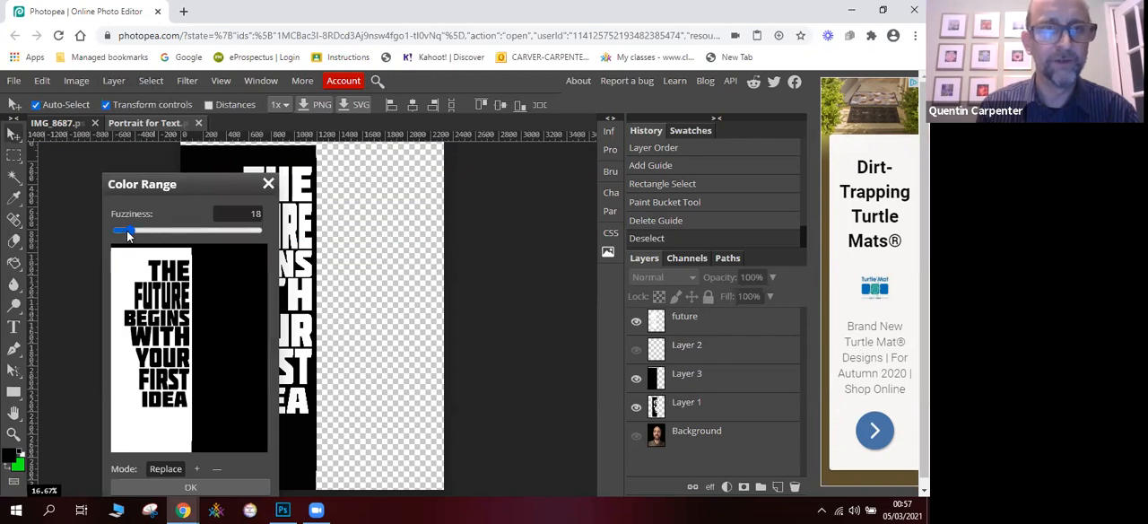
mouse_move(127, 232)
mouse_down()
mouse_move(202, 231)
mouse_move(131, 235)
mouse_up()
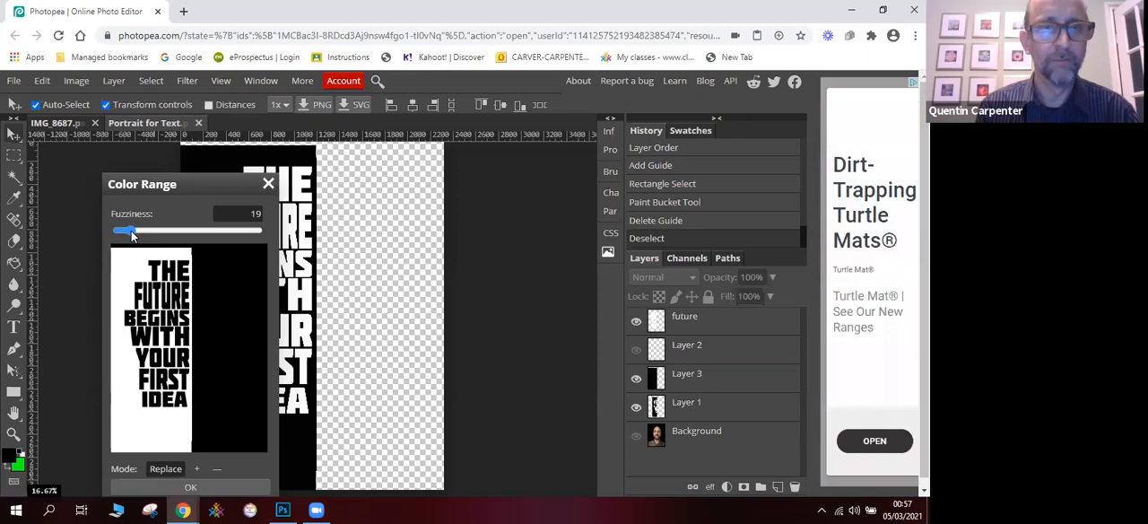
drag(125, 233, 124, 230)
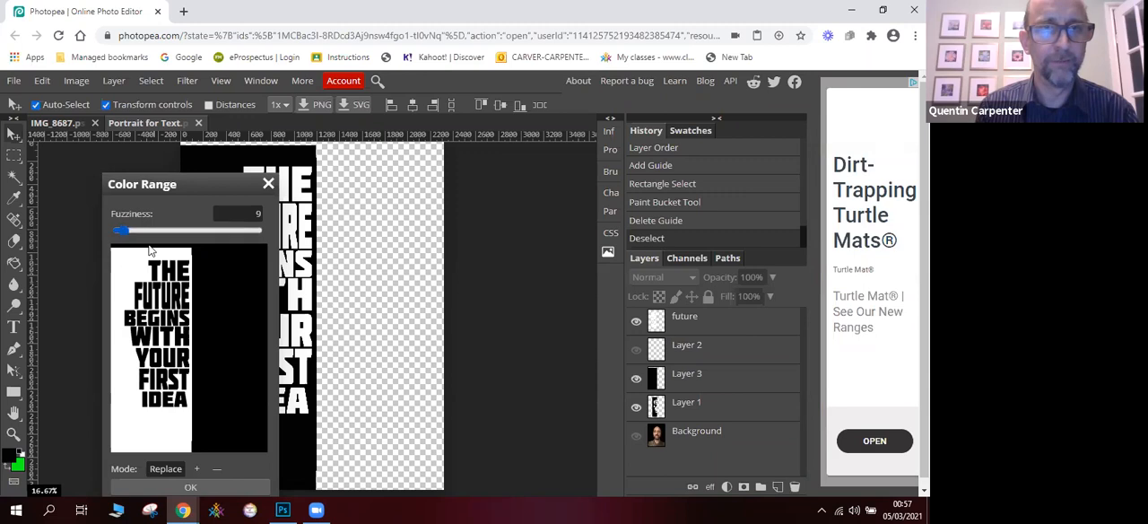
click(191, 487)
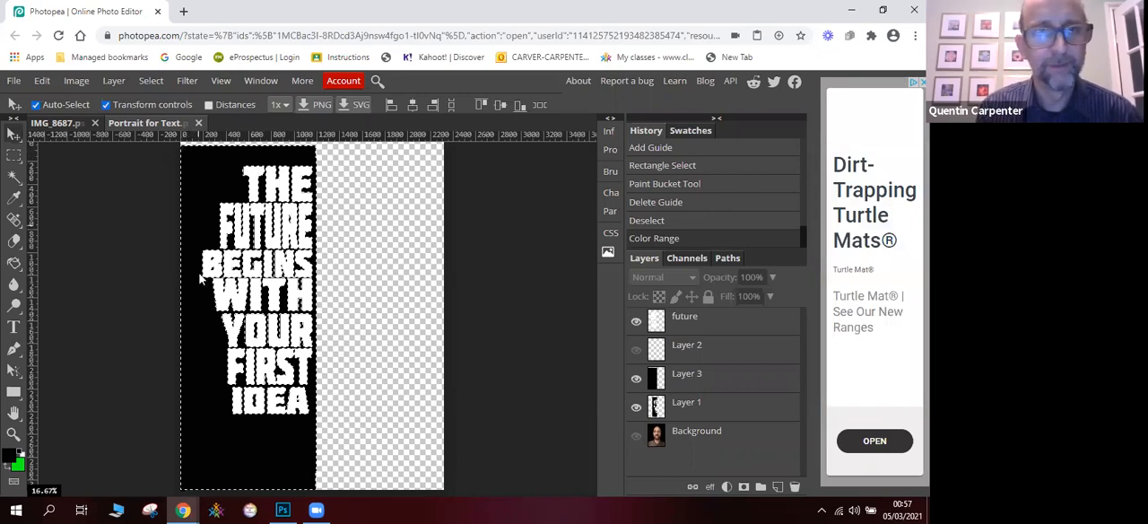
click(150, 80)
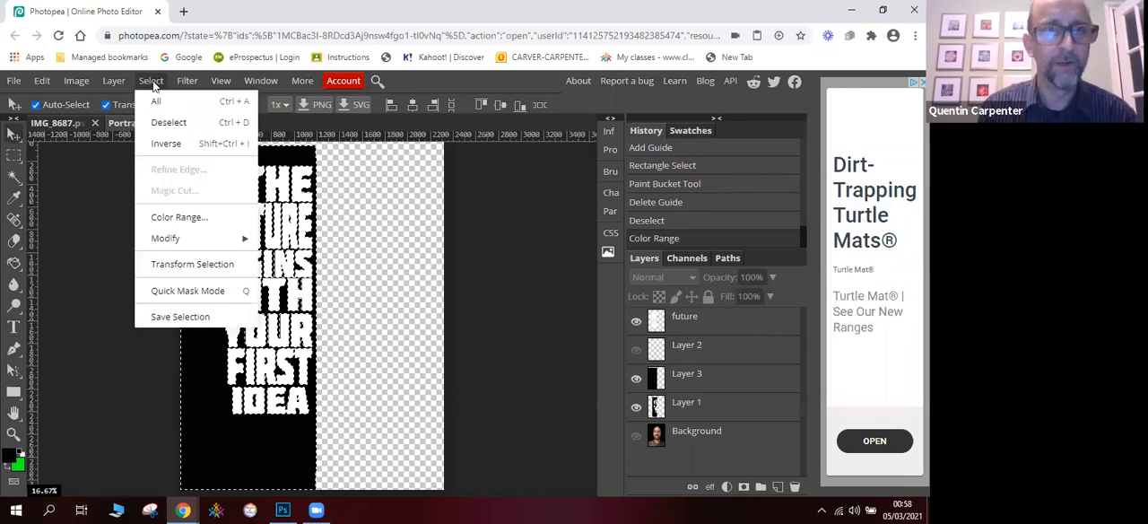
click(178, 147)
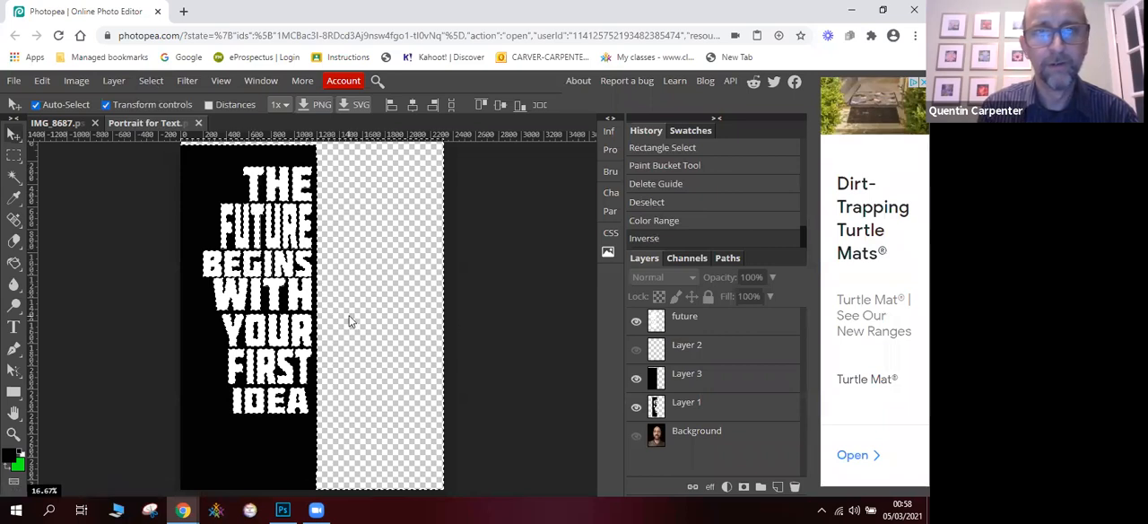
- Hide the future layer and cut the selected letter shapes out of the black on Layer 3
click(636, 350)
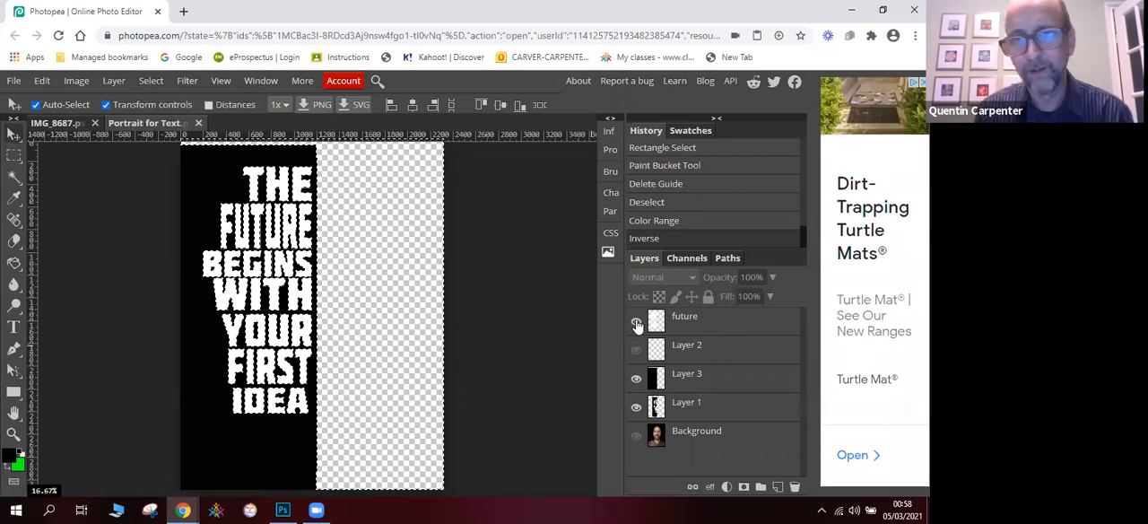
click(635, 323)
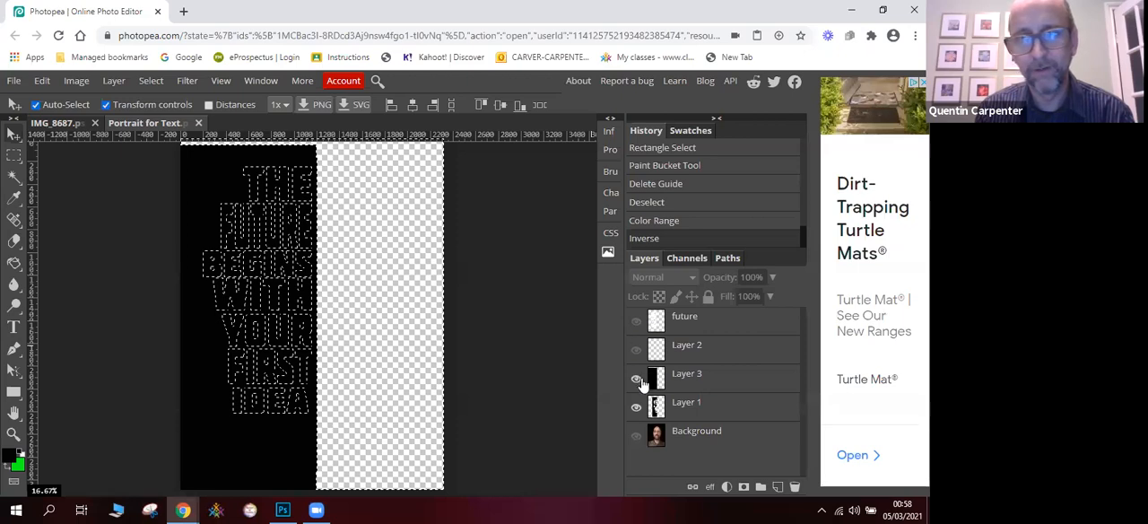
click(695, 382)
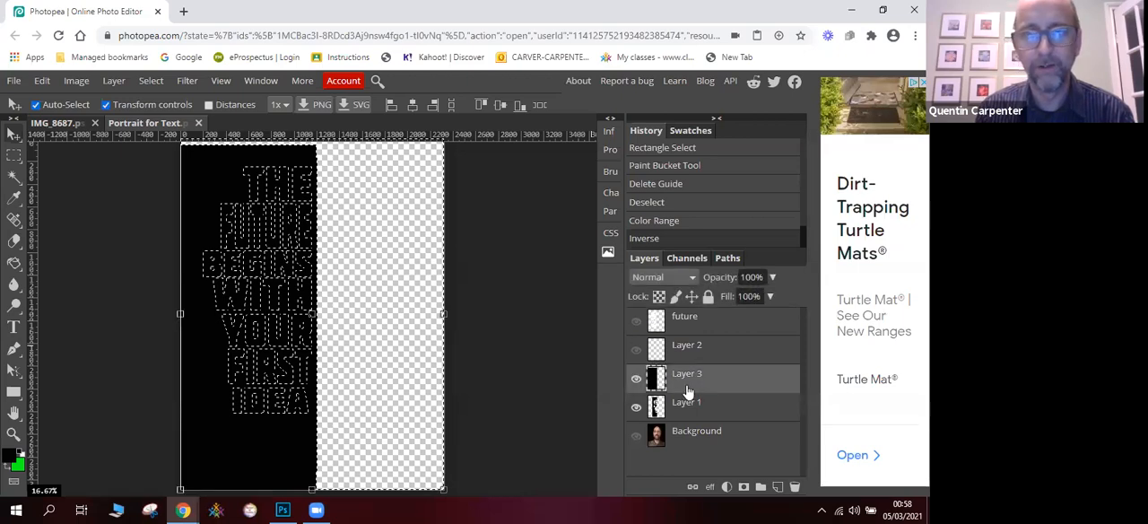
click(52, 85)
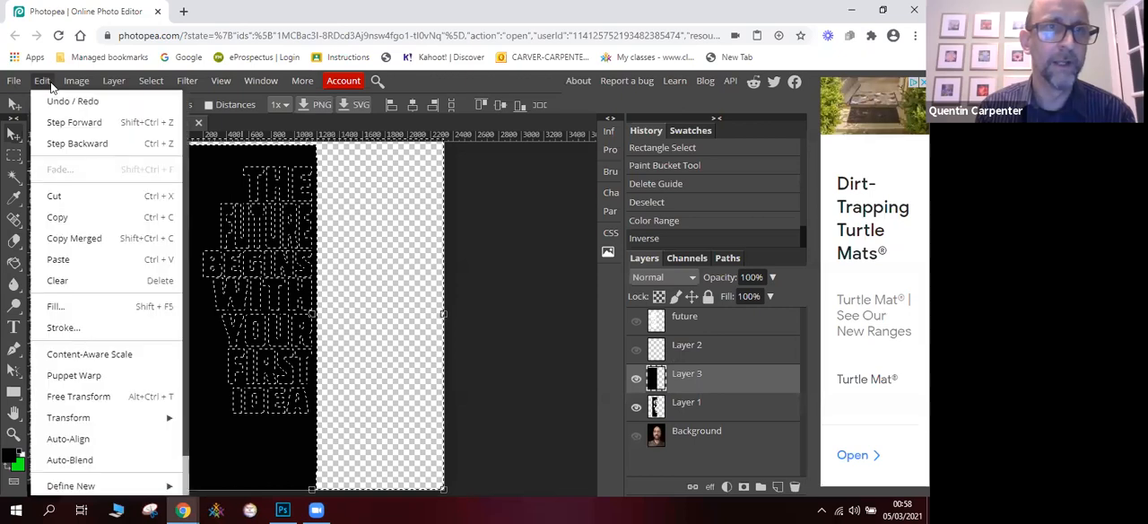
click(77, 199)
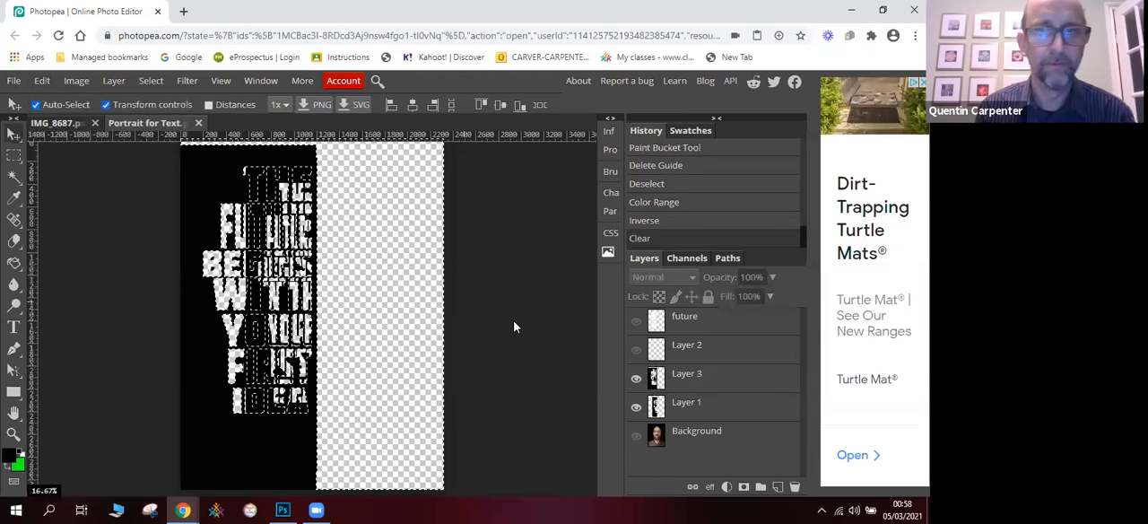
- Hide Layer 1 and Layer 3
click(636, 408)
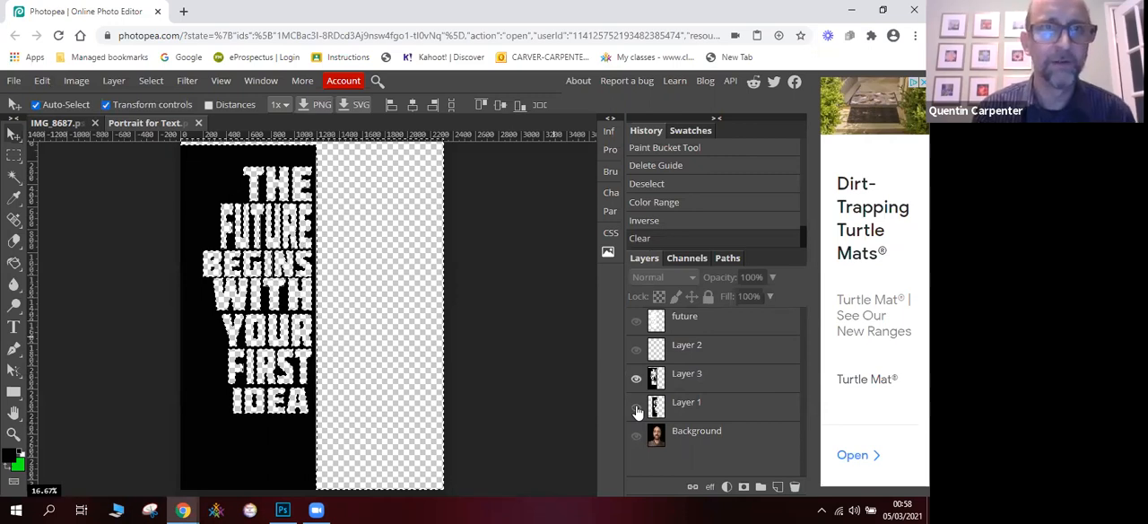
click(149, 82)
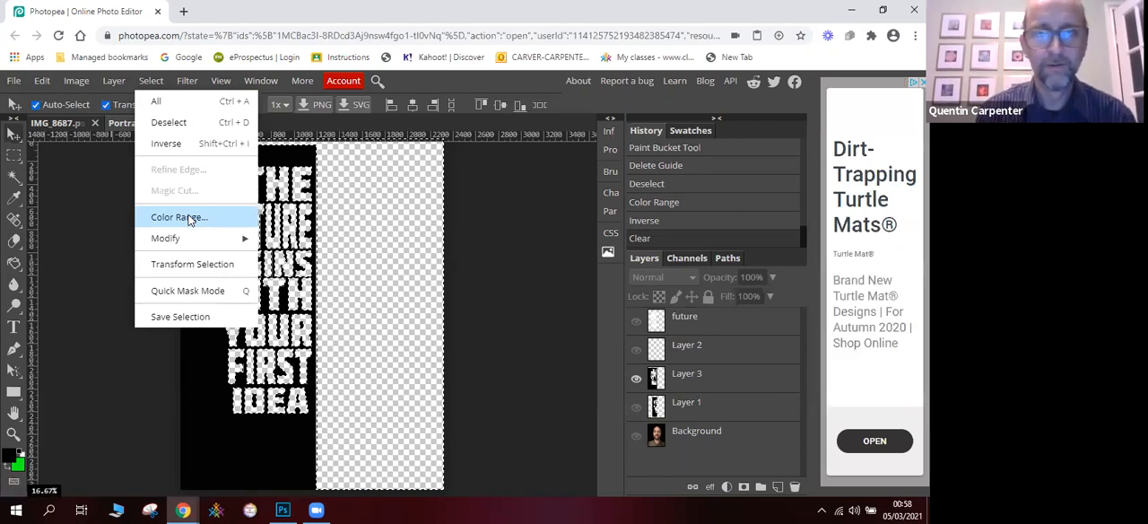
click(637, 381)
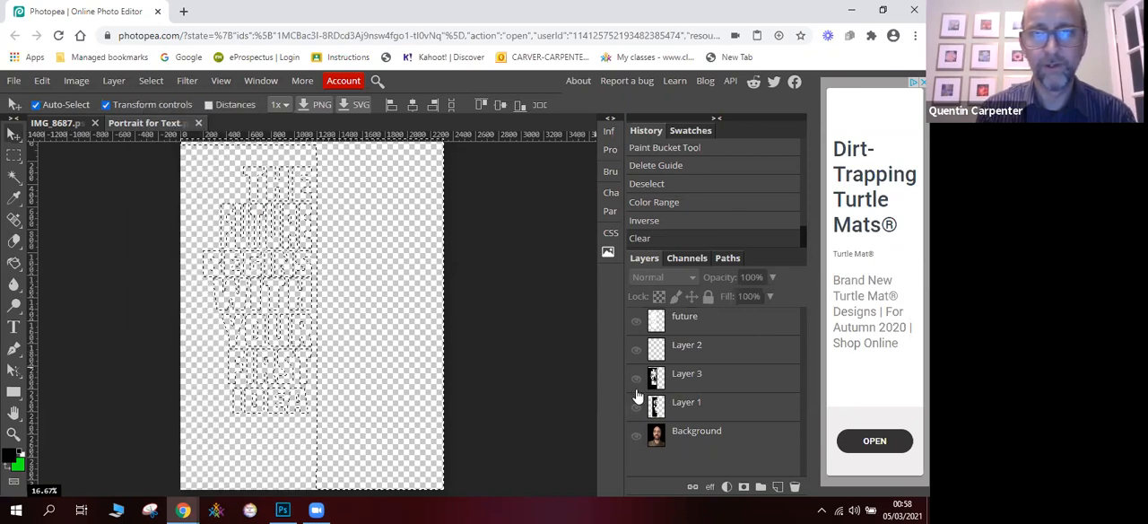
- Clear the letter selection and show the Background portrait with Layer 1 over it
click(154, 80)
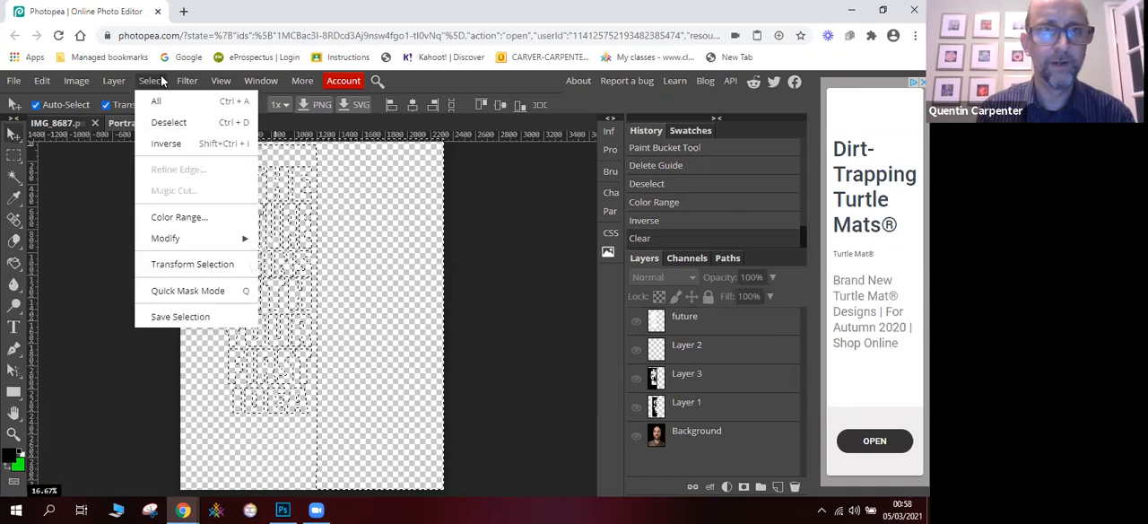
click(168, 123)
click(636, 434)
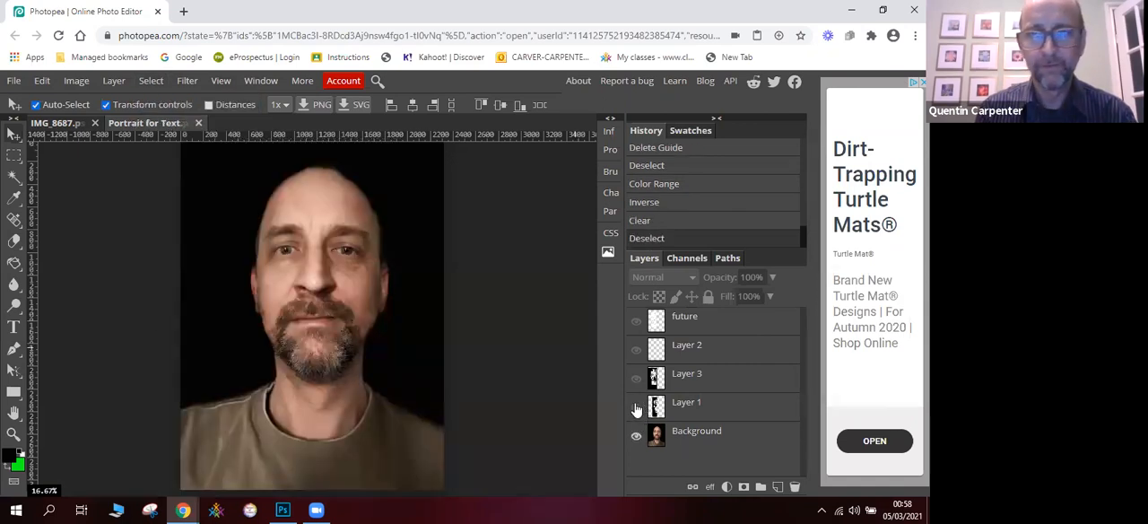
click(636, 406)
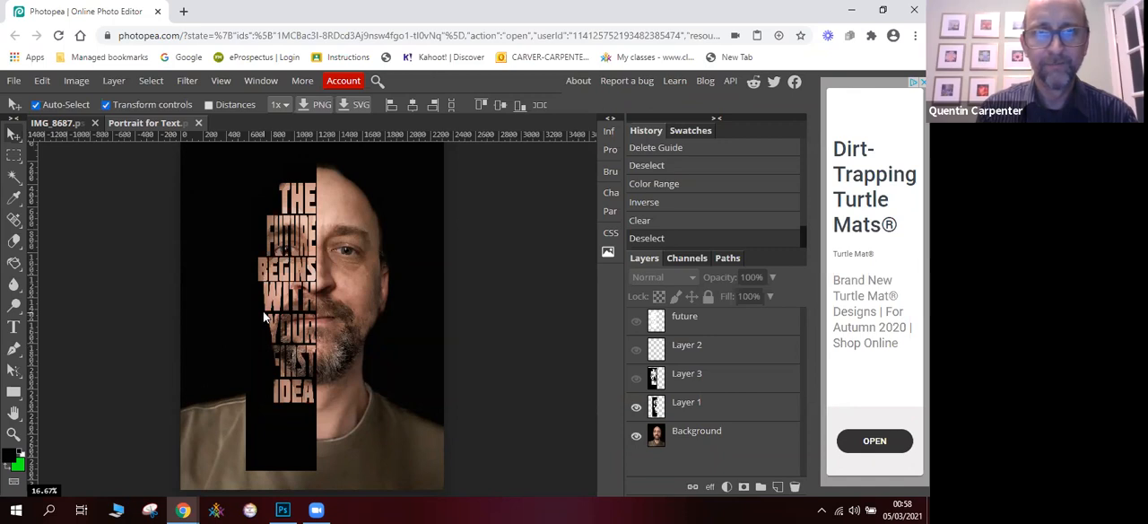
- Scale Layer 1 to about 96% width and 88% height, keeping its right edge at the middle of the face
click(248, 225)
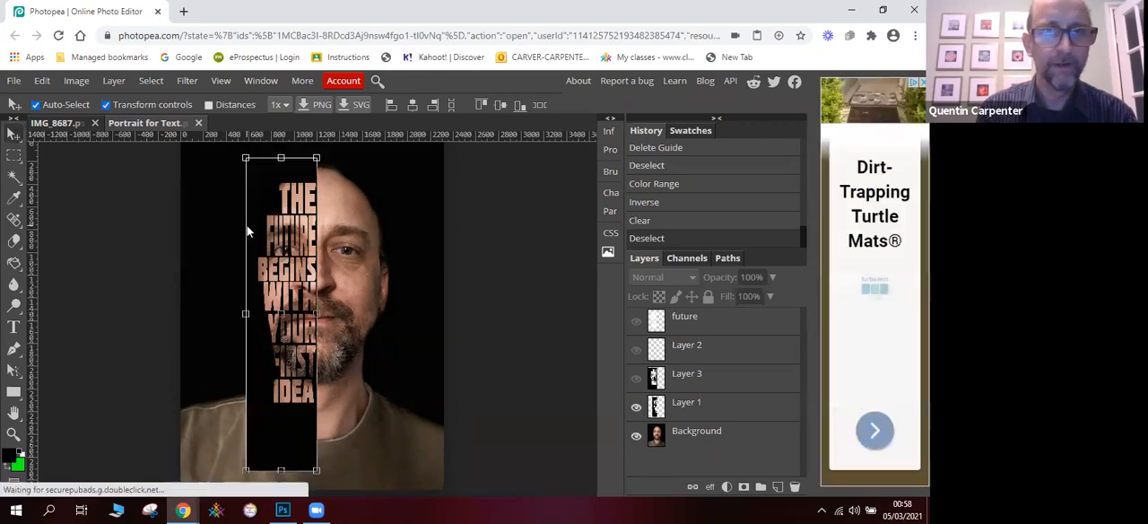
drag(248, 162, 249, 159)
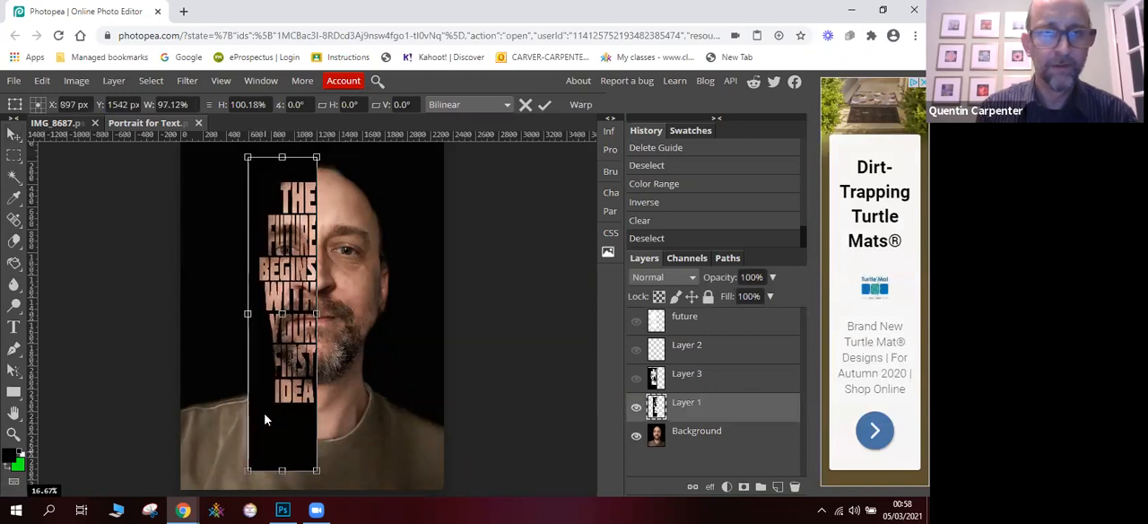
drag(247, 469, 242, 438)
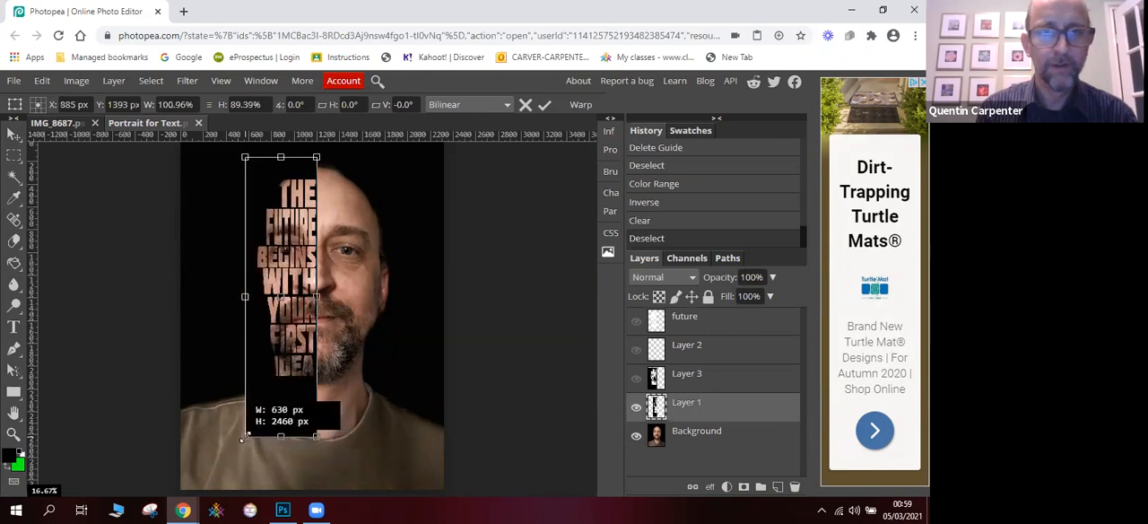
drag(242, 437, 248, 431)
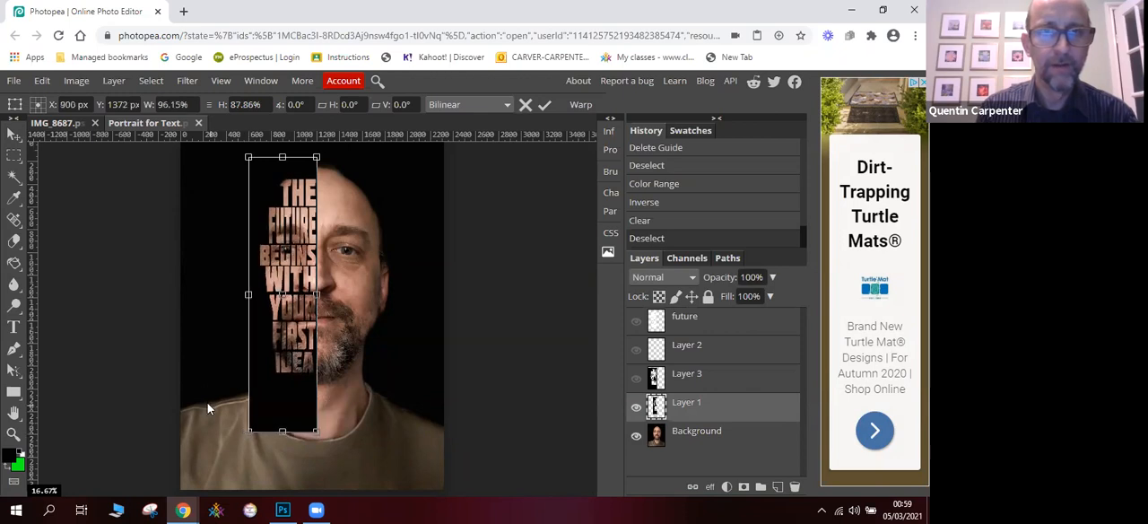
- Crop the image to a rectangle around the head from above the hair to just below the beard, and deselect everything
click(15, 156)
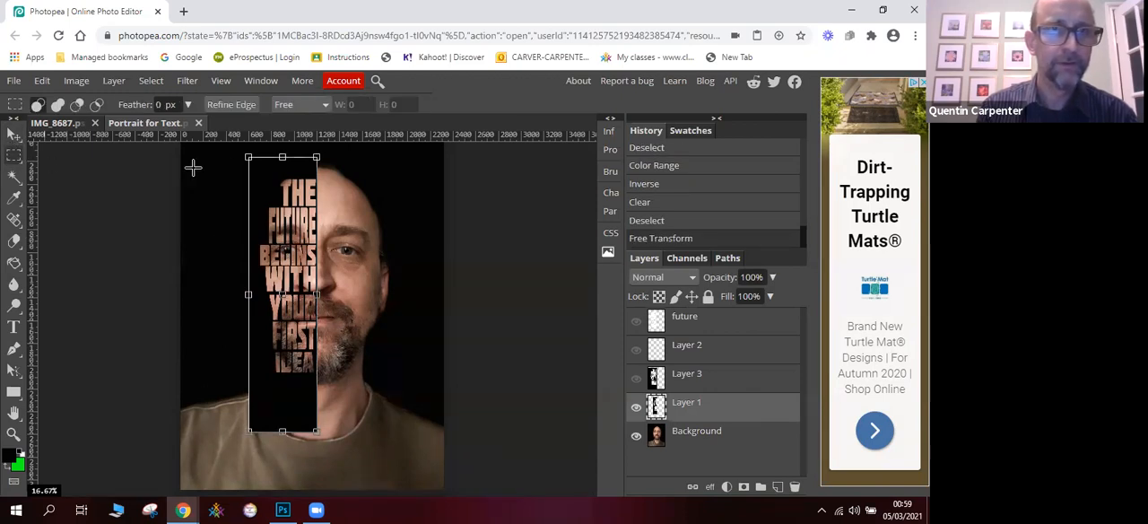
drag(210, 153, 410, 392)
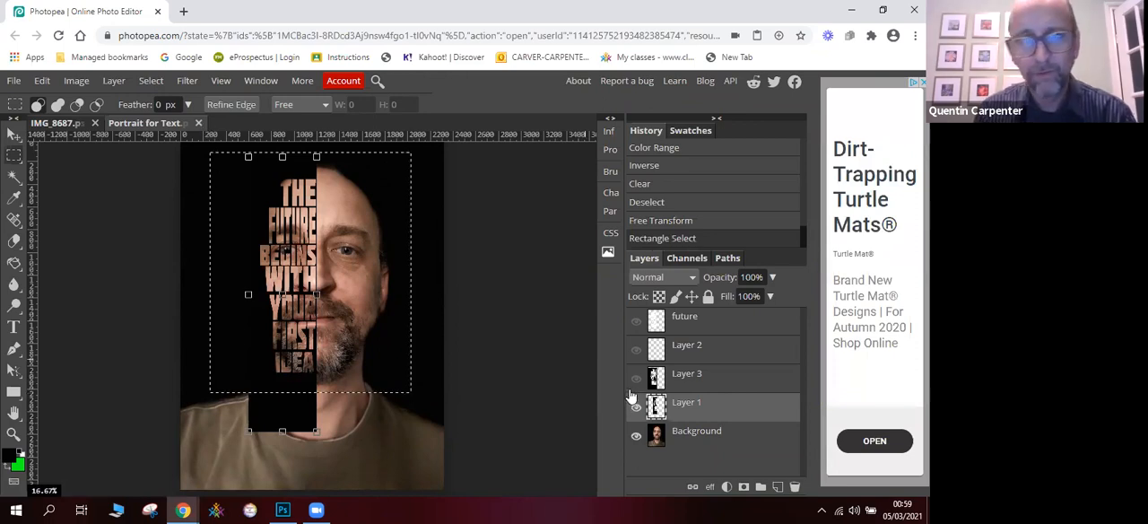
click(77, 80)
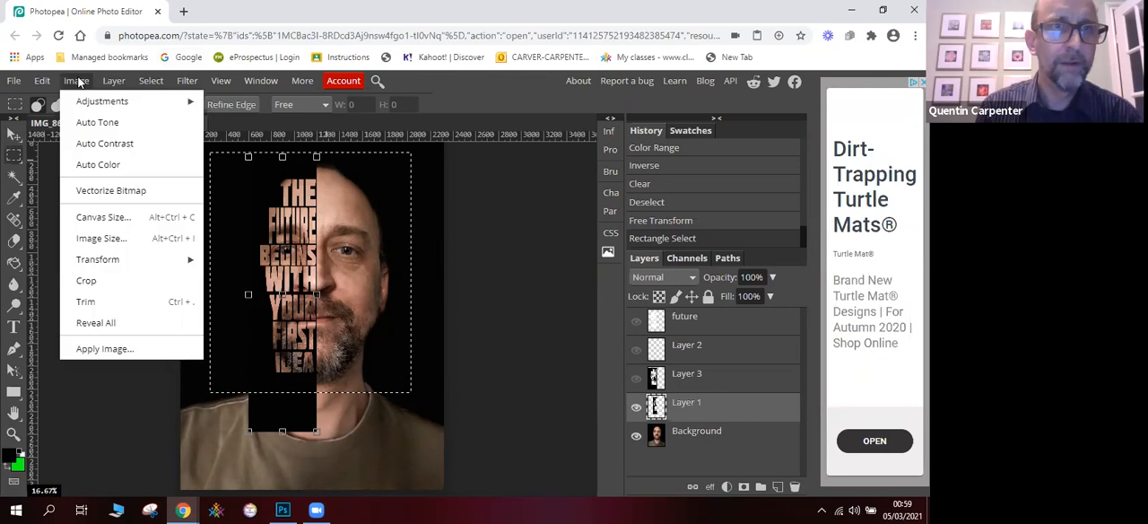
click(106, 283)
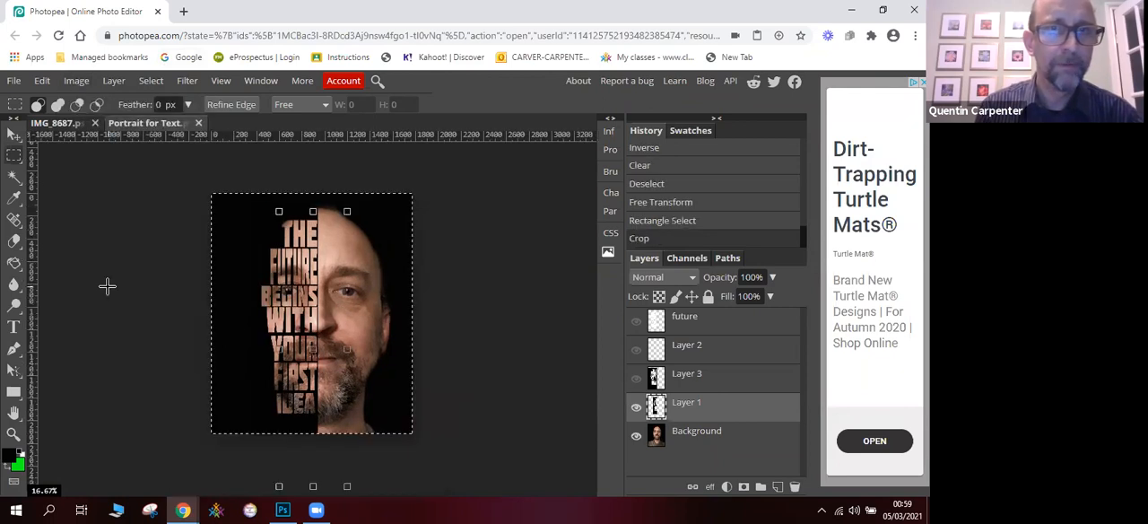
key(ctrl+d)
click(14, 132)
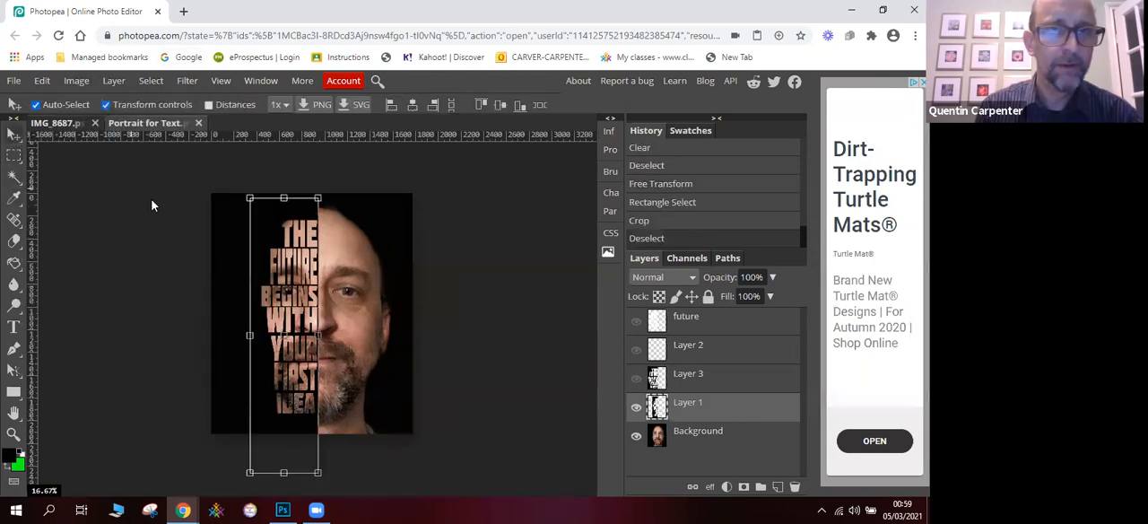
click(154, 207)
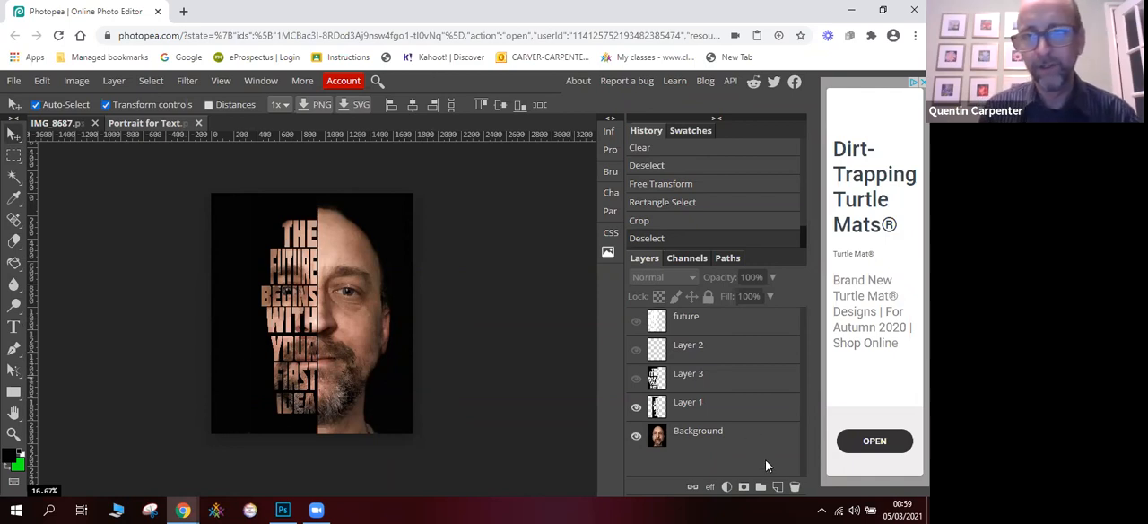
- Add a new layer above all the others and fill it completely with black
click(777, 486)
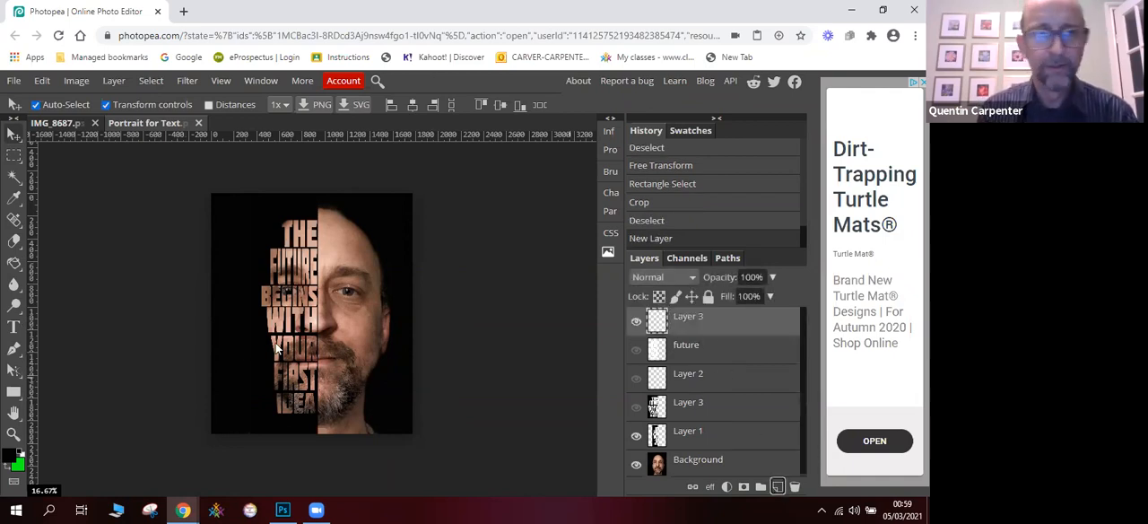
click(14, 263)
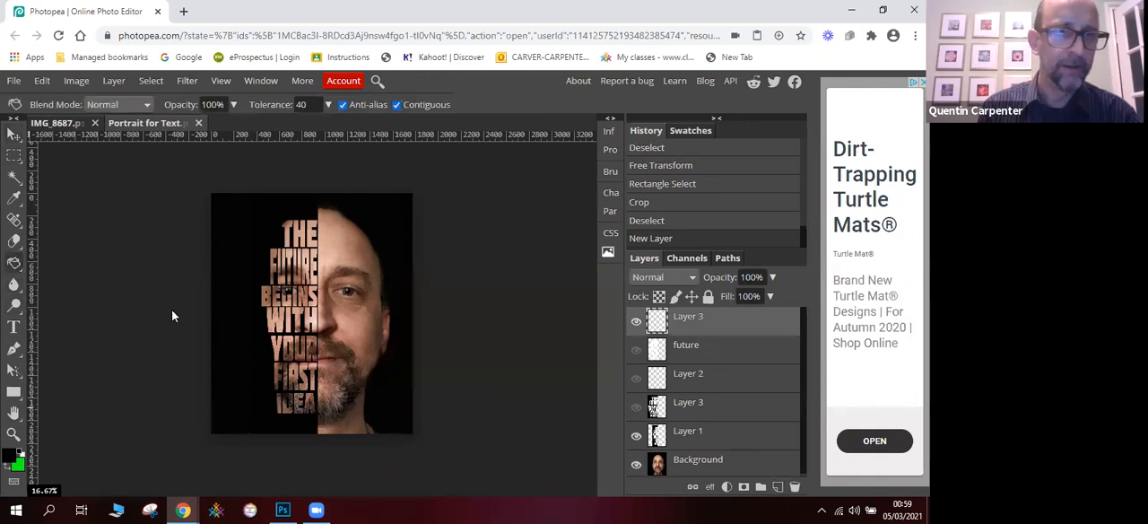
click(282, 310)
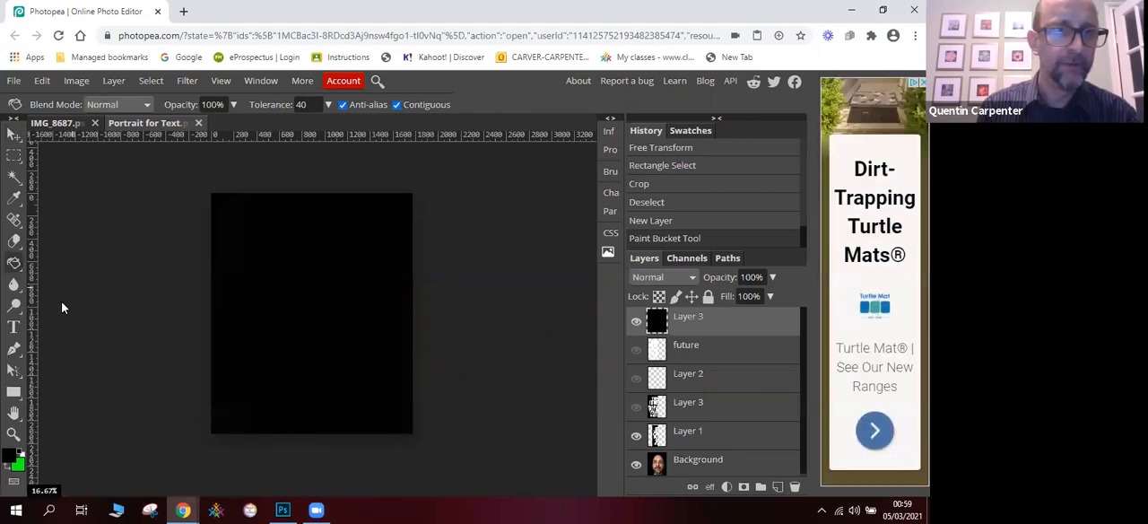
- Erase the middle of the black layer over the face with a 2500 px, 0% hardness eraser to leave a soft vignette
click(13, 240)
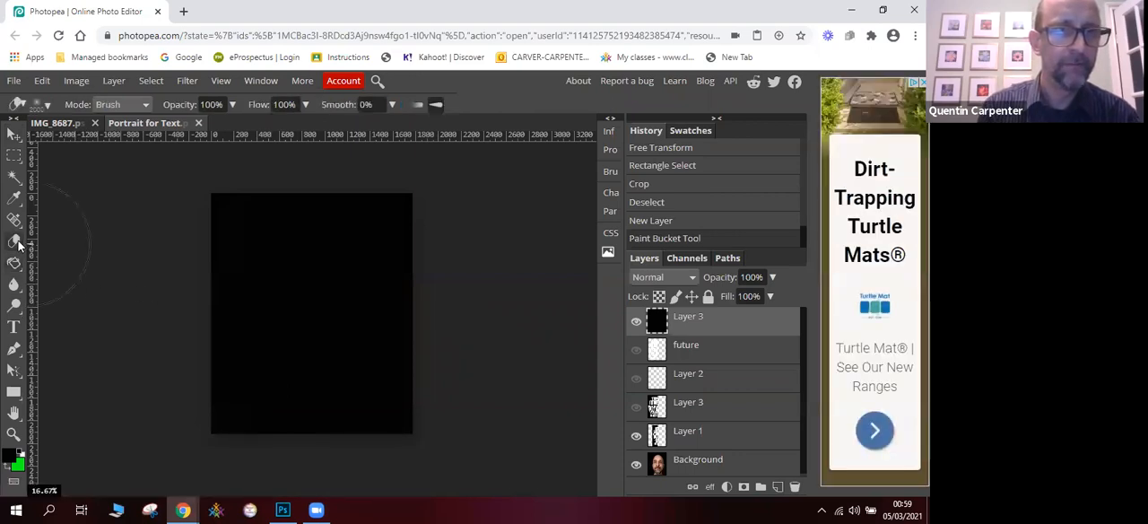
click(47, 105)
drag(187, 144, 195, 144)
click(165, 130)
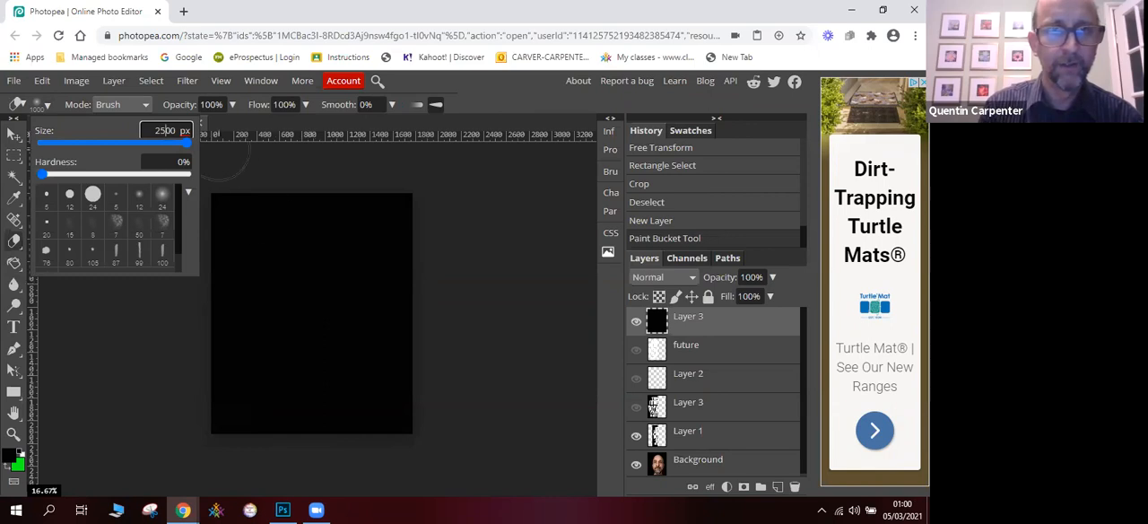
key(Return)
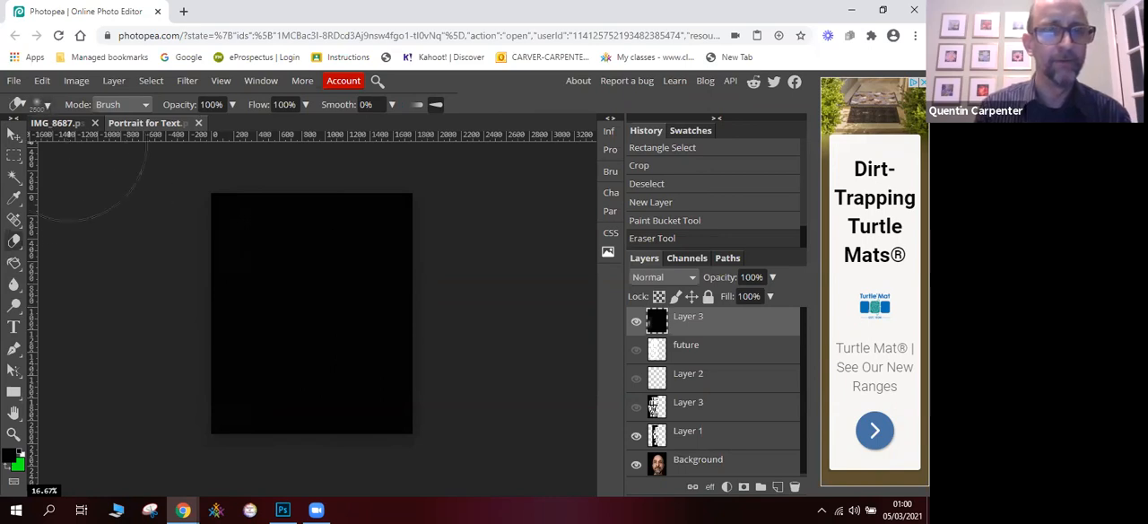
click(45, 105)
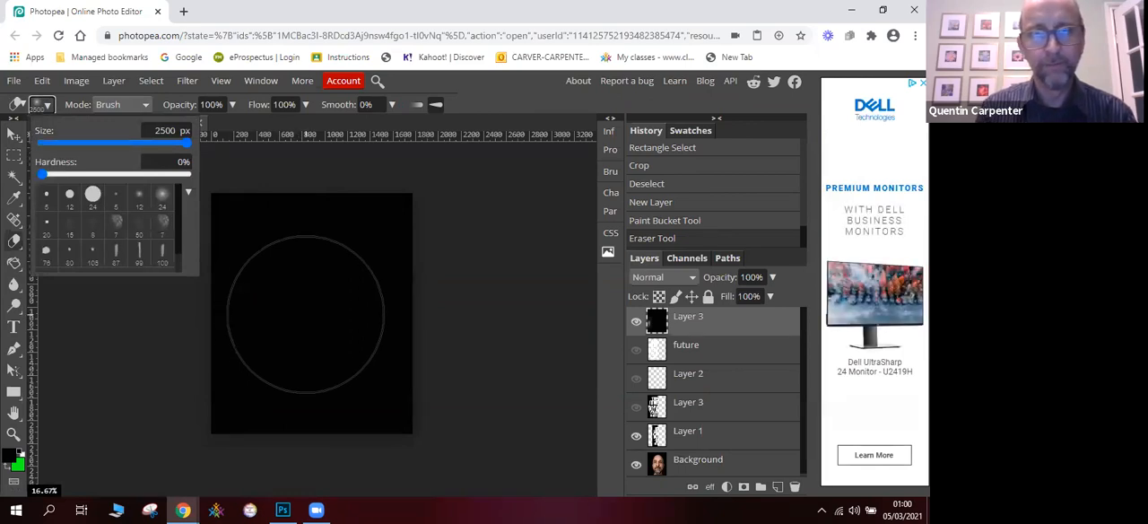
click(307, 314)
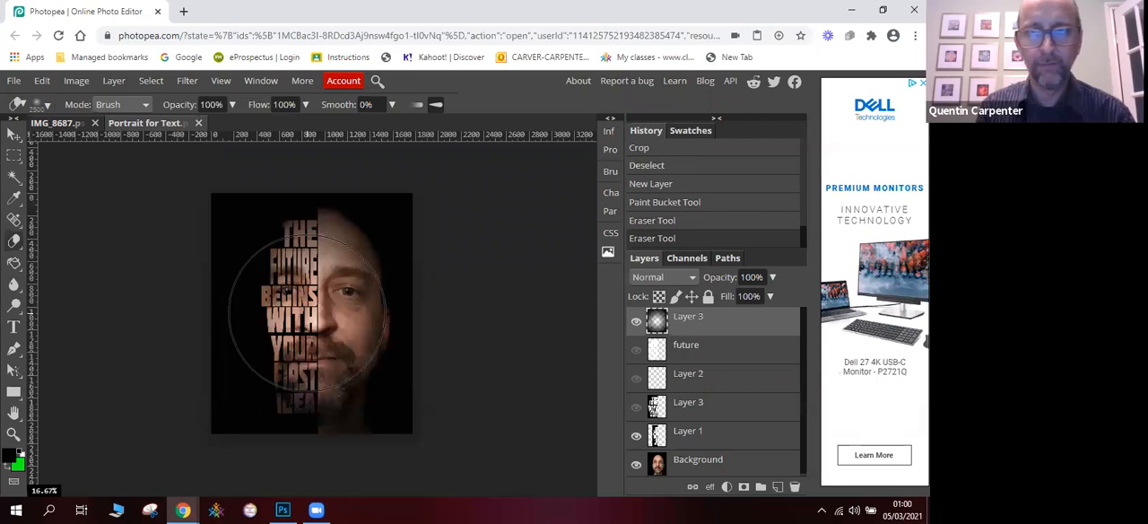
- Inspect the vignette layer by temporarily hiding Layer 1 and the Background, and show both again
click(636, 435)
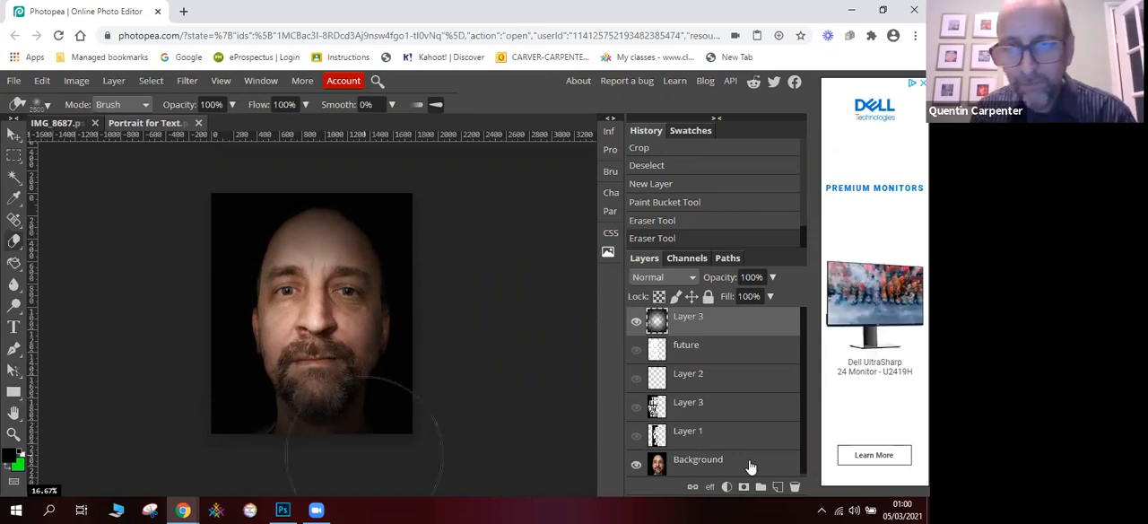
click(636, 465)
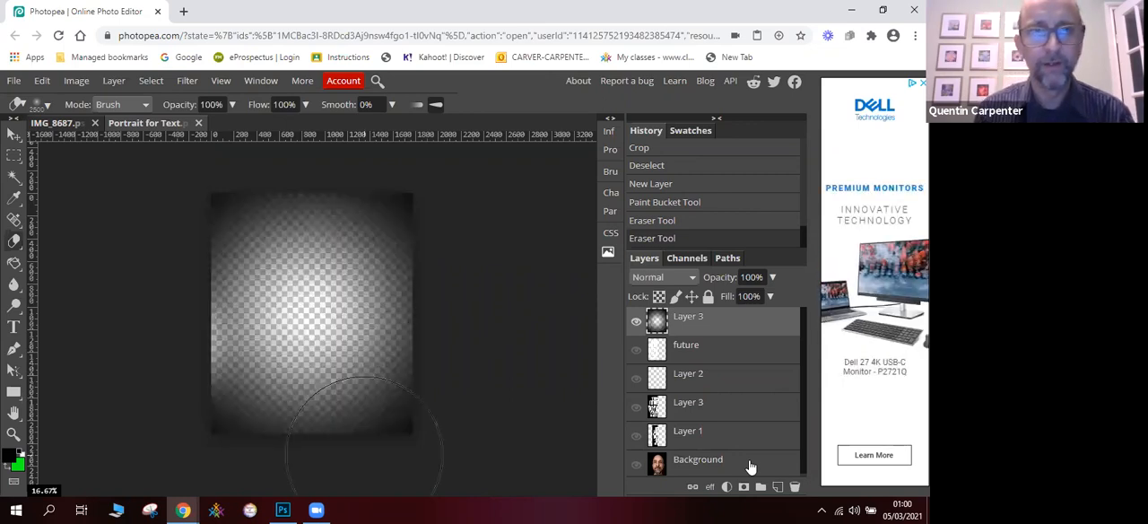
click(636, 465)
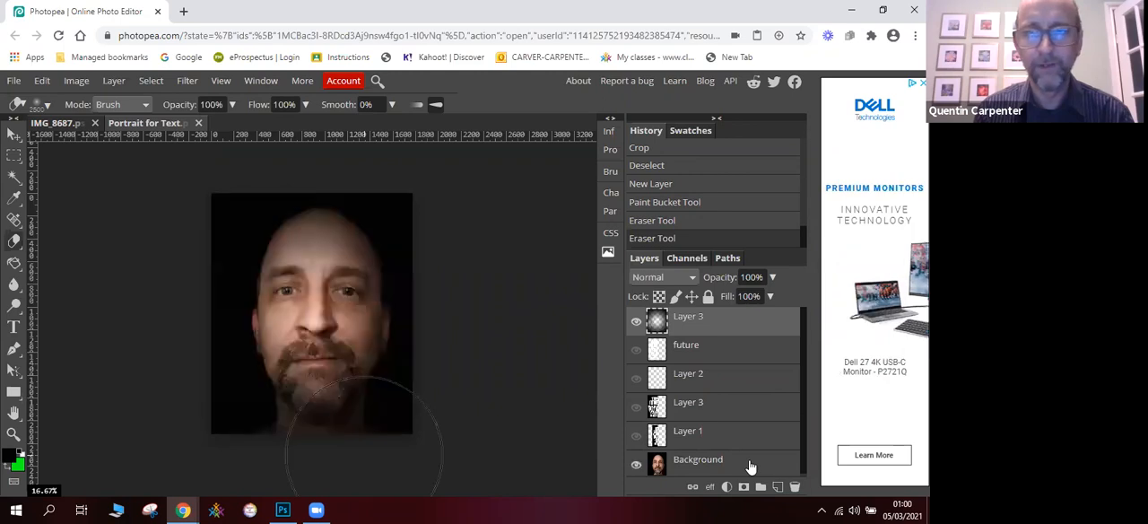
click(635, 436)
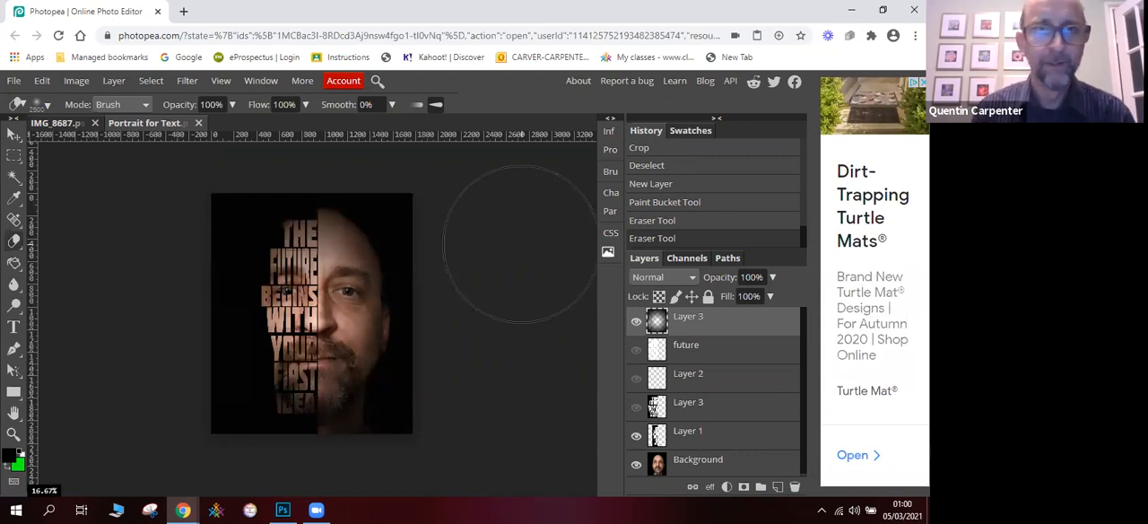
- Restore the browser window to its smaller size and switch to Photoshop to compare both portraits side by side
click(882, 9)
click(690, 111)
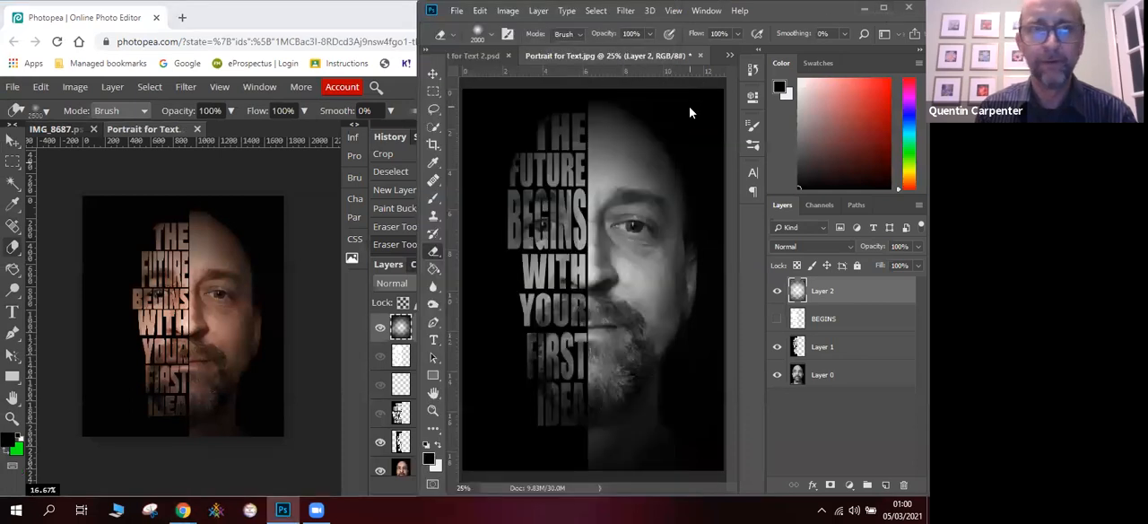